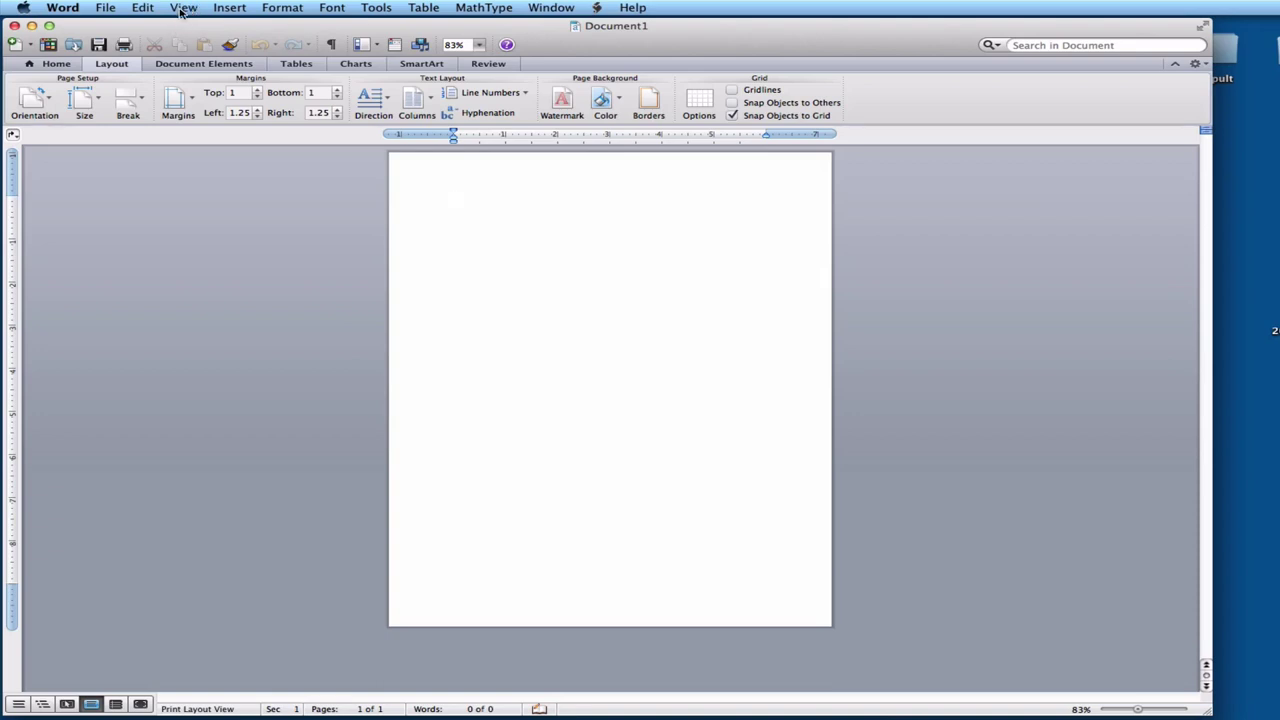
Step: Switch the blank document to Draft view, and return it to Print Layout view
{"action": "left_click", "coordinate": [189, 9]}
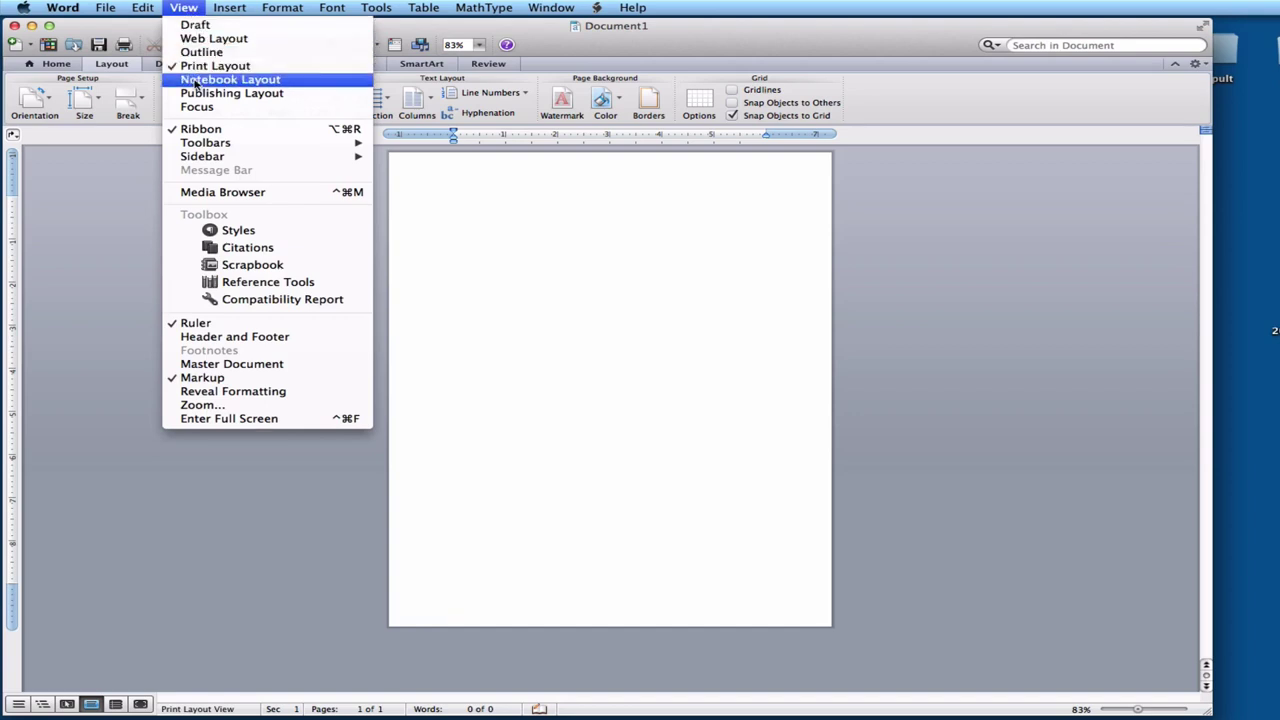
{"action": "left_click", "coordinate": [196, 25]}
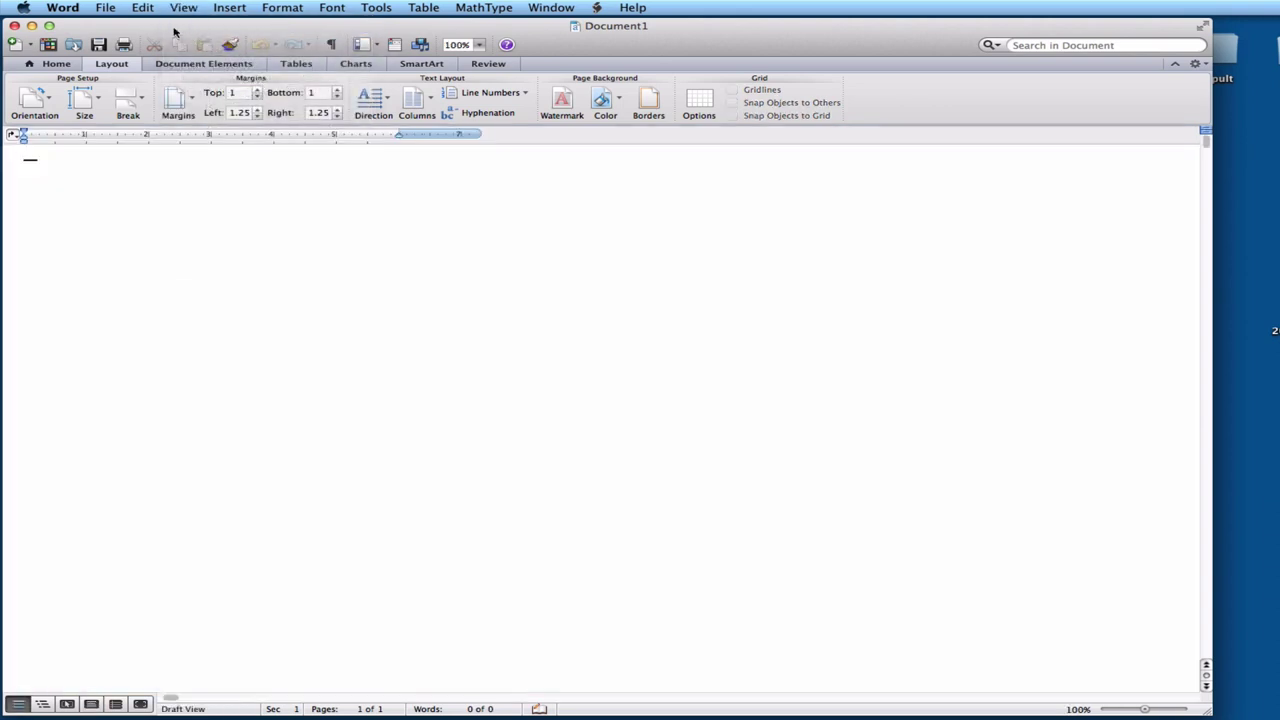
{"action": "left_click", "coordinate": [183, 8]}
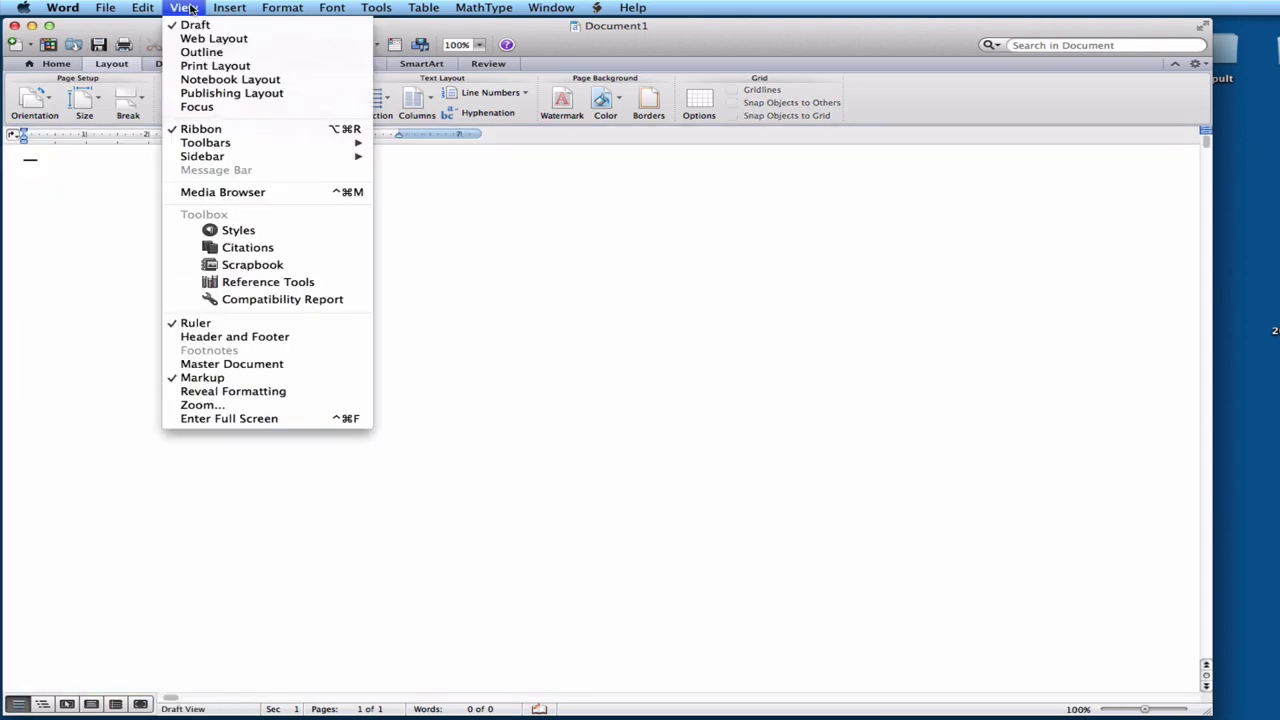
{"action": "left_click", "coordinate": [211, 66]}
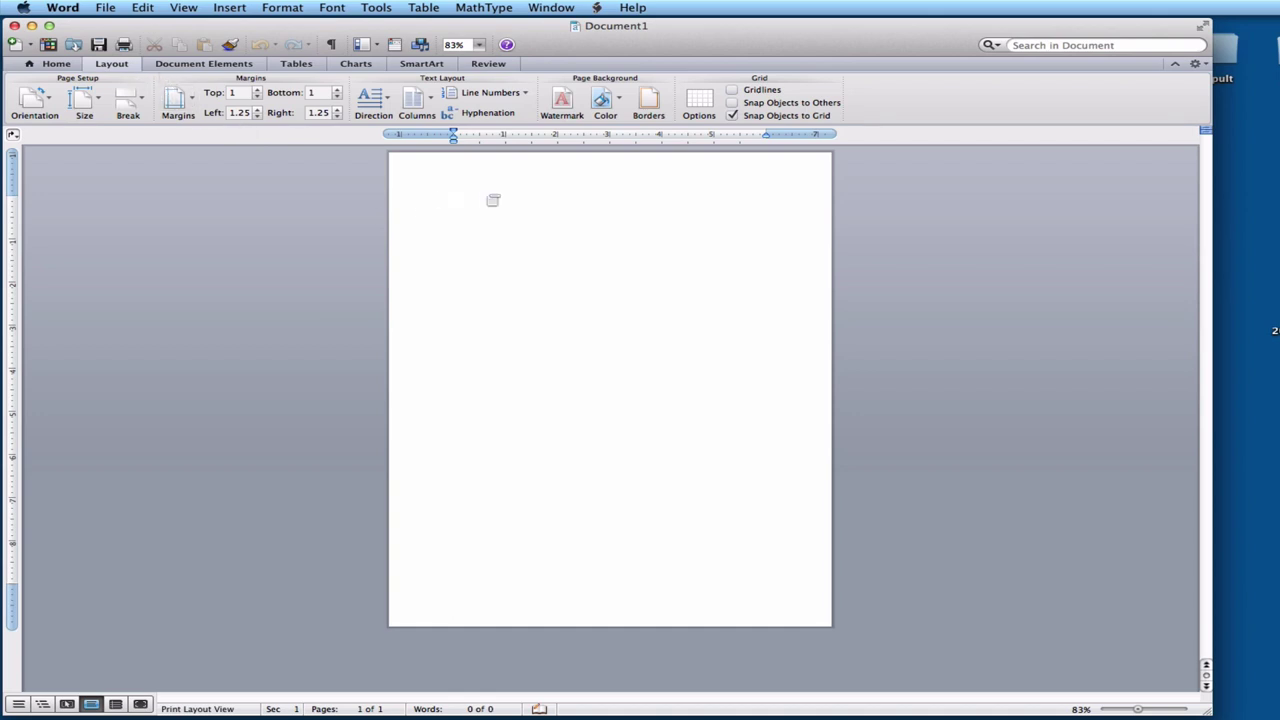
Step: Examine the Home, Layout, Document Elements, Tables, Charts, SmartArt and Review command sets
{"action": "left_click", "coordinate": [56, 65]}
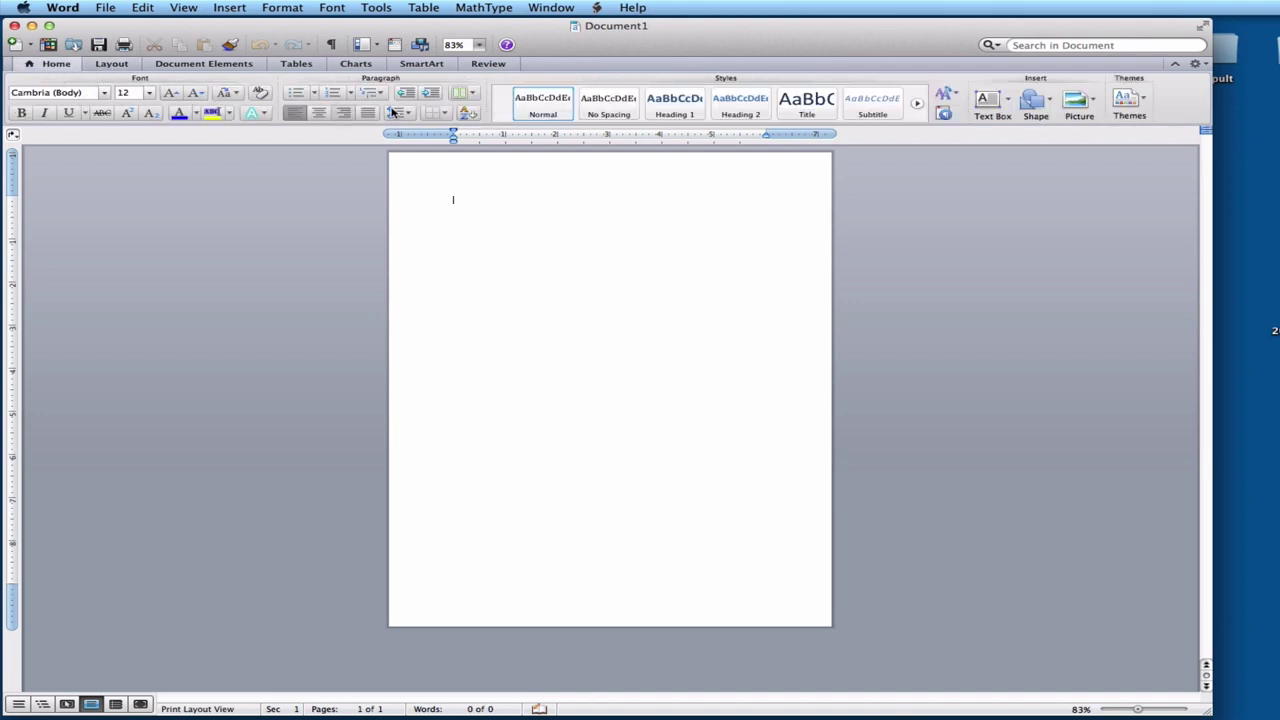
{"action": "left_click", "coordinate": [108, 66]}
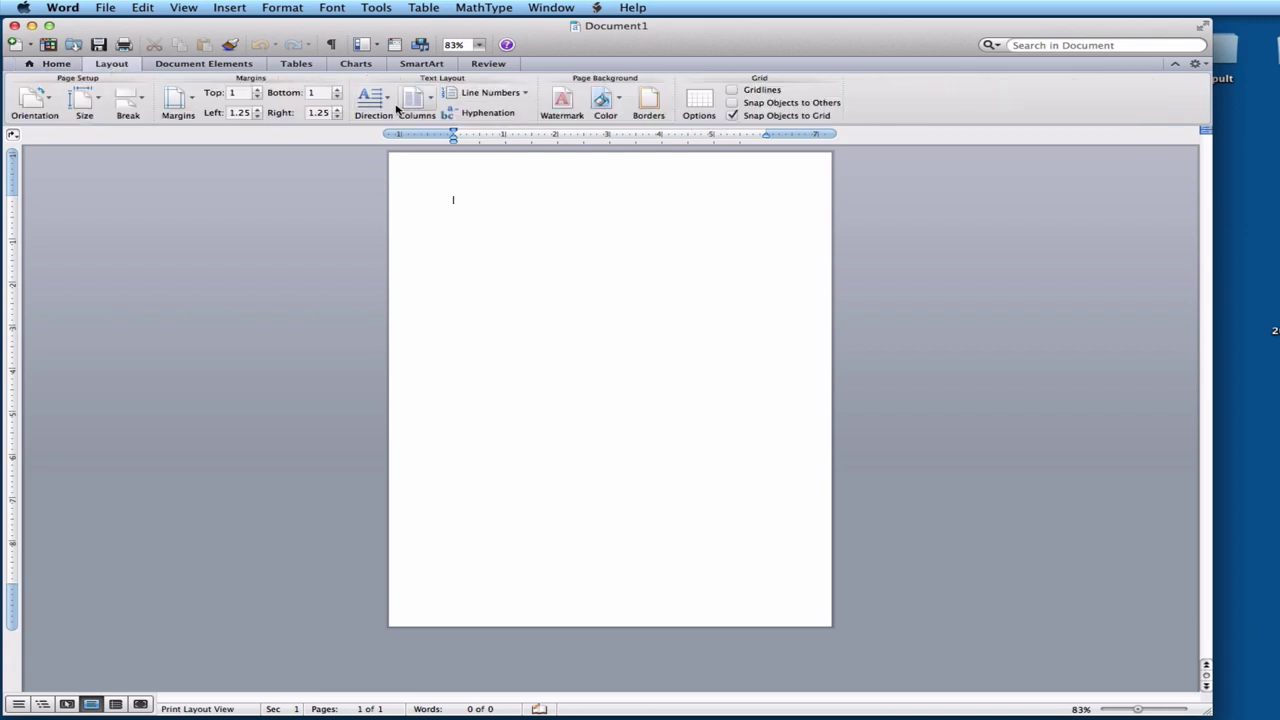
{"action": "left_click", "coordinate": [188, 64]}
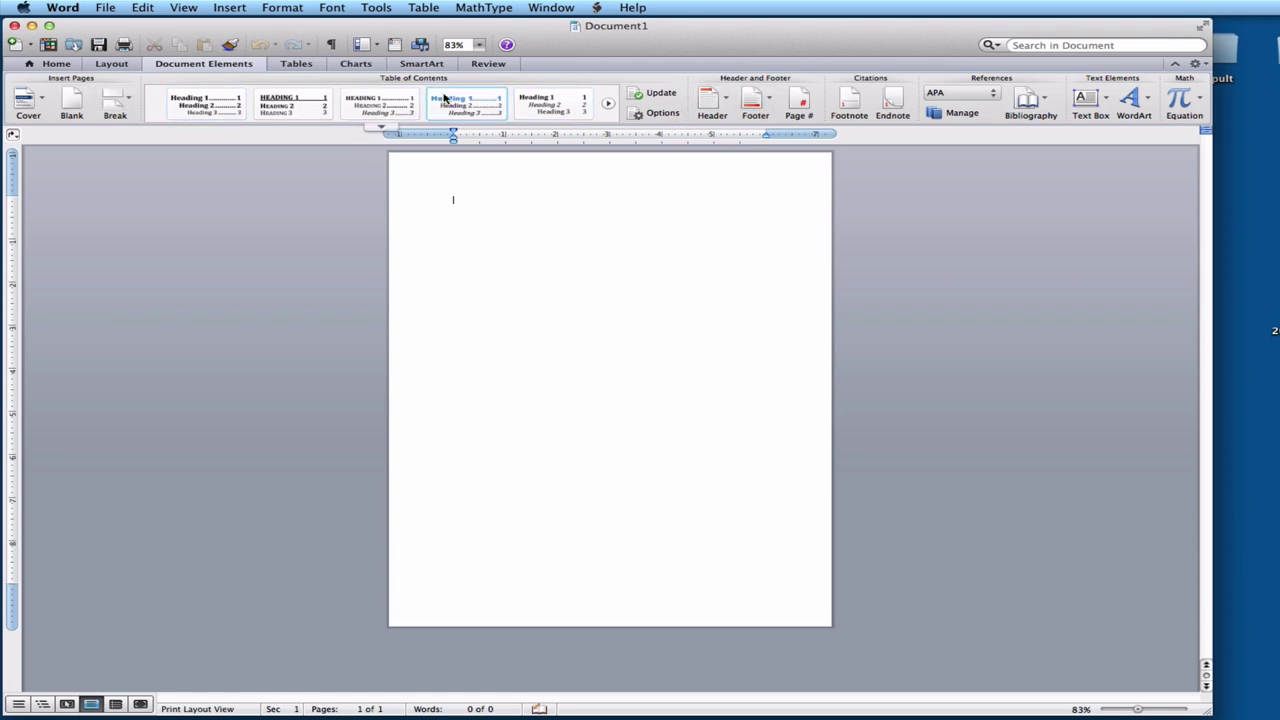
{"action": "left_click", "coordinate": [292, 66]}
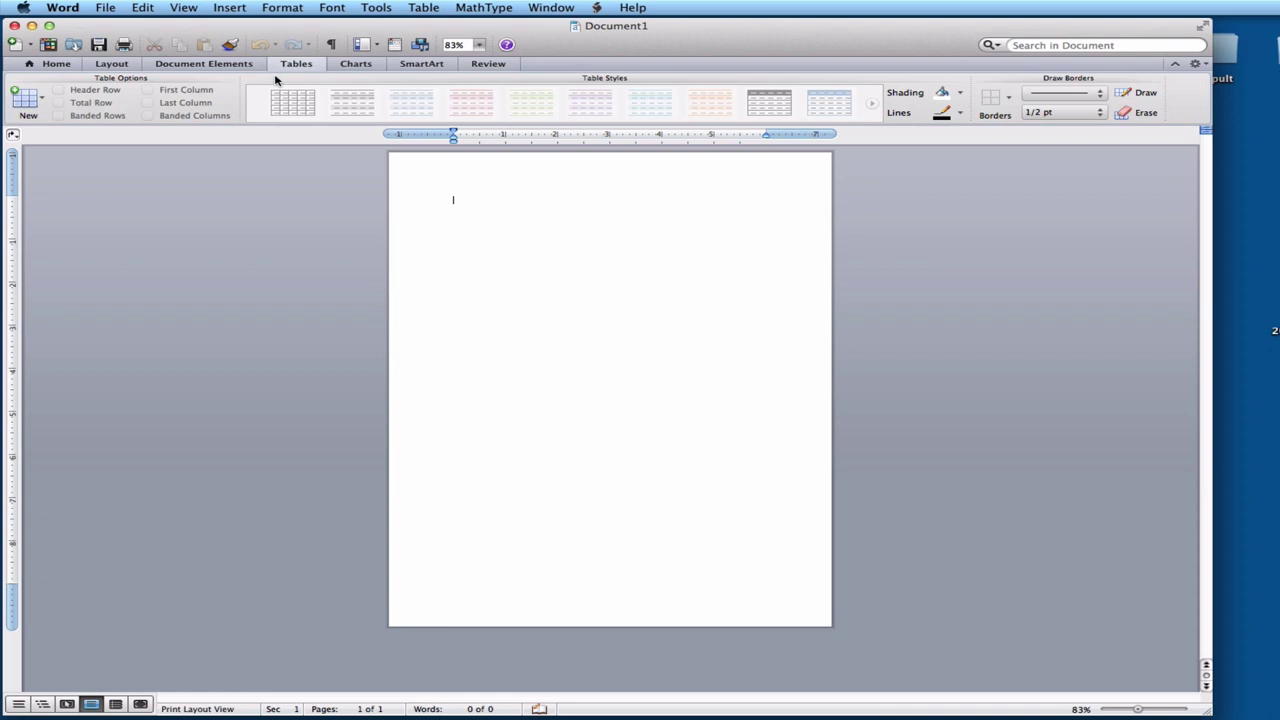
{"action": "left_click", "coordinate": [357, 65]}
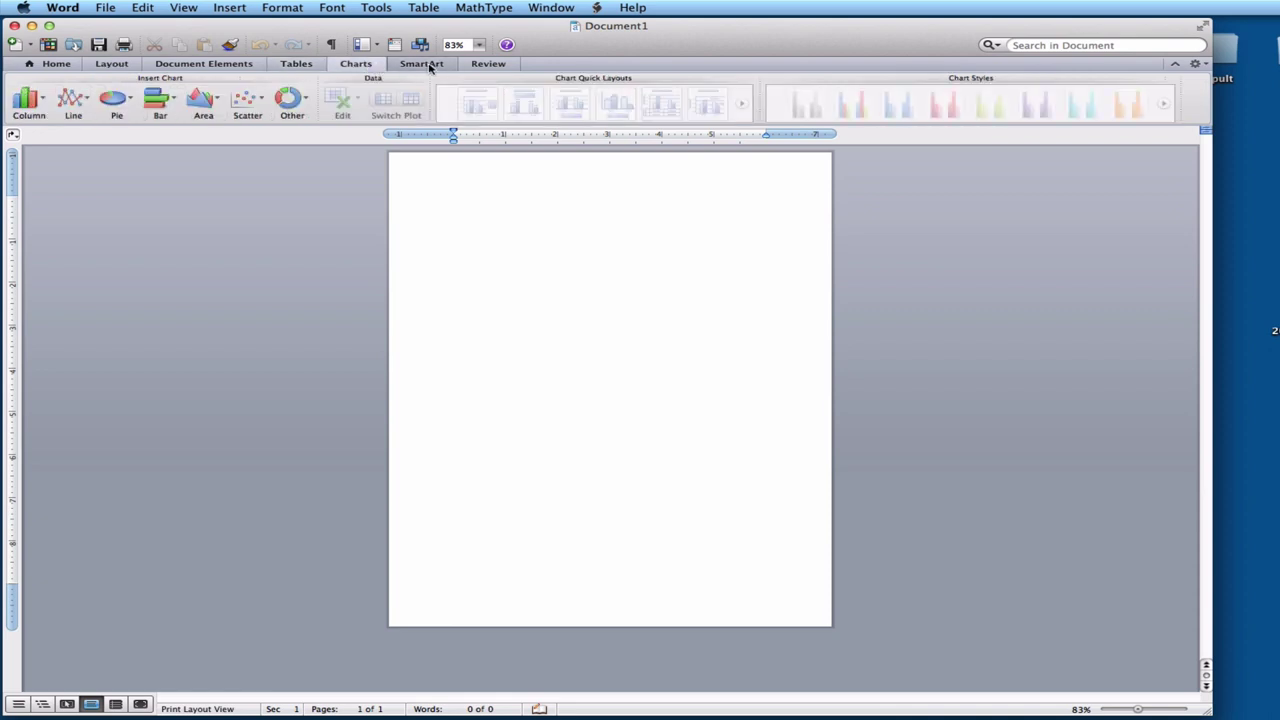
{"action": "left_click", "coordinate": [424, 65]}
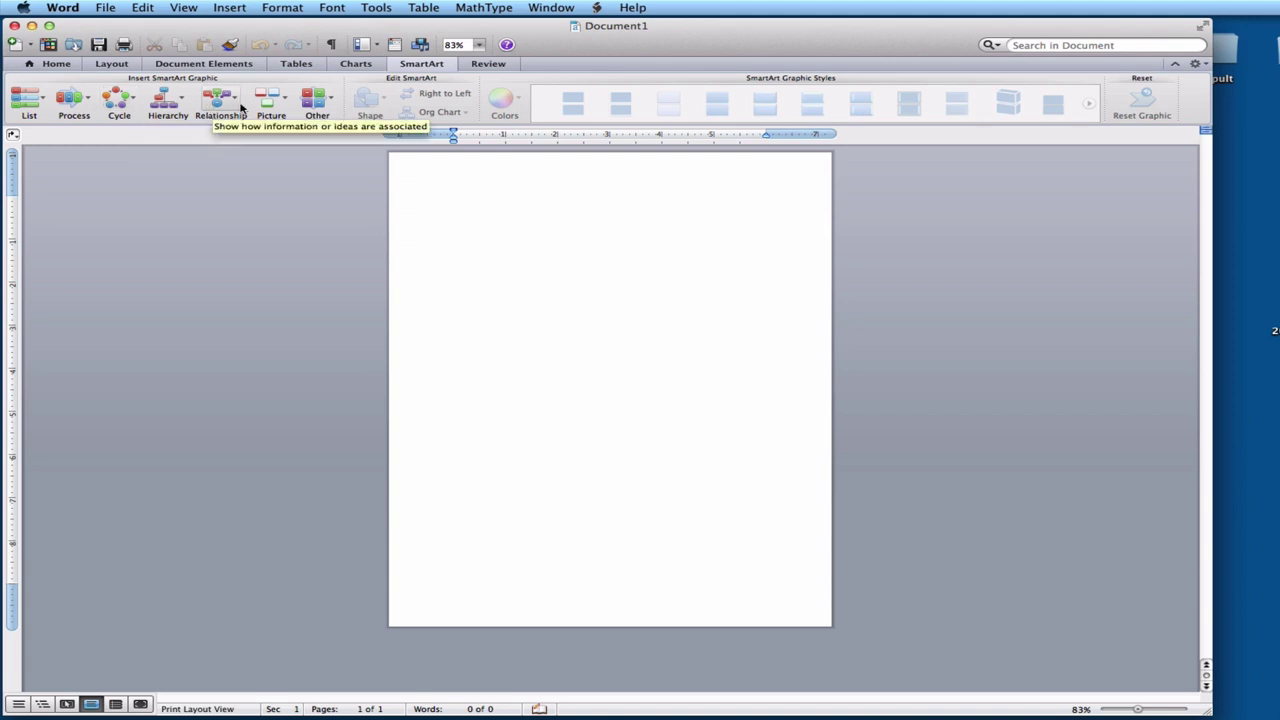
{"action": "left_click", "coordinate": [484, 64]}
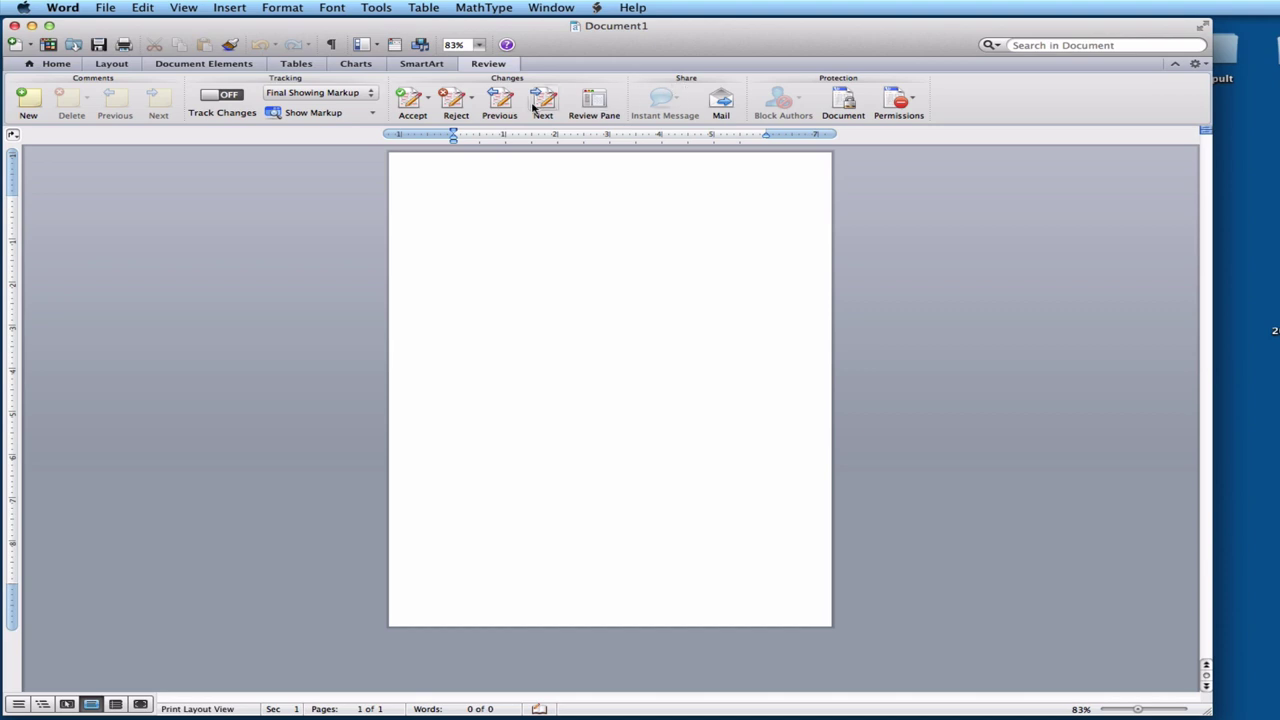
{"action": "left_click", "coordinate": [57, 65]}
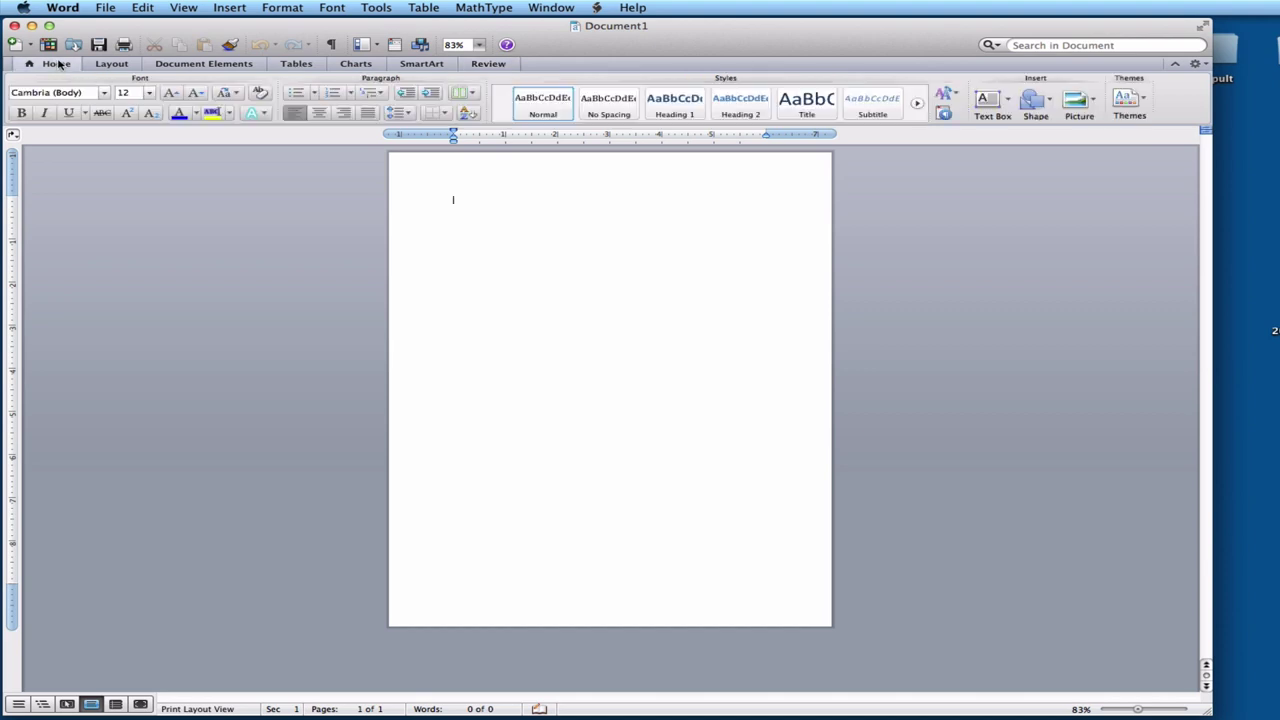
{"action": "left_click", "coordinate": [108, 64]}
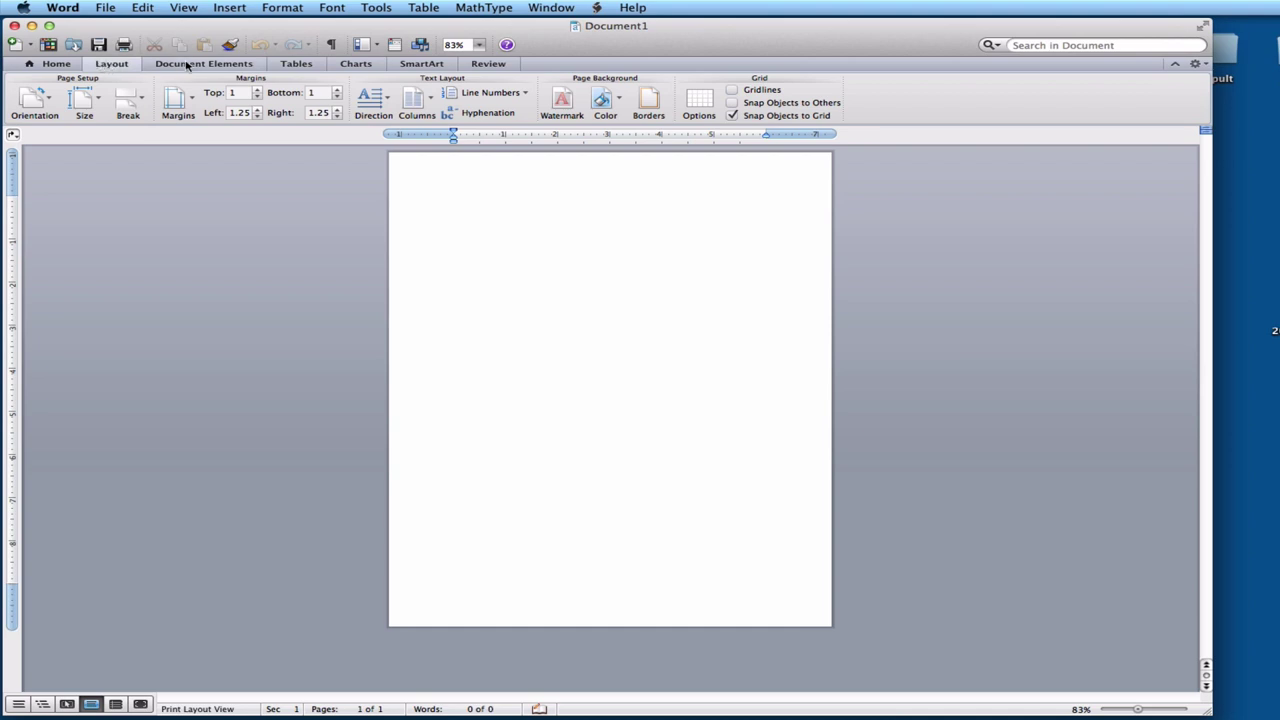
{"action": "left_click", "coordinate": [72, 63]}
Step: Show the gridlines on the page and set the page orientation to landscape
{"action": "left_click", "coordinate": [108, 64]}
{"action": "left_click", "coordinate": [733, 91]}
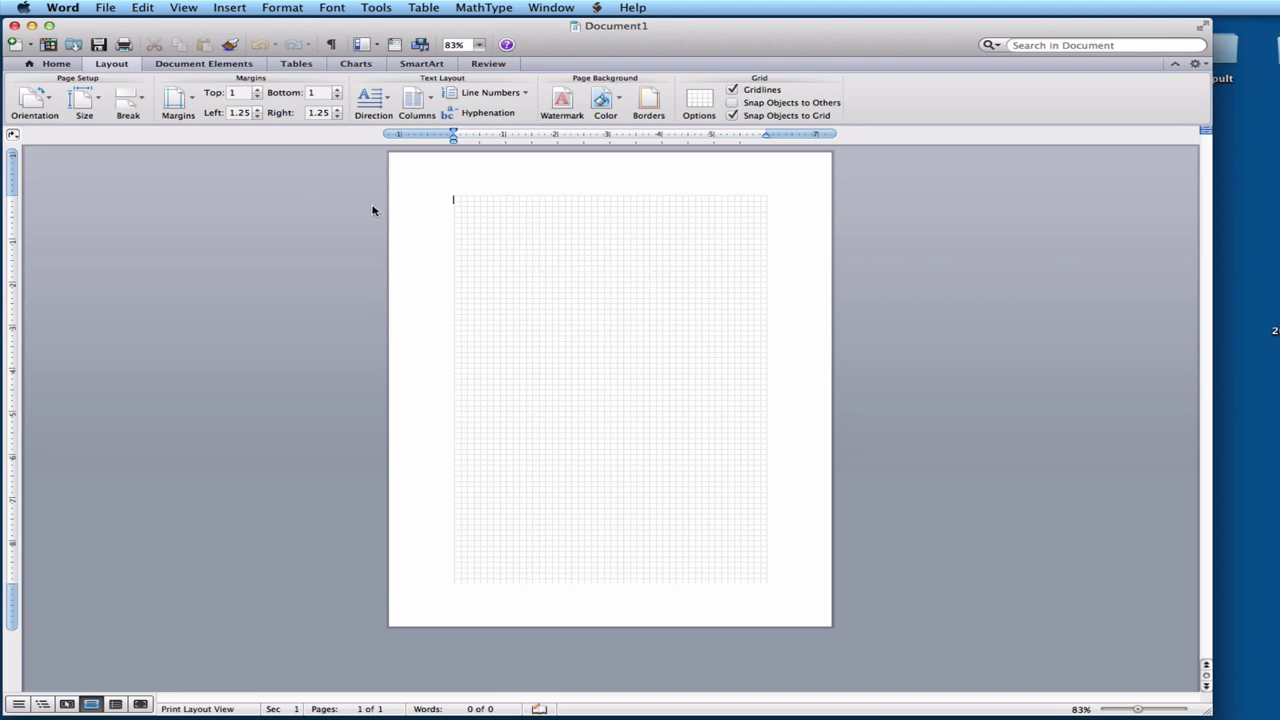
{"action": "left_click", "coordinate": [48, 99]}
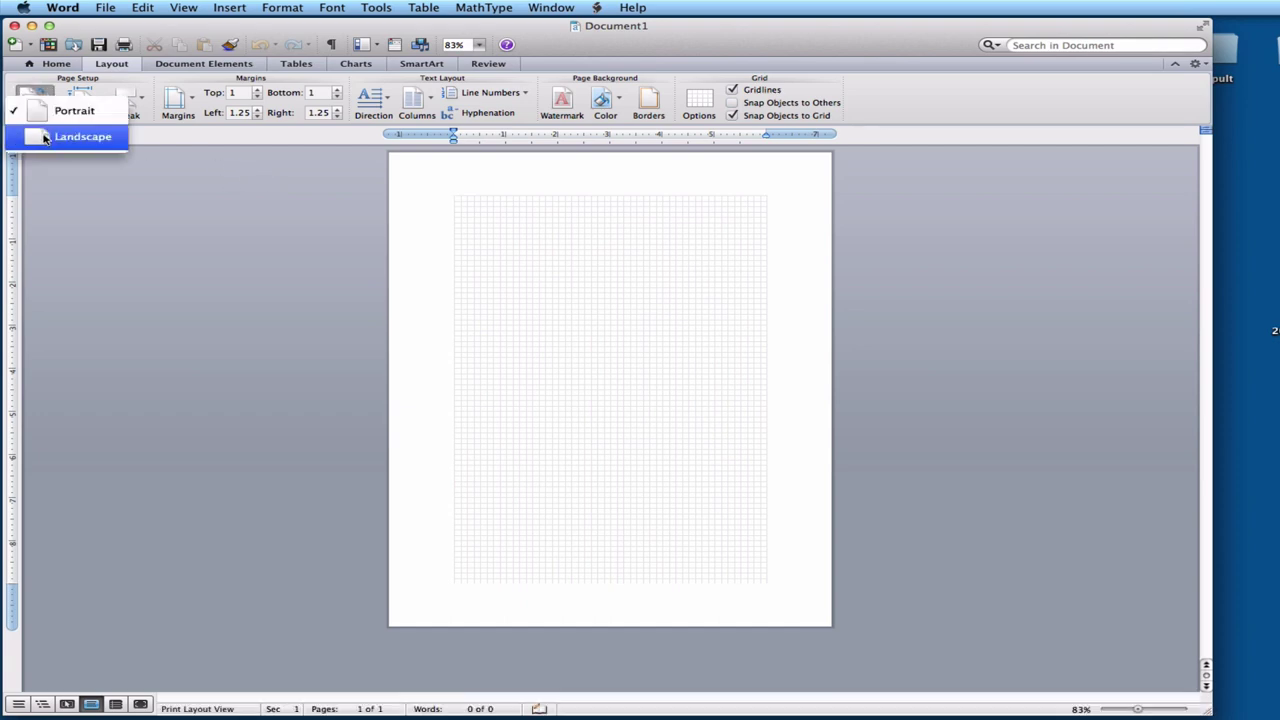
{"action": "left_click", "coordinate": [45, 139]}
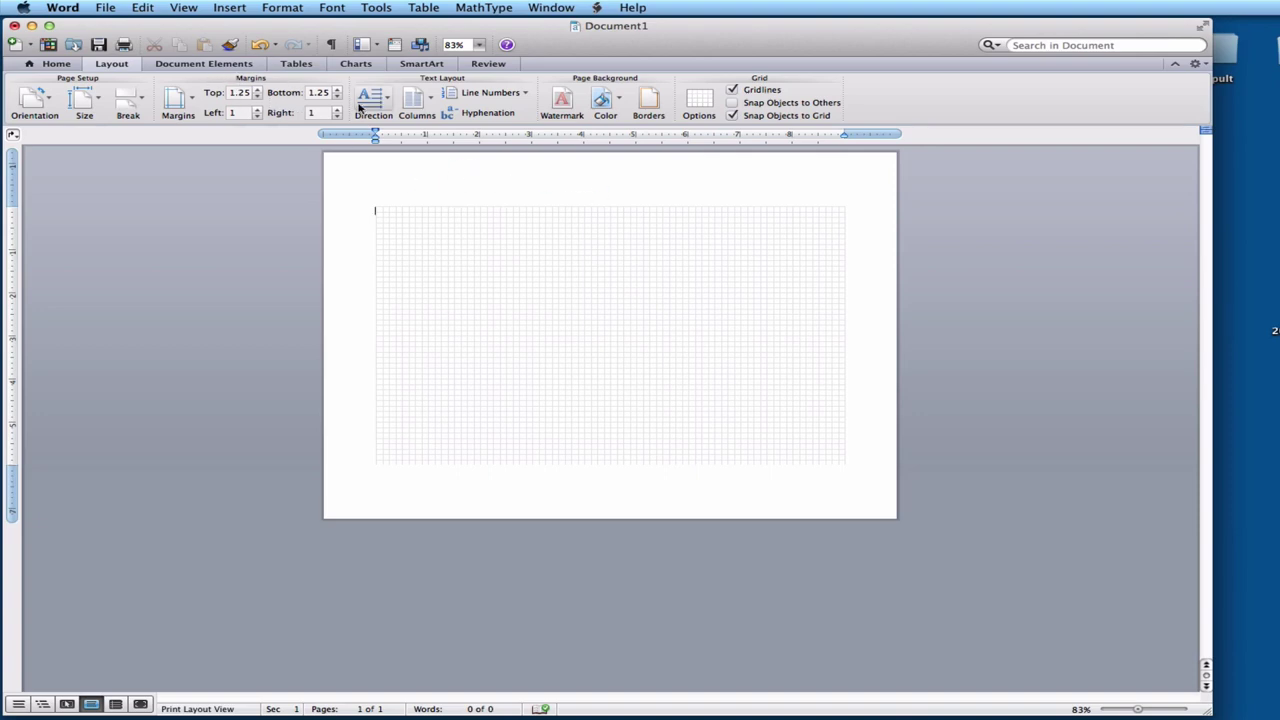
Step: Reduce the page's top margin to 0.5 inch
{"action": "left_click", "coordinate": [257, 97]}
{"action": "left_click", "coordinate": [257, 97]}
{"action": "left_click", "coordinate": [257, 97]}
{"action": "left_click", "coordinate": [257, 97]}
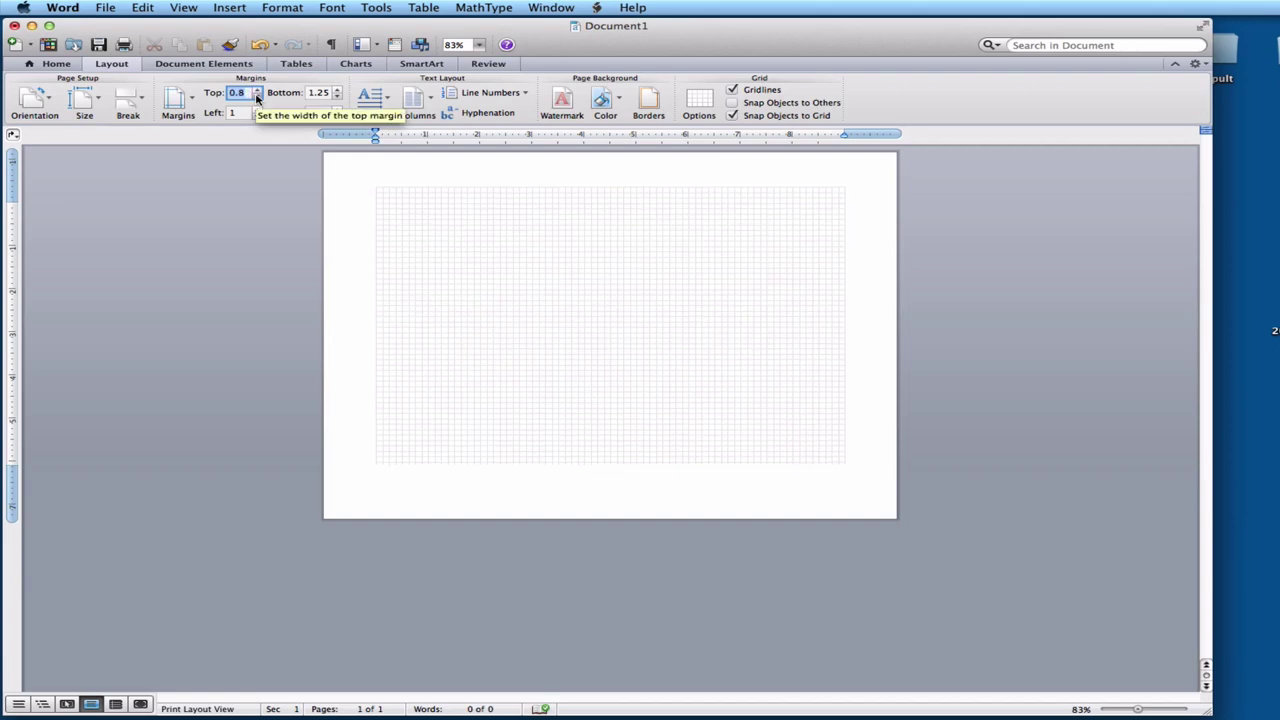
{"action": "left_click", "coordinate": [257, 97]}
{"action": "left_click", "coordinate": [257, 97]}
{"action": "left_click", "coordinate": [257, 97]}
{"action": "left_click", "coordinate": [257, 97]}
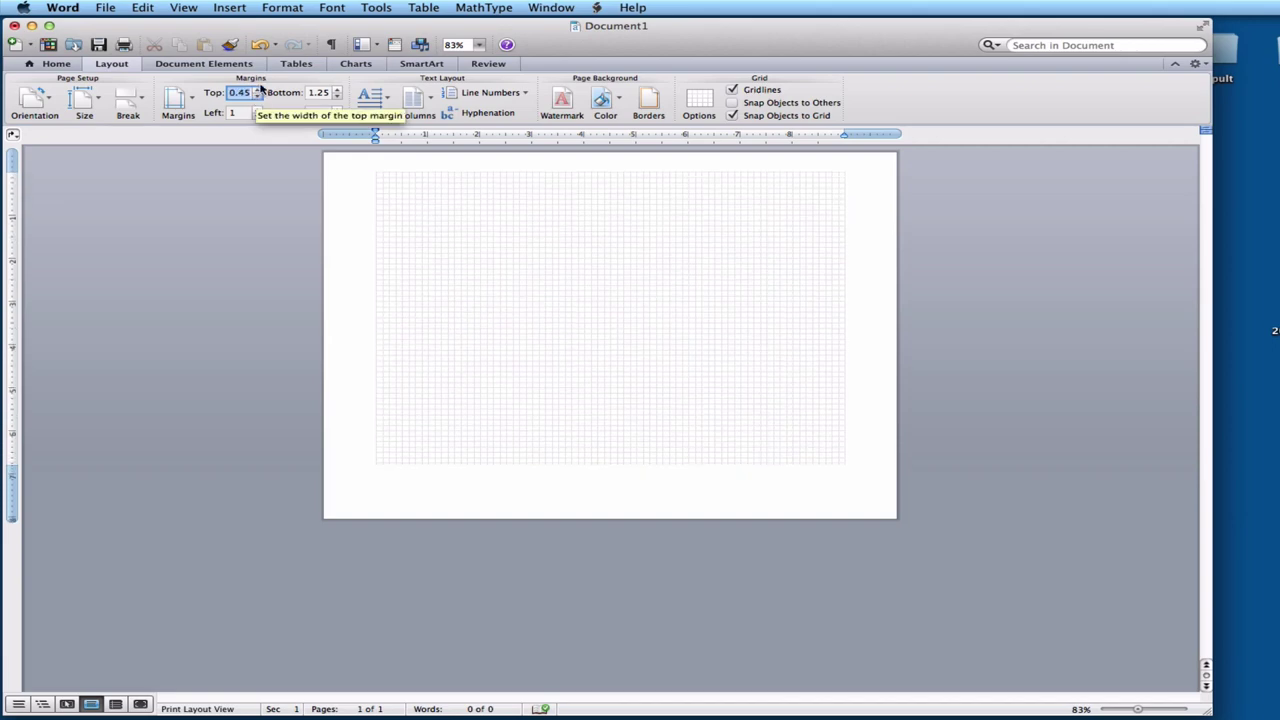
Step: Set the bottom margin to 0.5 inch and the left and right margins to 0.6 inch
{"action": "left_click", "coordinate": [322, 95]}
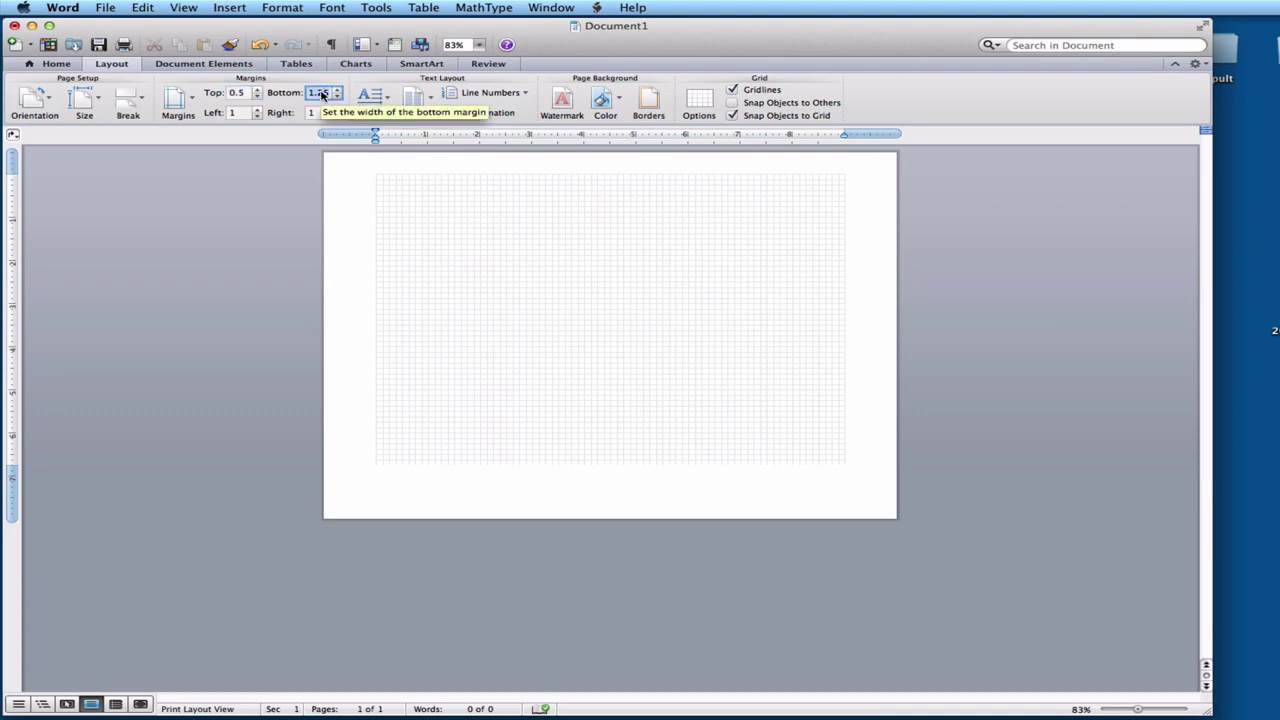
{"action": "type", "text": ".5"}
{"action": "key", "text": "Tab"}
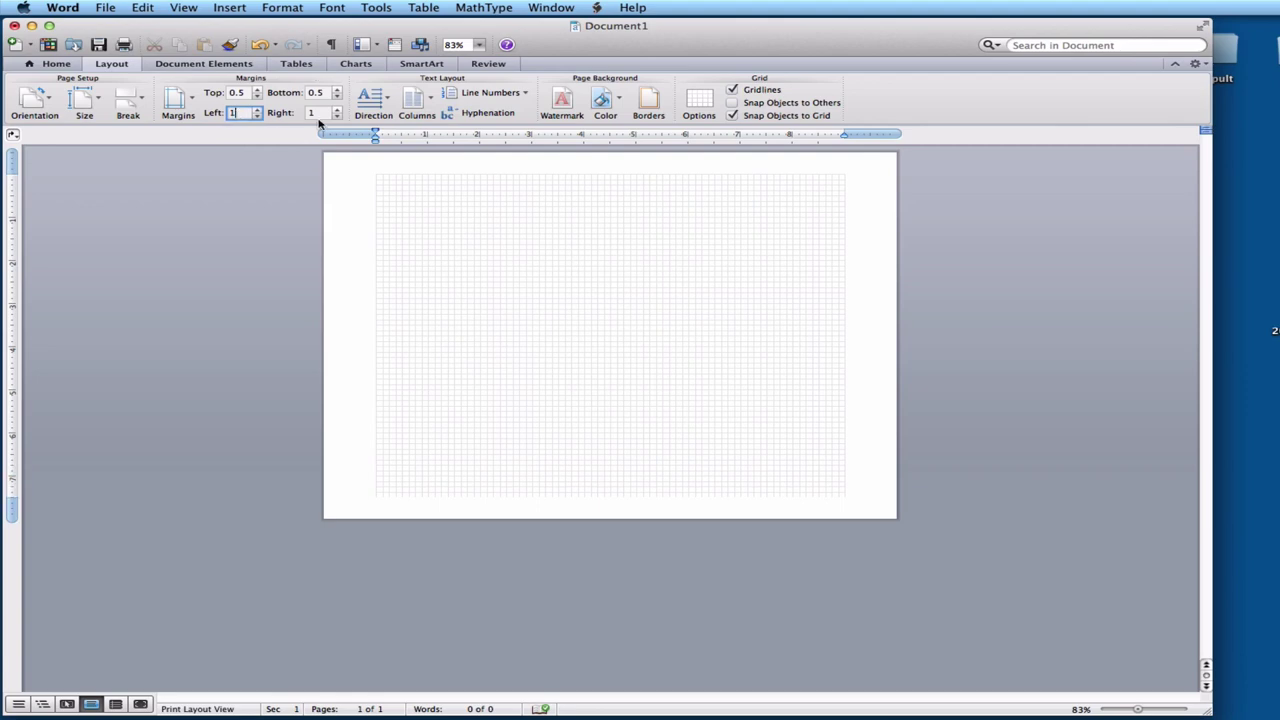
{"action": "type", "text": ".6"}
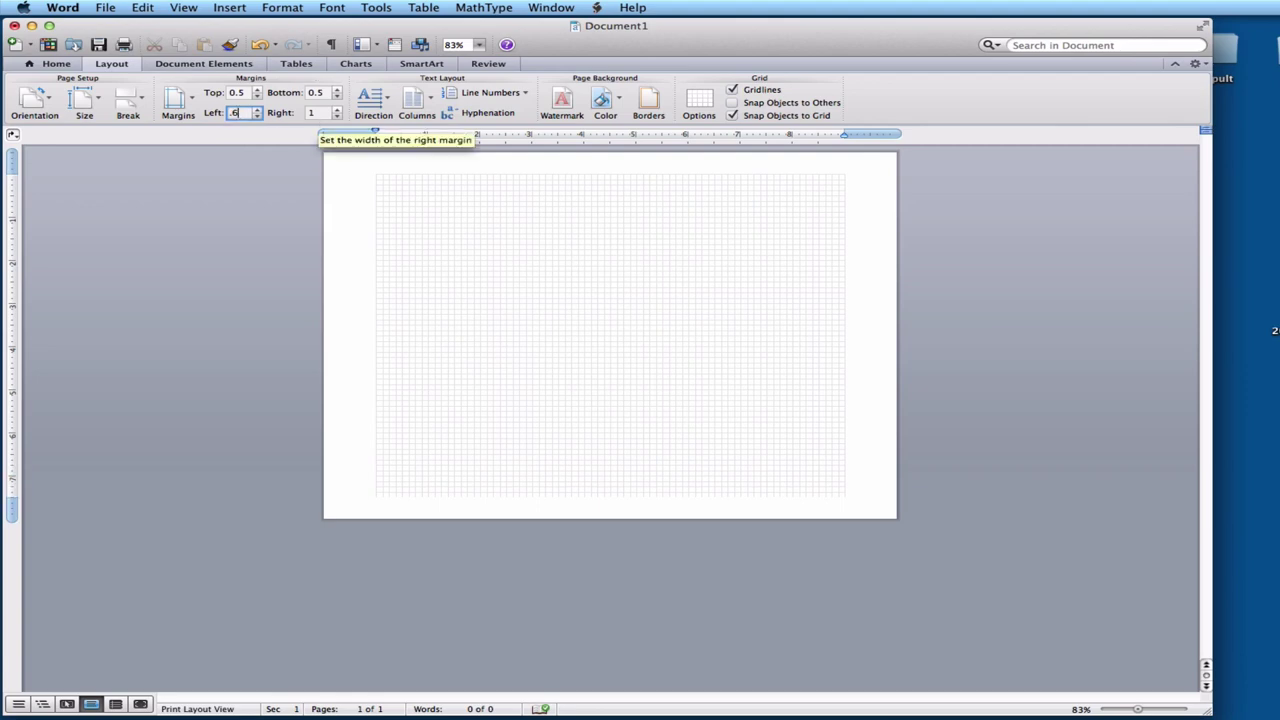
{"action": "left_click", "coordinate": [322, 116]}
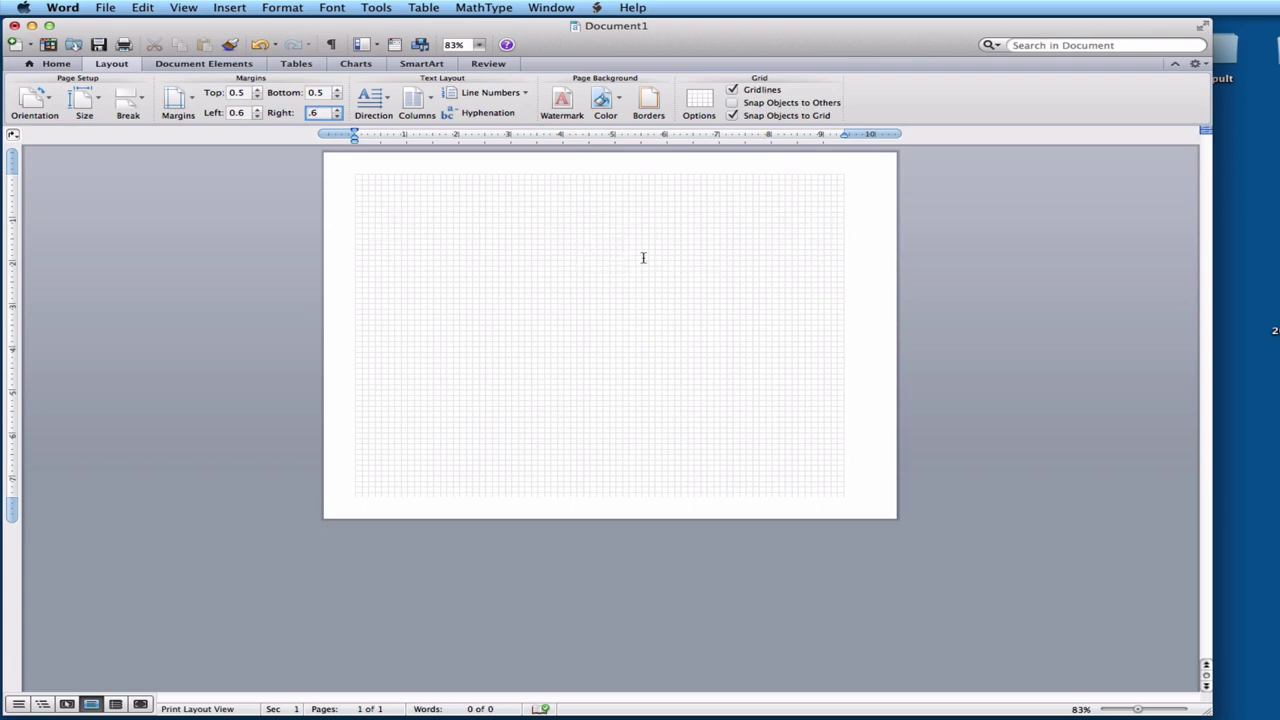
Step: Insert a page break to add a second page to the document
{"action": "left_click", "coordinate": [185, 65]}
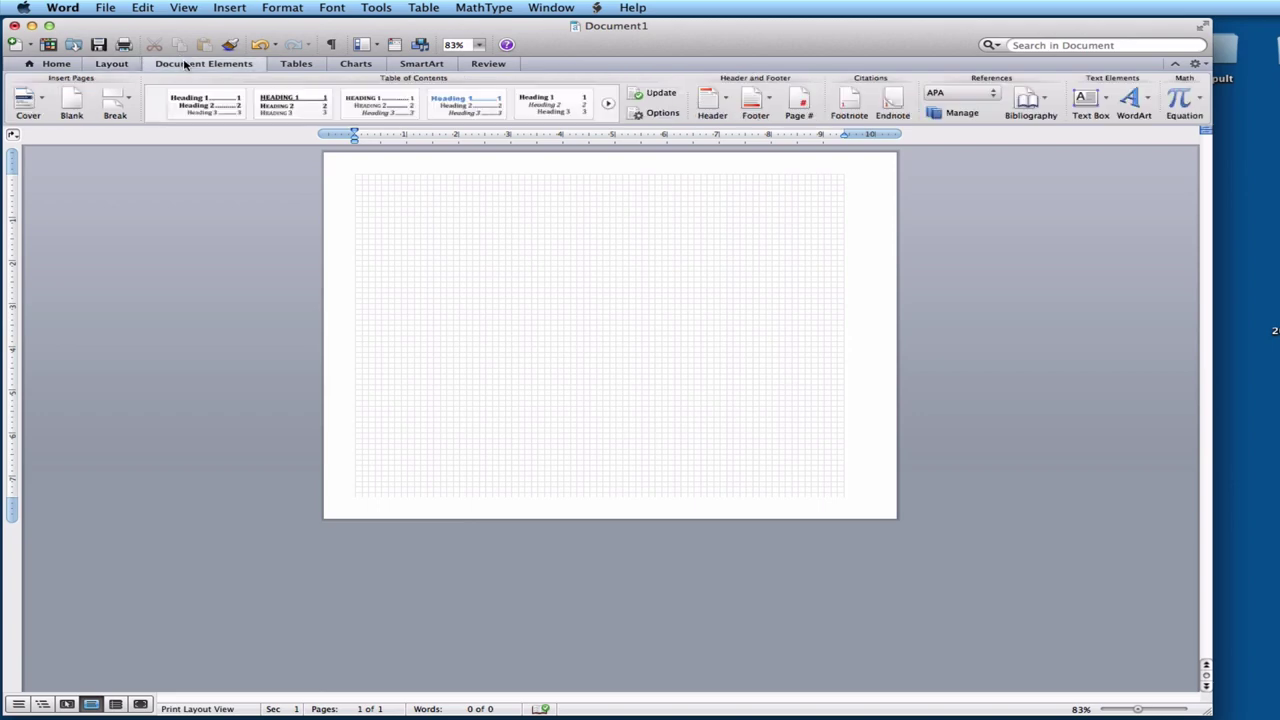
{"action": "left_click", "coordinate": [125, 99]}
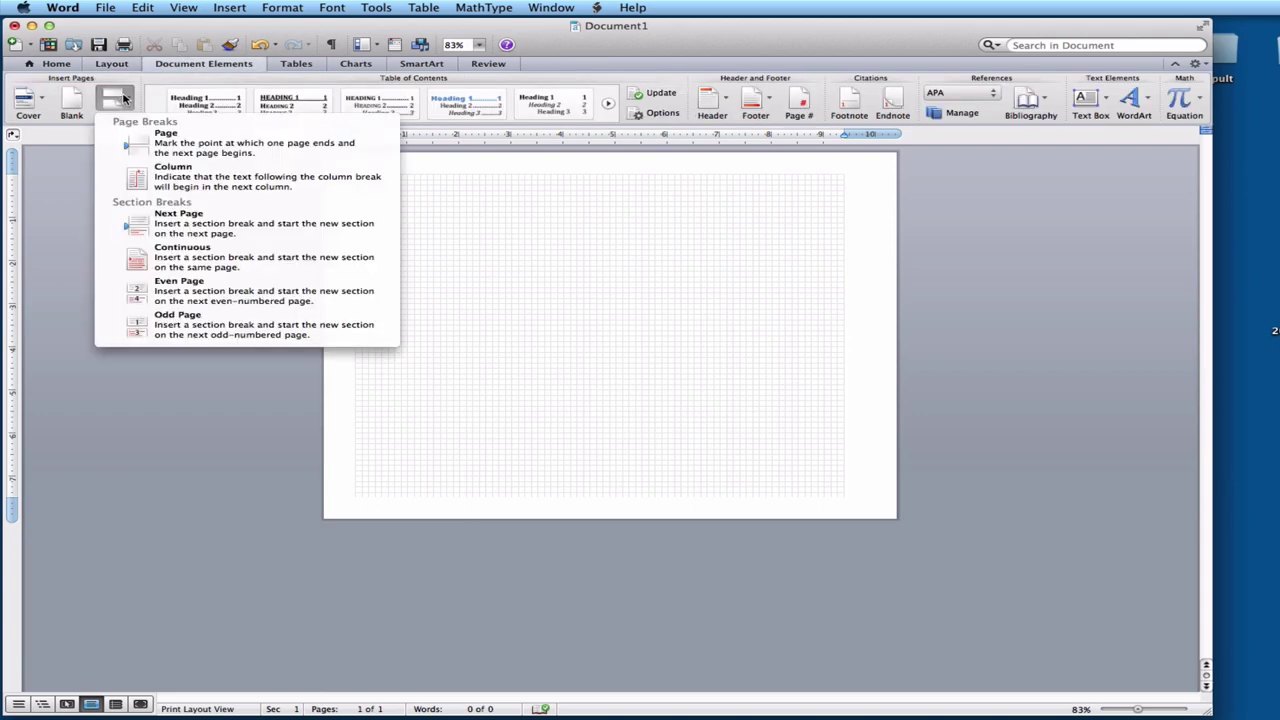
{"action": "left_click", "coordinate": [167, 144]}
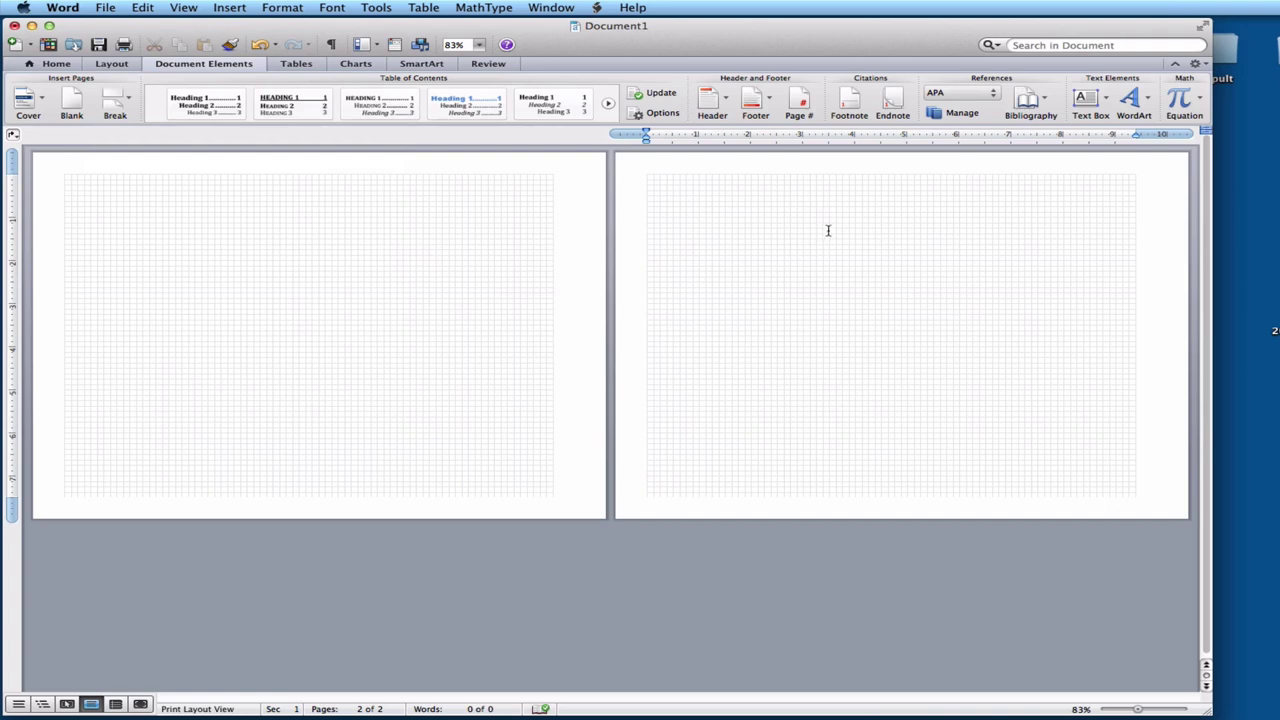
{"action": "left_click", "coordinate": [229, 7]}
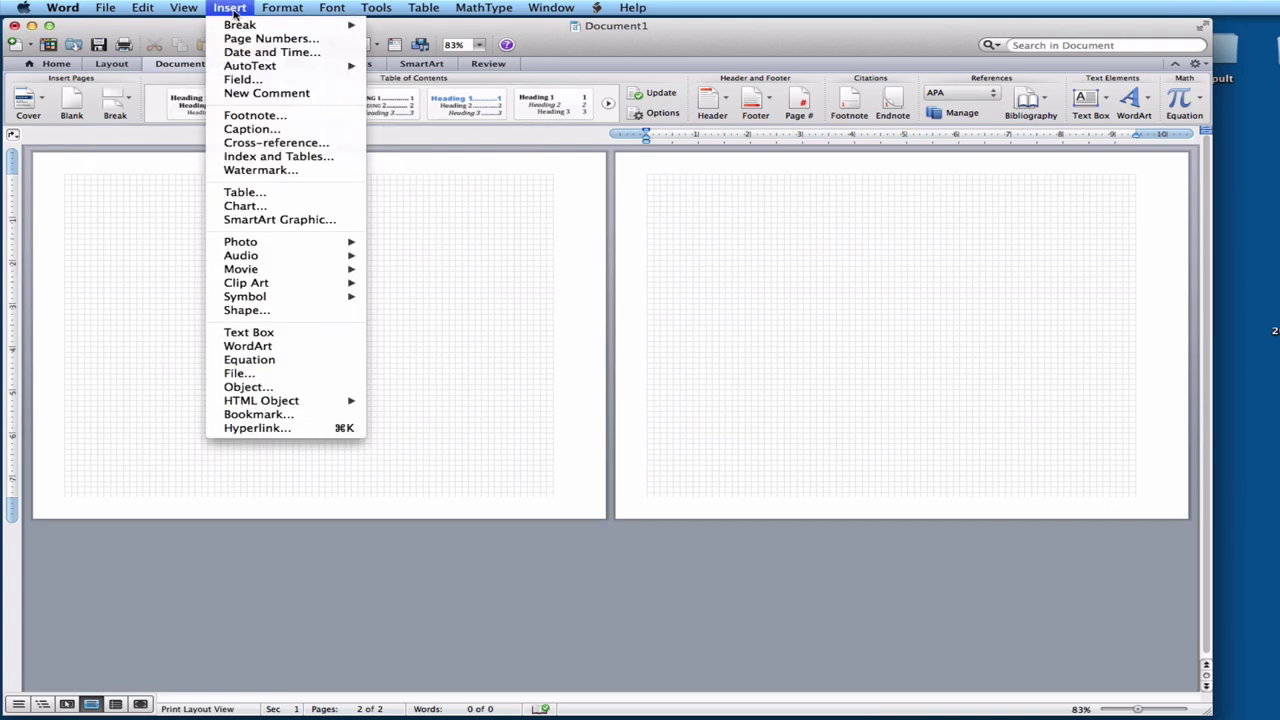
{"action": "mouse_move", "coordinate": [240, 24]}
{"action": "left_click", "coordinate": [470, 106]}
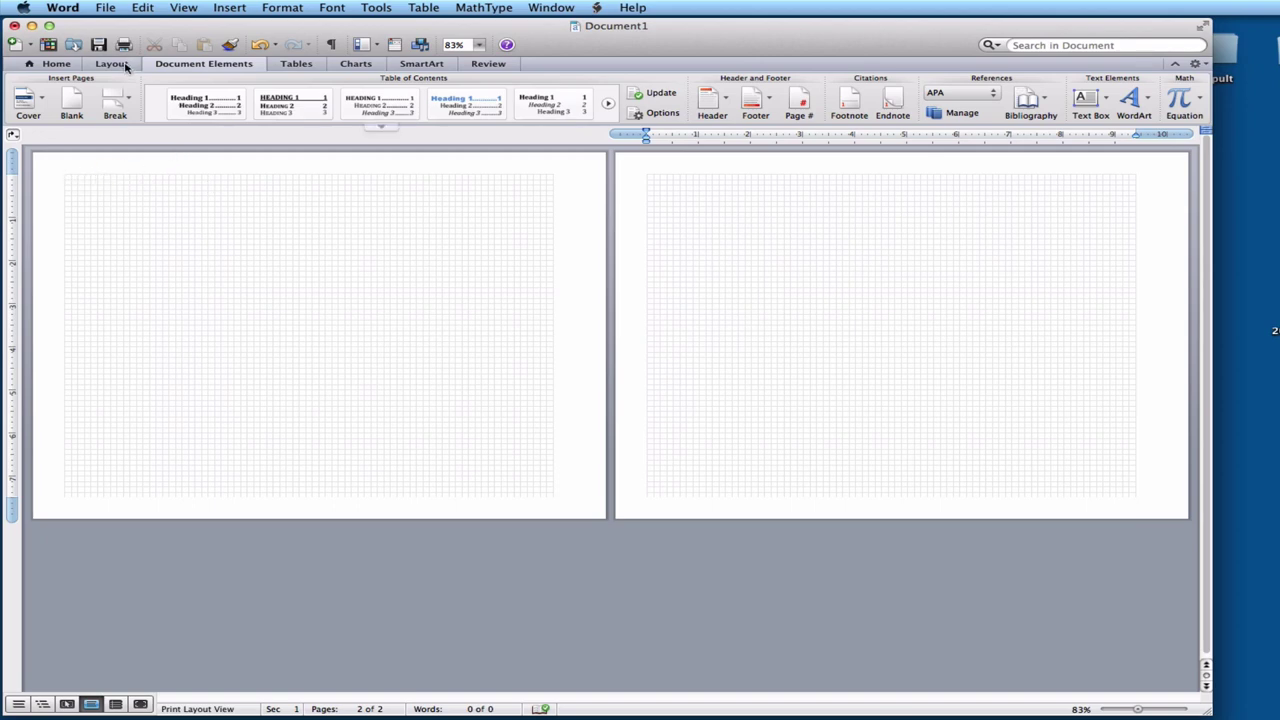
Step: Draw a text box about 2.88" wide and 7.5" high along the first page's left margin, spanning the full grid height
{"action": "left_click", "coordinate": [58, 64]}
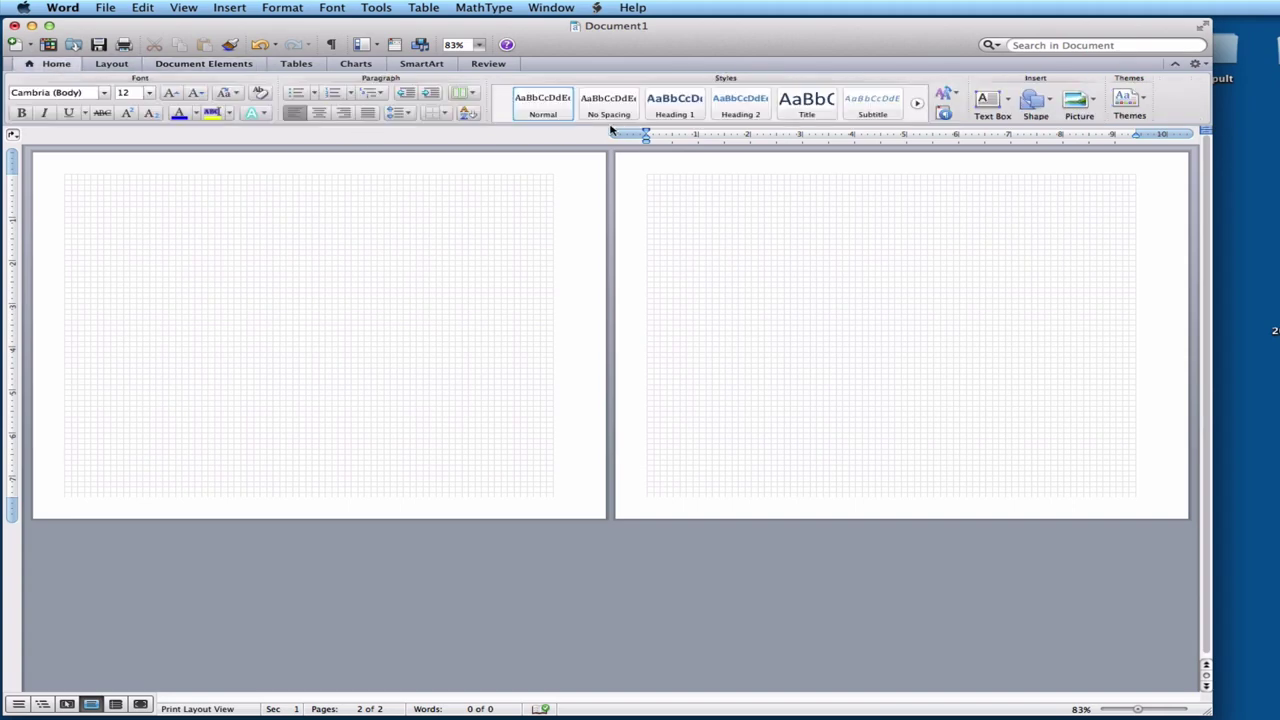
{"action": "left_click", "coordinate": [1008, 100]}
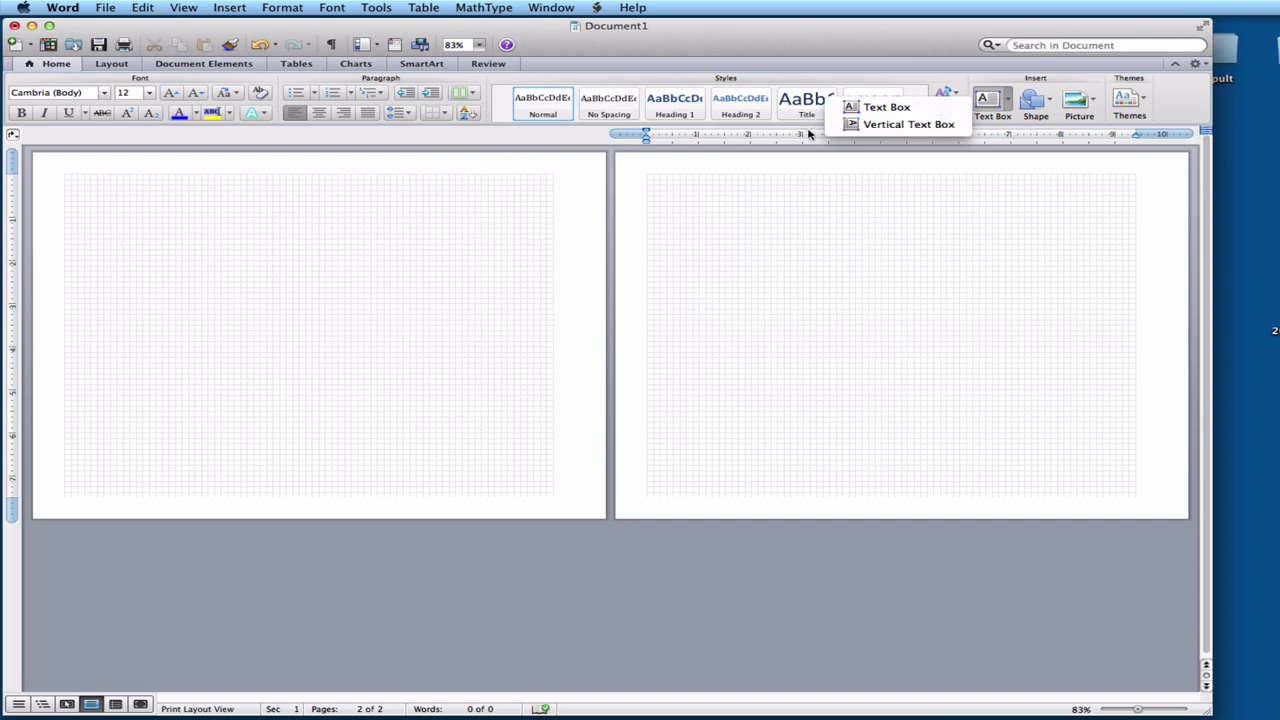
{"action": "left_click", "coordinate": [857, 106]}
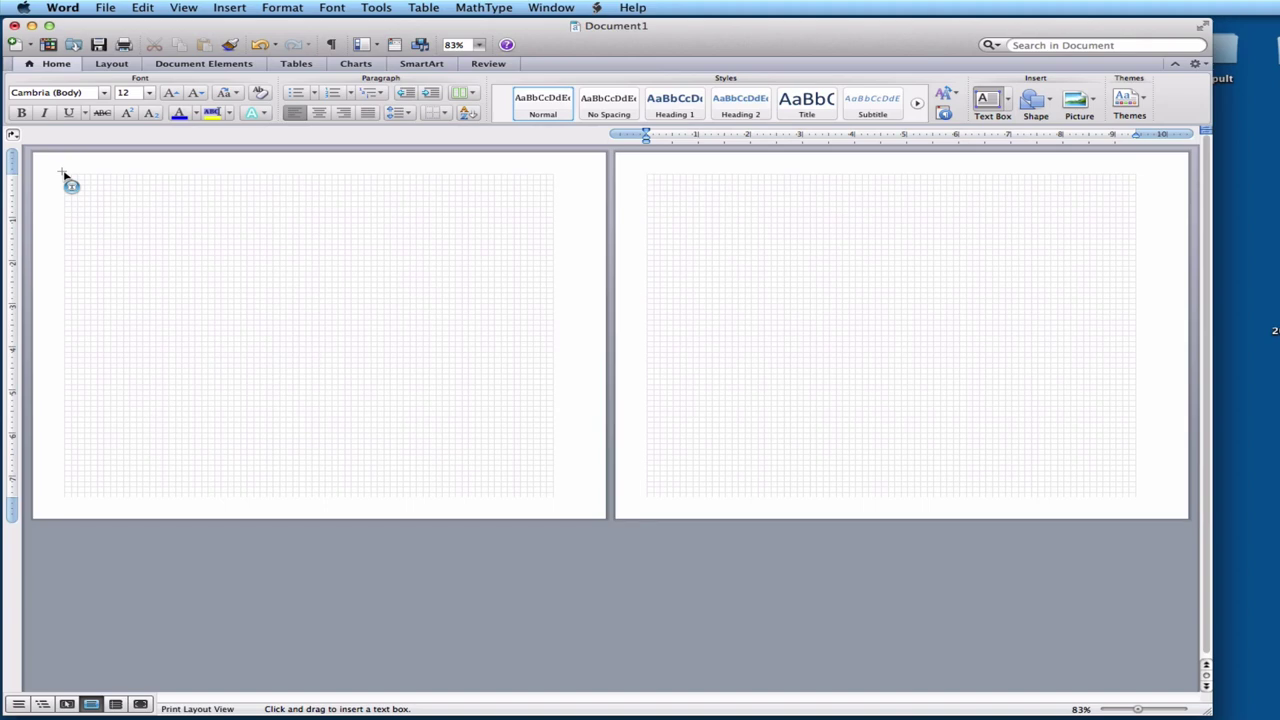
{"action": "left_click_drag", "start_coordinate": [63, 173], "coordinate": [217, 177]}
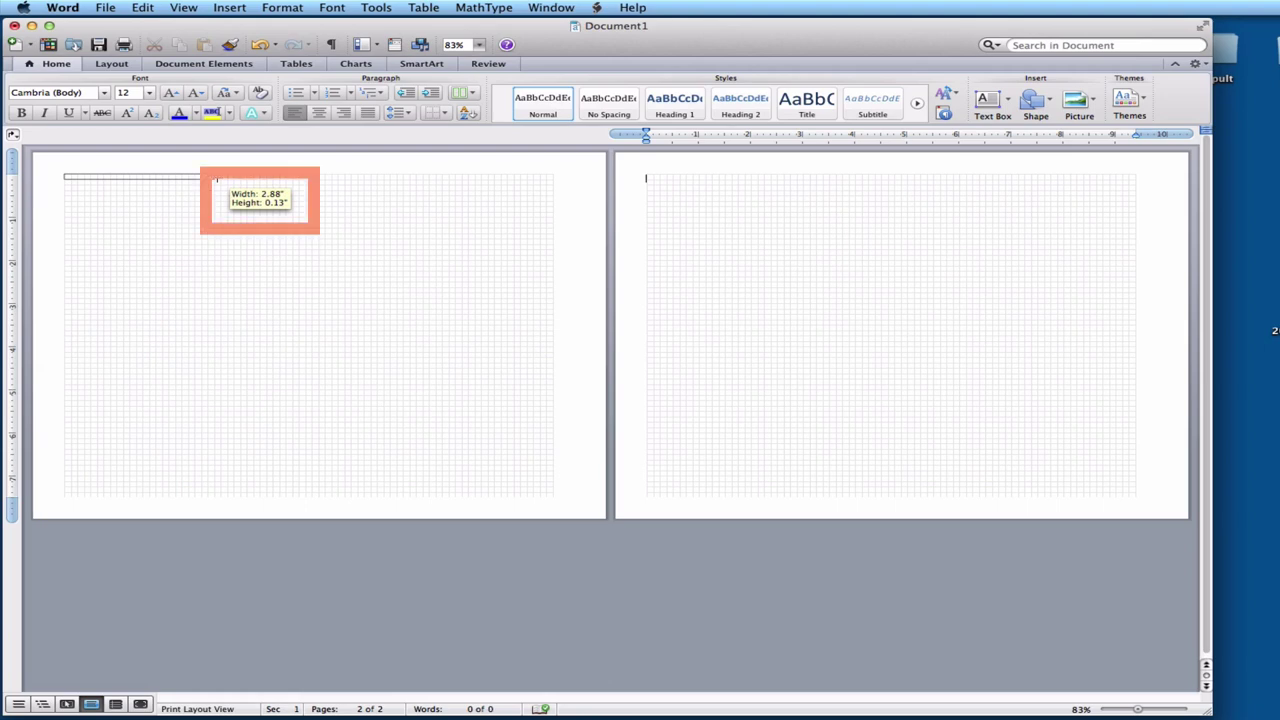
{"action": "left_click_drag", "start_coordinate": [217, 178], "coordinate": [214, 499]}
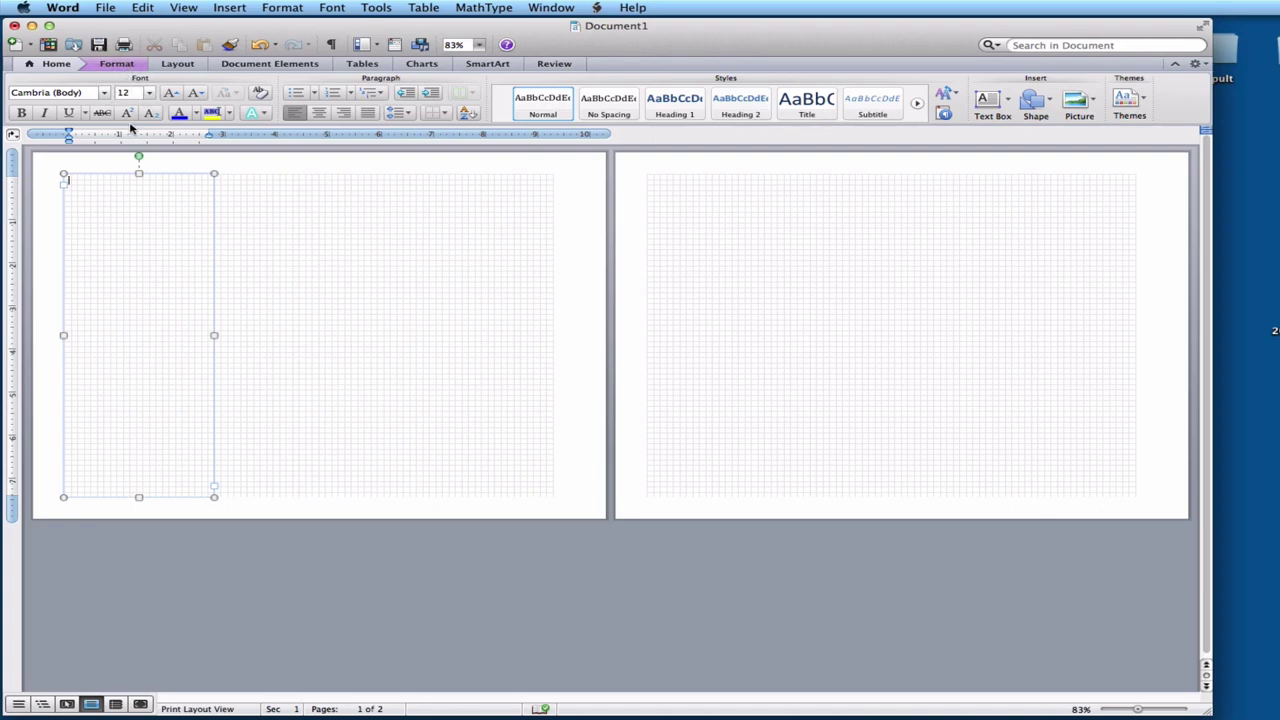
Step: Apply the shape style with a white fill and blue outline to the text box on the first page
{"action": "left_click", "coordinate": [116, 65]}
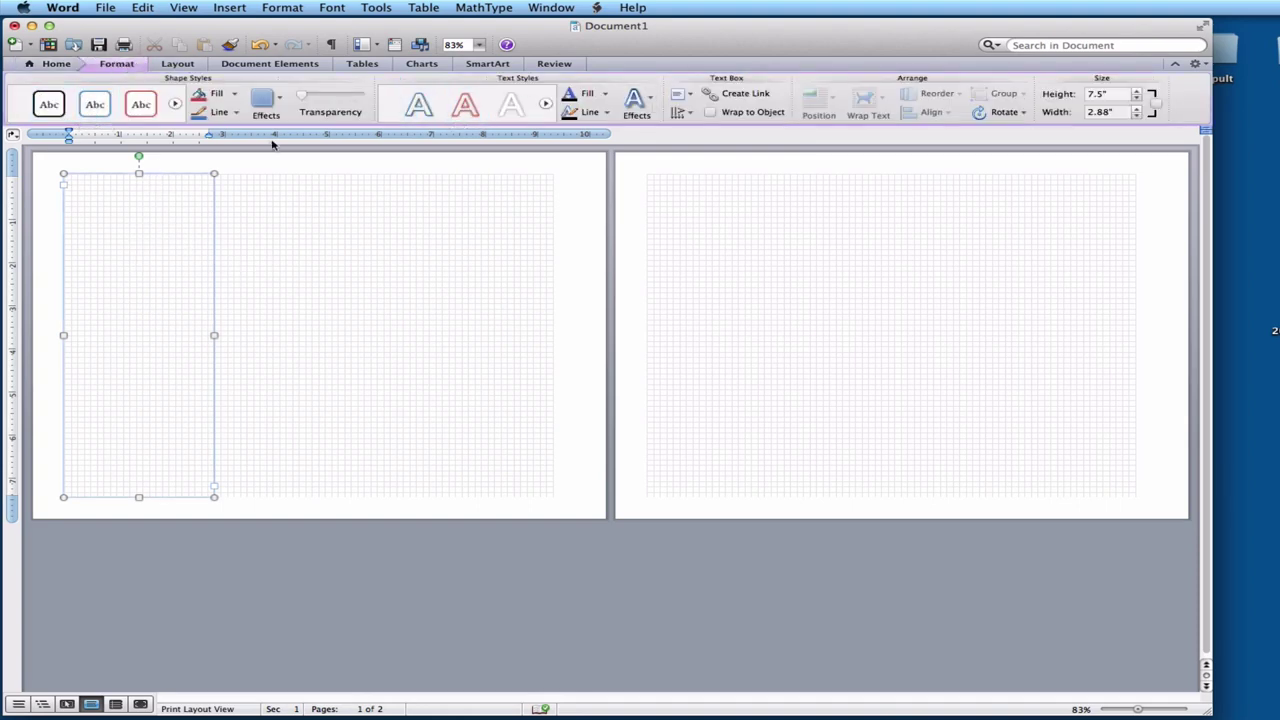
{"action": "left_click", "coordinate": [94, 106]}
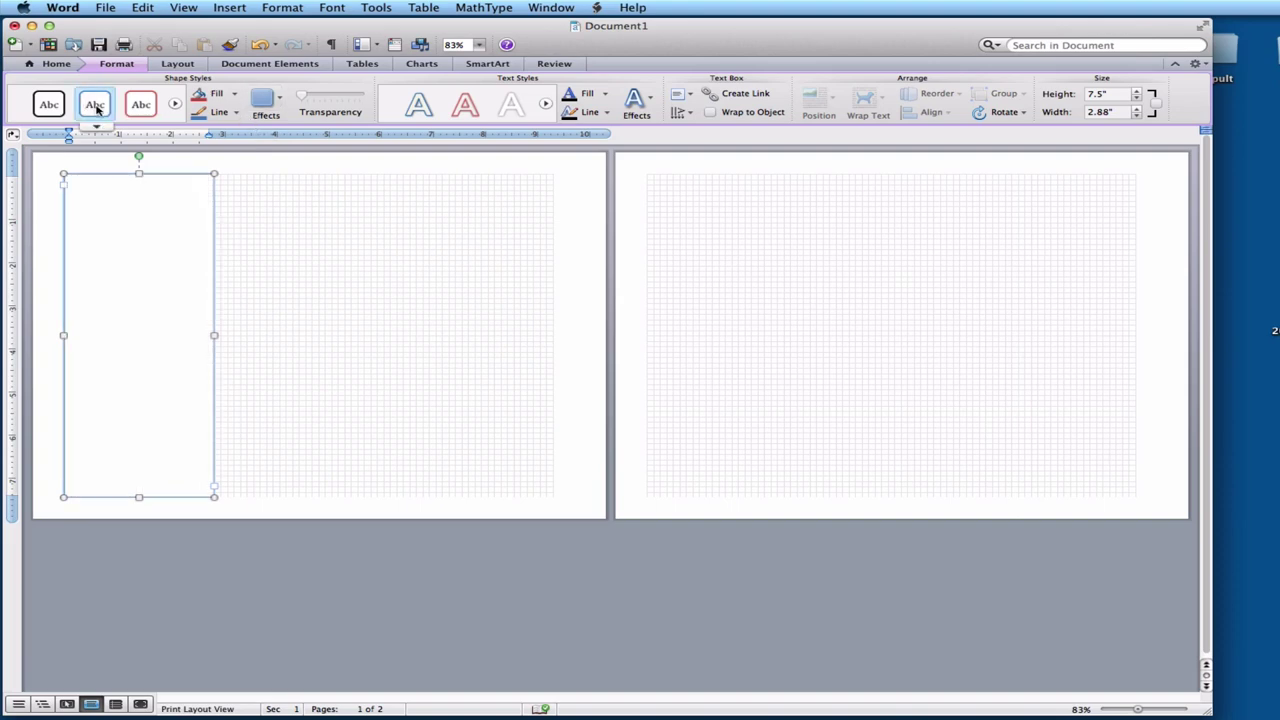
{"action": "left_click", "coordinate": [174, 104]}
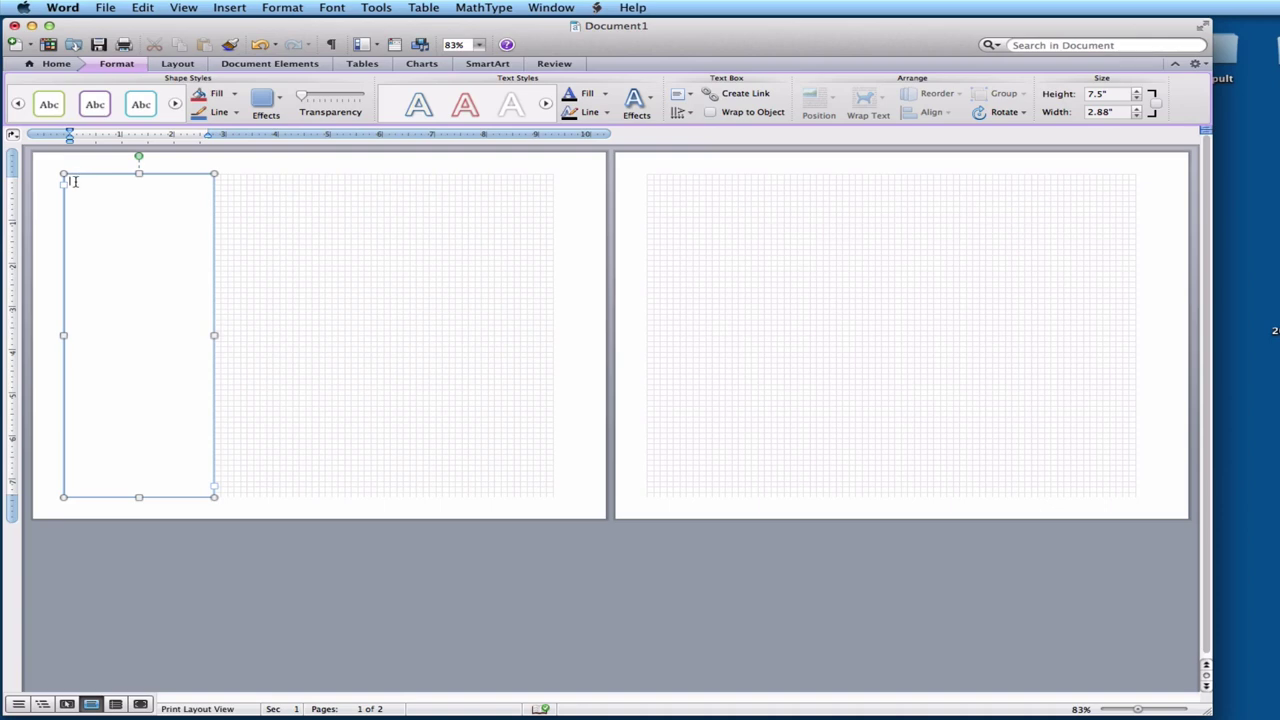
Step: Make two copies of the 2.88" by 7.5" text box on the first page
{"action": "left_click", "coordinate": [165, 175]}
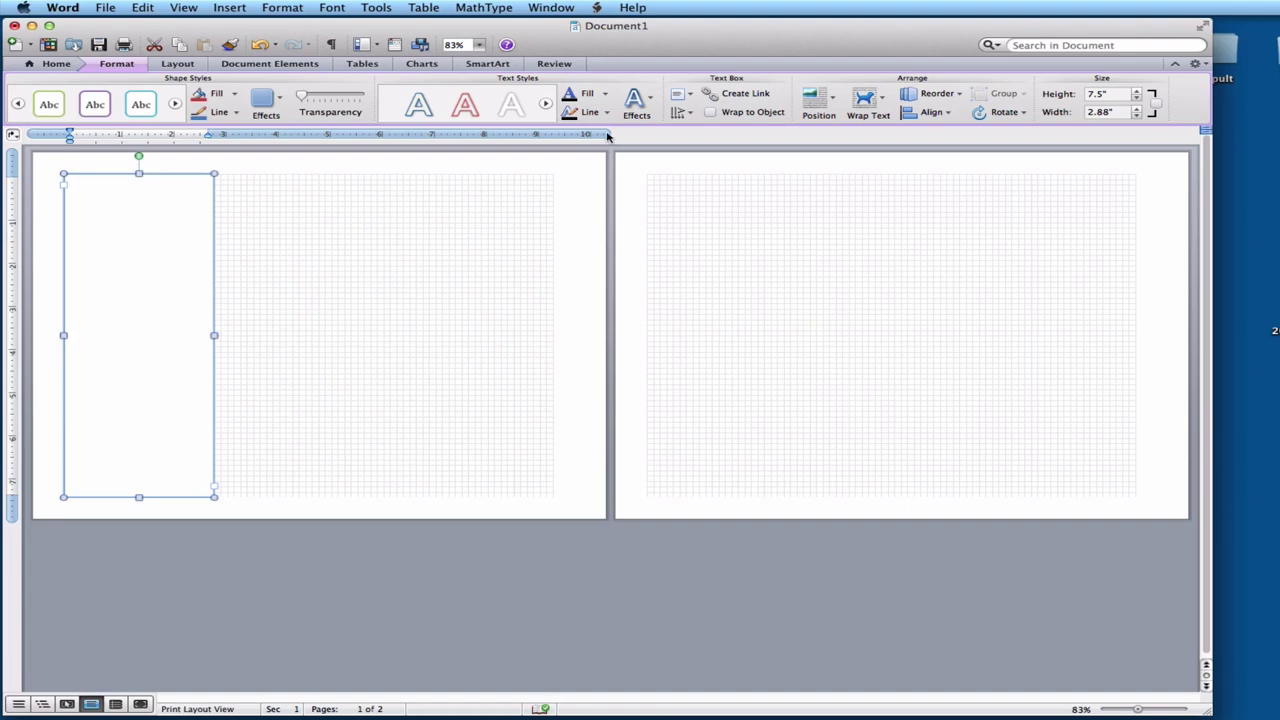
{"action": "key", "text": "super+c"}
{"action": "key", "text": "Right"}
{"action": "key", "text": "Down"}
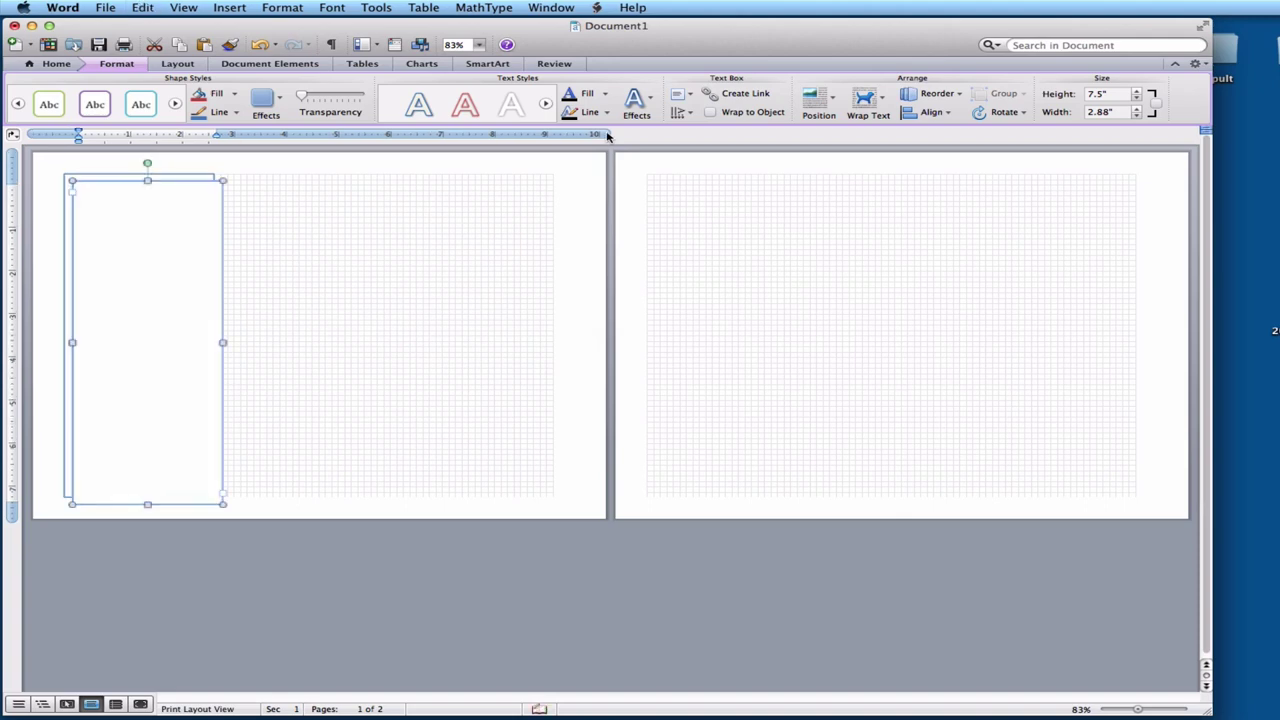
{"action": "key", "text": "super+d"}
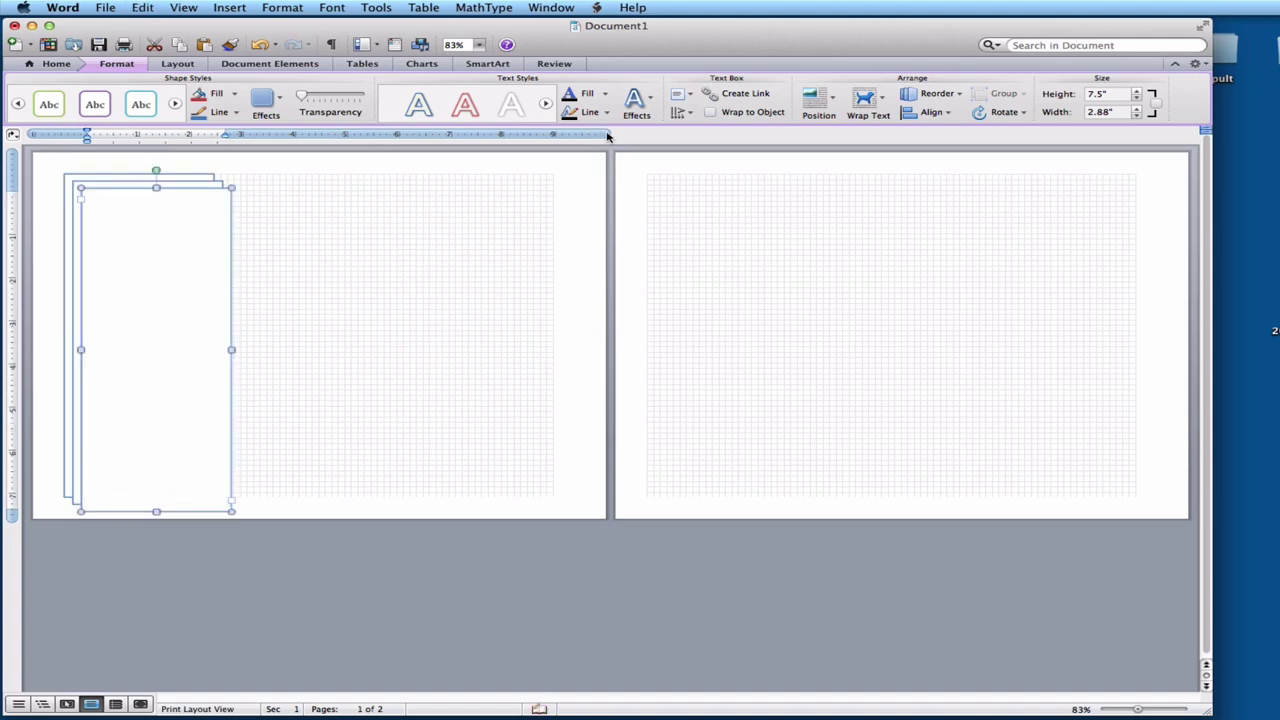
Step: Move the copies beside the original on the first page to form evenly spaced middle and right panels aligned along their top edges
{"action": "left_click_drag", "start_coordinate": [154, 248], "coordinate": [474, 224]}
{"action": "left_click", "coordinate": [147, 260]}
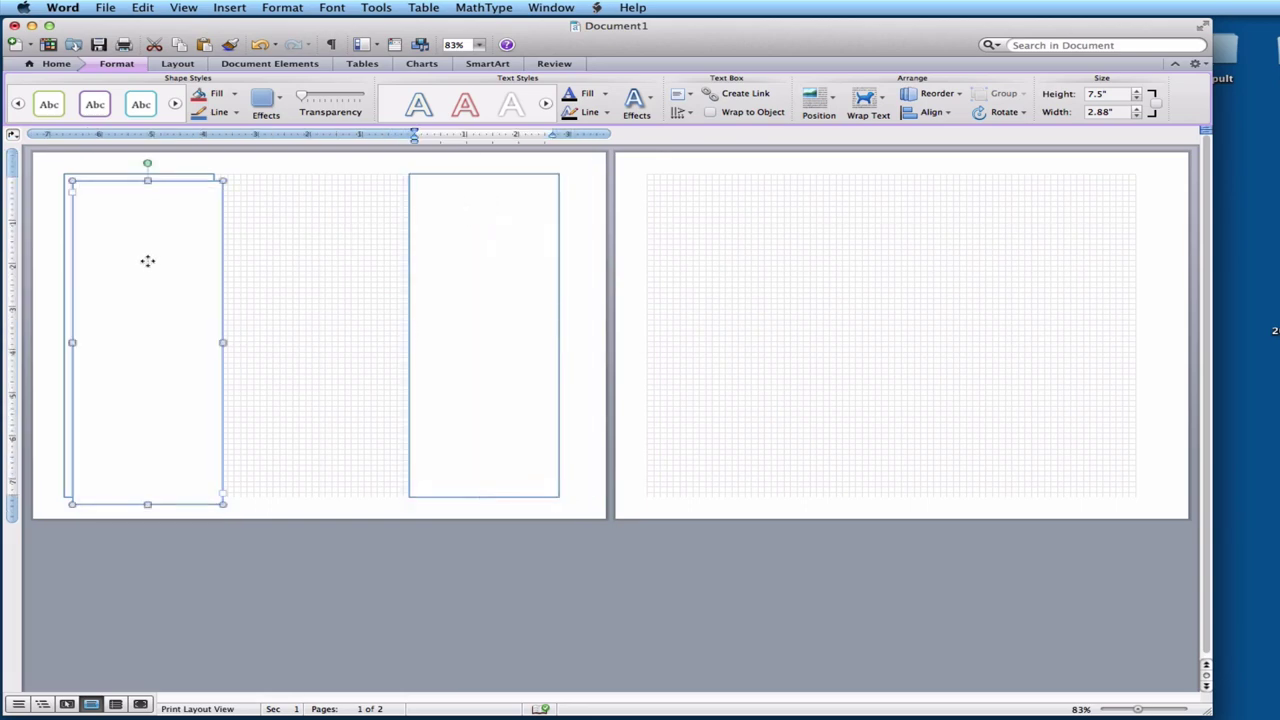
{"action": "left_click_drag", "start_coordinate": [147, 260], "coordinate": [312, 251]}
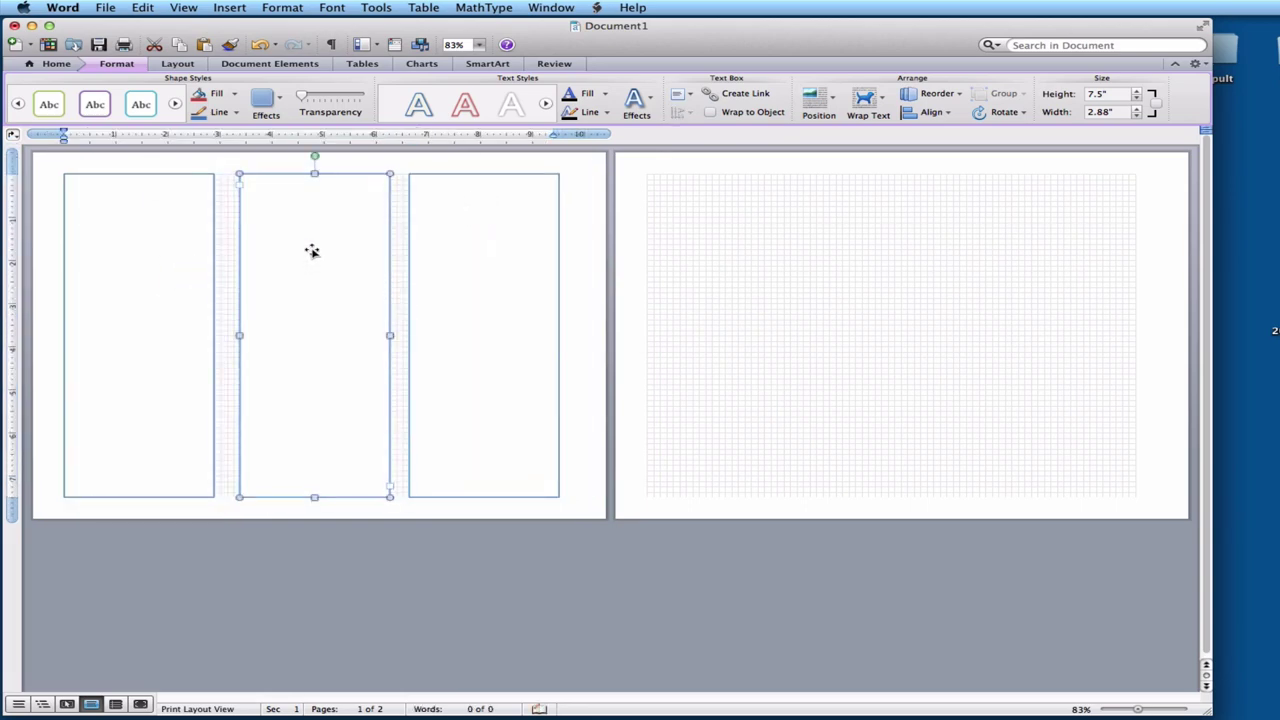
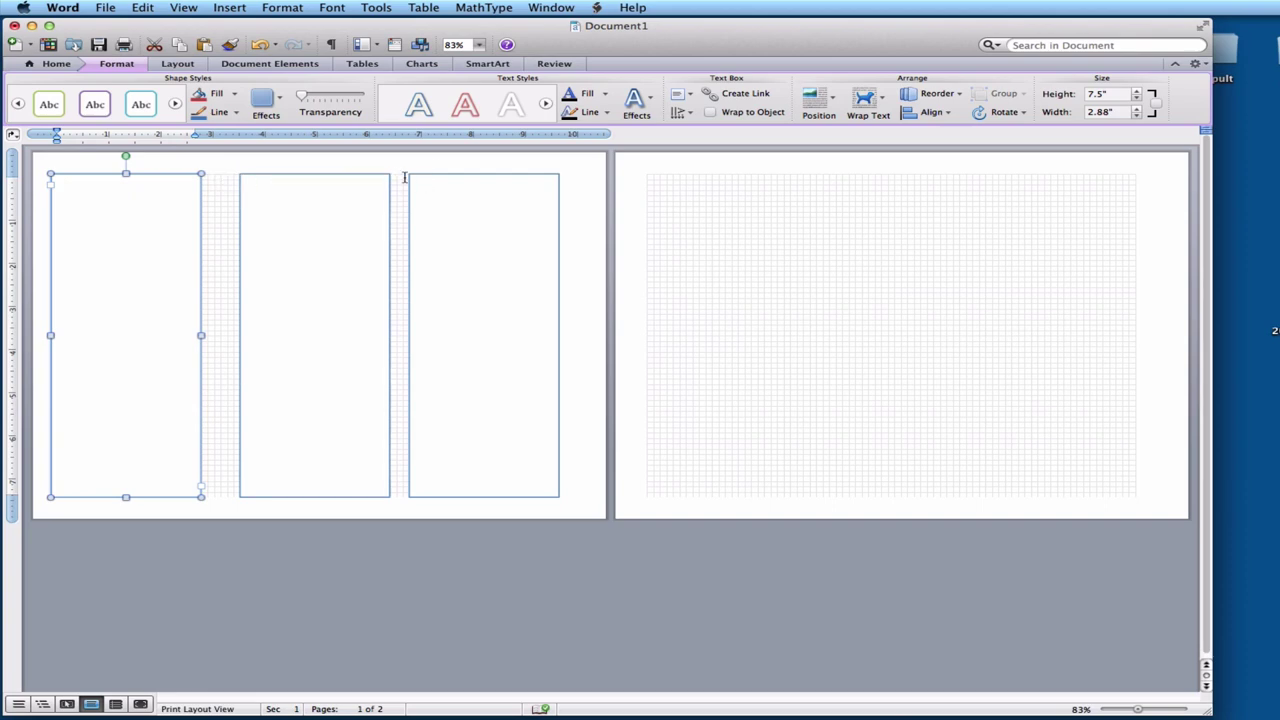
{"action": "left_click_drag", "start_coordinate": [421, 181], "coordinate": [449, 192]}
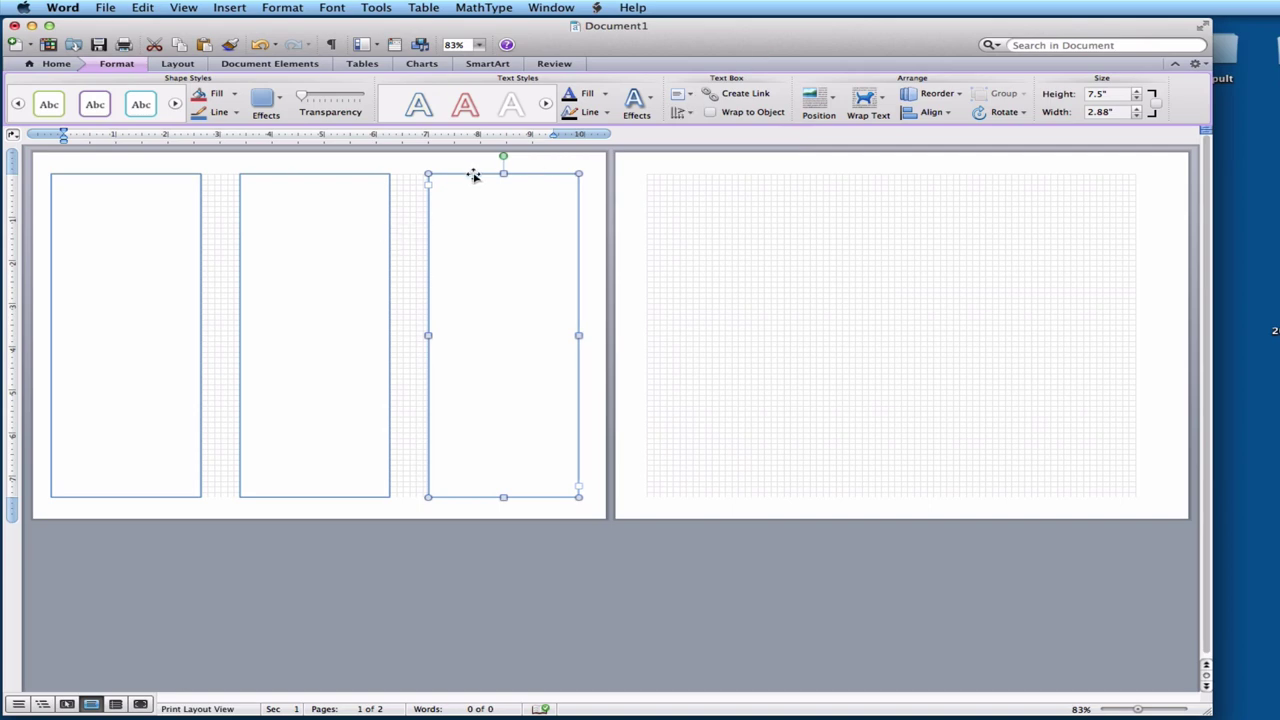
Step: Paste two copies of the first page's right panel and move them to the right and middle of the second page
{"action": "key", "text": "super+c"}
{"action": "left_click", "coordinate": [470, 210]}
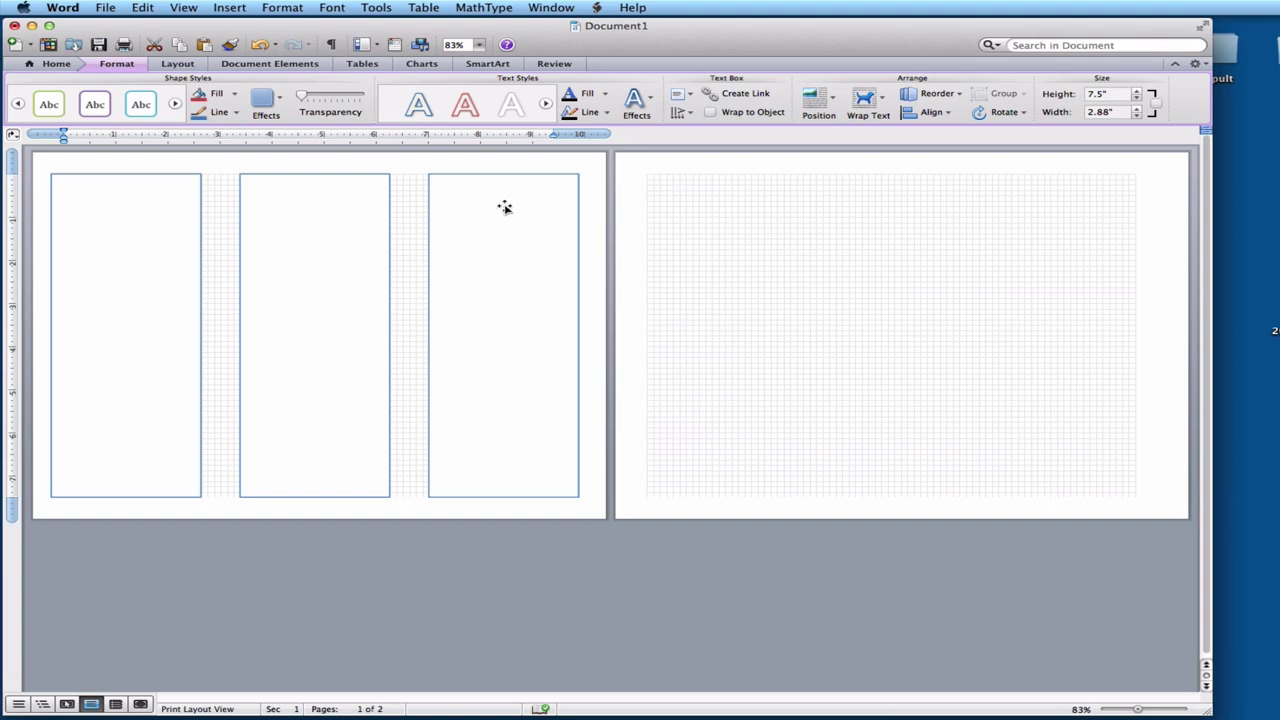
{"action": "key", "text": "super+v"}
{"action": "key", "text": "super+v"}
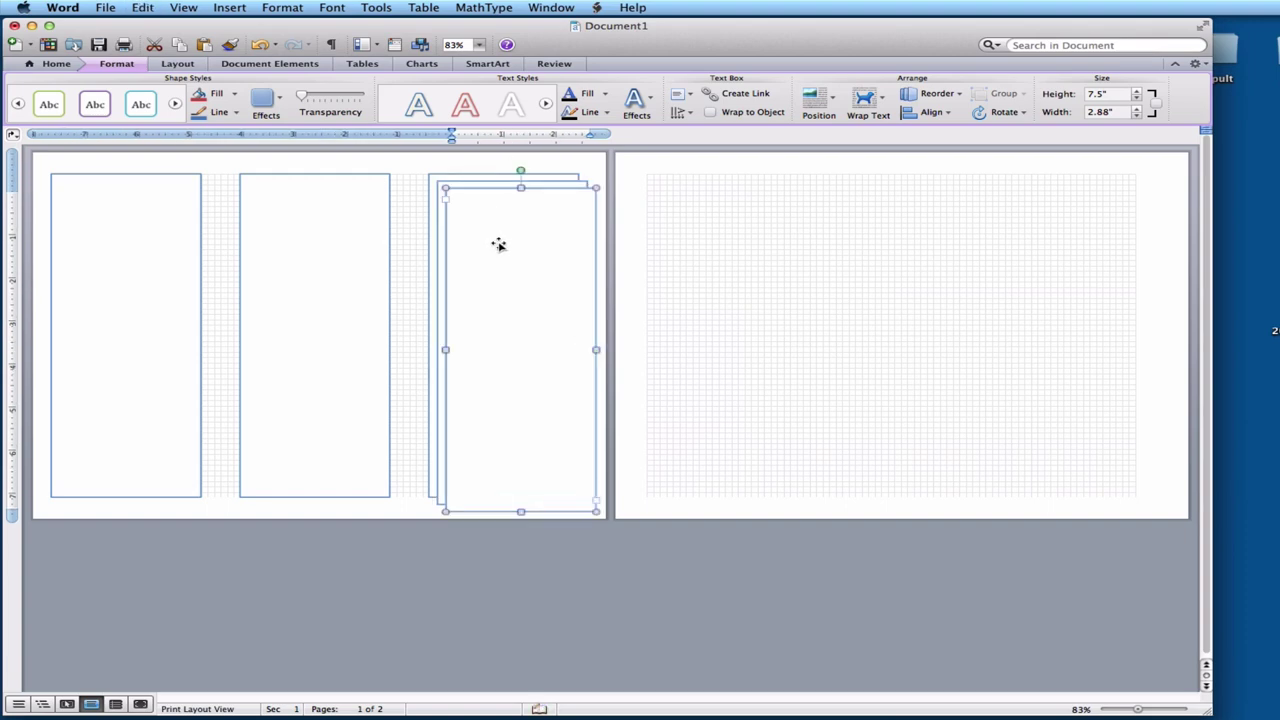
{"action": "left_click_drag", "start_coordinate": [497, 243], "coordinate": [1110, 253]}
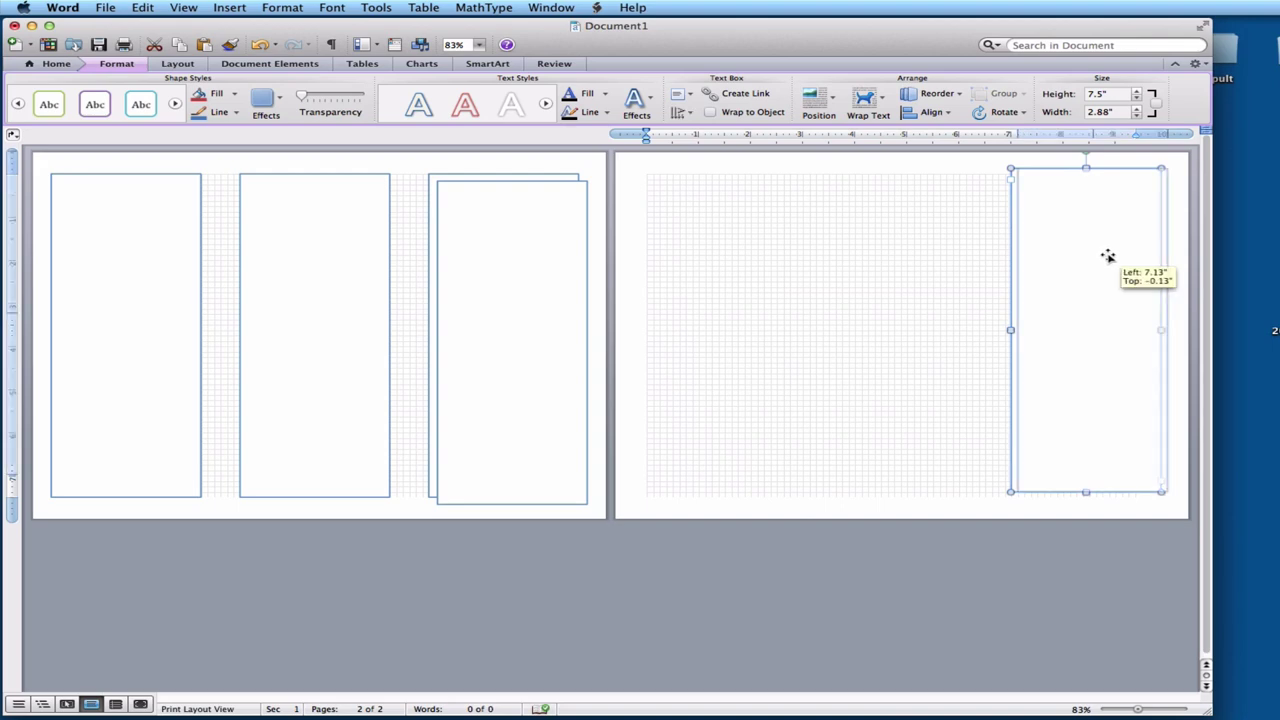
{"action": "left_click_drag", "start_coordinate": [545, 281], "coordinate": [914, 273]}
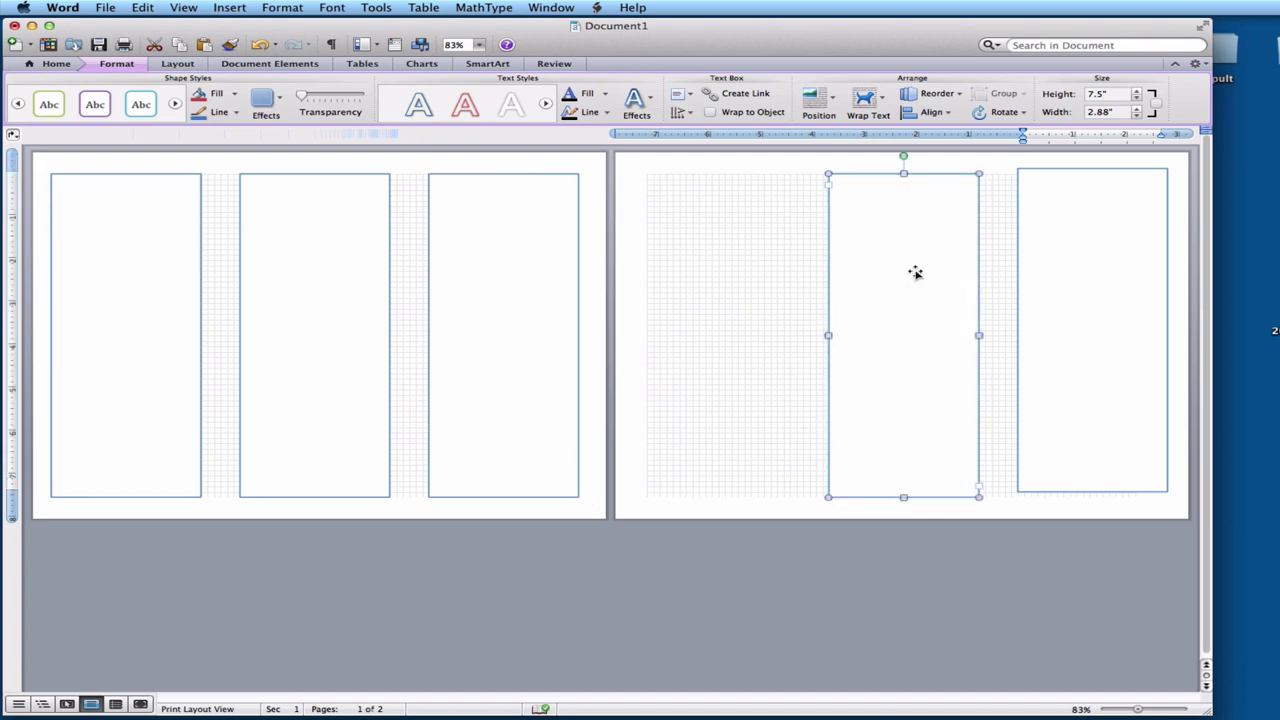
Step: Paste another copy of the panel and place it as the second page's left panel, top-aligned with the middle one
{"action": "left_click", "coordinate": [522, 238]}
{"action": "key", "text": "super+v"}
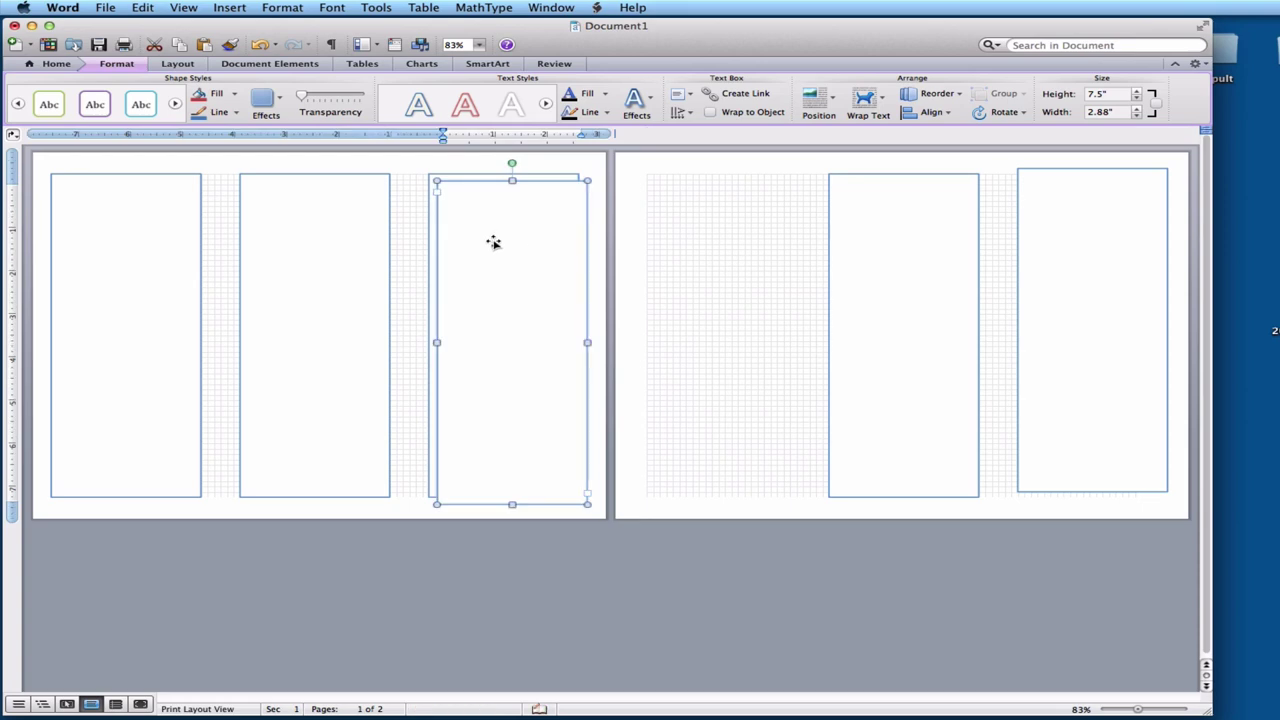
{"action": "left_click_drag", "start_coordinate": [493, 242], "coordinate": [706, 240]}
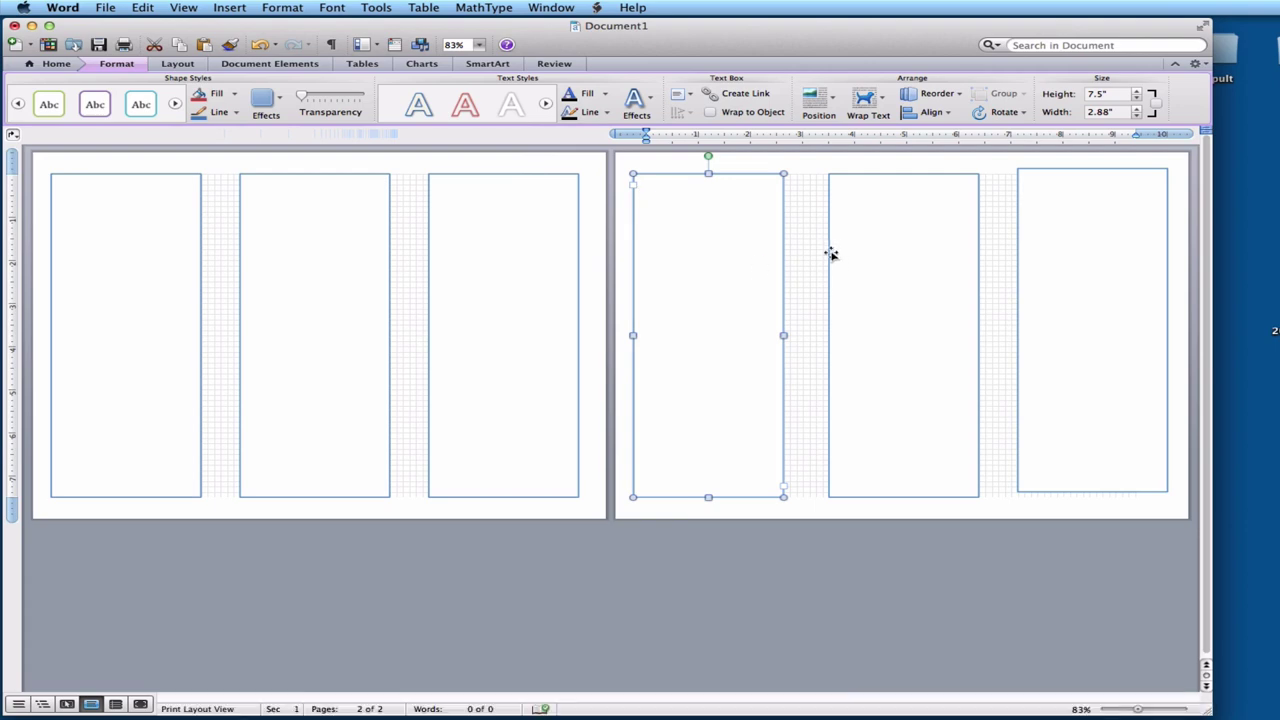
{"action": "left_click_drag", "start_coordinate": [737, 194], "coordinate": [740, 201]}
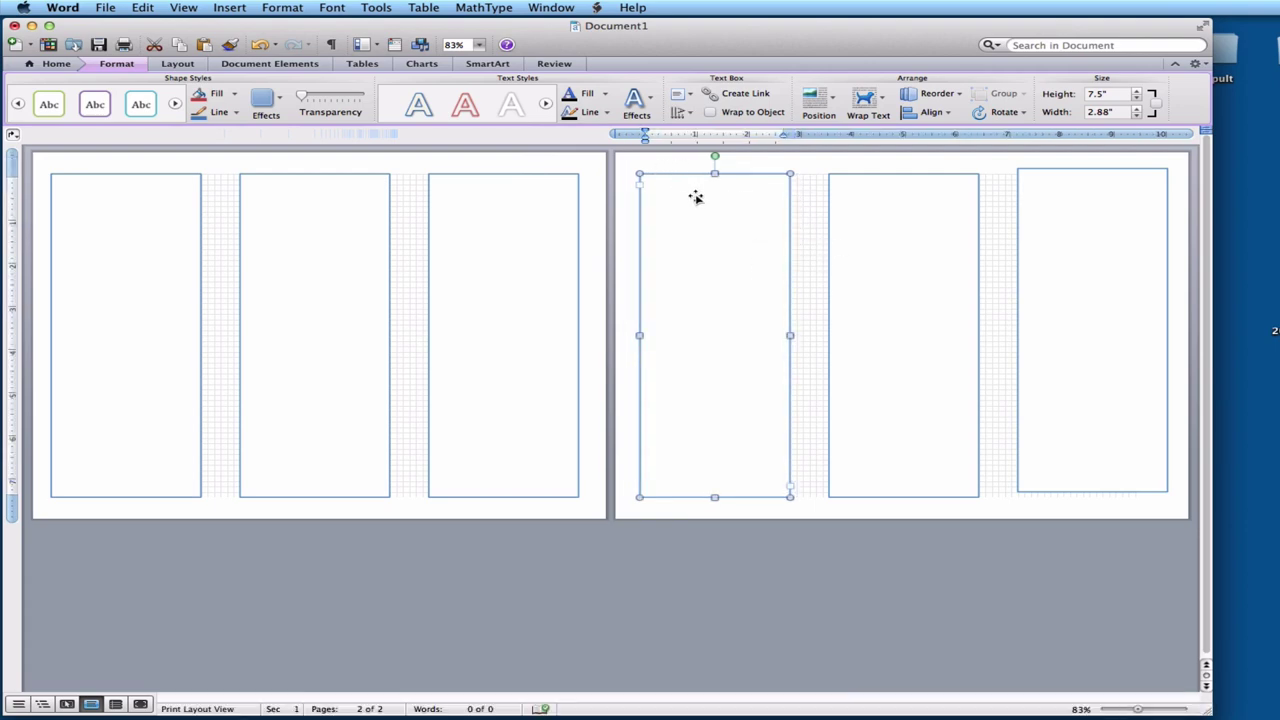
{"action": "left_click", "coordinate": [490, 167]}
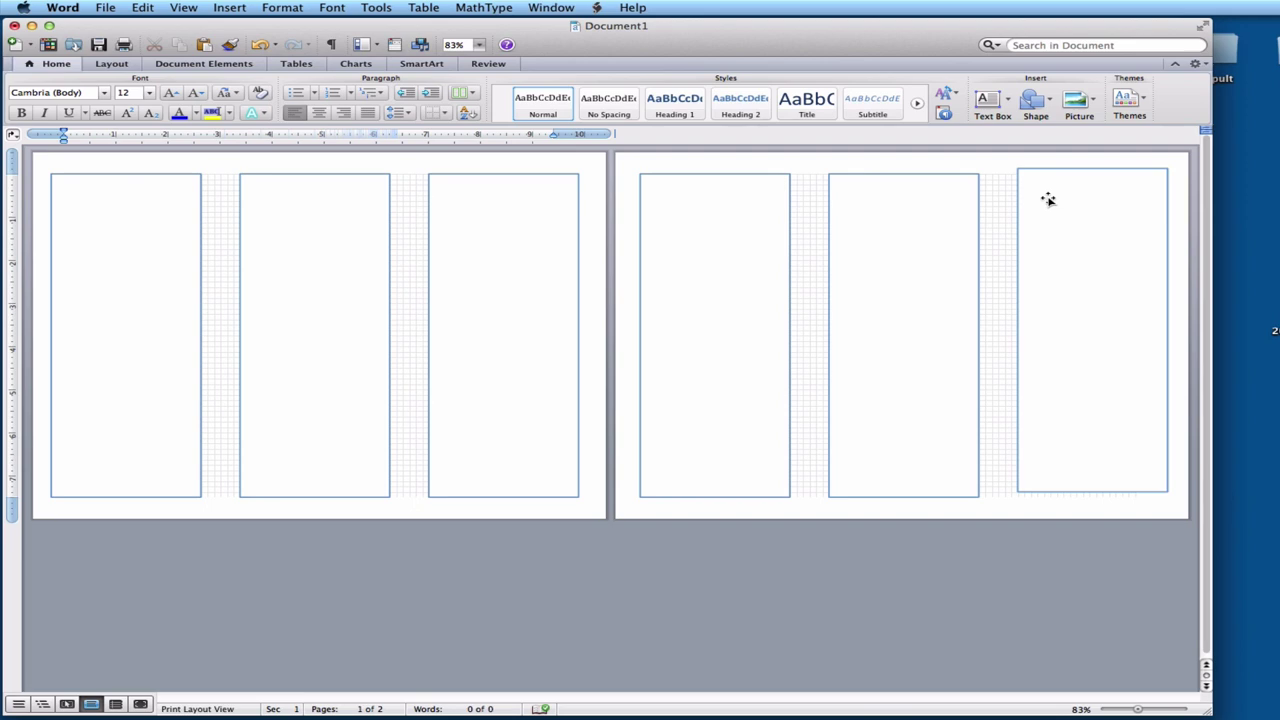
Step: Title the first page's panels, from left to right, "Instructions", "About us" and "Flappy Bird"
{"action": "left_click", "coordinate": [102, 190]}
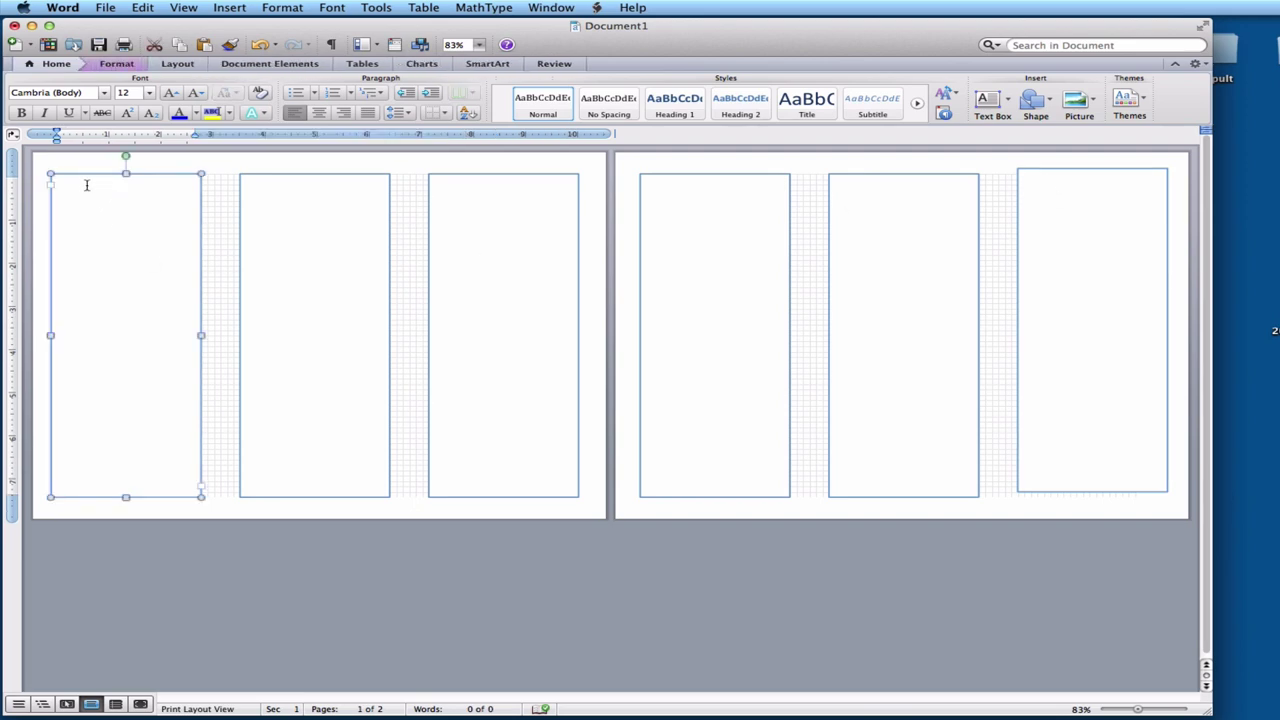
{"action": "left_click", "coordinate": [86, 185]}
{"action": "type", "text": "Instructions"}
{"action": "left_click", "coordinate": [286, 196]}
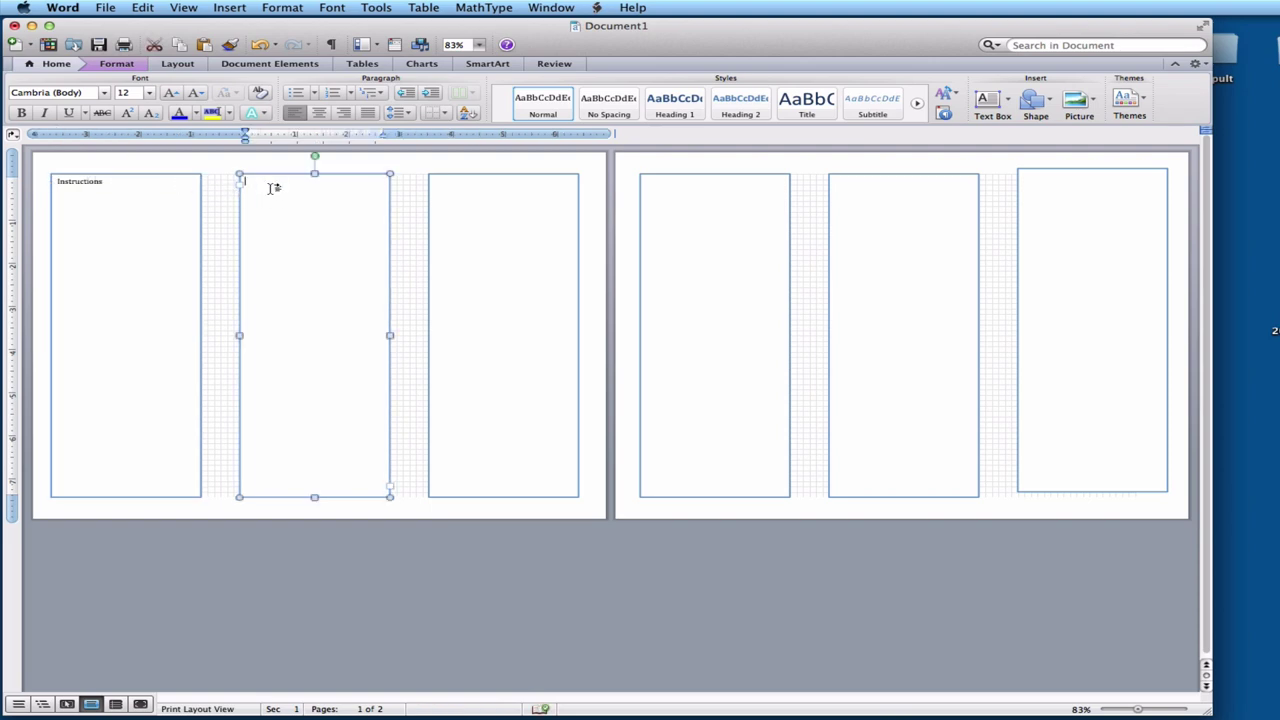
{"action": "left_click", "coordinate": [270, 190]}
{"action": "left_click", "coordinate": [265, 182]}
{"action": "type", "text": "About us"}
{"action": "left_click", "coordinate": [443, 194]}
{"action": "type", "text": "Fi"}
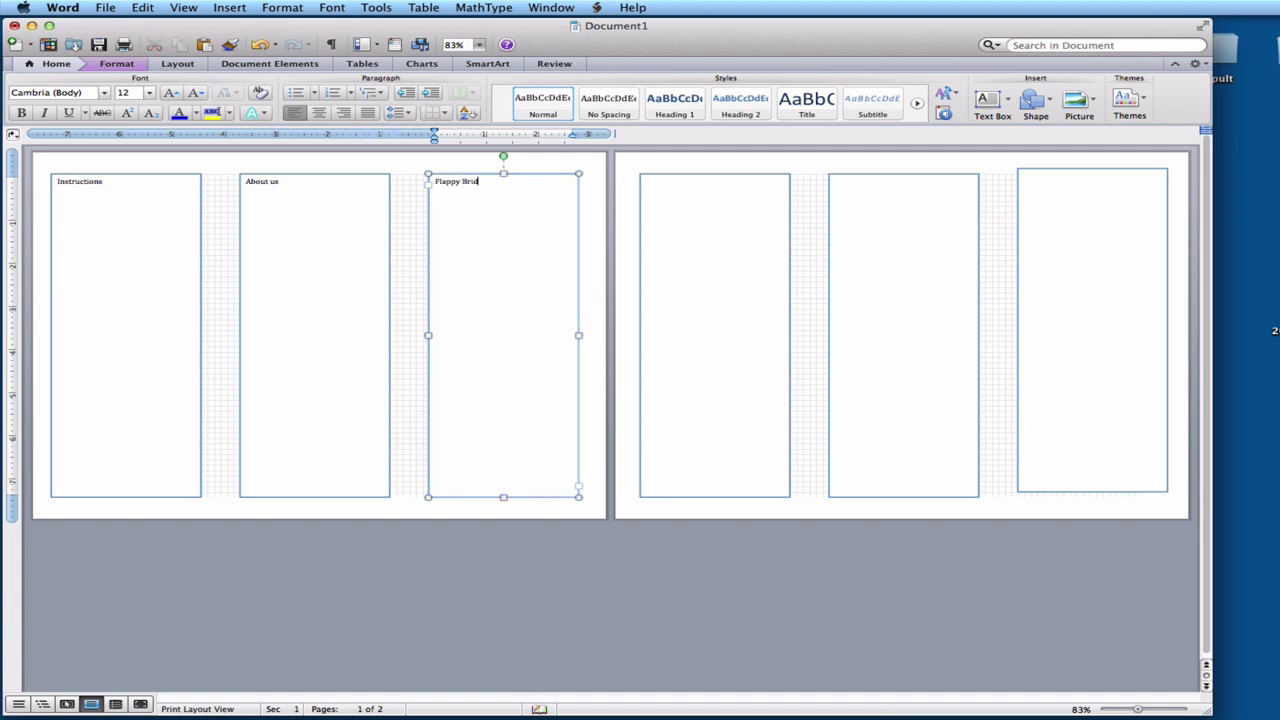
{"action": "key", "text": "BackSpace"}
{"action": "key", "text": "BackSpace"}
Step: Title the second page's left panel "The Story" and its middle panel "How it works"
{"action": "left_click", "coordinate": [697, 212]}
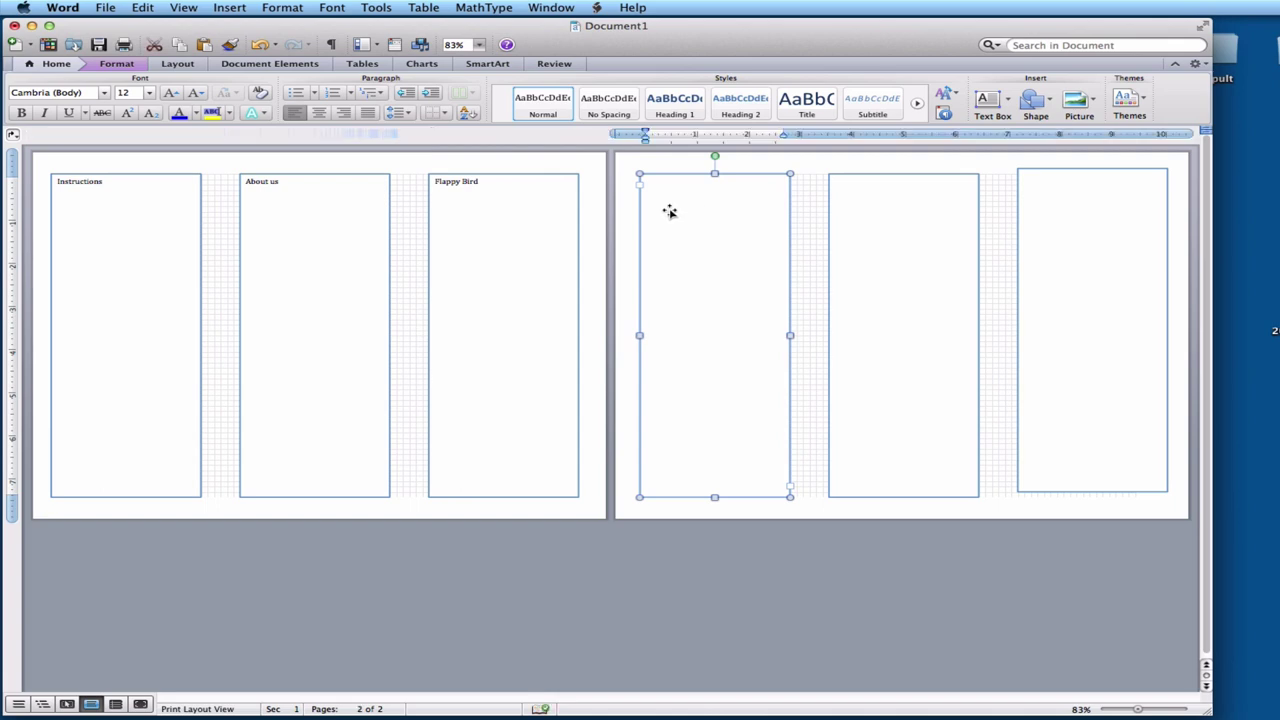
{"action": "type", "text": "The Story"}
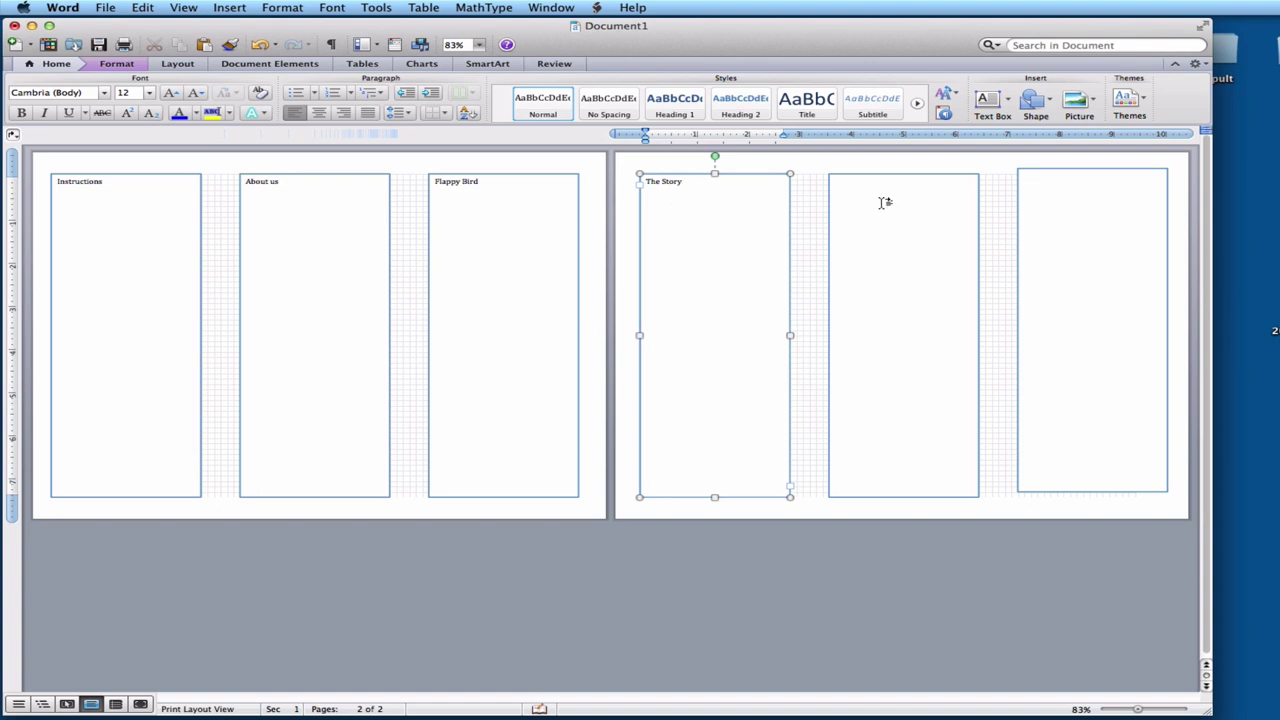
{"action": "left_click", "coordinate": [884, 202]}
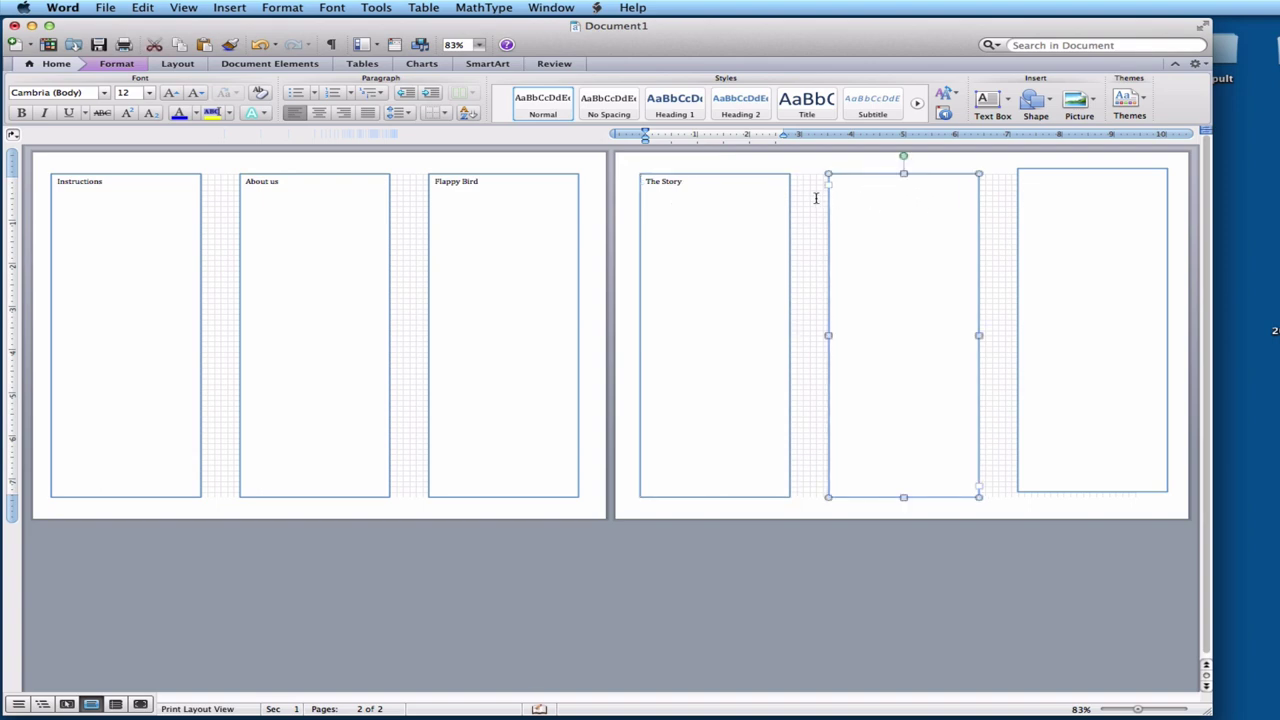
{"action": "type", "text": "How it works"}
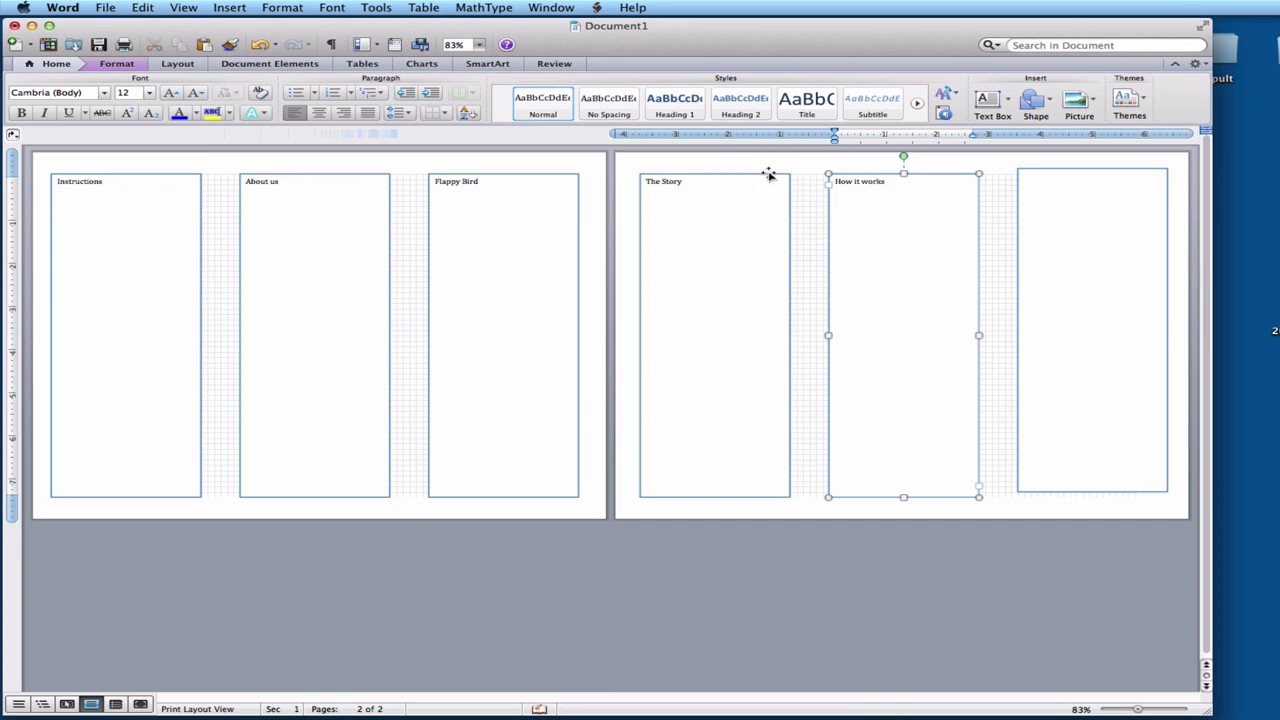
Step: Align the second page's right panel with the tops of its neighbours and title it "Reviews"
{"action": "left_click", "coordinate": [1062, 189]}
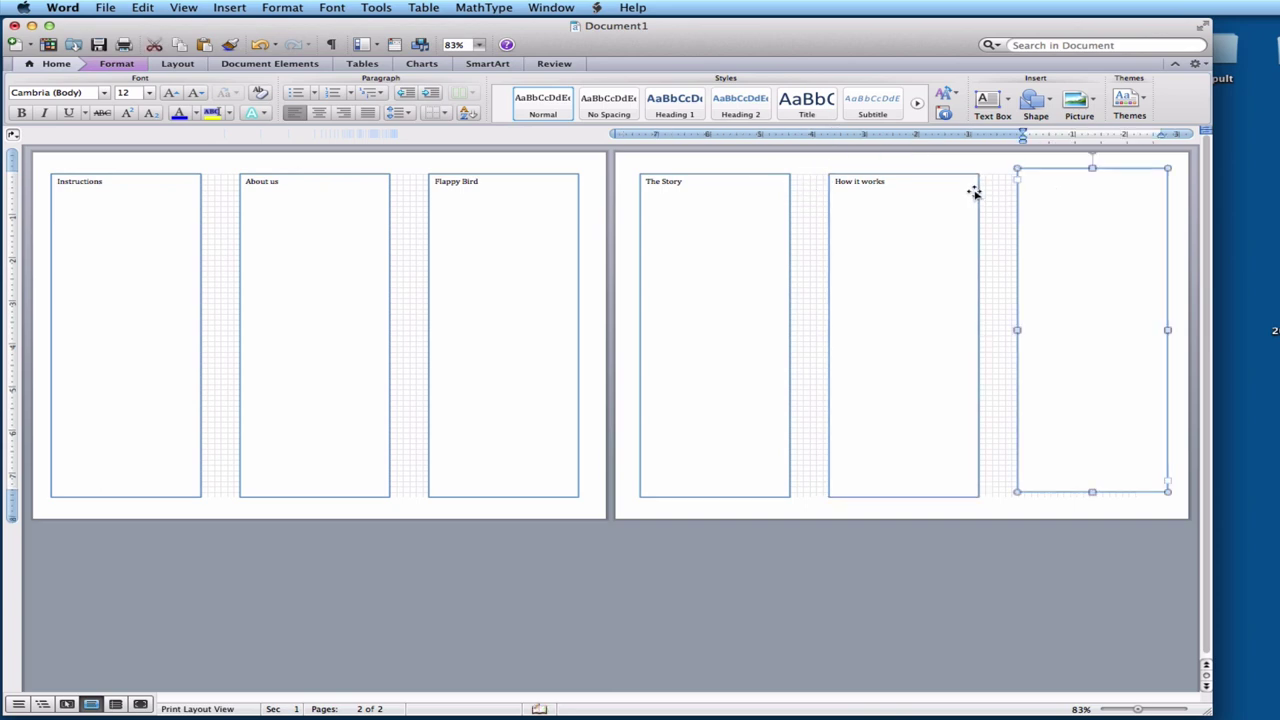
{"action": "left_click_drag", "start_coordinate": [1057, 171], "coordinate": [1048, 183]}
{"action": "left_click", "coordinate": [1044, 185]}
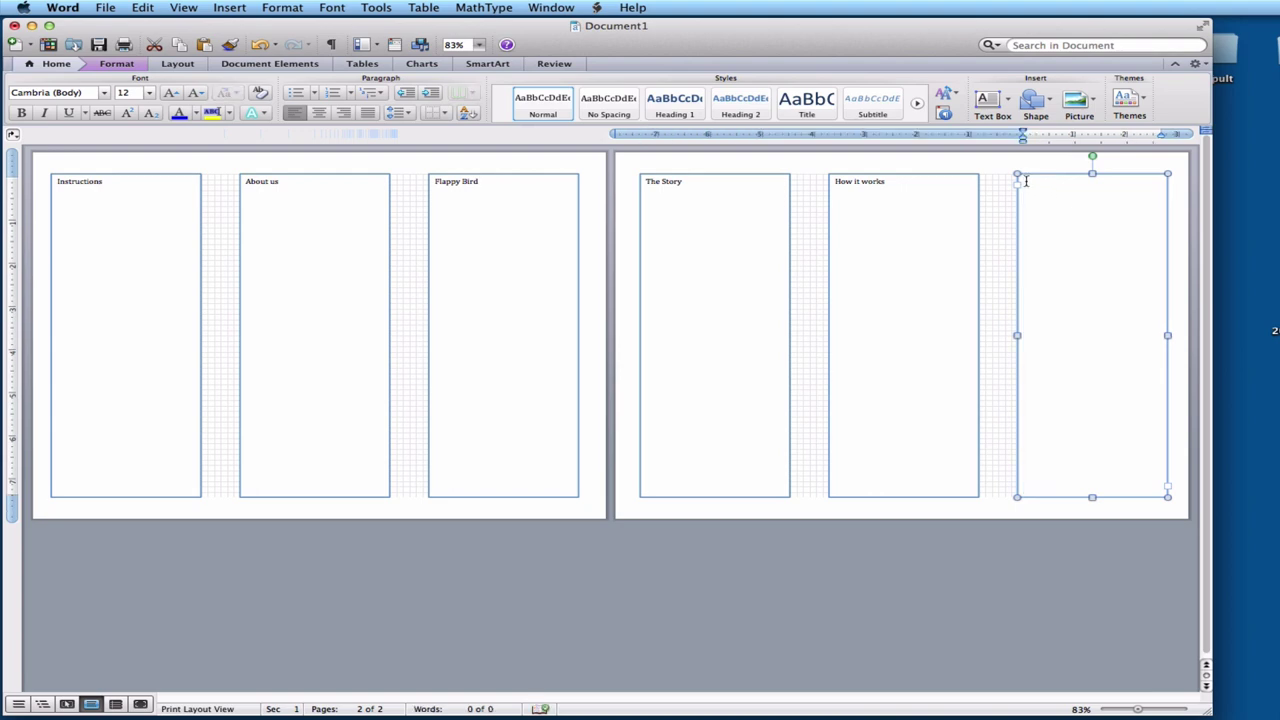
{"action": "type", "text": "RE"}
Step: Set the Xerox print features to two-sided printing with the flip option, and leave the print settings without printing
{"action": "left_click", "coordinate": [108, 8]}
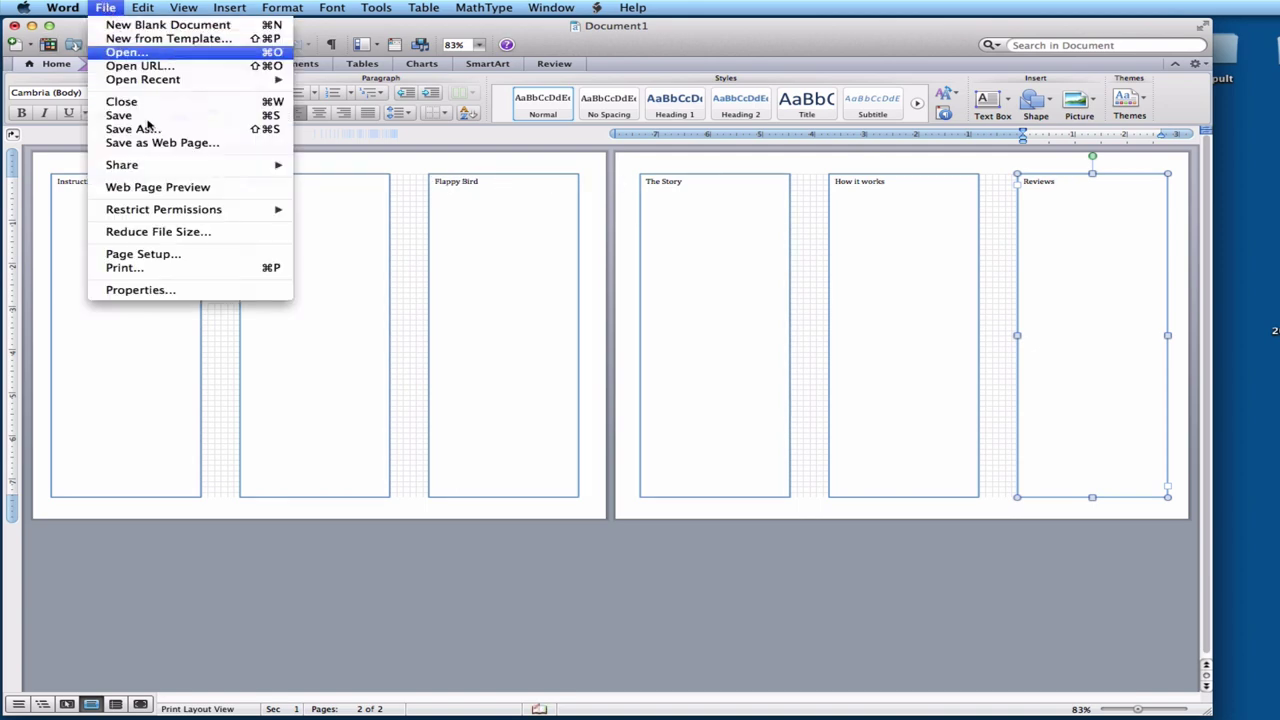
{"action": "left_click", "coordinate": [148, 268]}
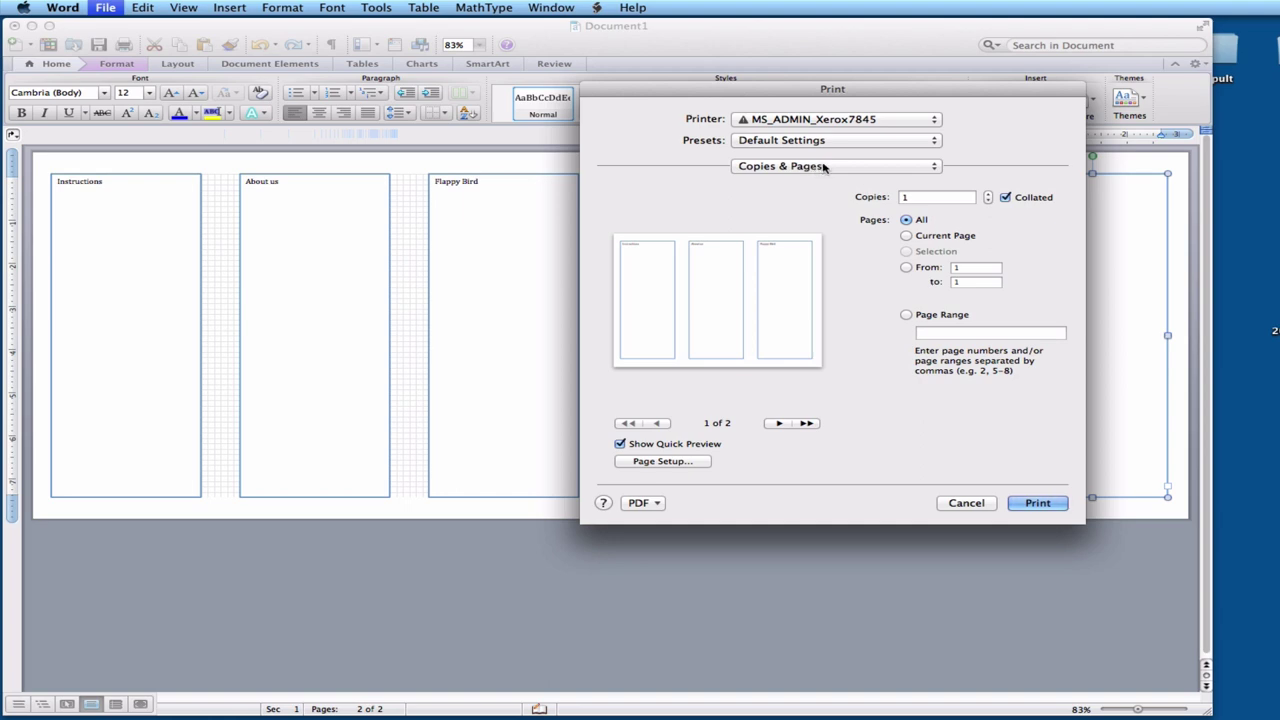
{"action": "left_click", "coordinate": [824, 167]}
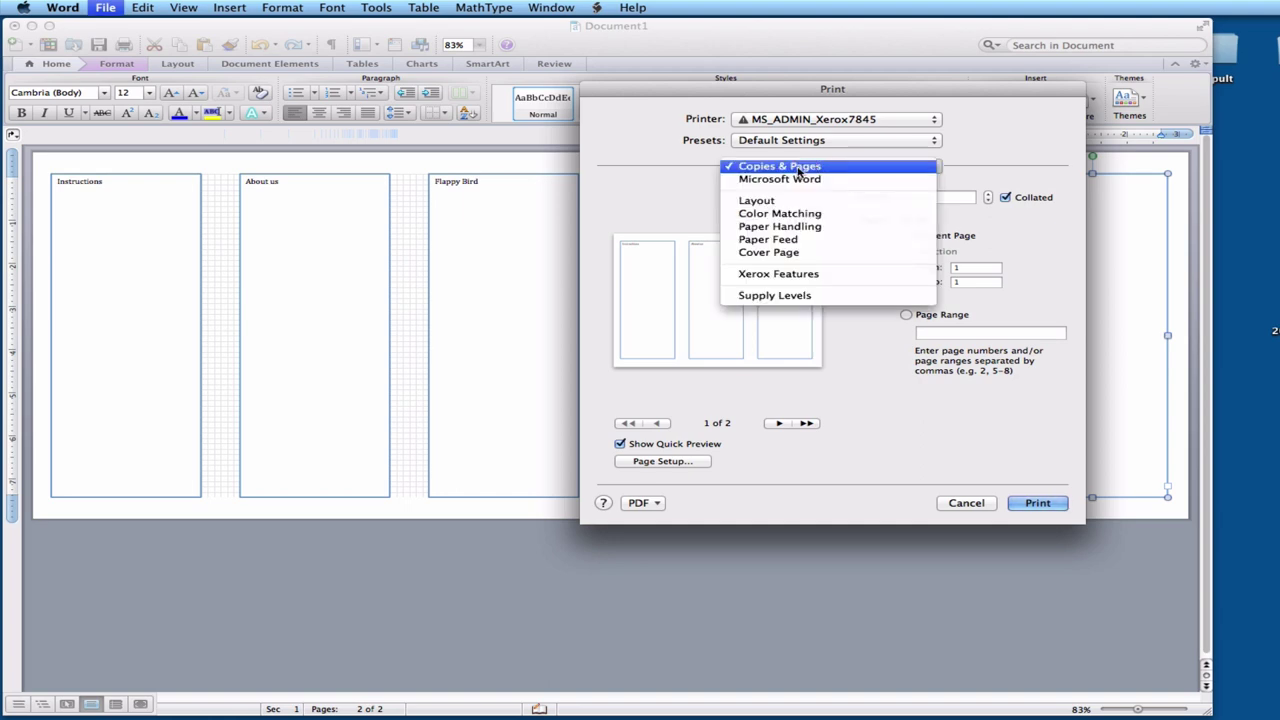
{"action": "left_click", "coordinate": [790, 274]}
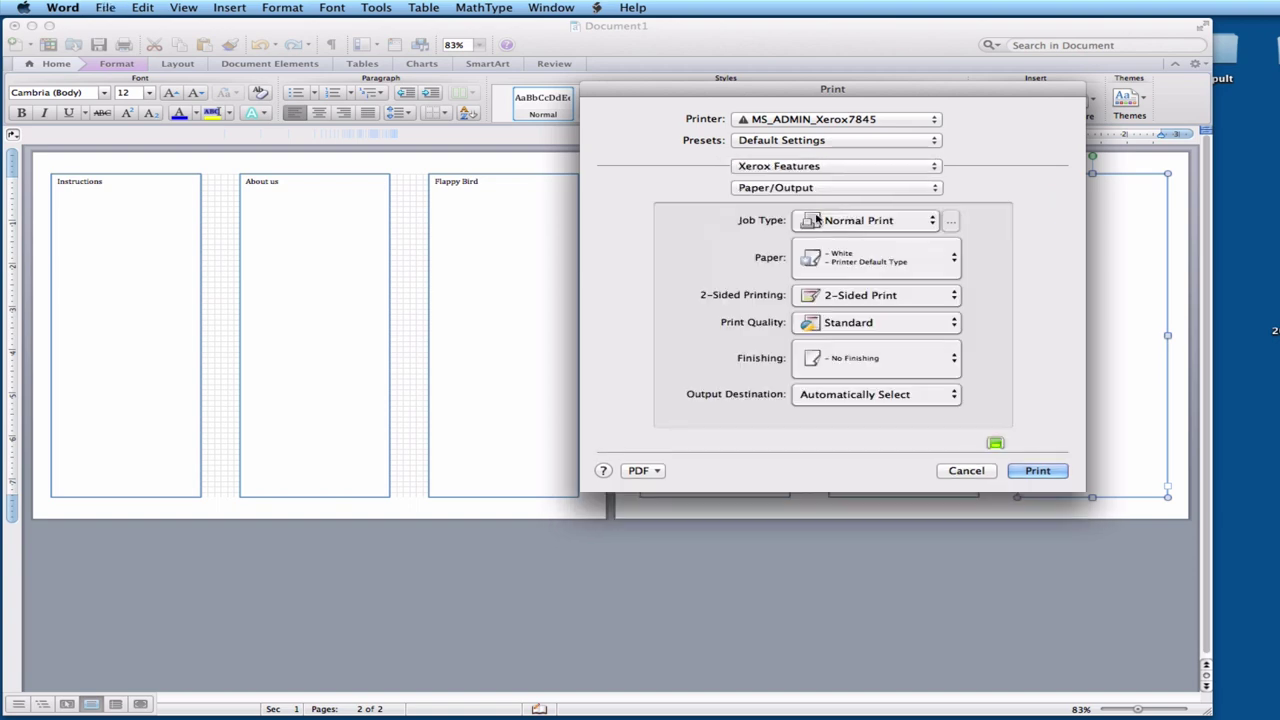
{"action": "left_click", "coordinate": [866, 298]}
{"action": "left_click", "coordinate": [877, 320]}
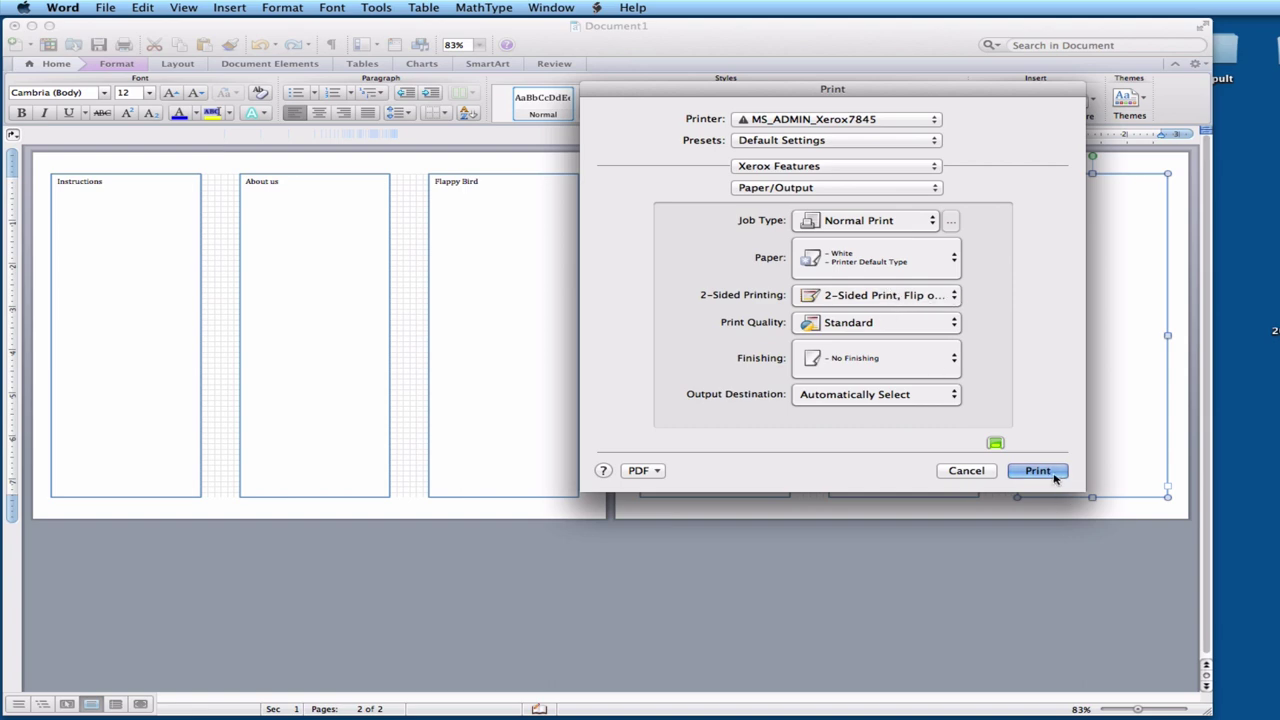
{"action": "left_click", "coordinate": [966, 471]}
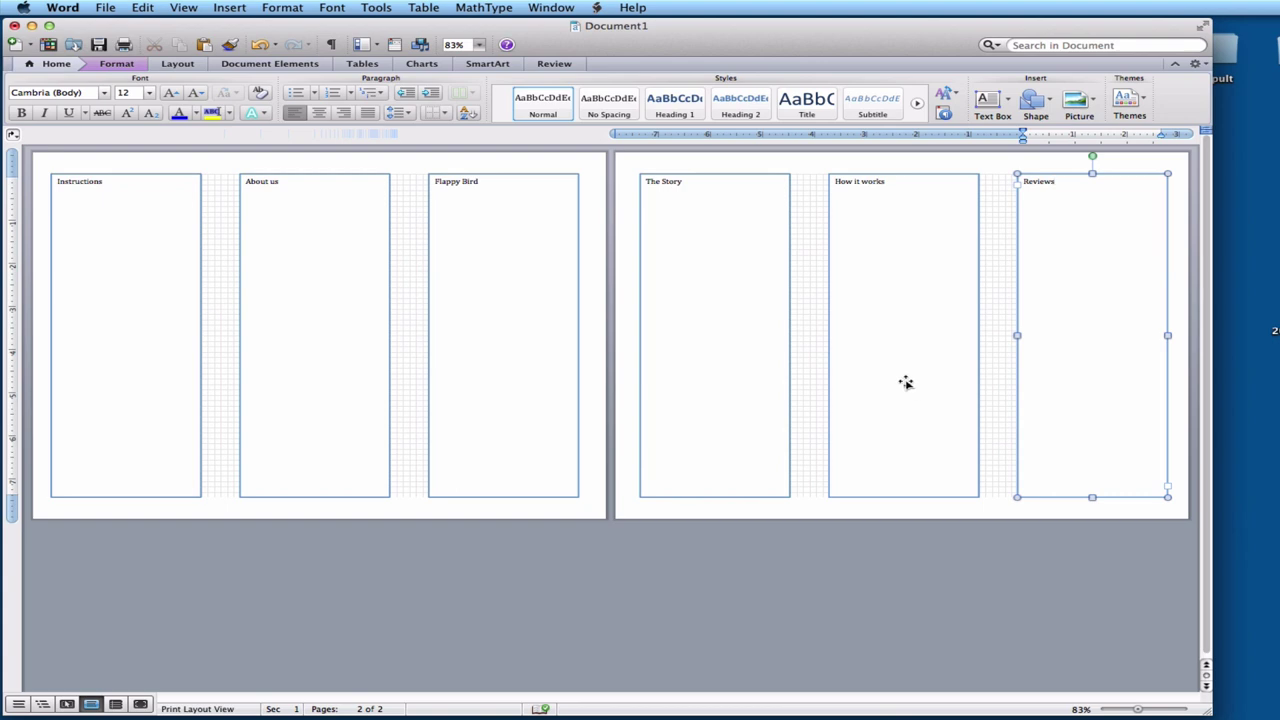
Step: Delete the title "Flappy Bird" from the first page's right panel
{"action": "left_click", "coordinate": [465, 187]}
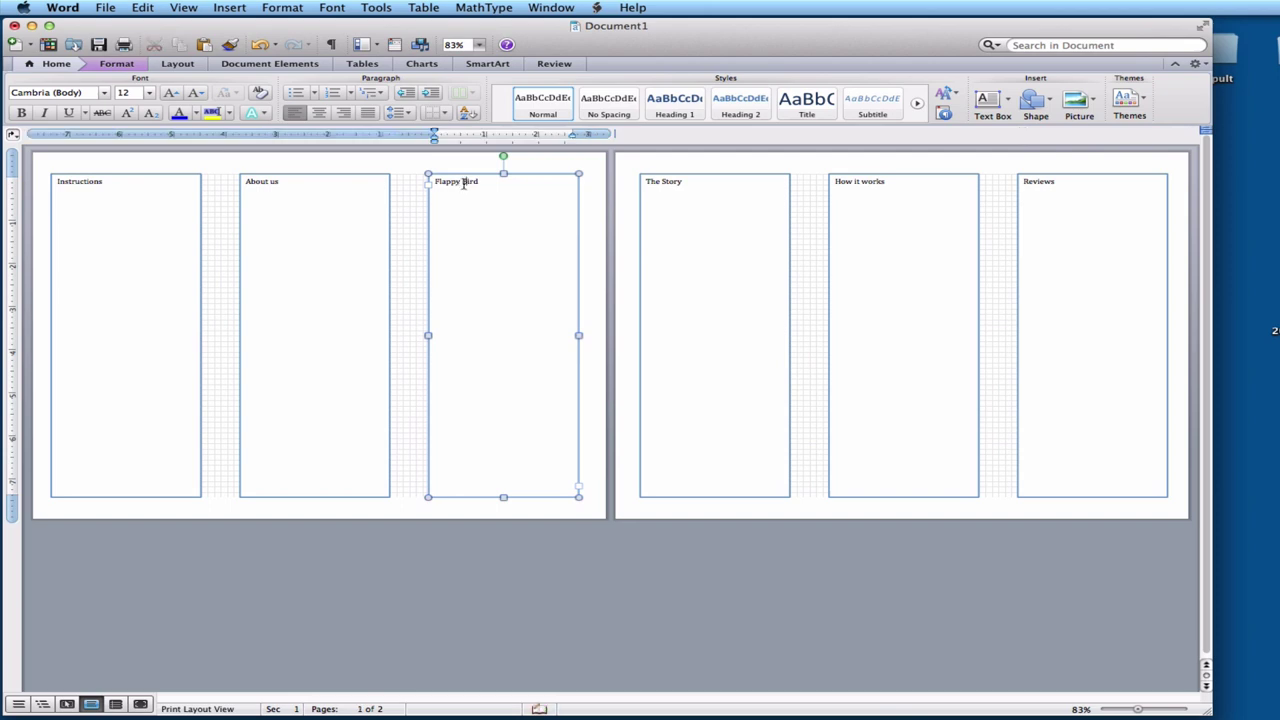
{"action": "double_click", "coordinate": [455, 182]}
{"action": "left_click_drag", "start_coordinate": [458, 184], "coordinate": [474, 184]}
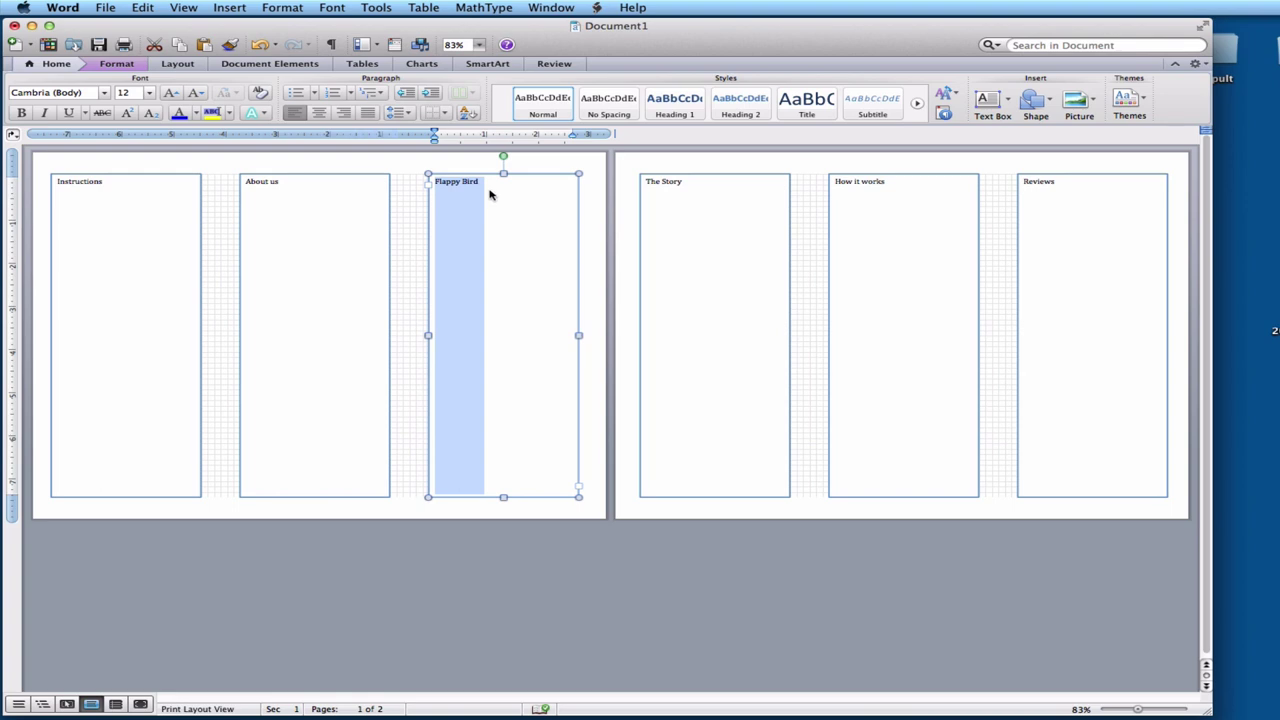
{"action": "key", "text": "BackSpace"}
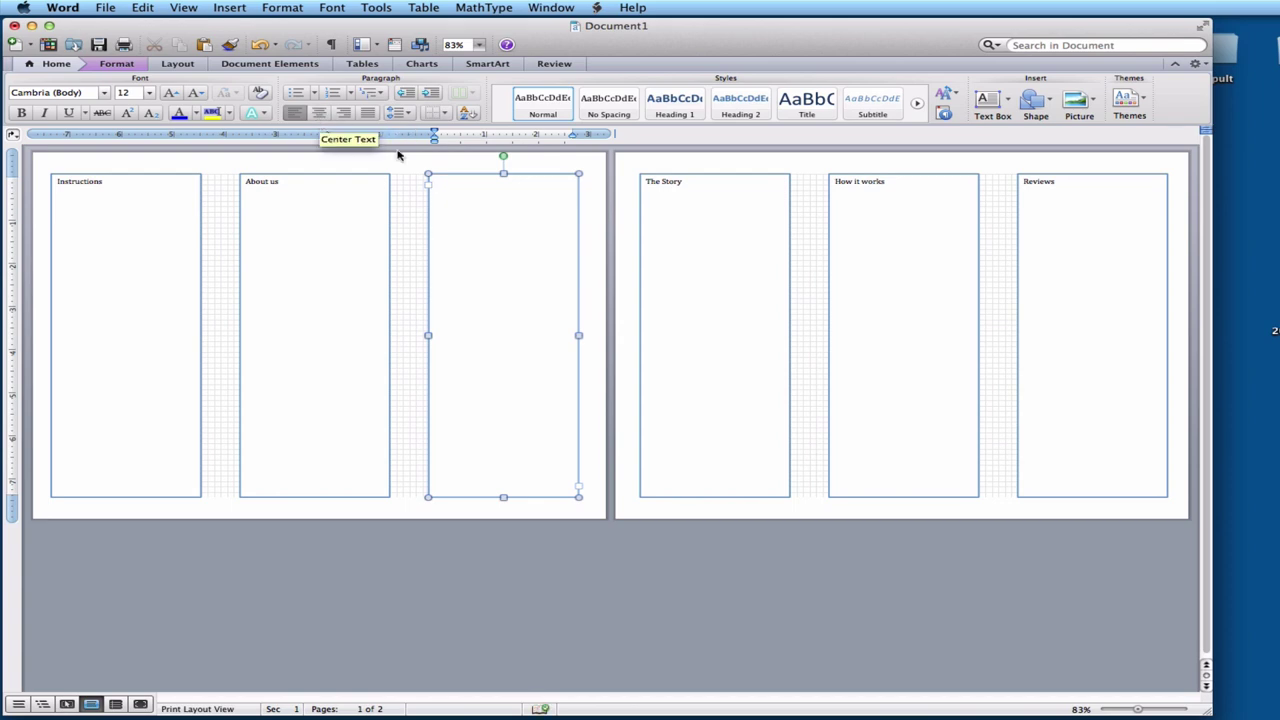
Step: Try centre and right text alignment in the first page's empty right panel, and return it to left alignment
{"action": "left_click", "coordinate": [317, 114]}
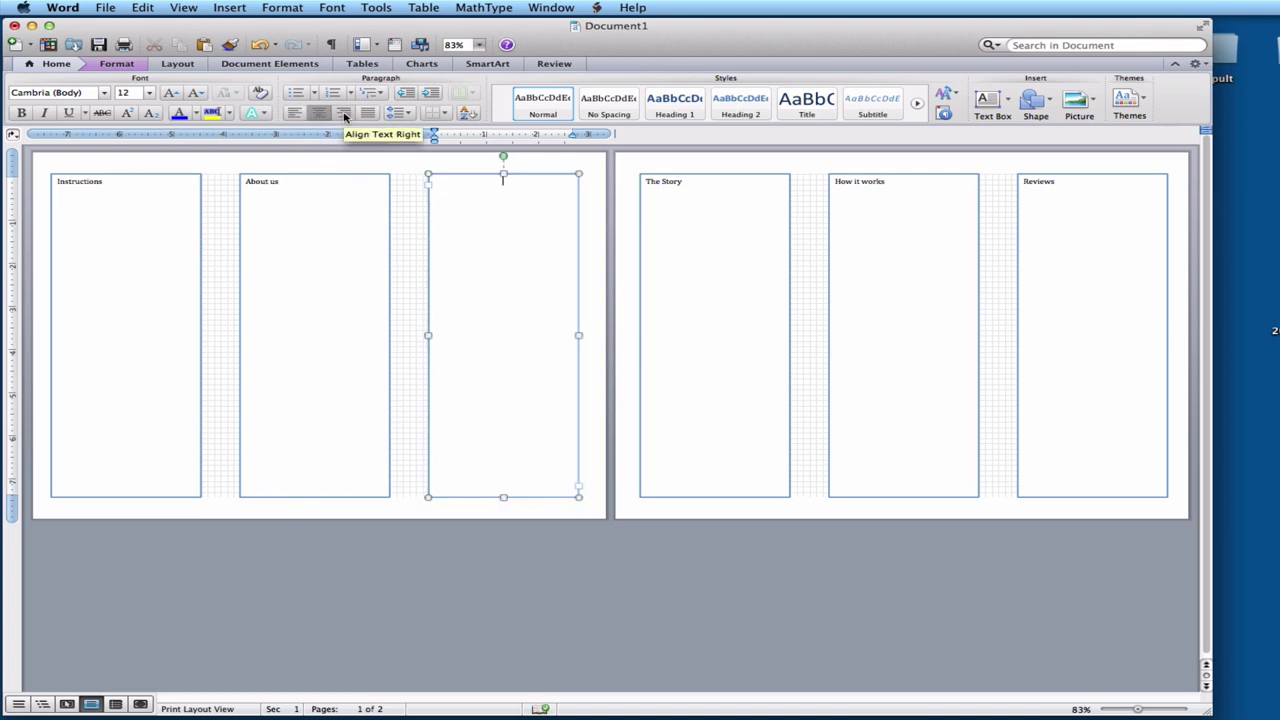
{"action": "left_click", "coordinate": [346, 114]}
{"action": "left_click", "coordinate": [294, 113]}
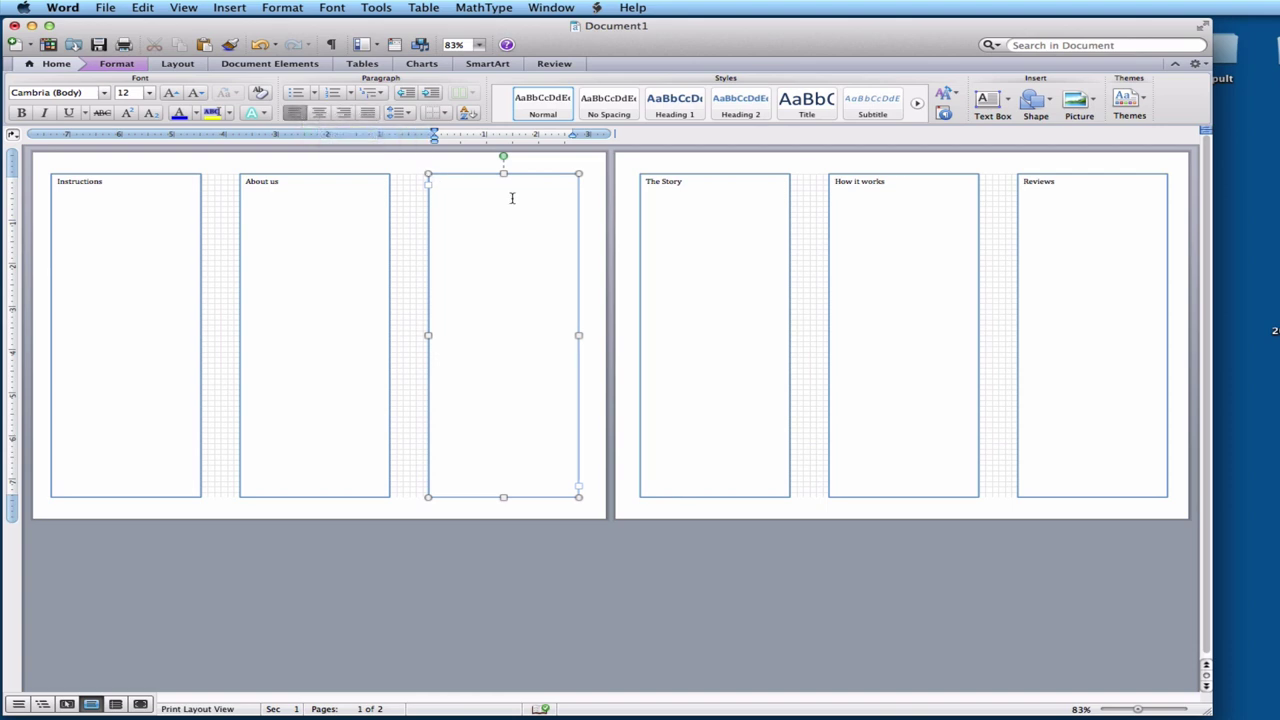
Step: Centre the text in the first page's right panel and enter the title "Flappy Bird"
{"action": "left_click", "coordinate": [324, 116]}
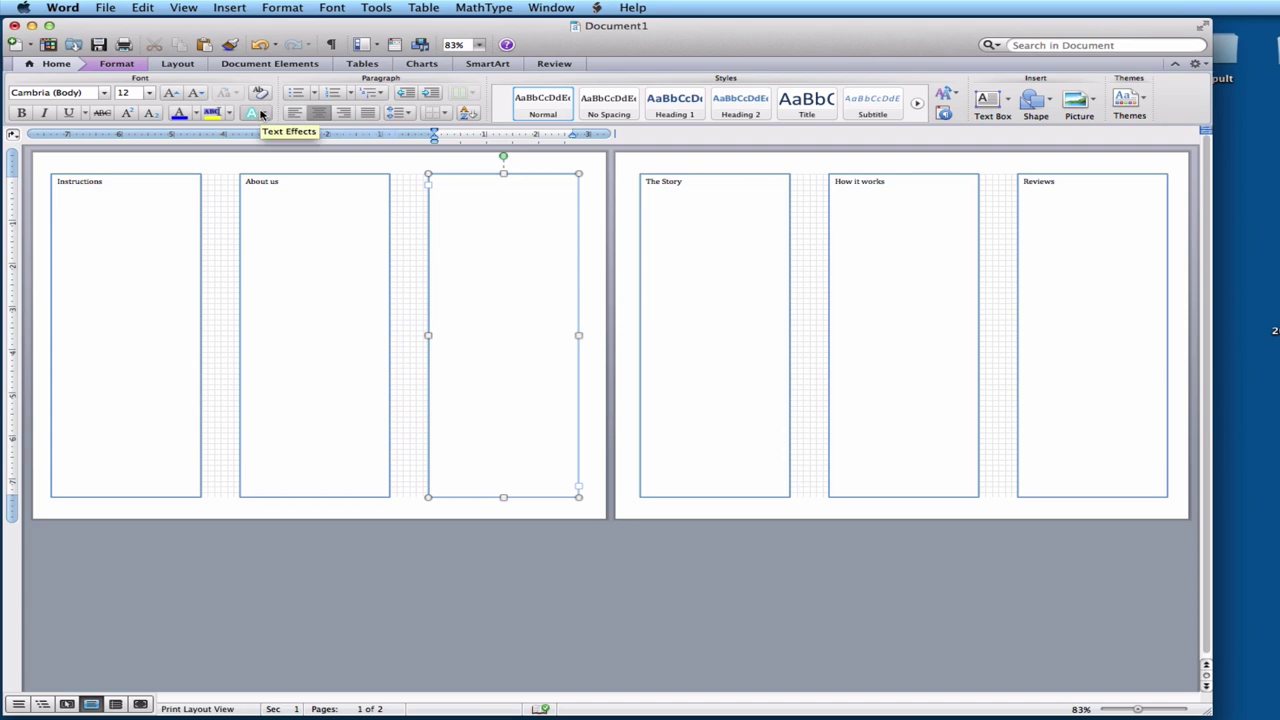
{"action": "left_click", "coordinate": [261, 114]}
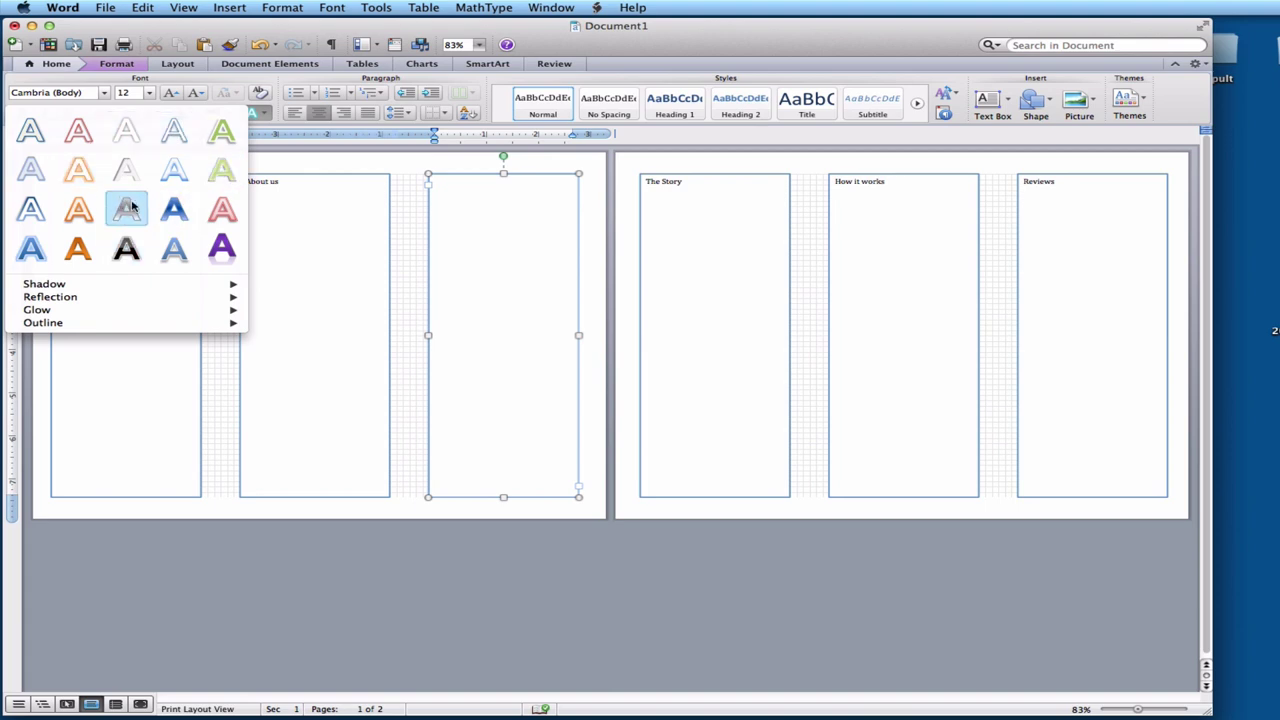
{"action": "left_click", "coordinate": [345, 164]}
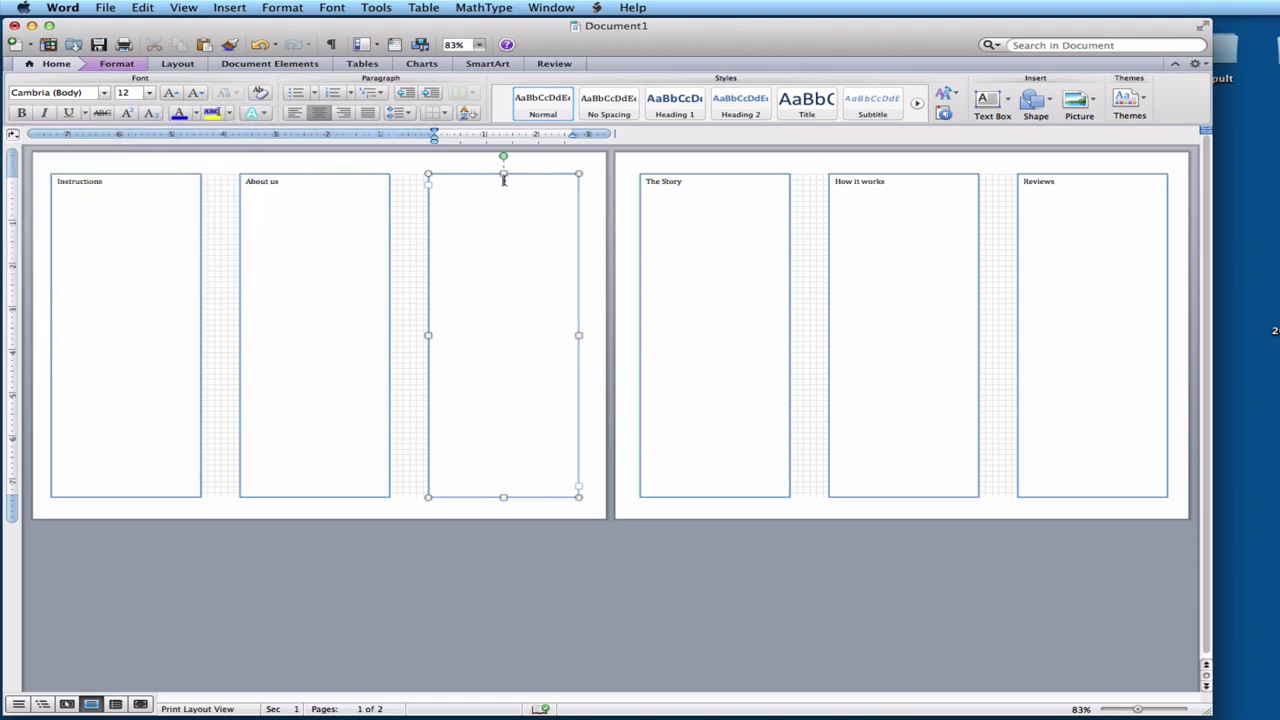
{"action": "type", "text": "y Bird"}
Step: Try a red and a green WordArt text style on the "Flappy Bird" title
{"action": "left_click_drag", "start_coordinate": [529, 181], "coordinate": [483, 181]}
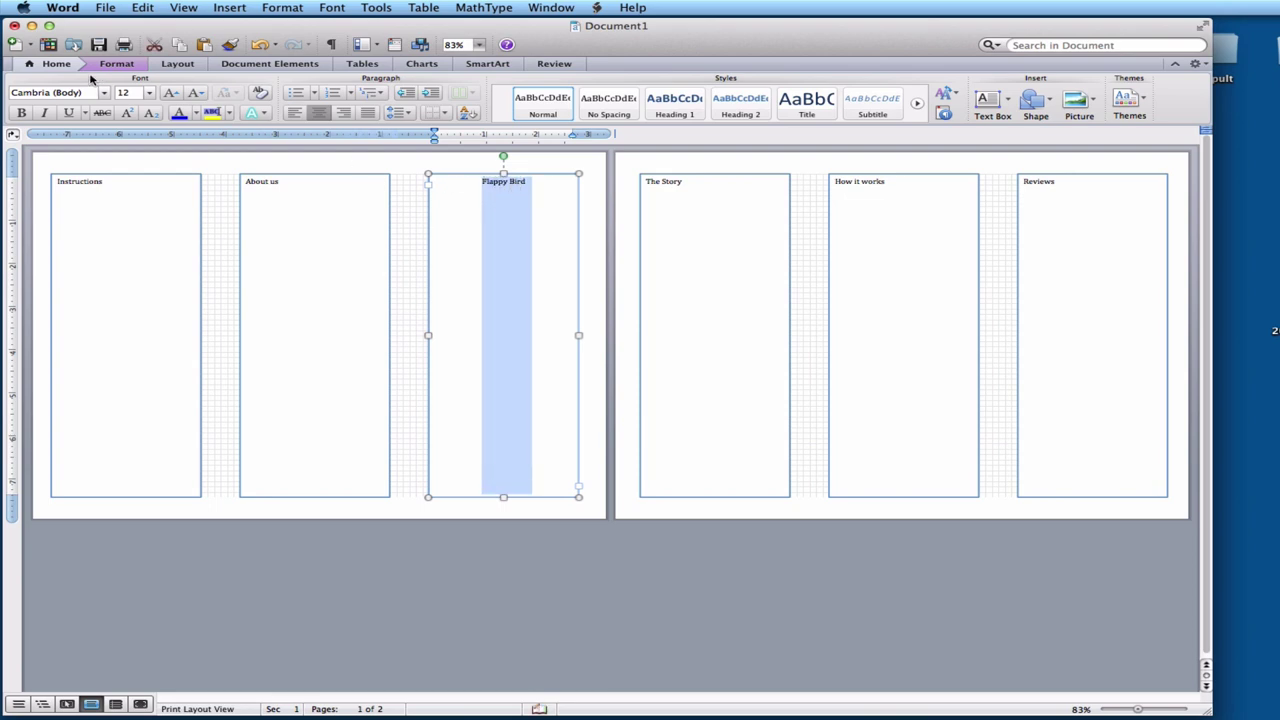
{"action": "left_click", "coordinate": [119, 66]}
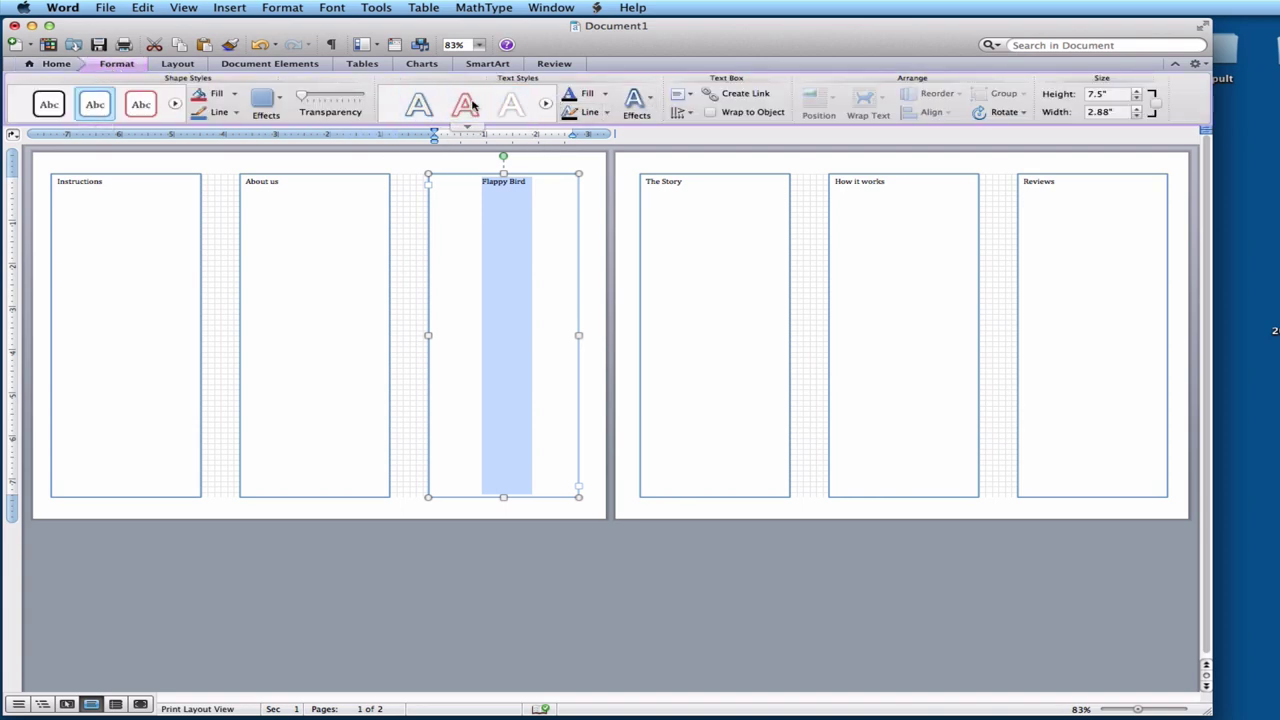
{"action": "left_click", "coordinate": [545, 104]}
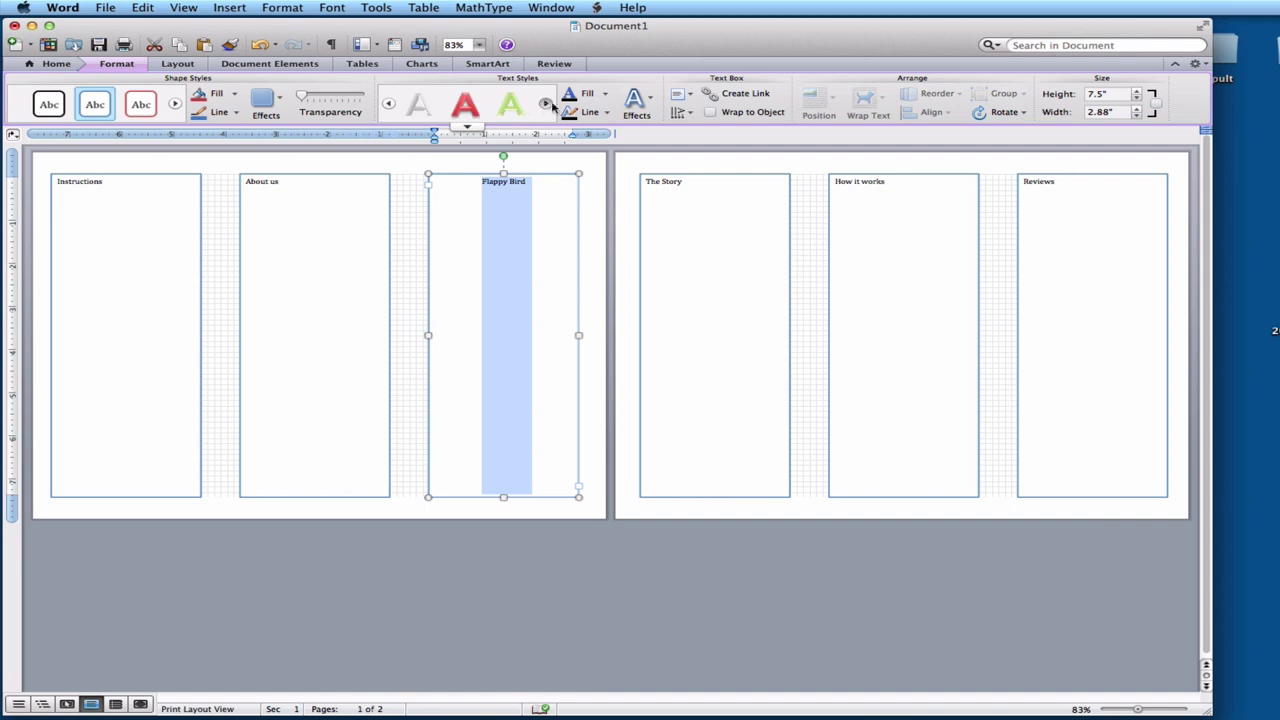
{"action": "left_click", "coordinate": [650, 100]}
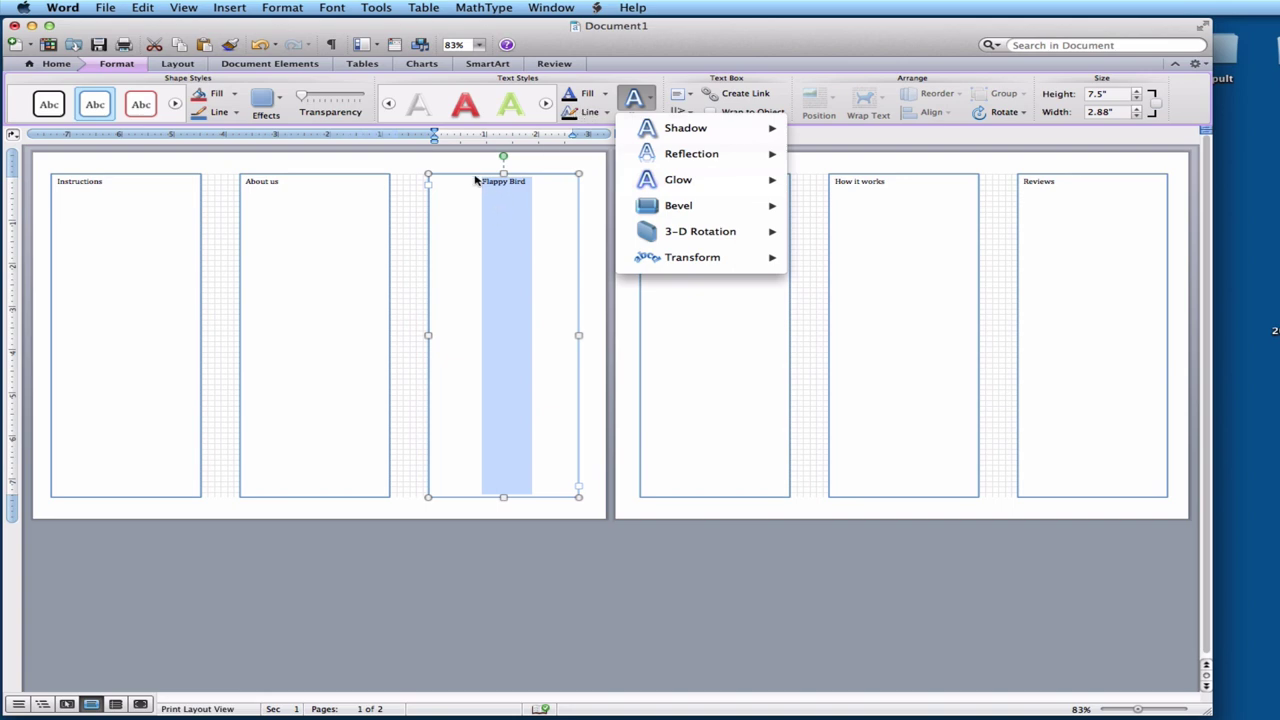
{"action": "left_click", "coordinate": [465, 105]}
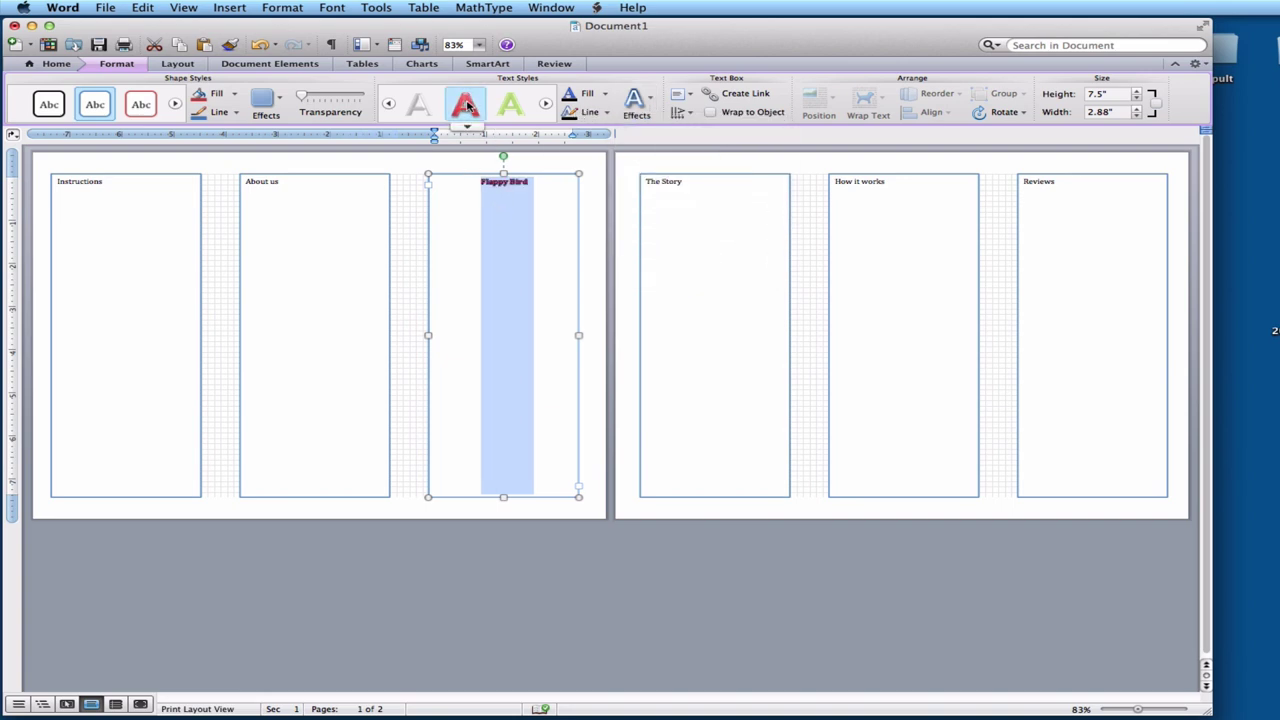
{"action": "left_click", "coordinate": [510, 105]}
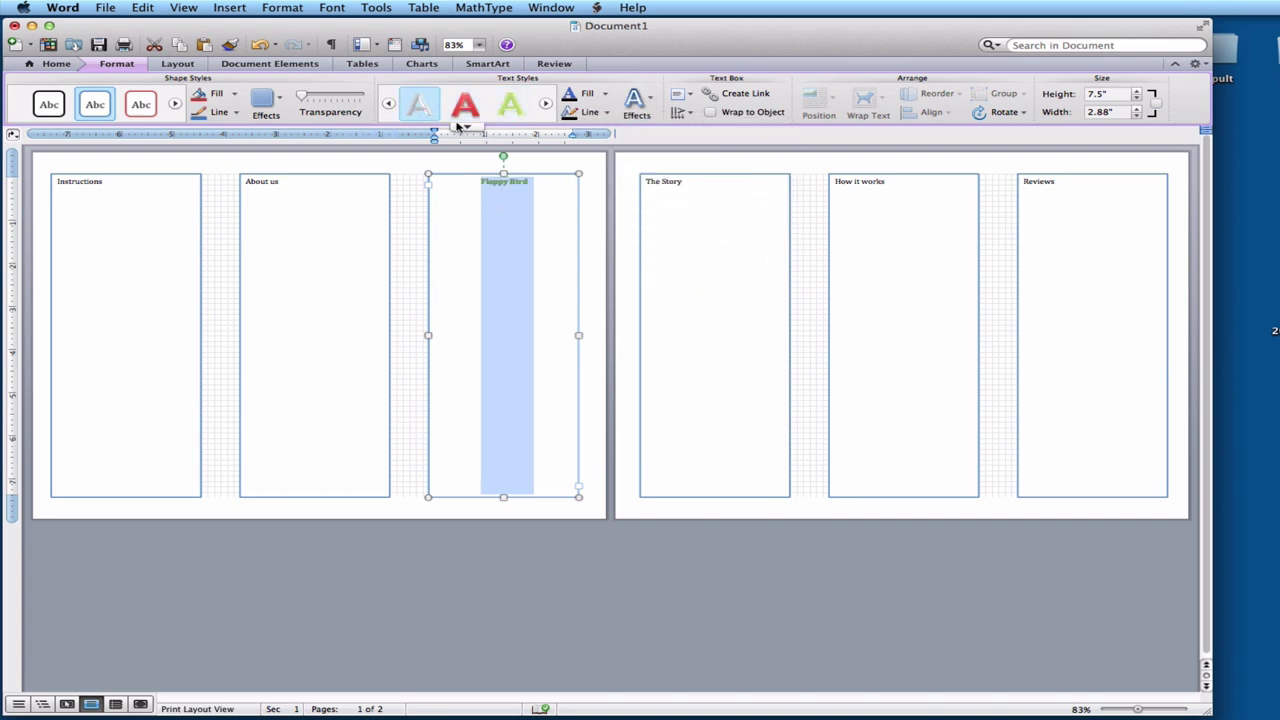
Step: Set the font size of the "Flappy Bird" title to 28
{"action": "left_click", "coordinate": [56, 63]}
{"action": "left_click", "coordinate": [151, 93]}
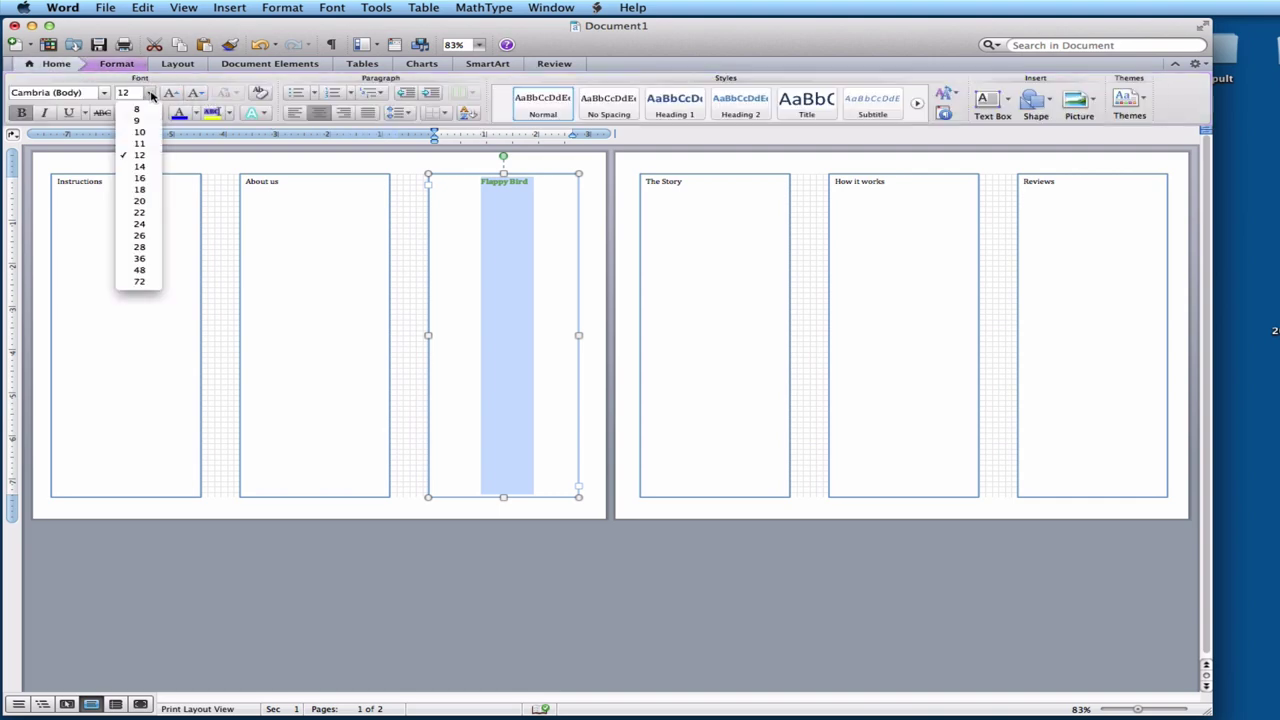
{"action": "left_click", "coordinate": [142, 235]}
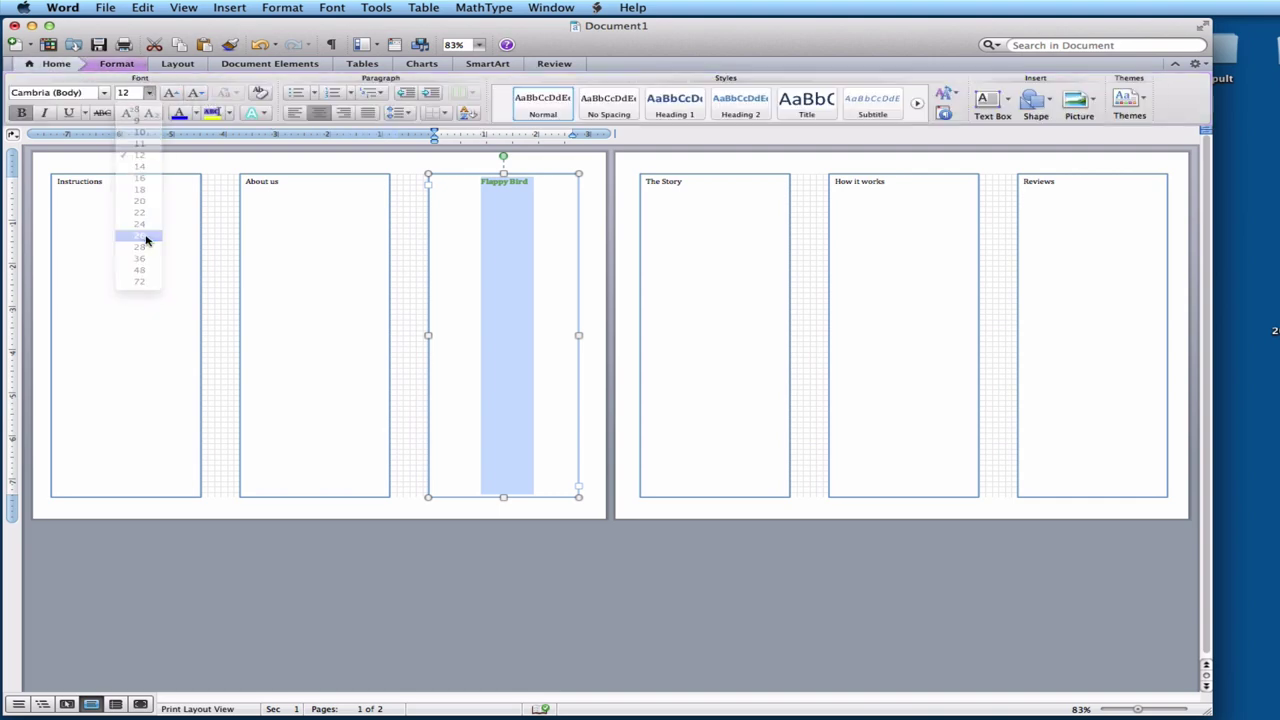
{"action": "left_click", "coordinate": [149, 92]}
{"action": "left_click", "coordinate": [139, 247]}
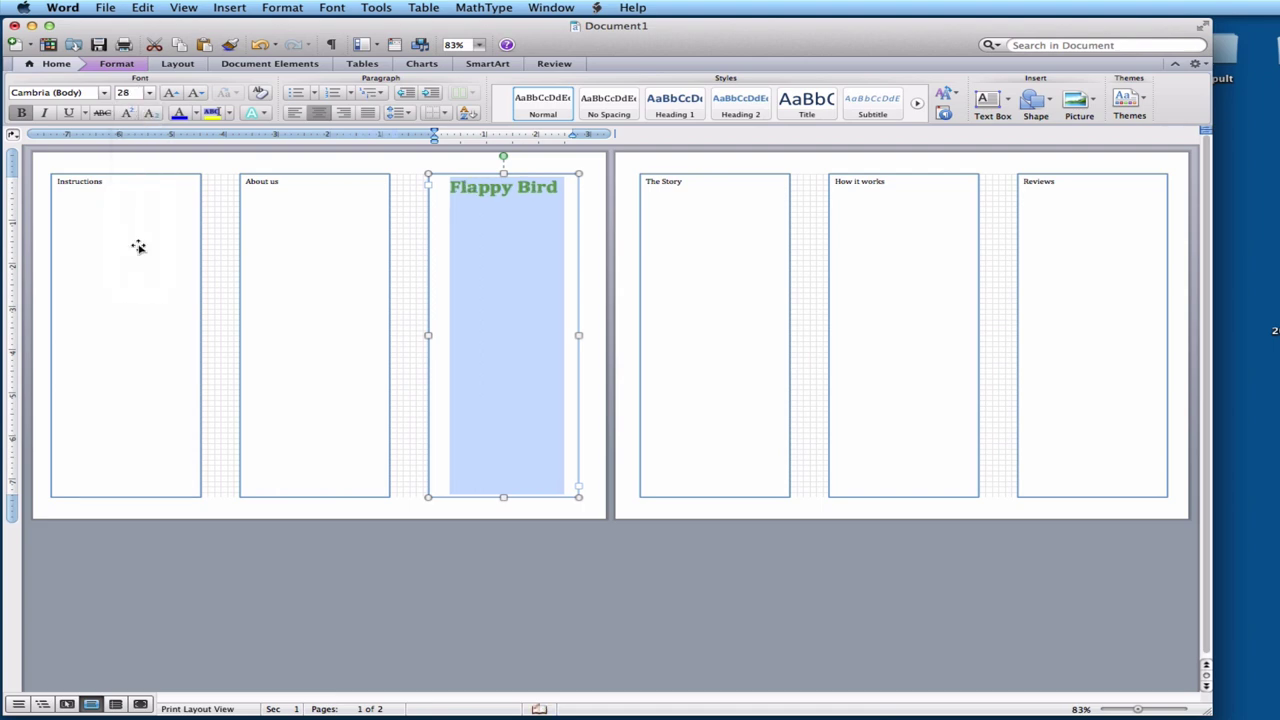
Step: Try a blue text effect on the "Flappy Bird" title and browse the other effects
{"action": "left_click", "coordinate": [265, 114]}
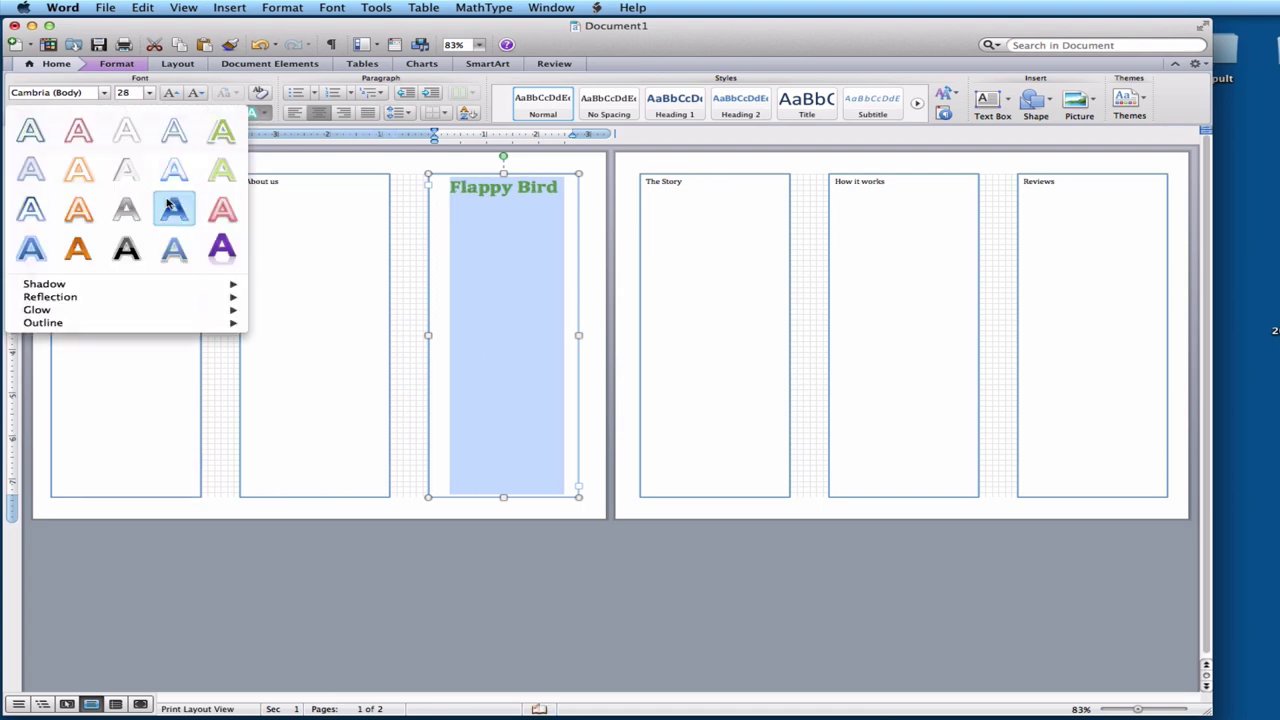
{"action": "left_click", "coordinate": [174, 248]}
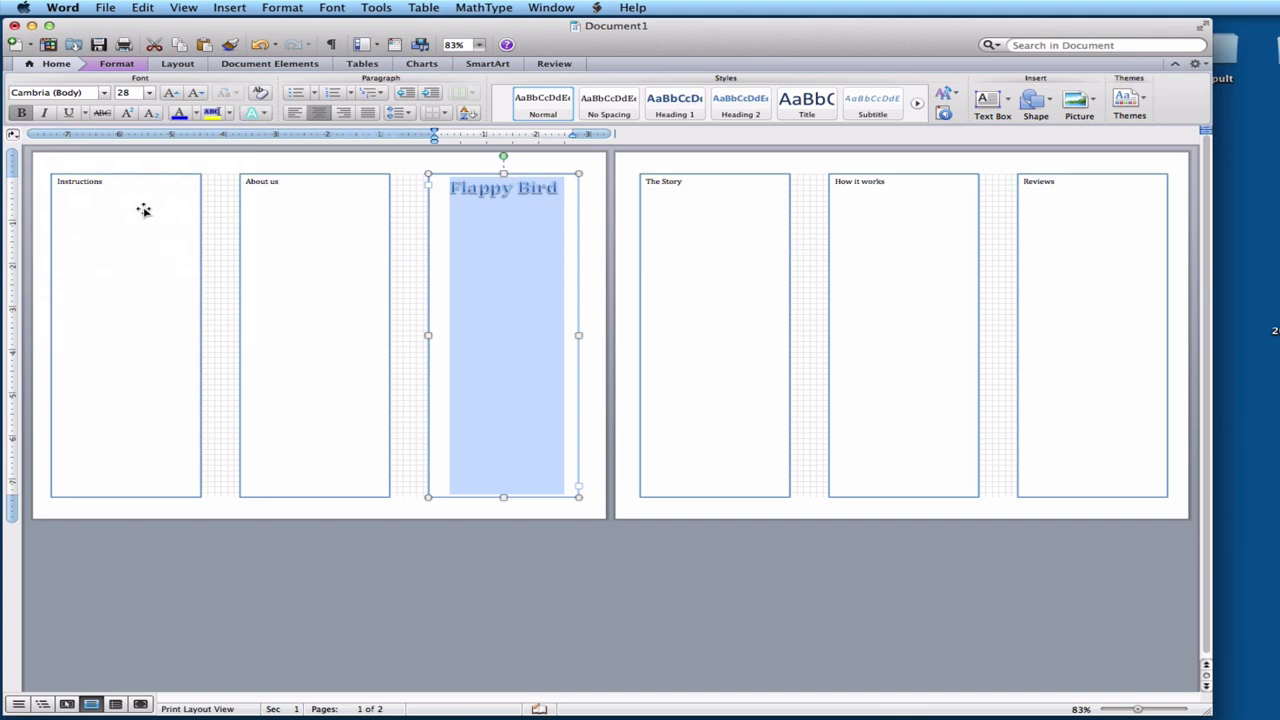
{"action": "left_click", "coordinate": [265, 114]}
{"action": "left_click", "coordinate": [311, 161]}
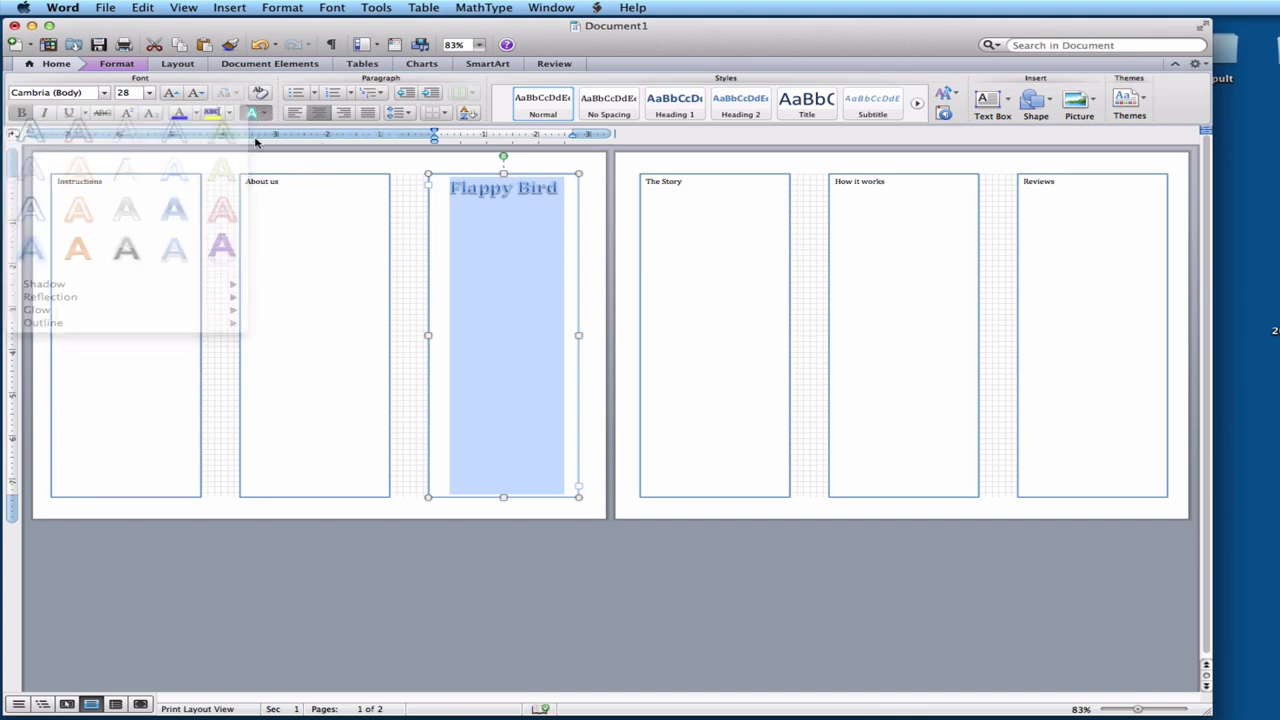
{"action": "left_click", "coordinate": [195, 113]}
{"action": "left_click", "coordinate": [313, 153]}
{"action": "left_click", "coordinate": [265, 113]}
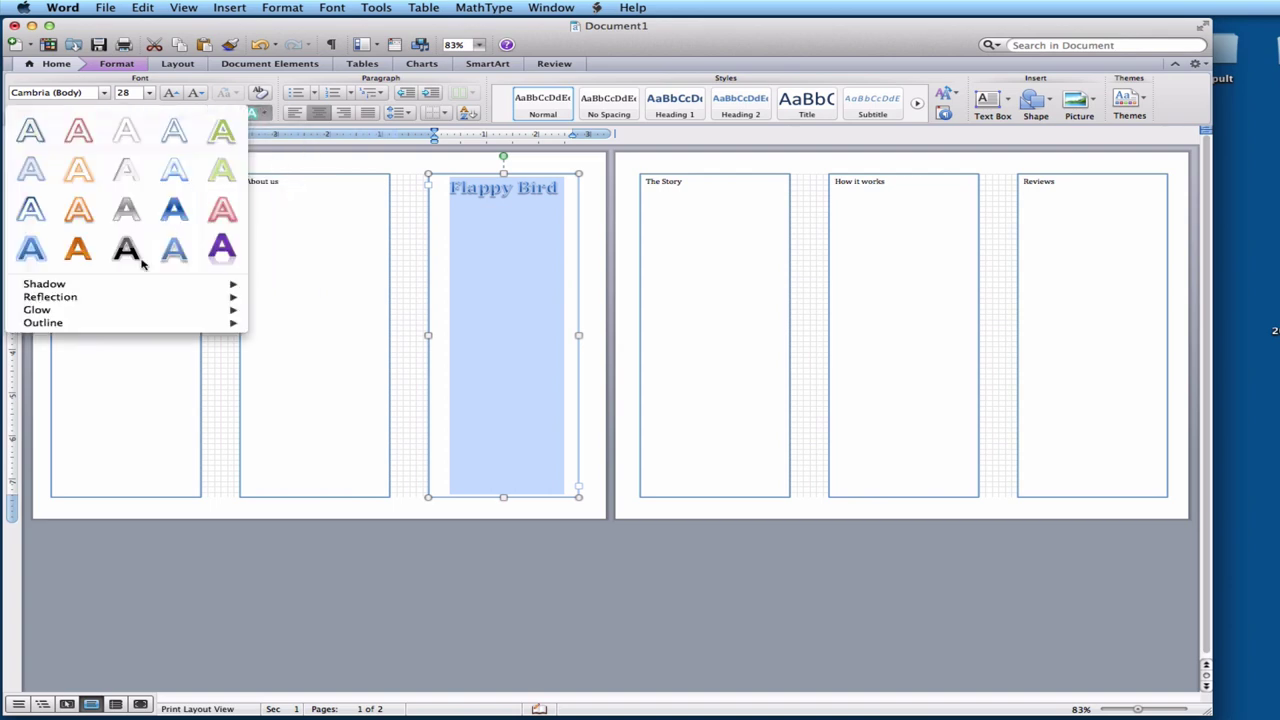
{"action": "left_click", "coordinate": [357, 183]}
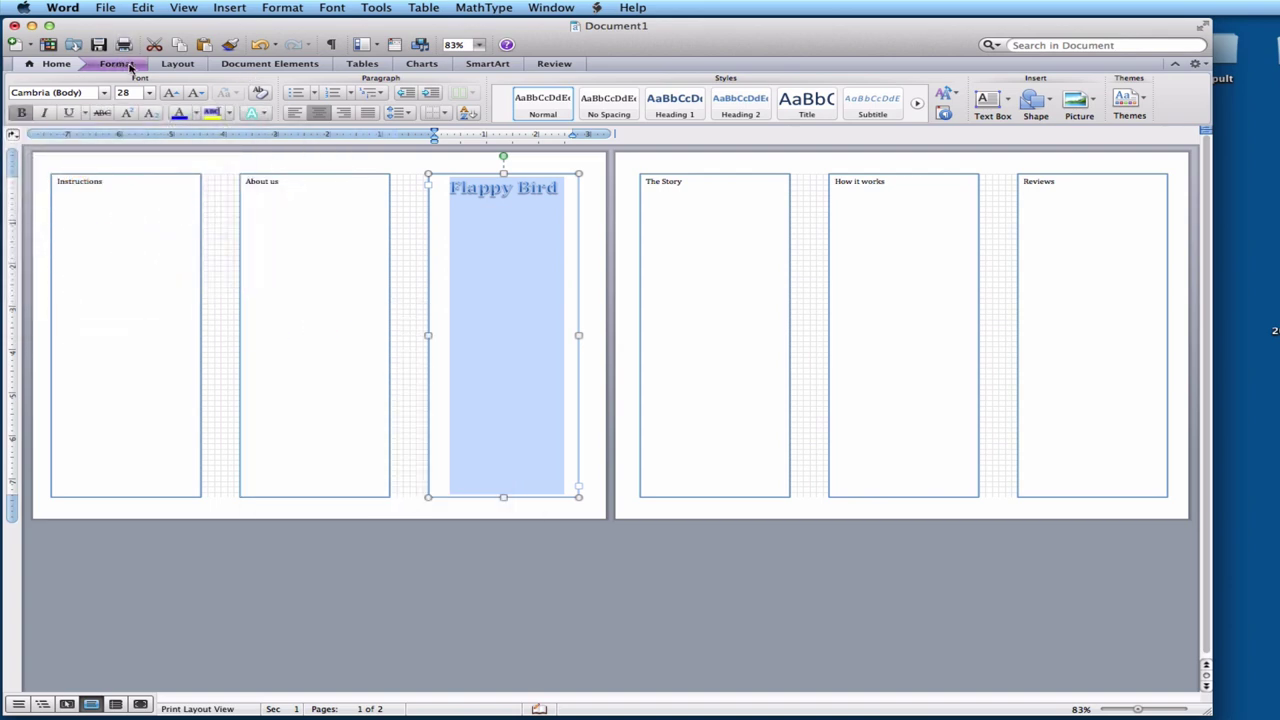
Step: Clear the WordArt formatting from the "Flappy Bird" title
{"action": "left_click", "coordinate": [116, 63]}
{"action": "left_click", "coordinate": [641, 100]}
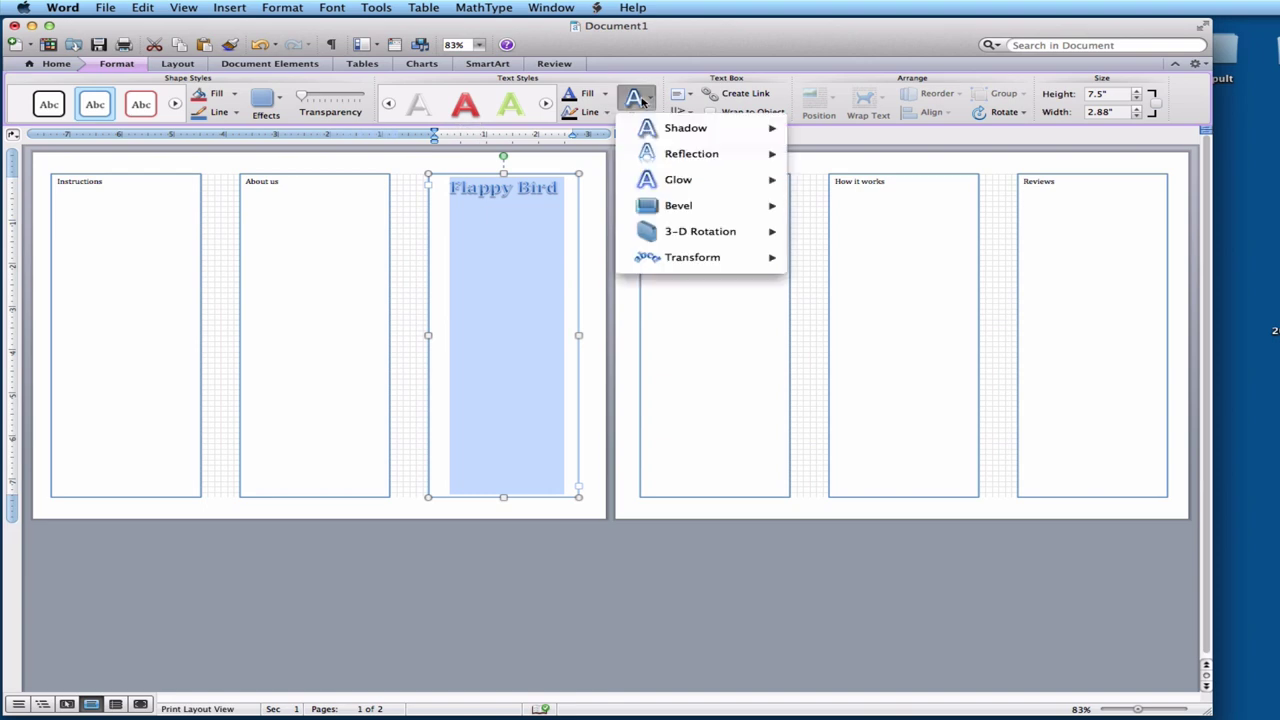
{"action": "left_click", "coordinate": [390, 102]}
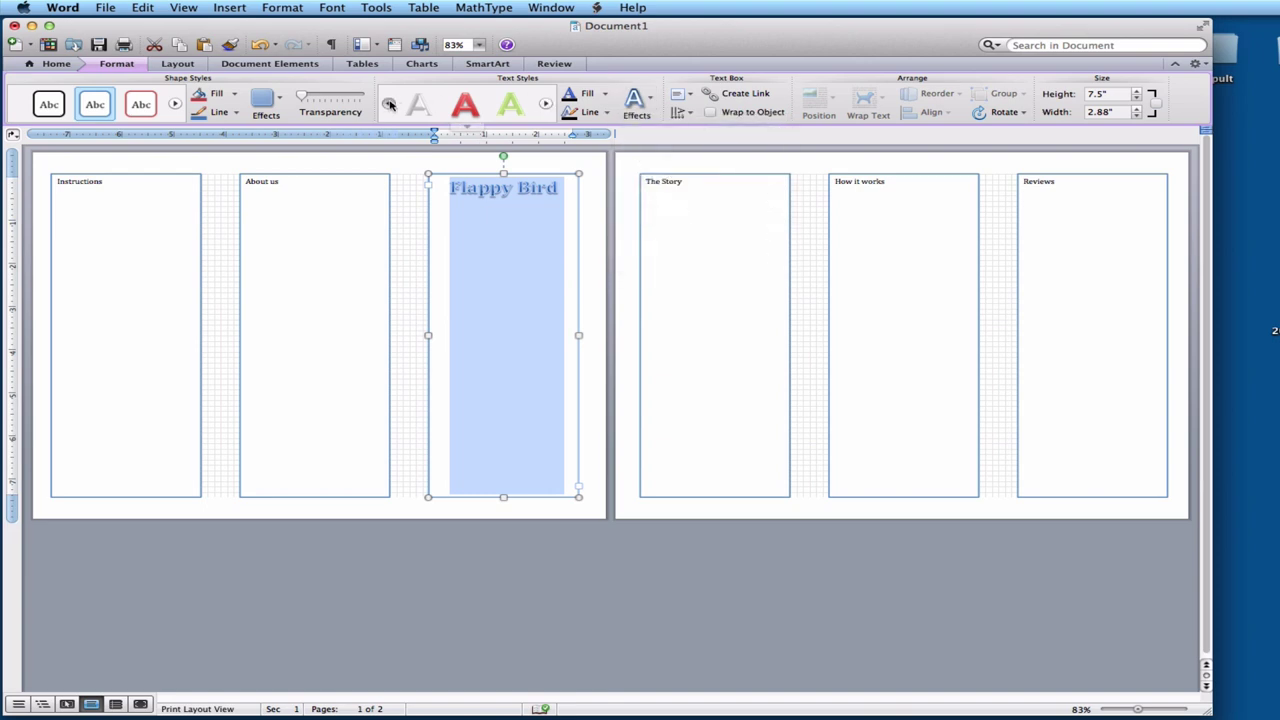
{"action": "left_click", "coordinate": [465, 129]}
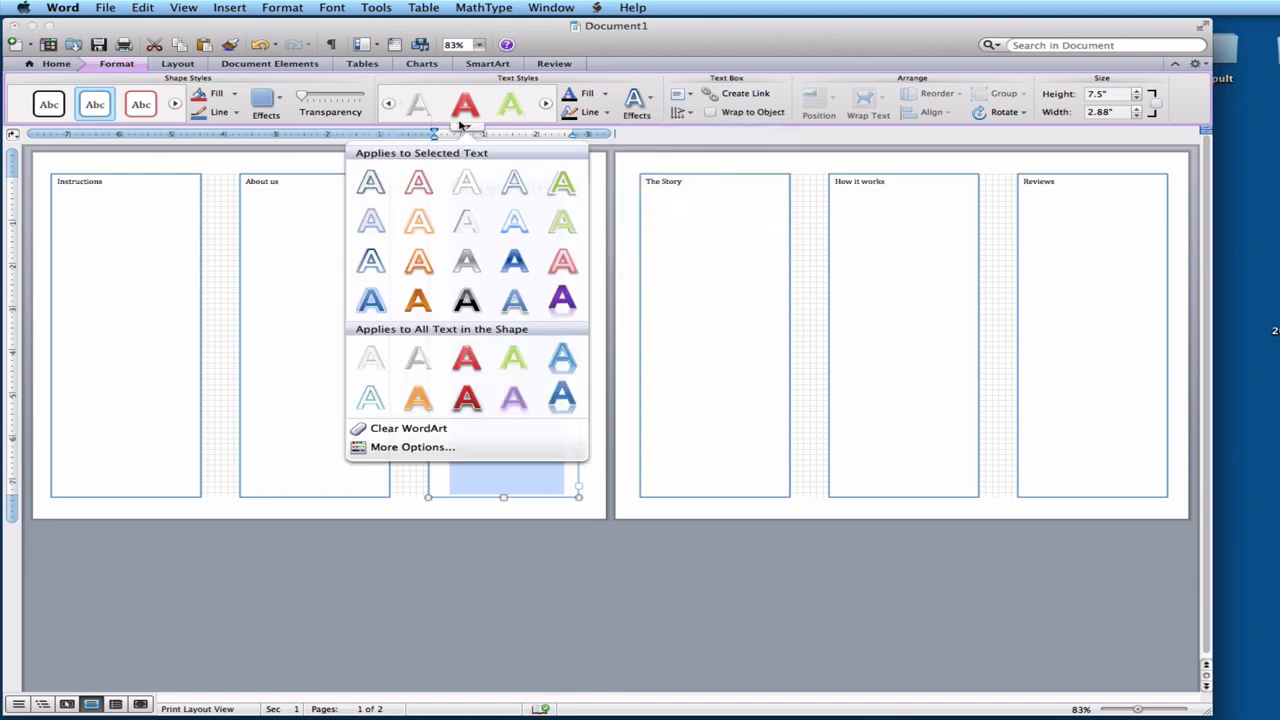
{"action": "left_click", "coordinate": [419, 432]}
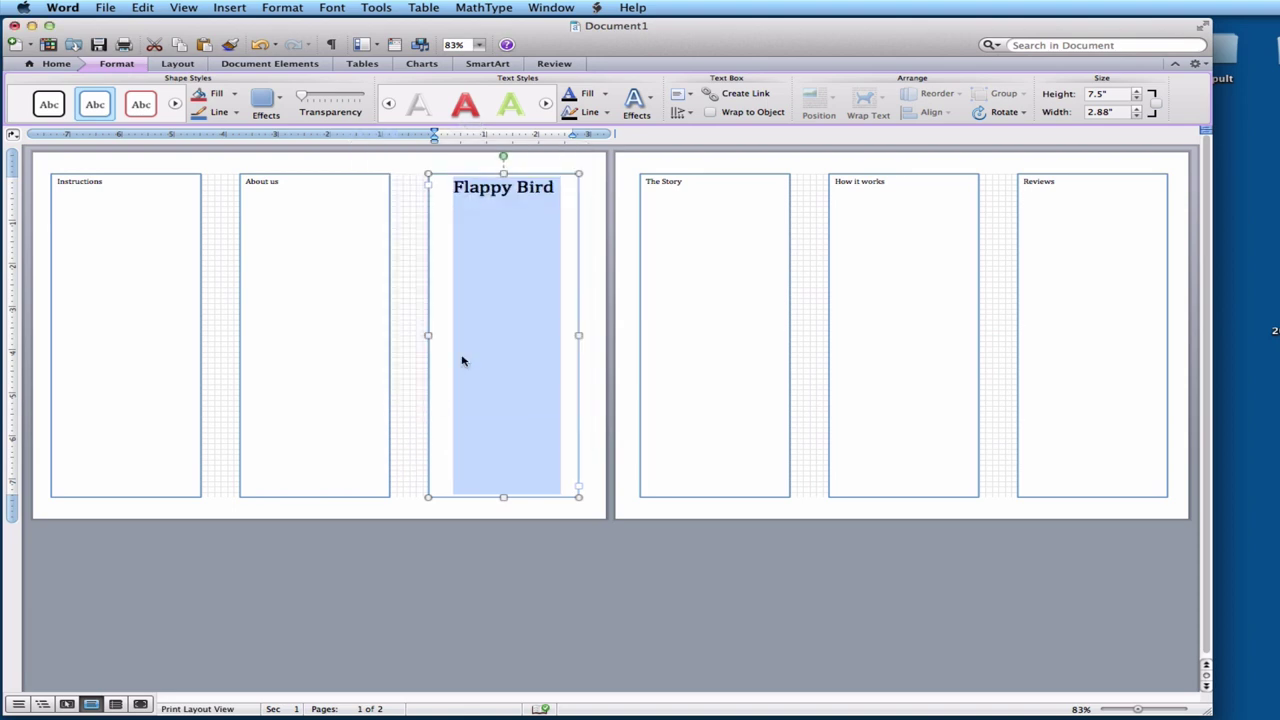
Step: Colour the "Flappy Bird" title blue and change its font to AHJ Ad Lib
{"action": "left_click", "coordinate": [56, 64]}
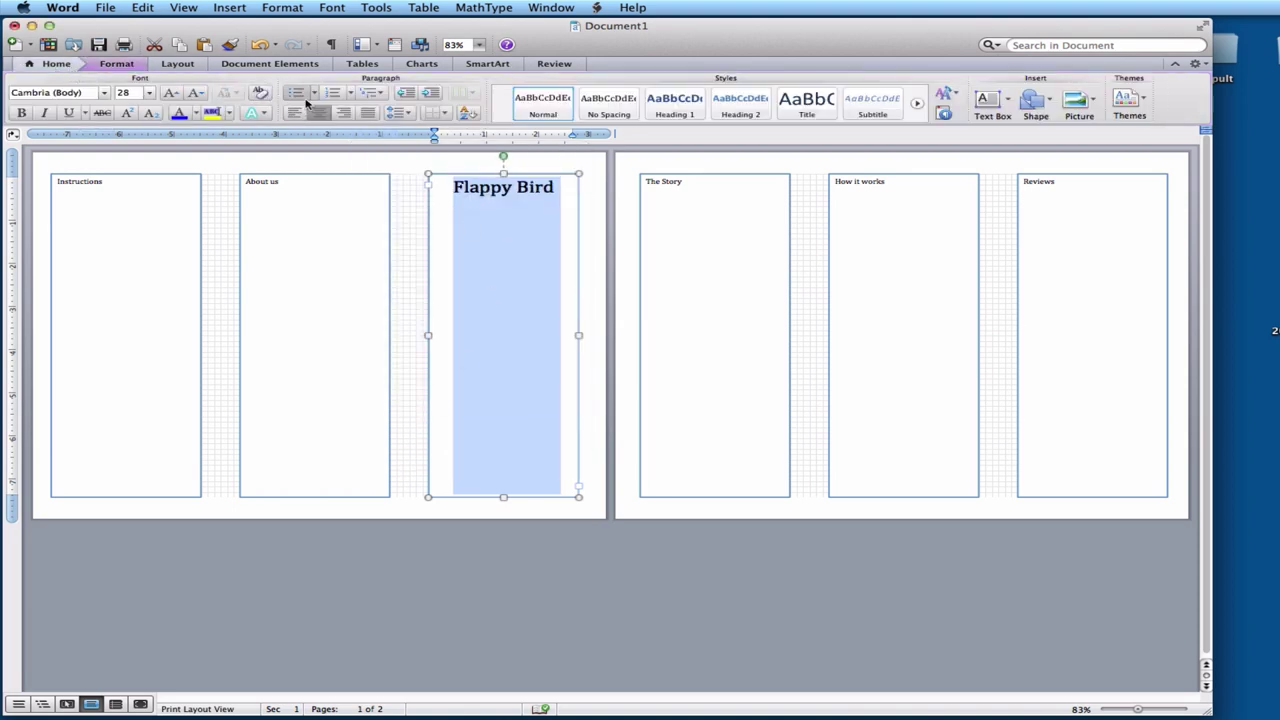
{"action": "left_click", "coordinate": [180, 114]}
{"action": "left_click", "coordinate": [104, 92]}
{"action": "left_click", "coordinate": [104, 92]}
{"action": "left_click", "coordinate": [103, 92]}
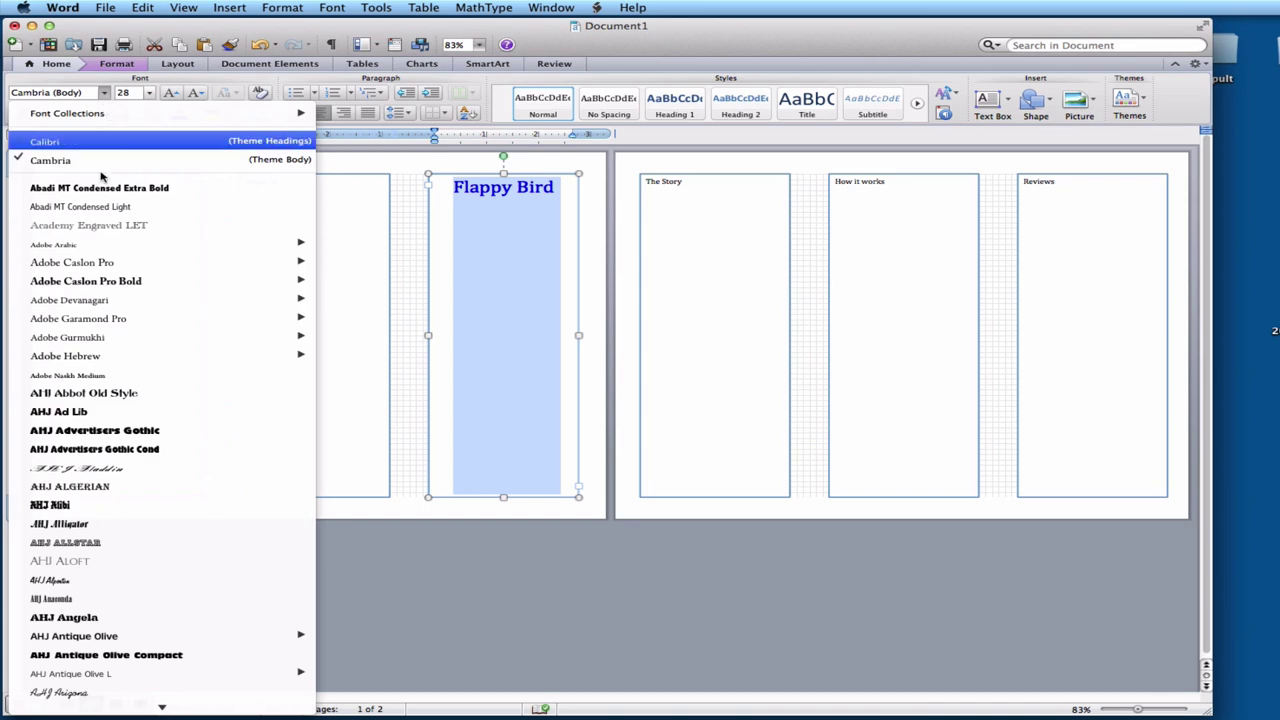
{"action": "left_click", "coordinate": [76, 410]}
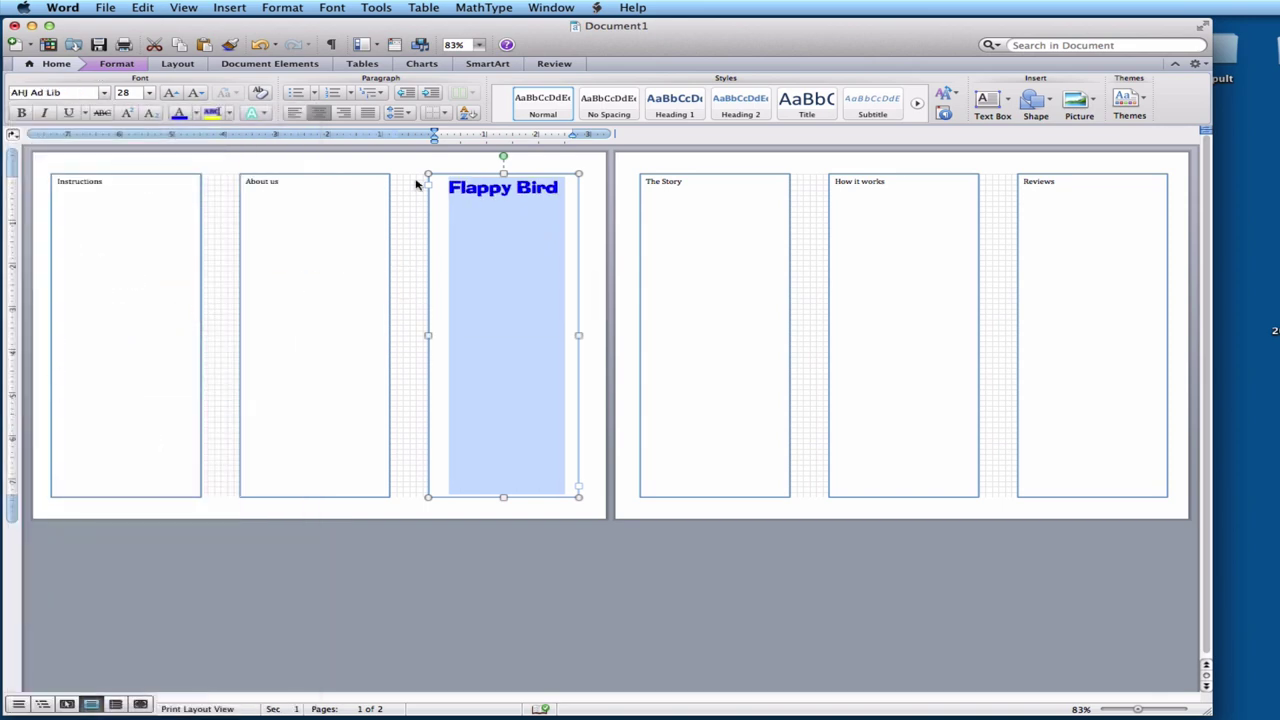
Step: Apply the "Medium Reflection, touching" text effect to the title and deselect it
{"action": "left_click", "coordinate": [260, 112]}
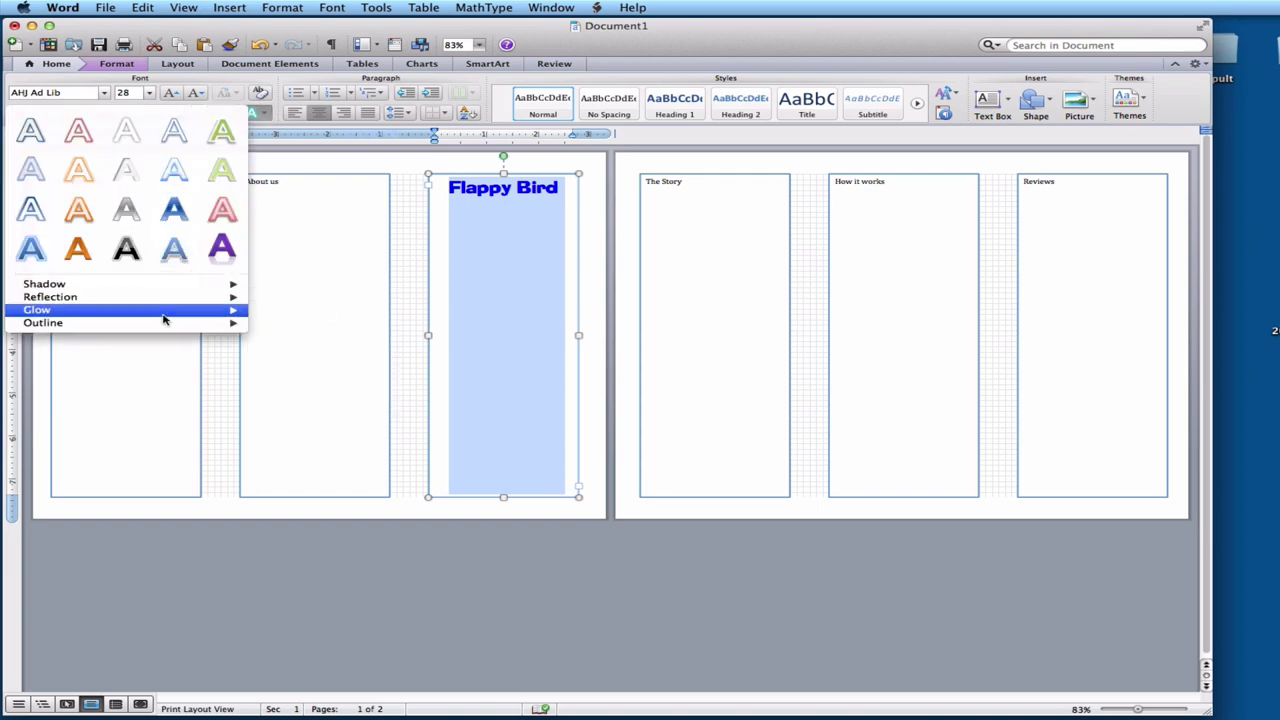
{"action": "mouse_move", "coordinate": [182, 298]}
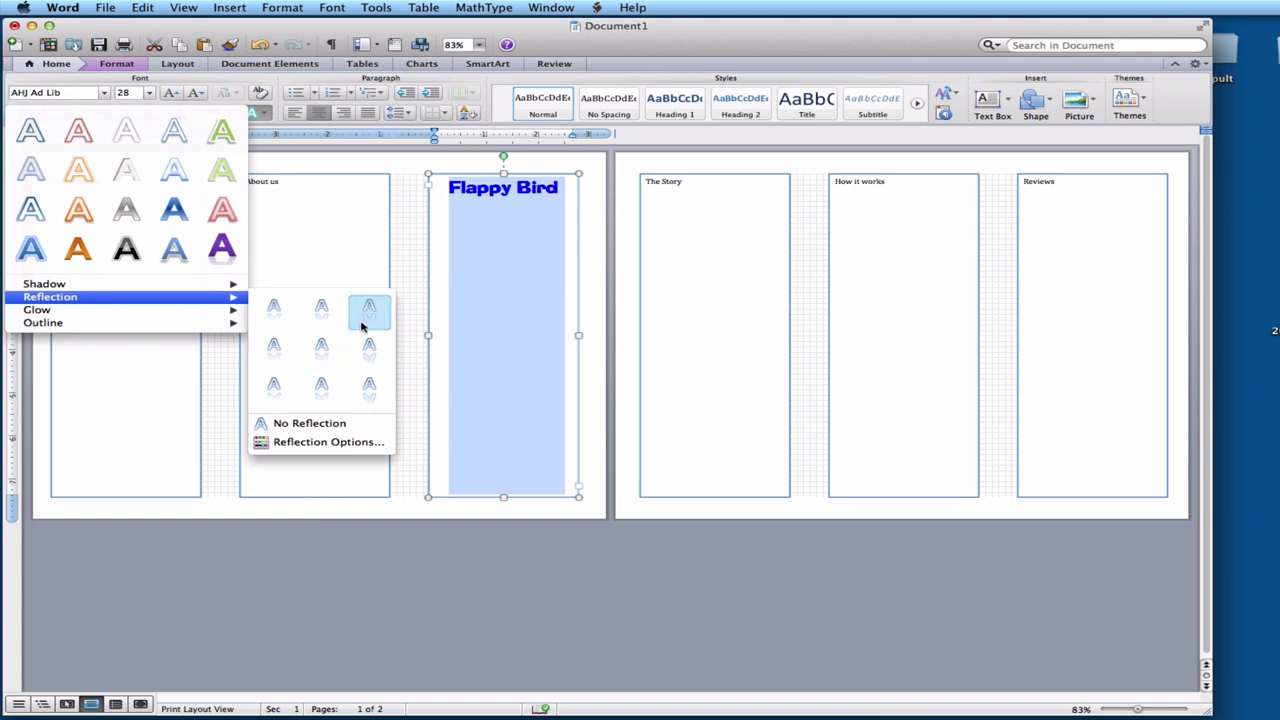
{"action": "left_click", "coordinate": [321, 306]}
{"action": "left_click", "coordinate": [520, 252]}
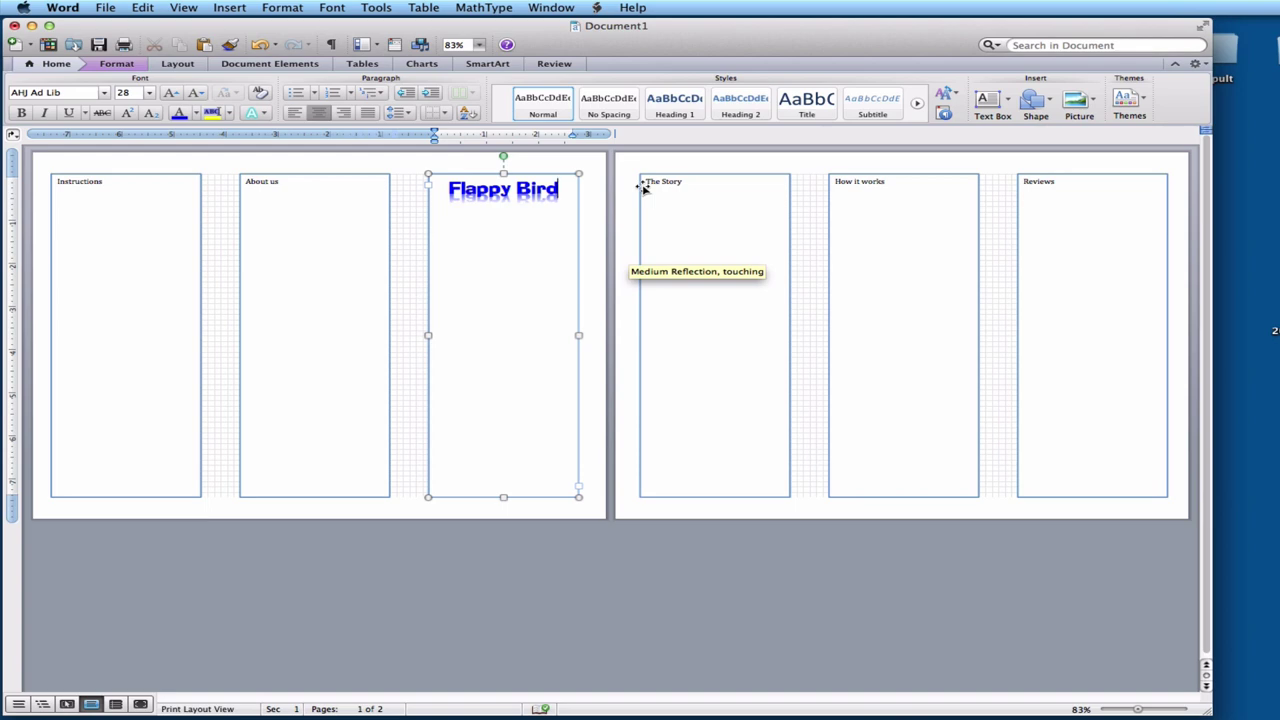
Step: Start a new line below the title and set its text to italic, size 14, Cambria
{"action": "key", "text": "Return"}
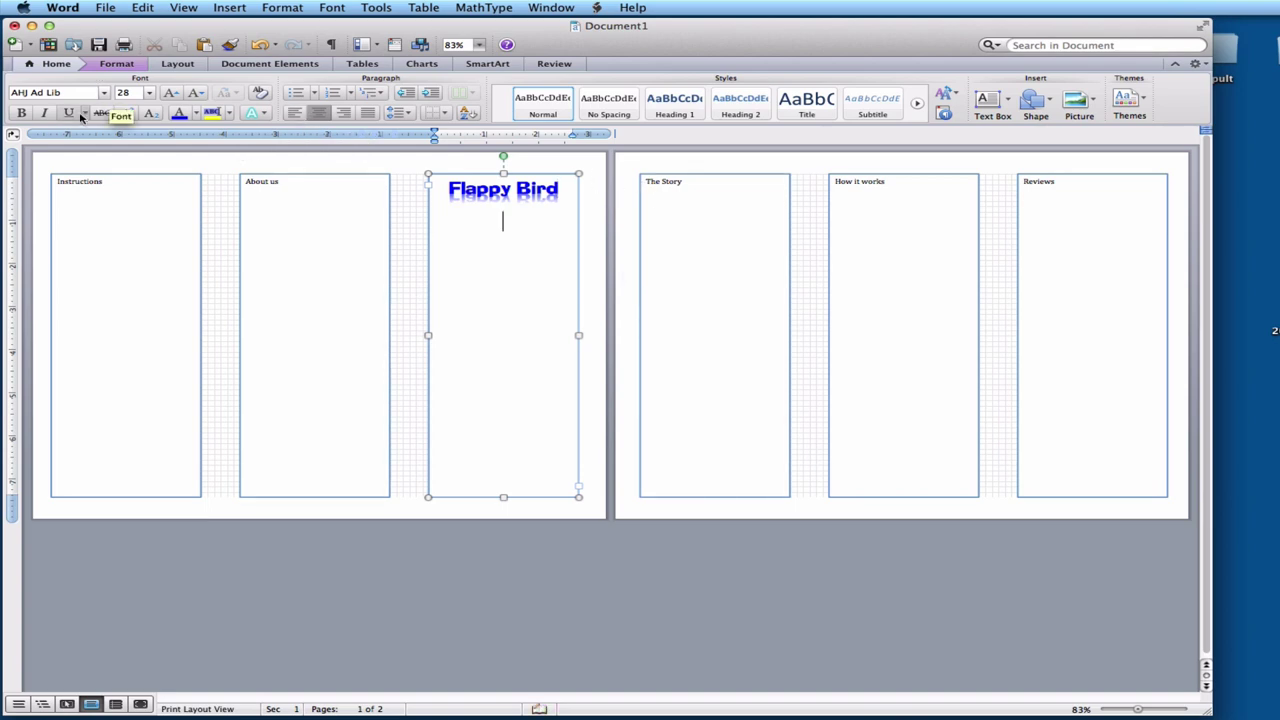
{"action": "left_click", "coordinate": [43, 112]}
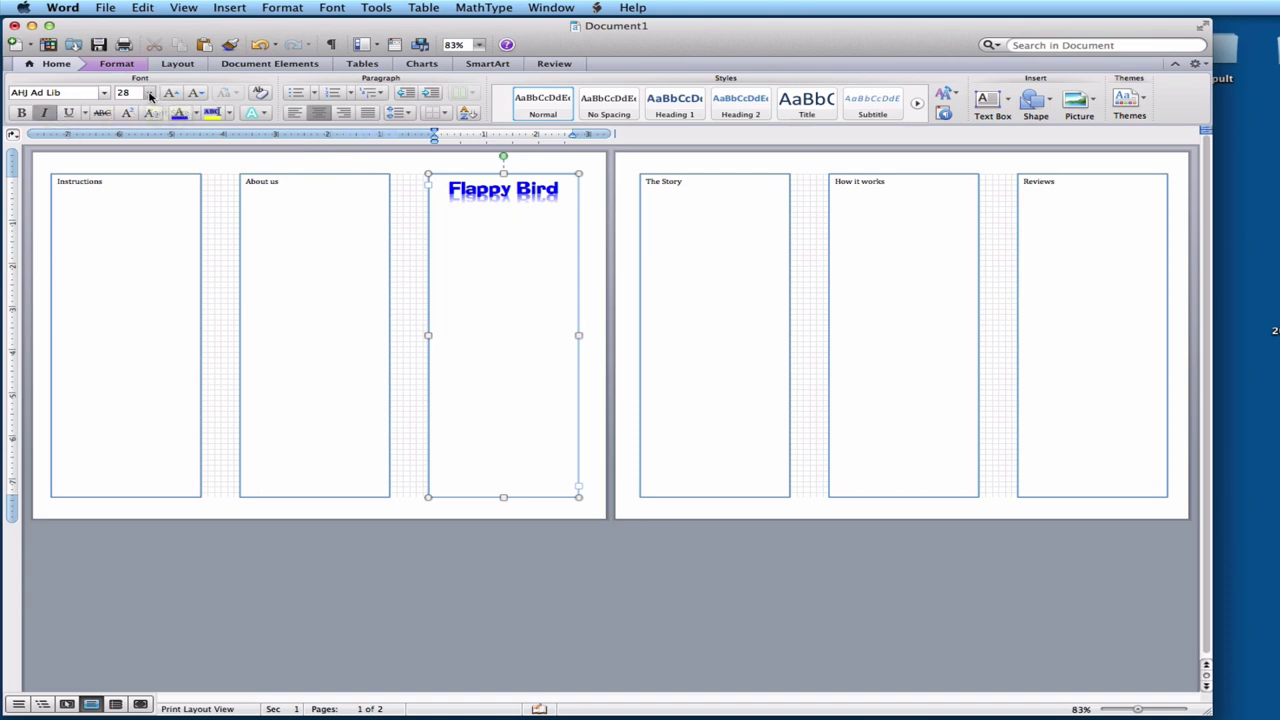
{"action": "left_click", "coordinate": [150, 93]}
{"action": "left_click", "coordinate": [152, 169]}
{"action": "left_click", "coordinate": [104, 92]}
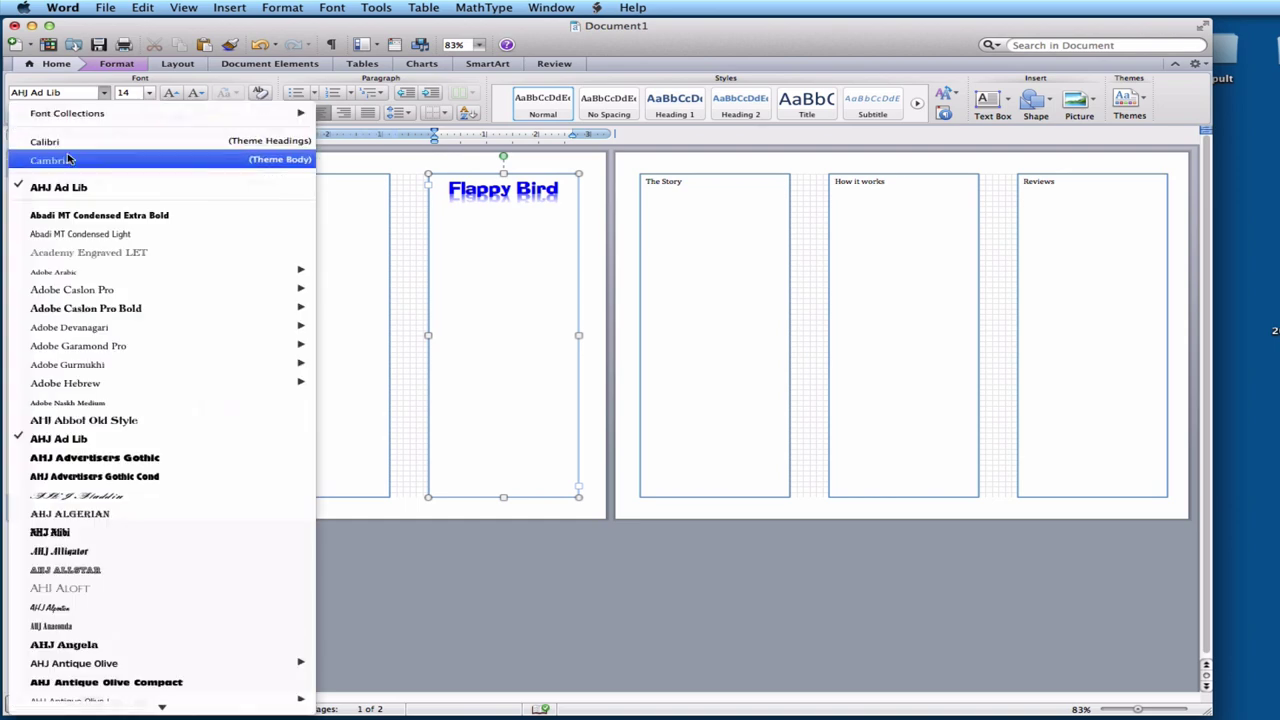
{"action": "key", "text": "Escape"}
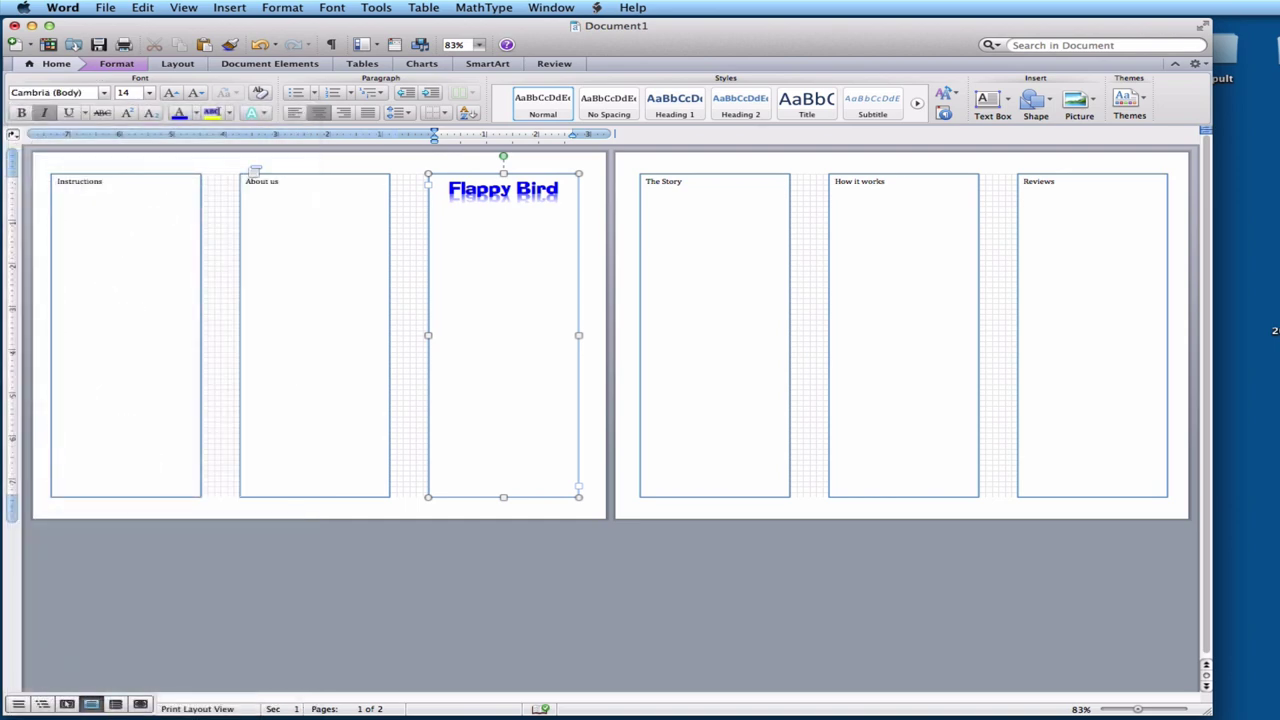
Step: Set the font colour to Automatic and enter the tagline "Avoid the pipes!" below the title
{"action": "type", "text": "oid"}
{"action": "left_click", "coordinate": [196, 112]}
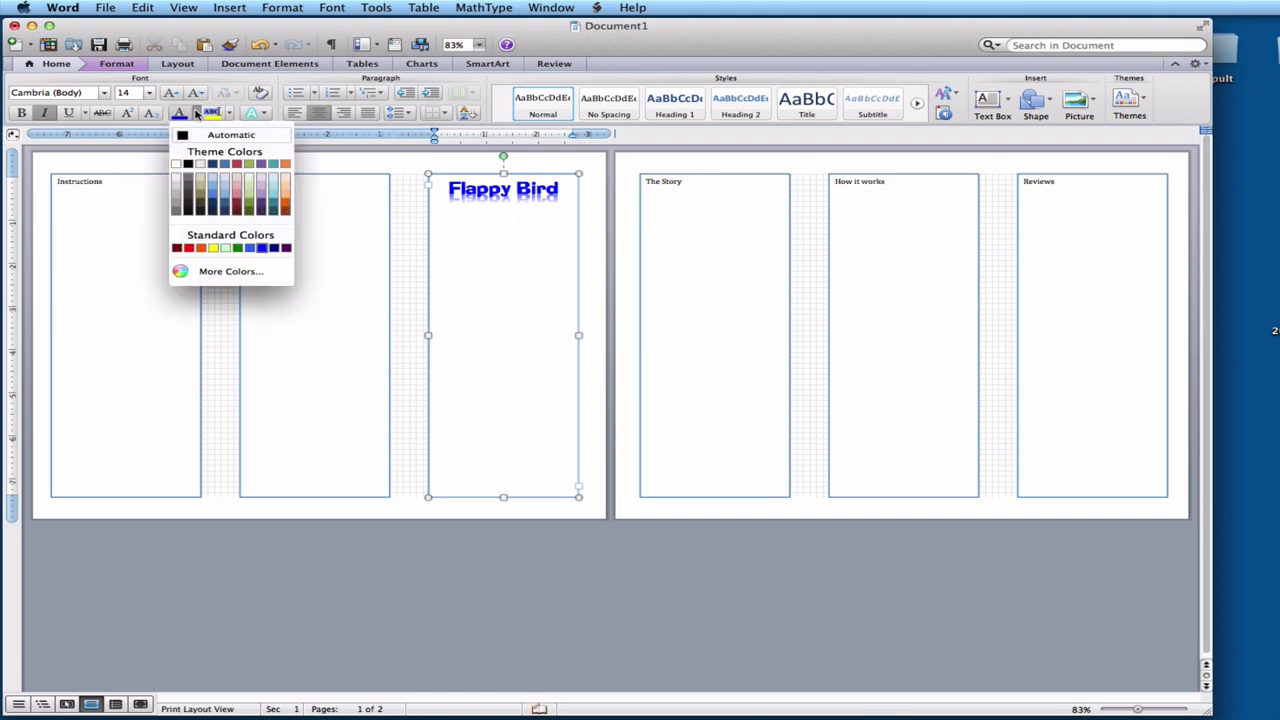
{"action": "left_click", "coordinate": [183, 135]}
{"action": "type", "text": "Avoi"}
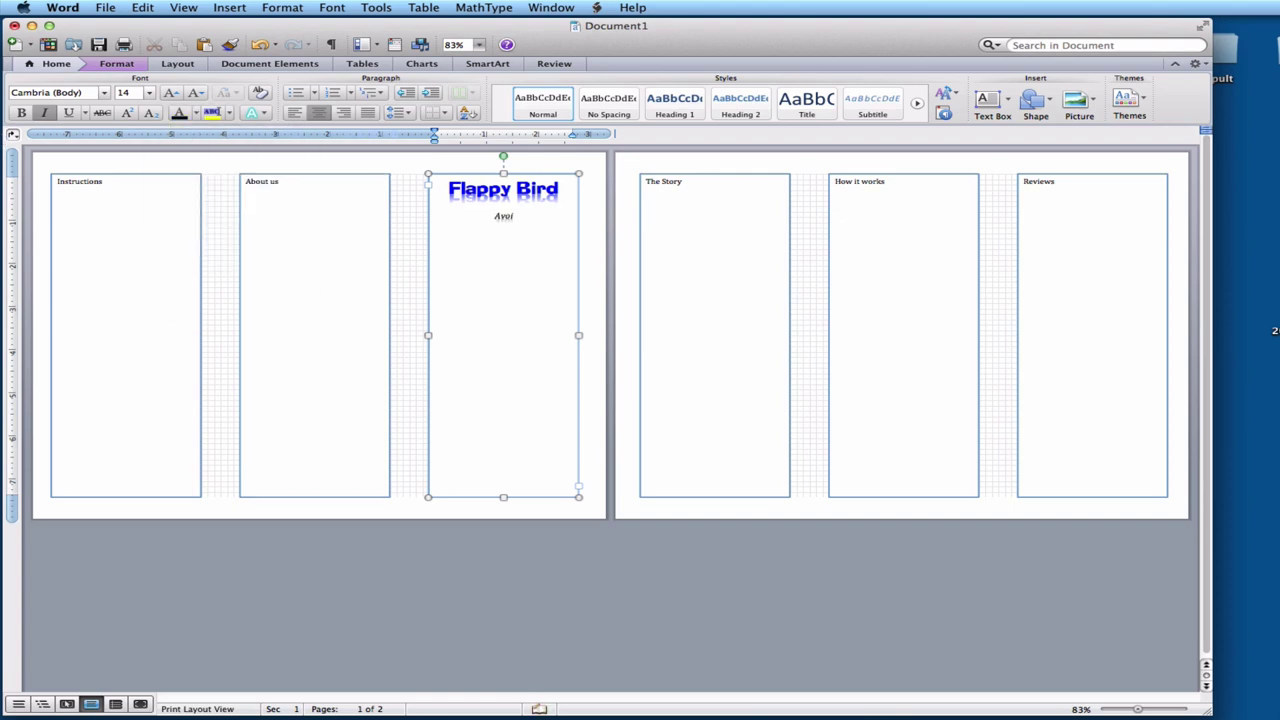
{"action": "type", "text": "d the pipes!"}
Step: Start a left-aligned, non-italic paragraph below the tagline and begin its text with "This is all abou"
{"action": "left_click", "coordinate": [295, 112]}
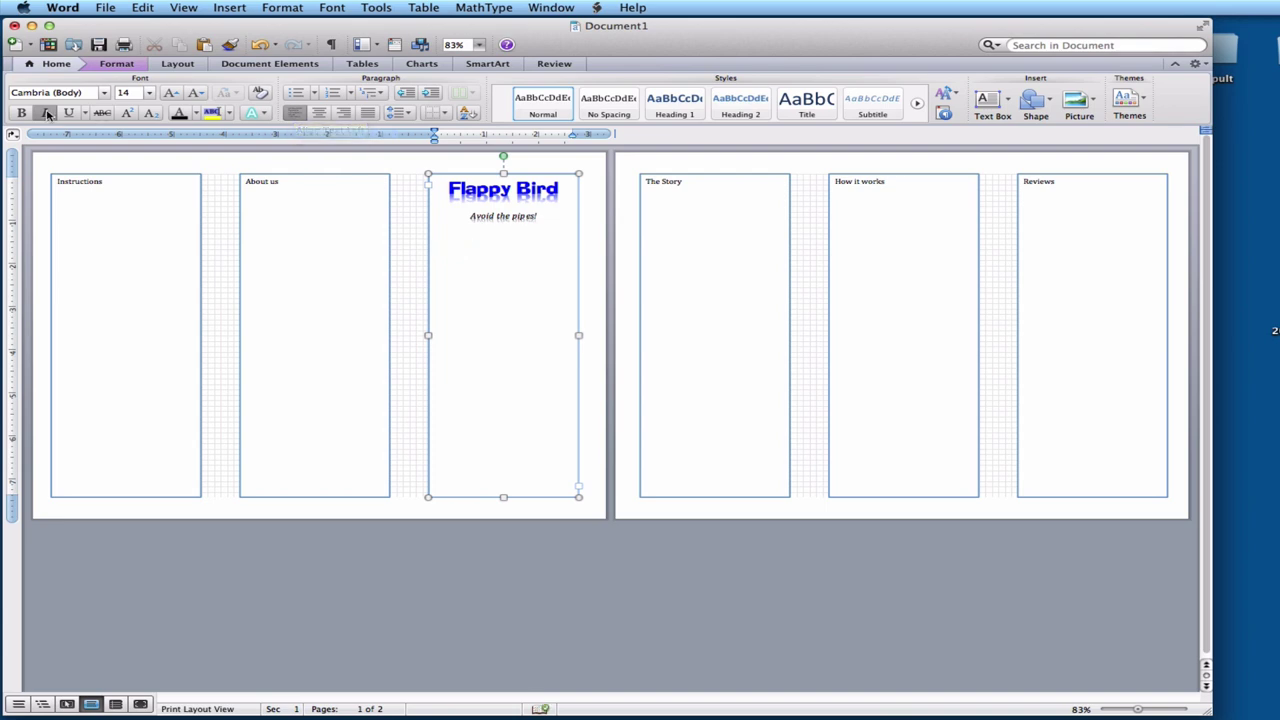
{"action": "type", "text": "This"}
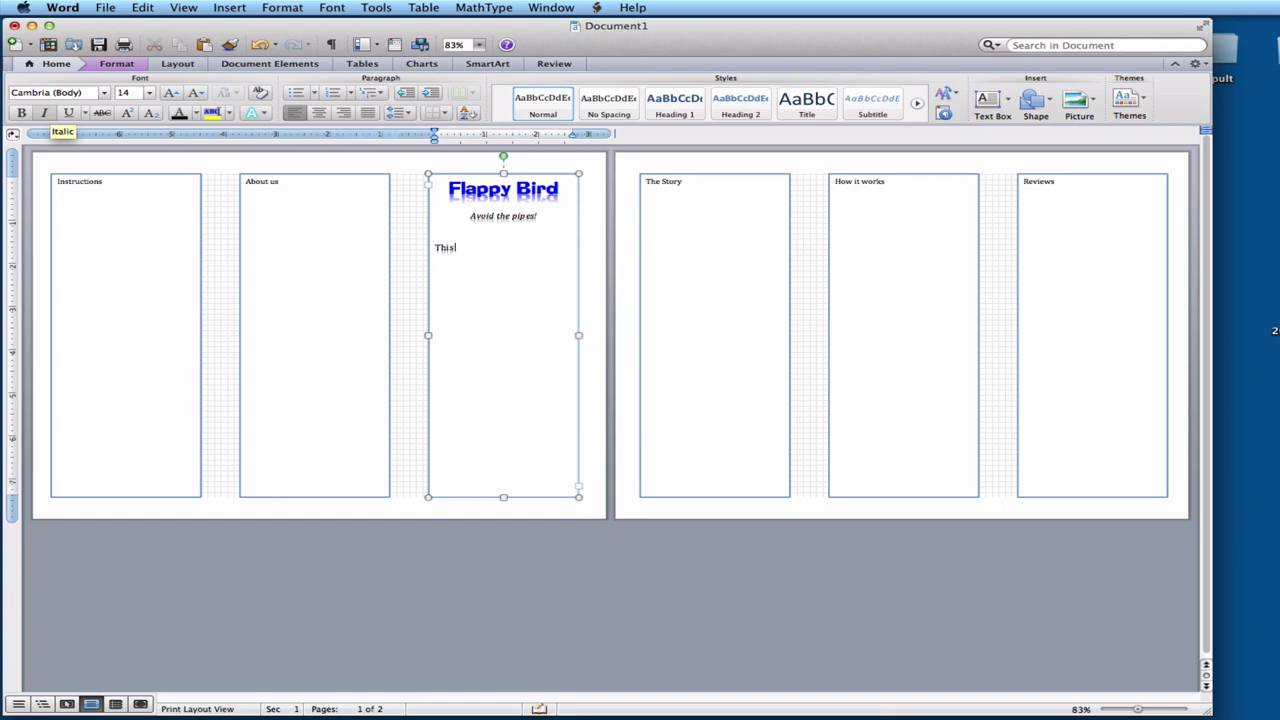
{"action": "type", "text": " is all abou"}
Step: Try to remove the reflection effect from all the text in the cover panel
{"action": "left_click_drag", "start_coordinate": [505, 490], "coordinate": [406, 222]}
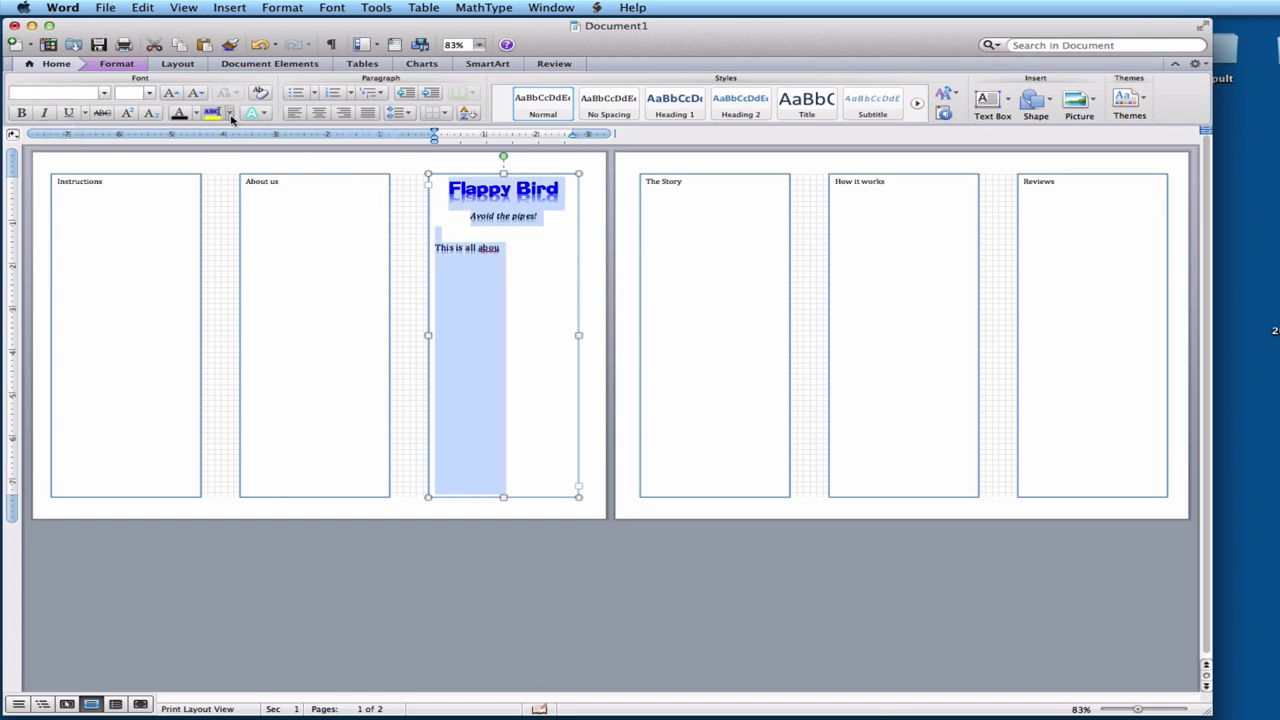
{"action": "left_click", "coordinate": [253, 112]}
{"action": "mouse_move", "coordinate": [133, 298]}
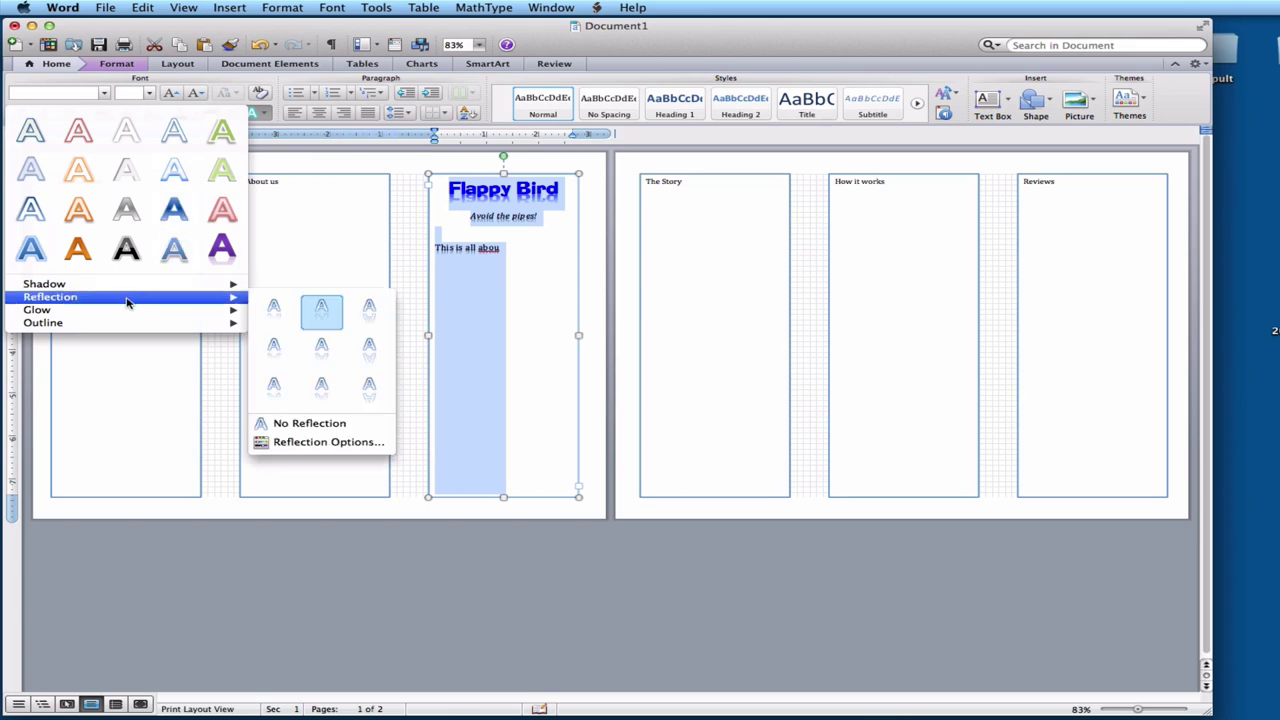
{"action": "left_click", "coordinate": [311, 423]}
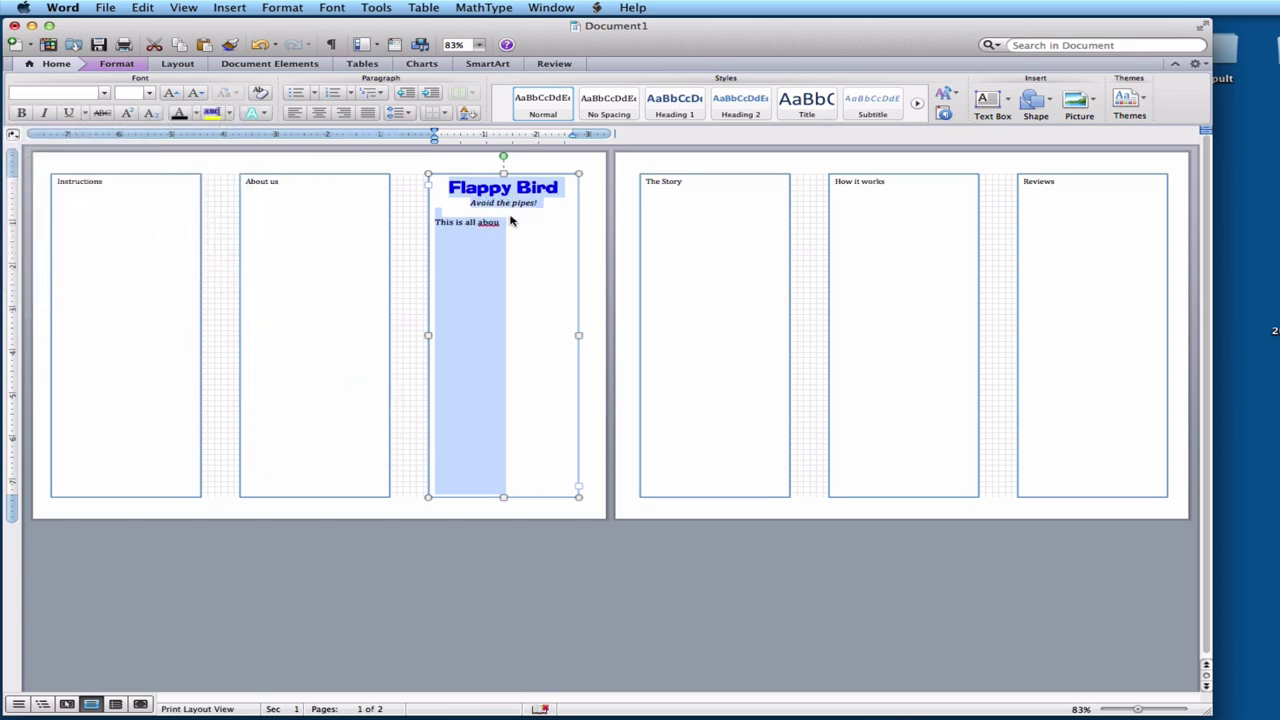
Step: Remove the reflection from the new line only, complete it as "This is all about Flappy Bird." and insert a blank line above it
{"action": "left_click", "coordinate": [501, 250]}
{"action": "left_click_drag", "start_coordinate": [501, 250], "coordinate": [436, 251]}
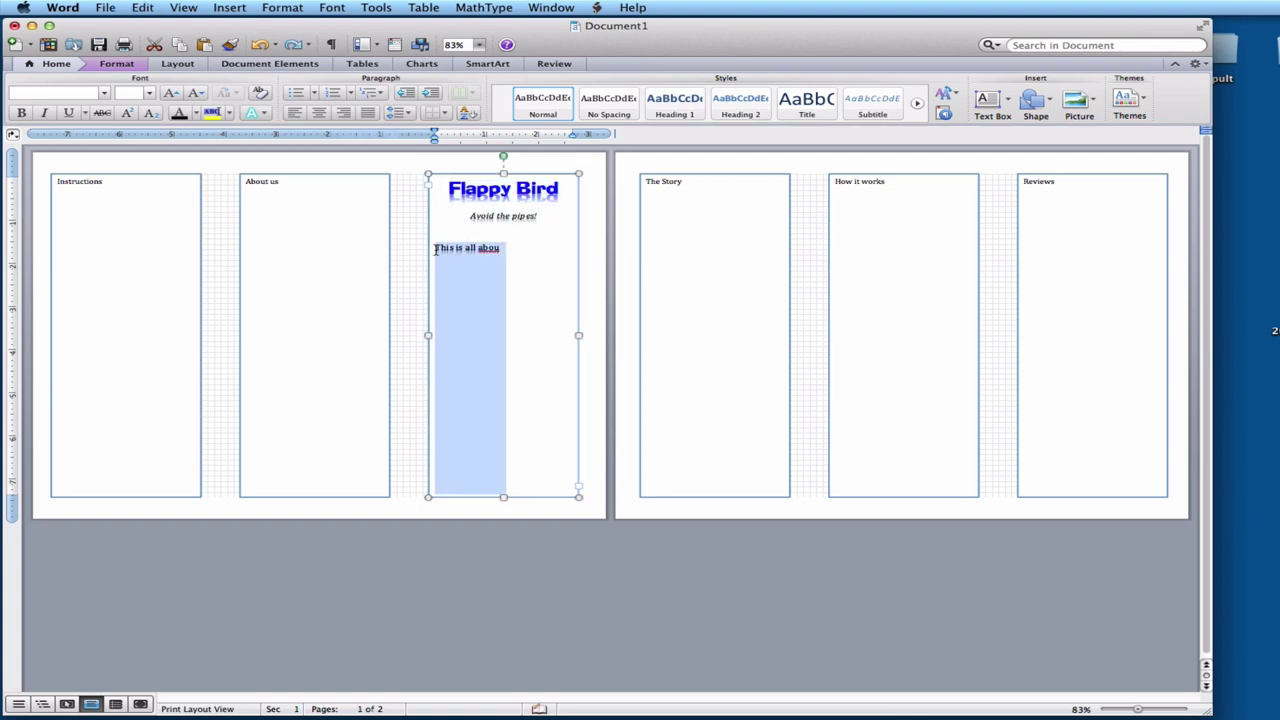
{"action": "left_click", "coordinate": [263, 112]}
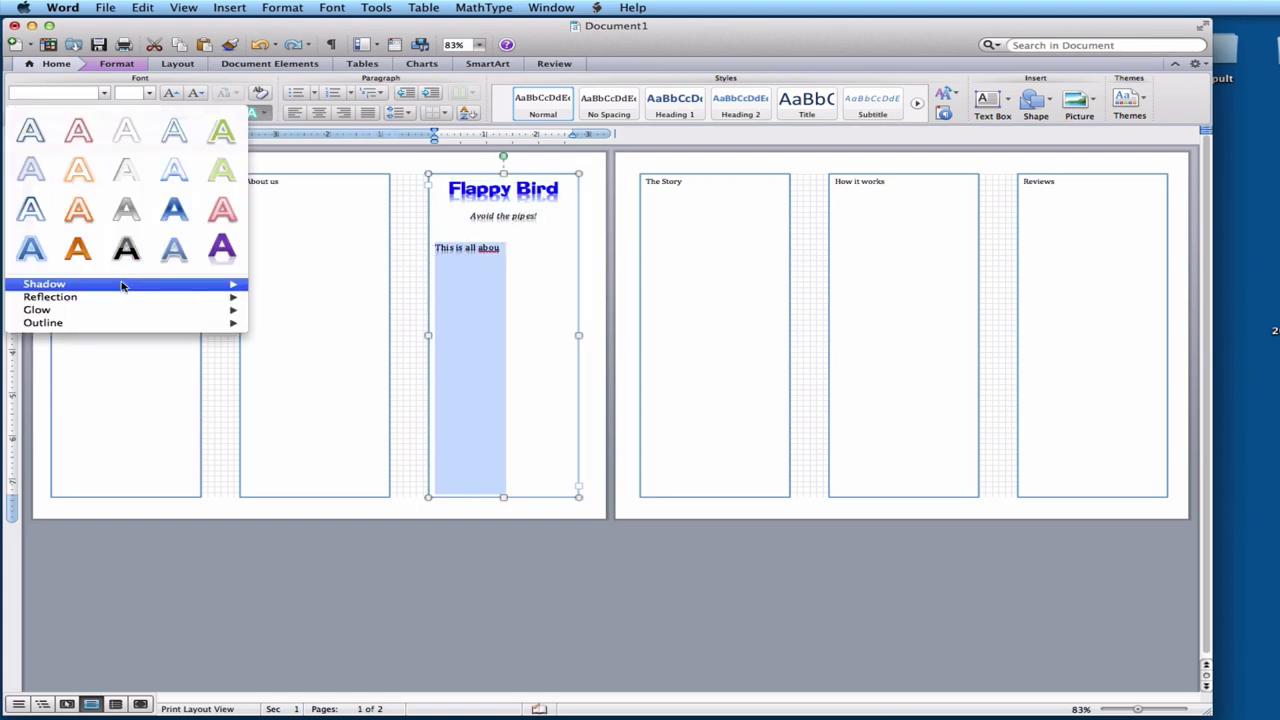
{"action": "mouse_move", "coordinate": [126, 297]}
{"action": "left_click", "coordinate": [305, 422]}
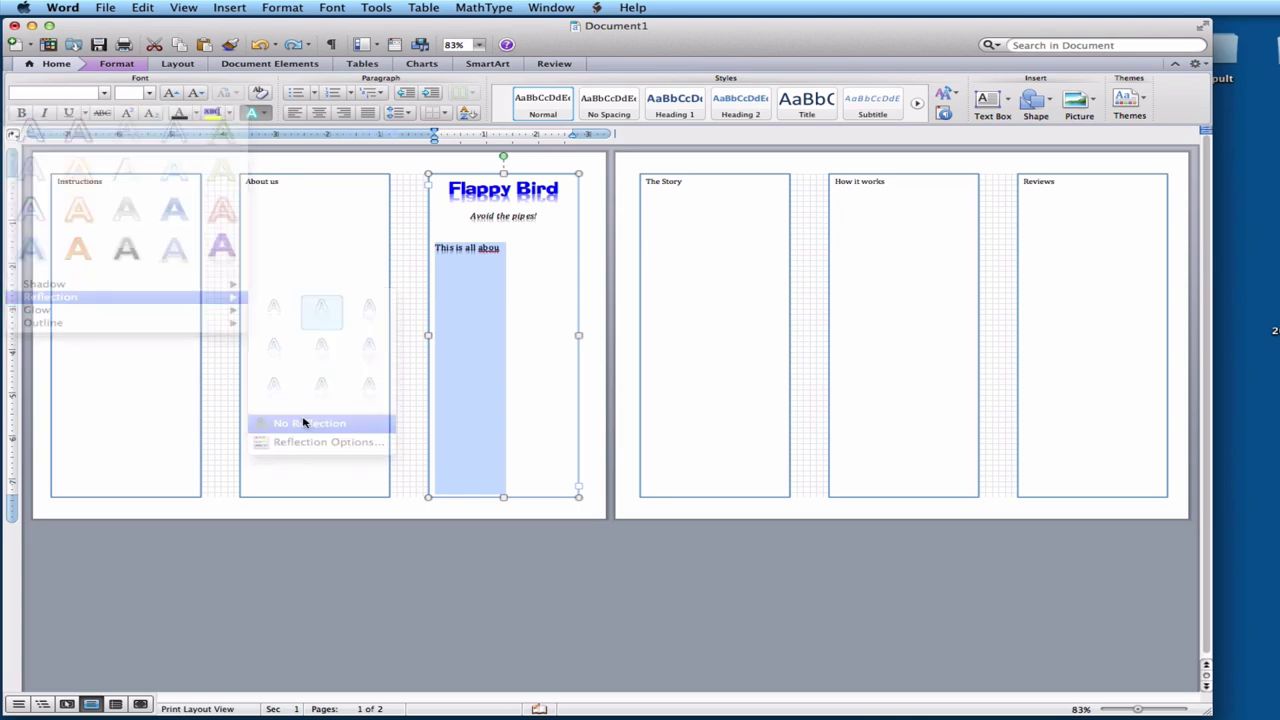
{"action": "left_click", "coordinate": [501, 247]}
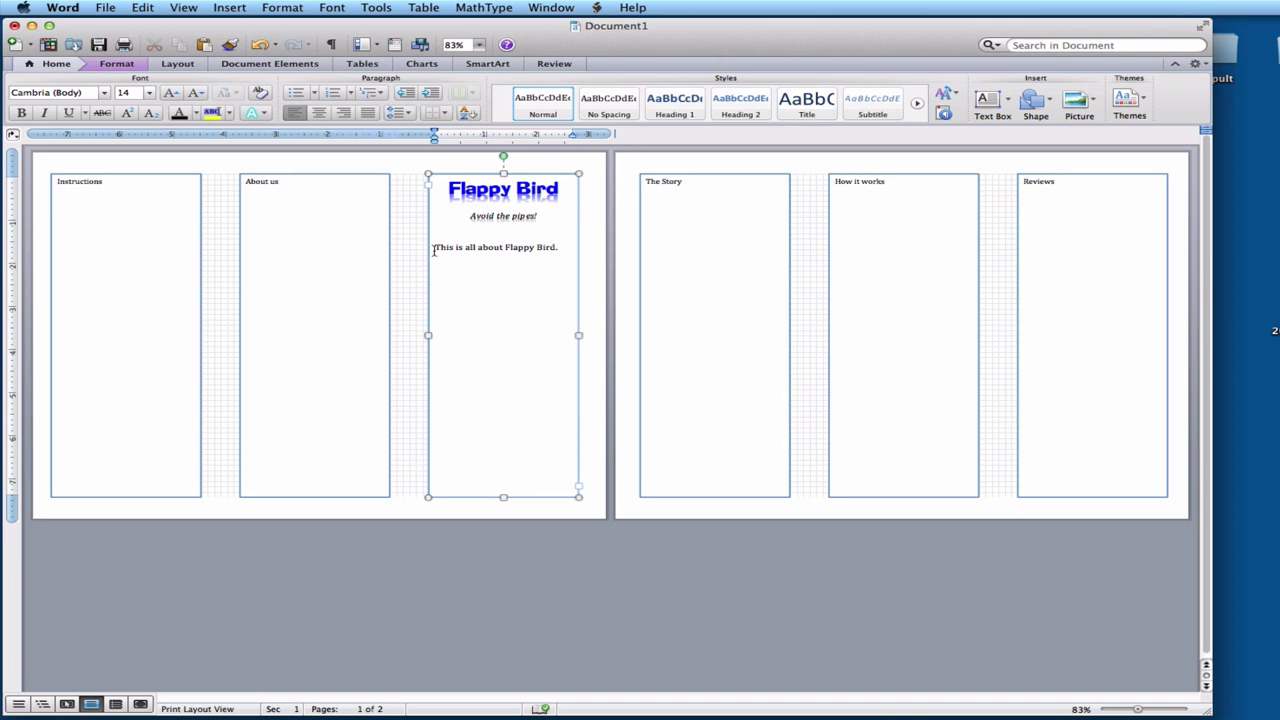
{"action": "key", "text": "Return"}
Step: Switch to Google Chrome, go to scratch.mit.edu and open the Flappy Bird project from the account's own projects
{"action": "key", "text": "super+Tab"}
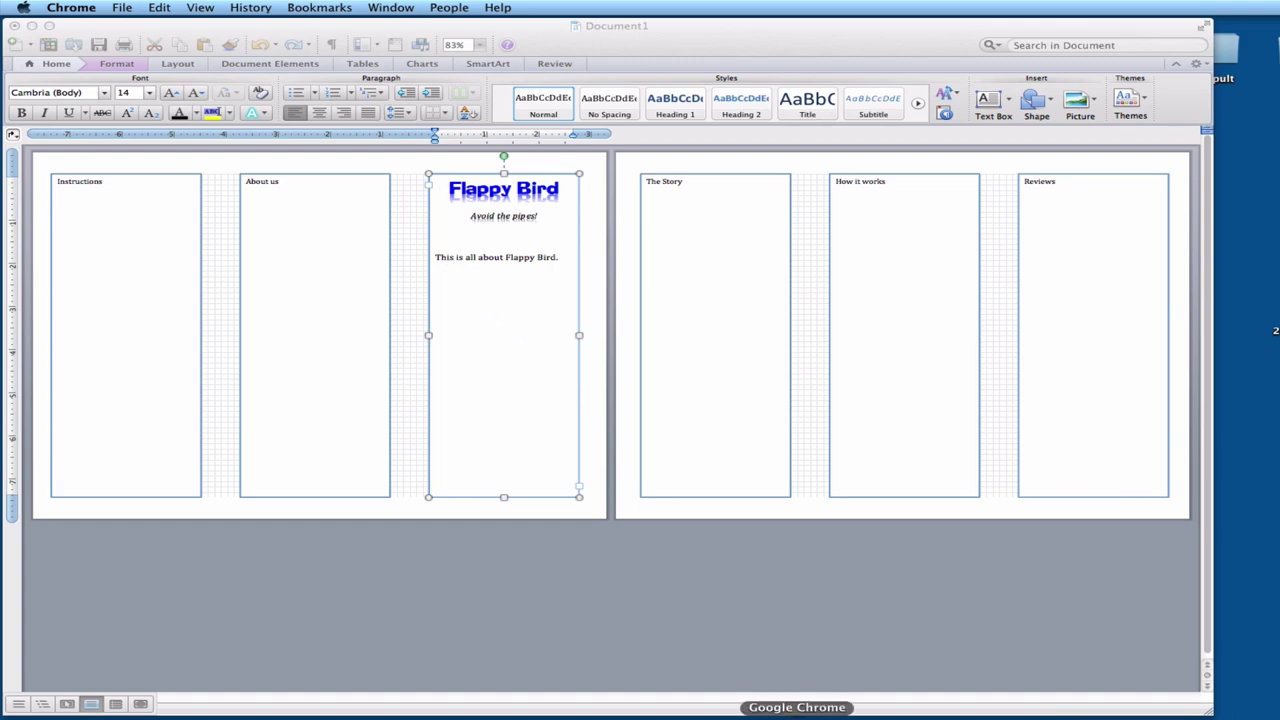
{"action": "left_click", "coordinate": [797, 714]}
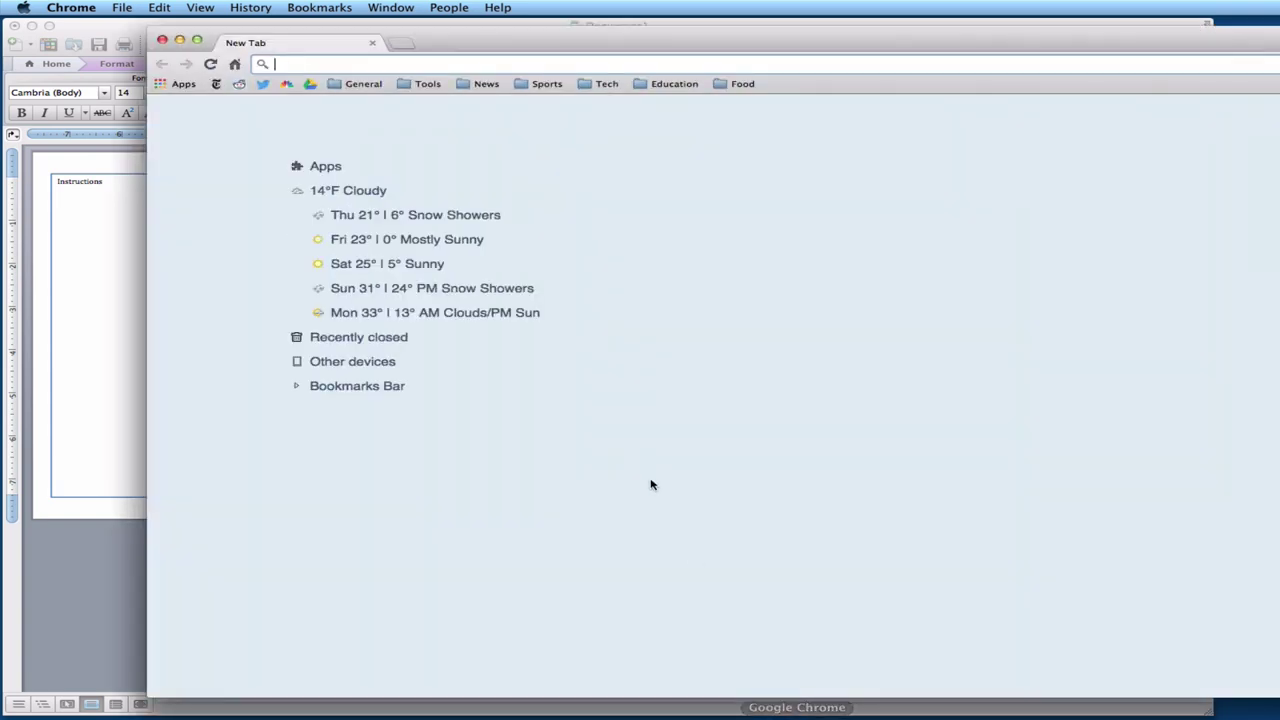
{"action": "left_click", "coordinate": [660, 84]}
{"action": "left_click", "coordinate": [668, 222]}
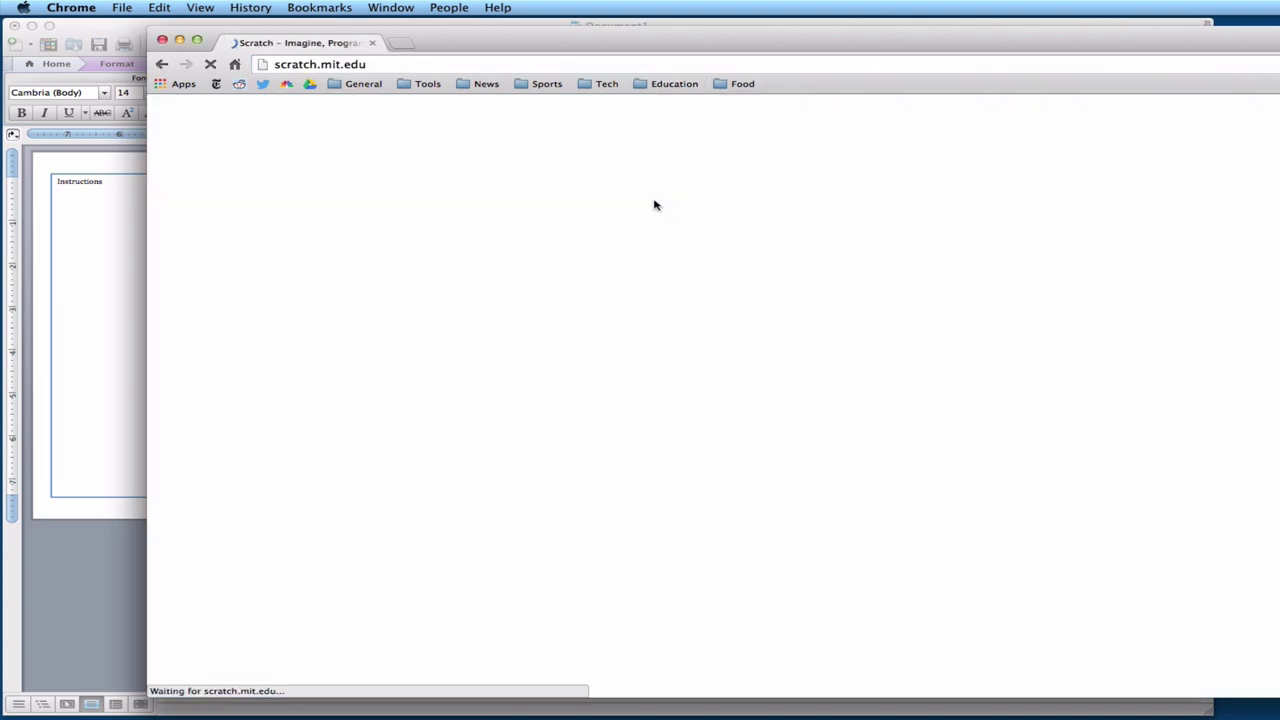
{"action": "left_click", "coordinate": [1093, 108]}
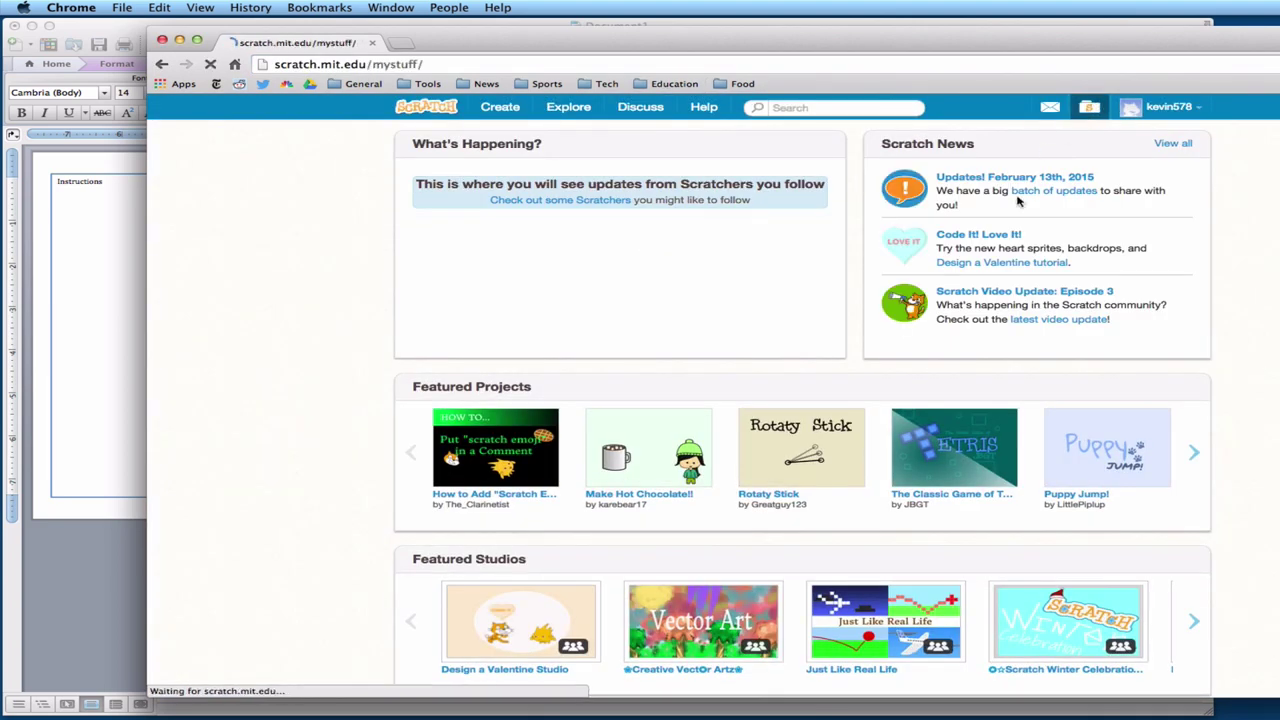
{"action": "scroll", "coordinate": [880, 270], "scroll_direction": "down", "scroll_amount": 2}
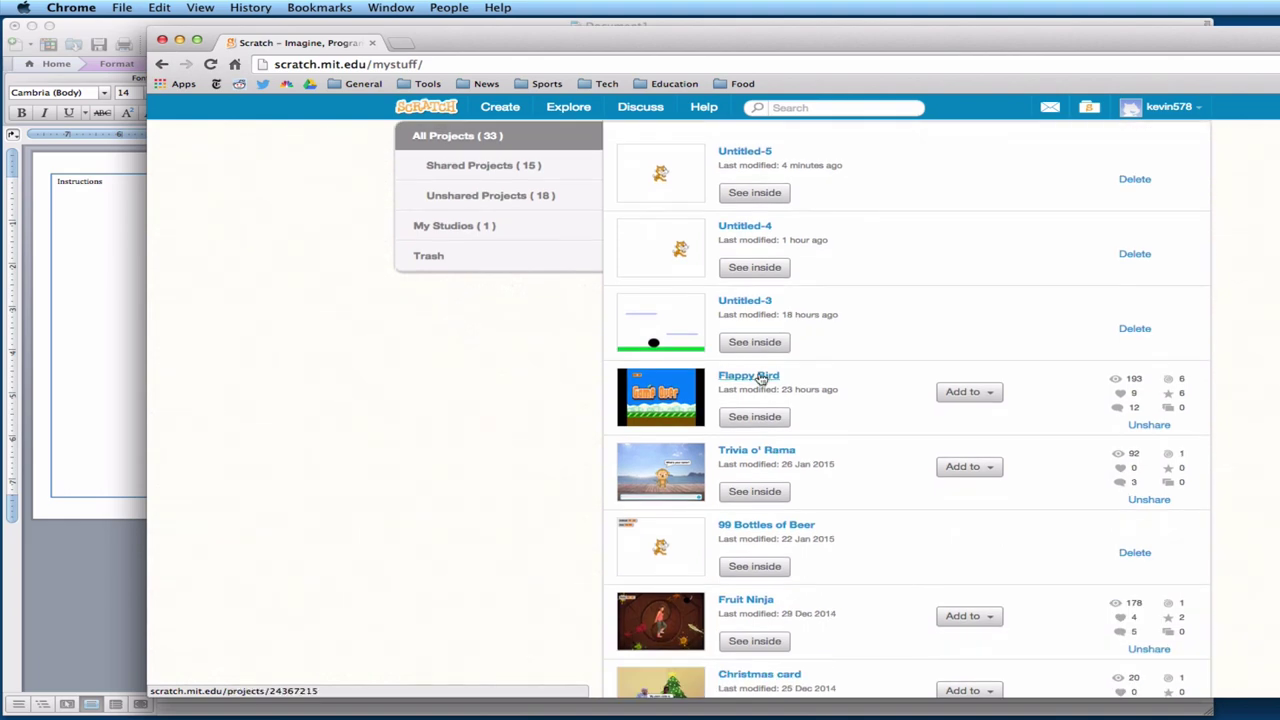
{"action": "left_click", "coordinate": [765, 373]}
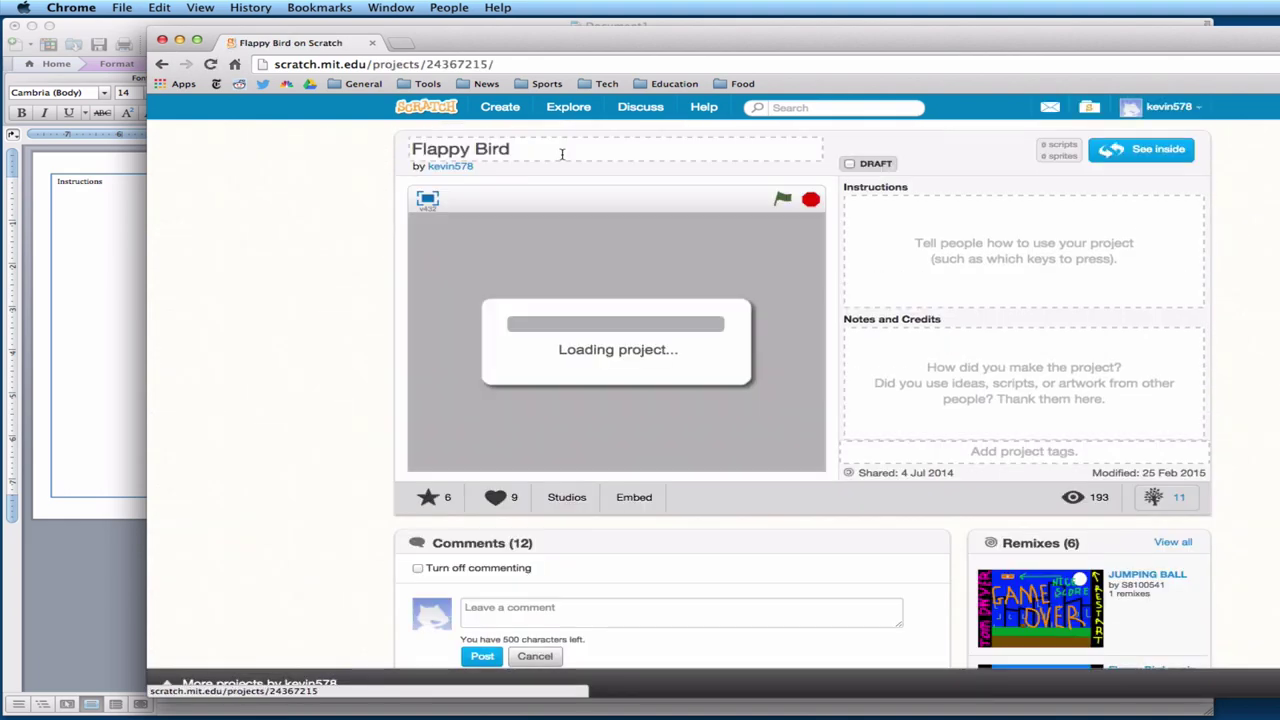
Step: Play the Flappy Bird project in full-screen view and capture screenshots of the gameplay and the Game Over screen
{"action": "left_click", "coordinate": [427, 199]}
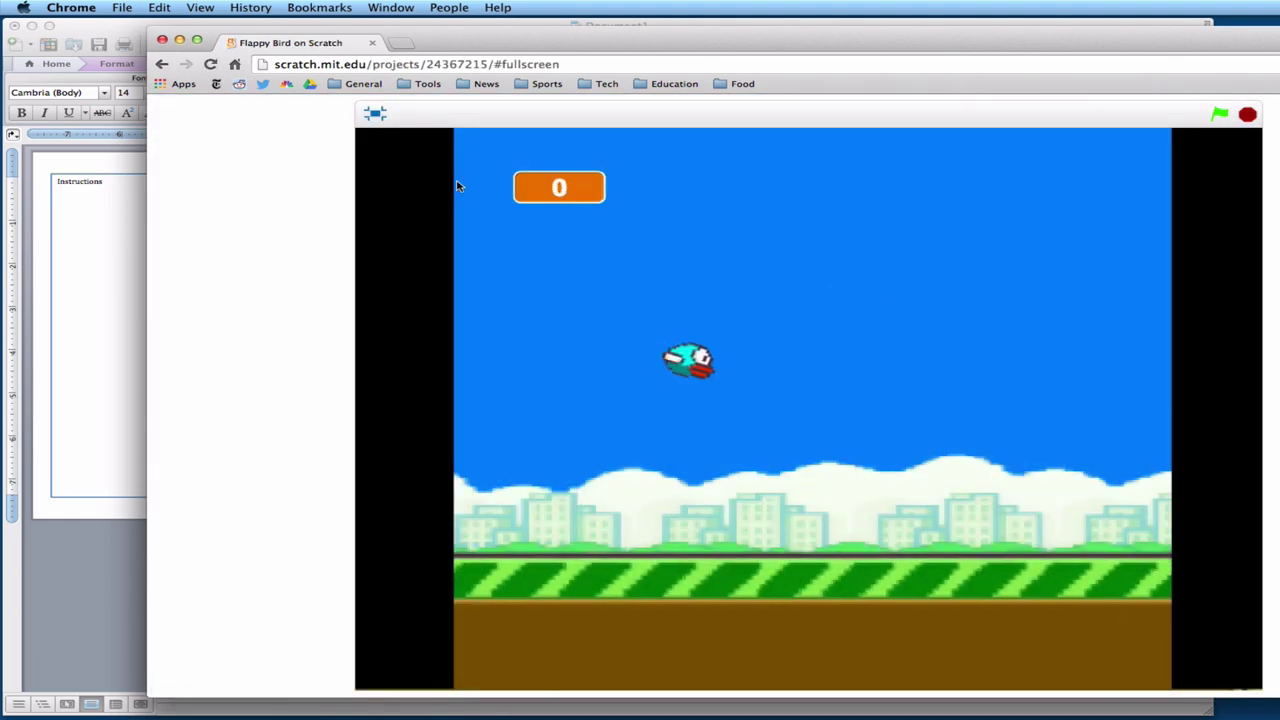
{"action": "key", "text": "space"}
{"action": "key", "text": "space"}
{"action": "key", "text": "space"}
{"action": "key", "text": "space"}
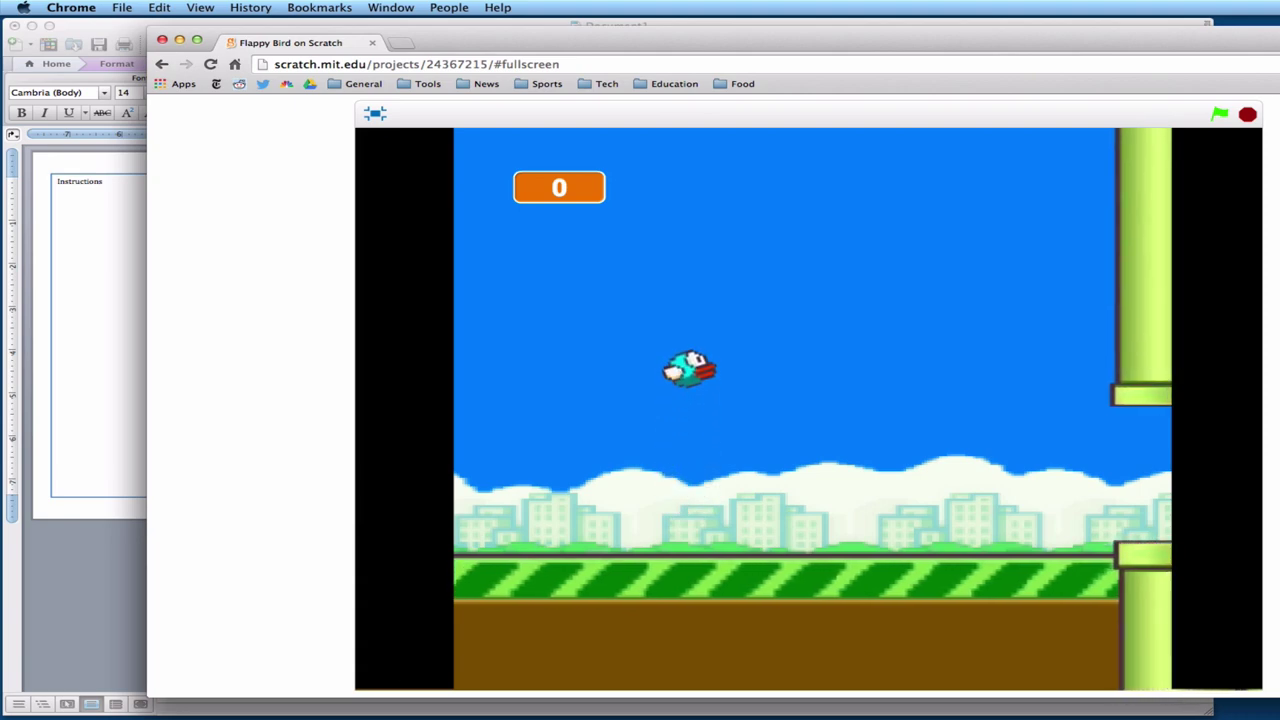
{"action": "key", "text": "space"}
{"action": "key", "text": "space"}
{"action": "key", "text": "space"}
{"action": "key", "text": "space"}
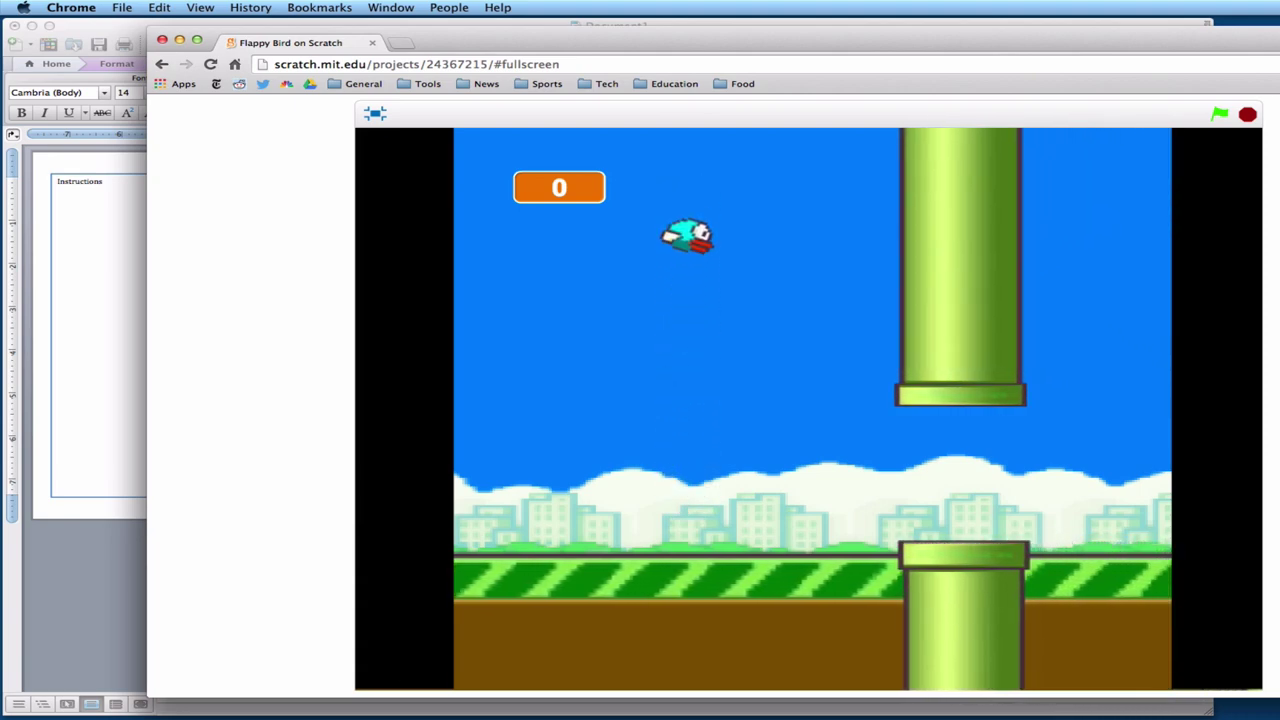
{"action": "key", "text": "space"}
{"action": "key", "text": "space"}
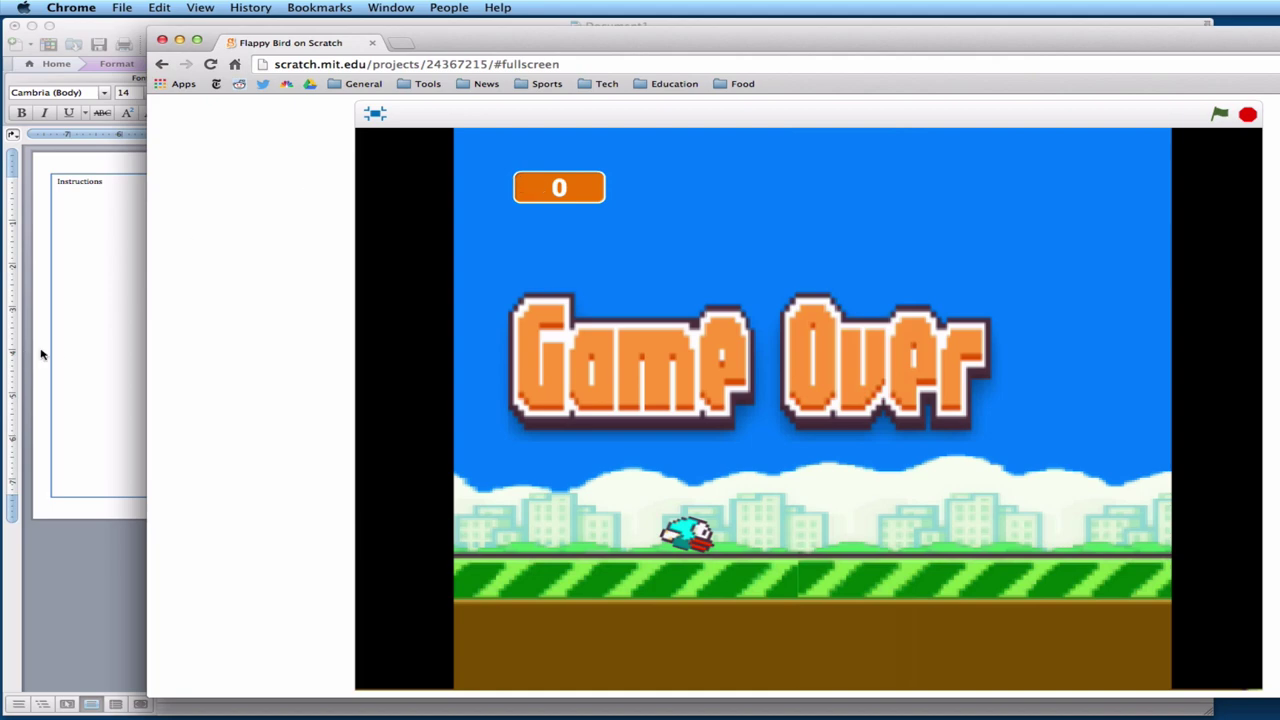
Step: Return to Word and insert the gameplay picture "Screen Shot 2015-02-26 at 10.37.58 AM" from the Desktop into the cover panel
{"action": "left_click", "coordinate": [88, 356]}
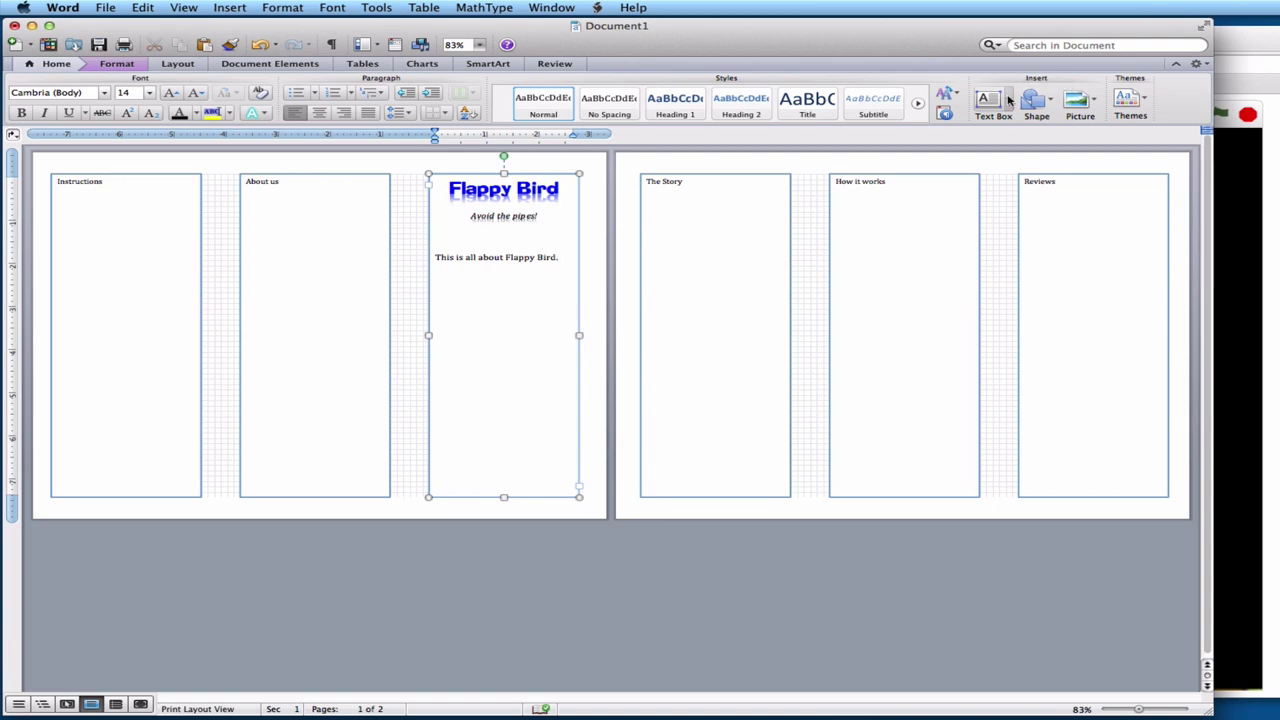
{"action": "left_click", "coordinate": [1090, 101]}
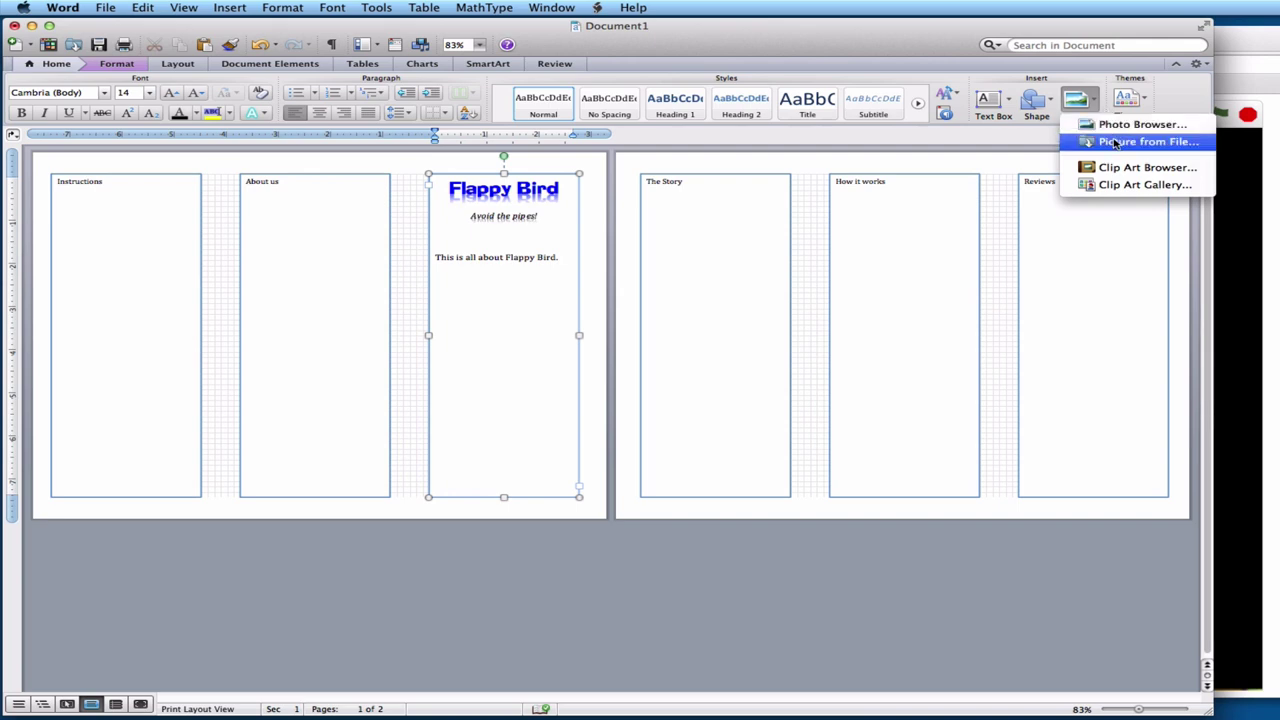
{"action": "left_click", "coordinate": [1117, 142]}
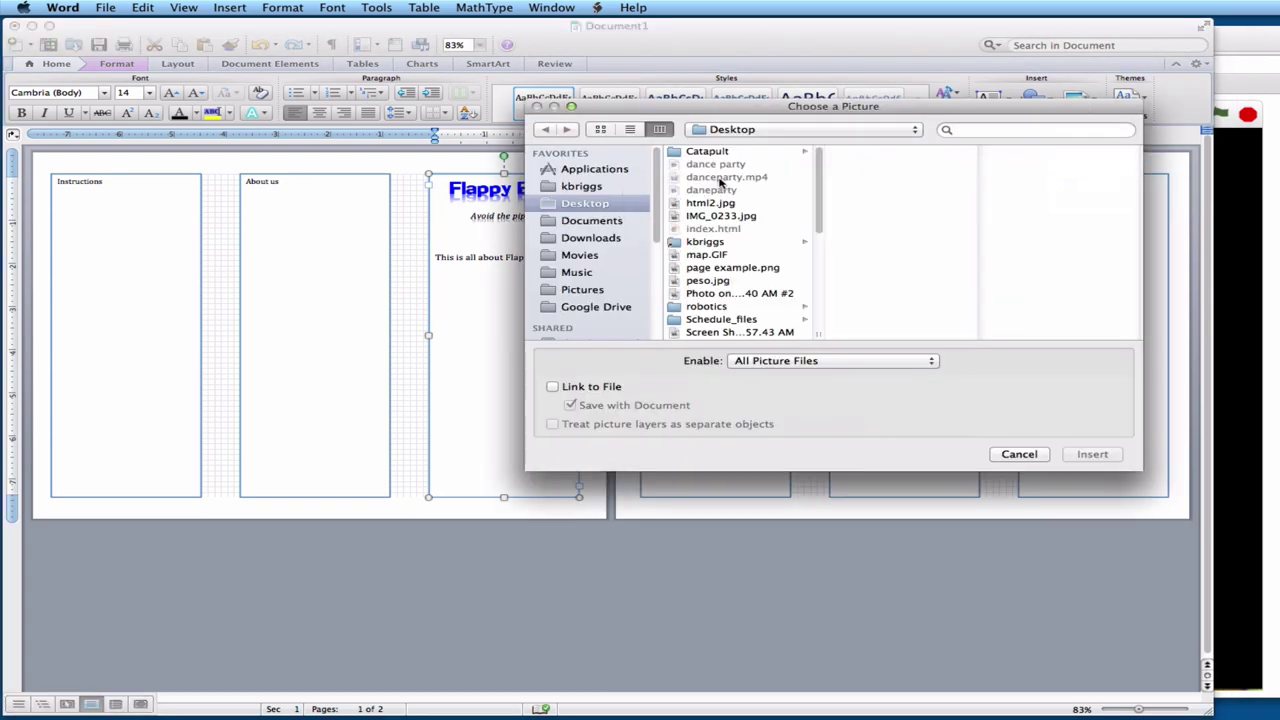
{"action": "scroll", "coordinate": [725, 183], "scroll_direction": "down", "scroll_amount": 6}
{"action": "scroll", "coordinate": [733, 186], "scroll_direction": "up", "scroll_amount": 2}
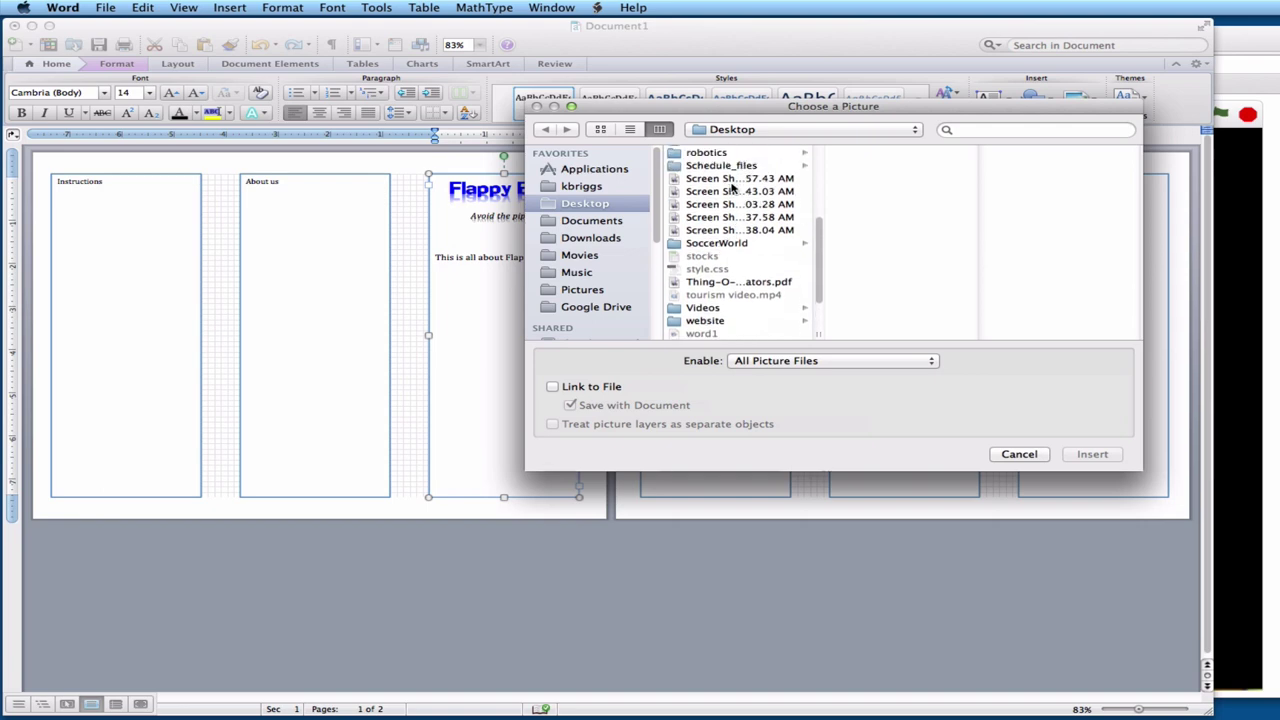
{"action": "left_click", "coordinate": [736, 230]}
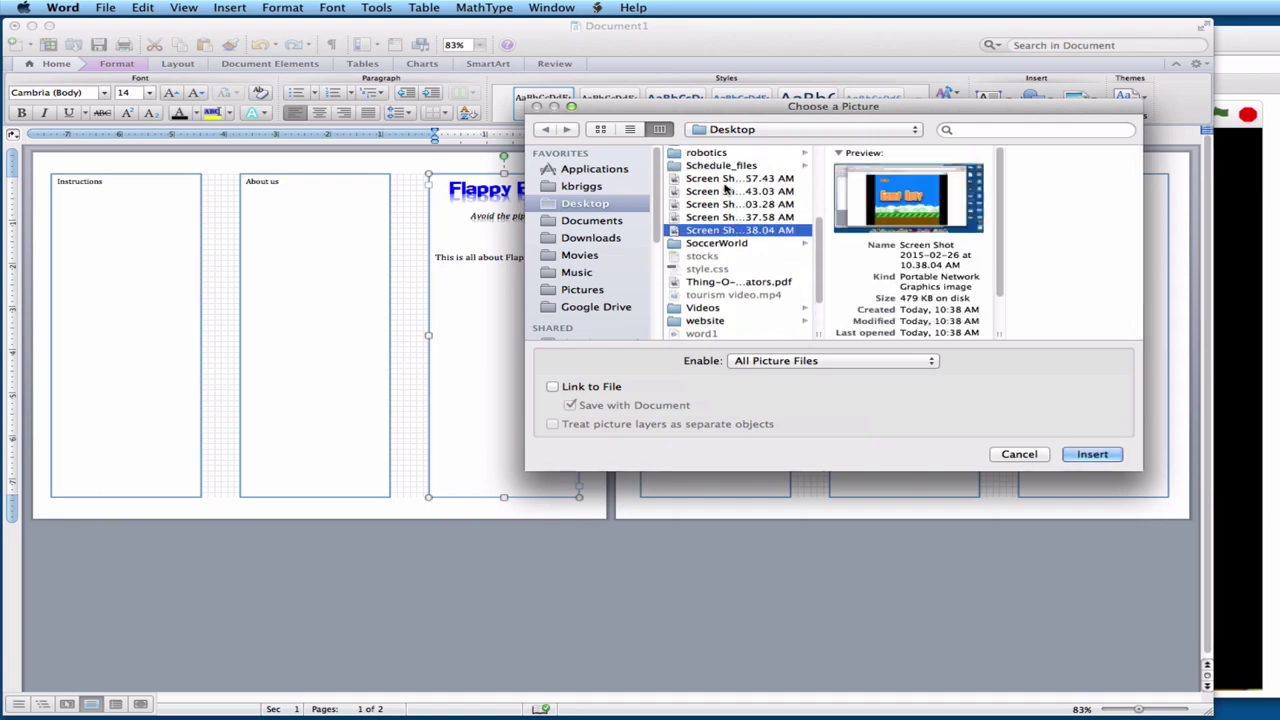
{"action": "left_click", "coordinate": [746, 218]}
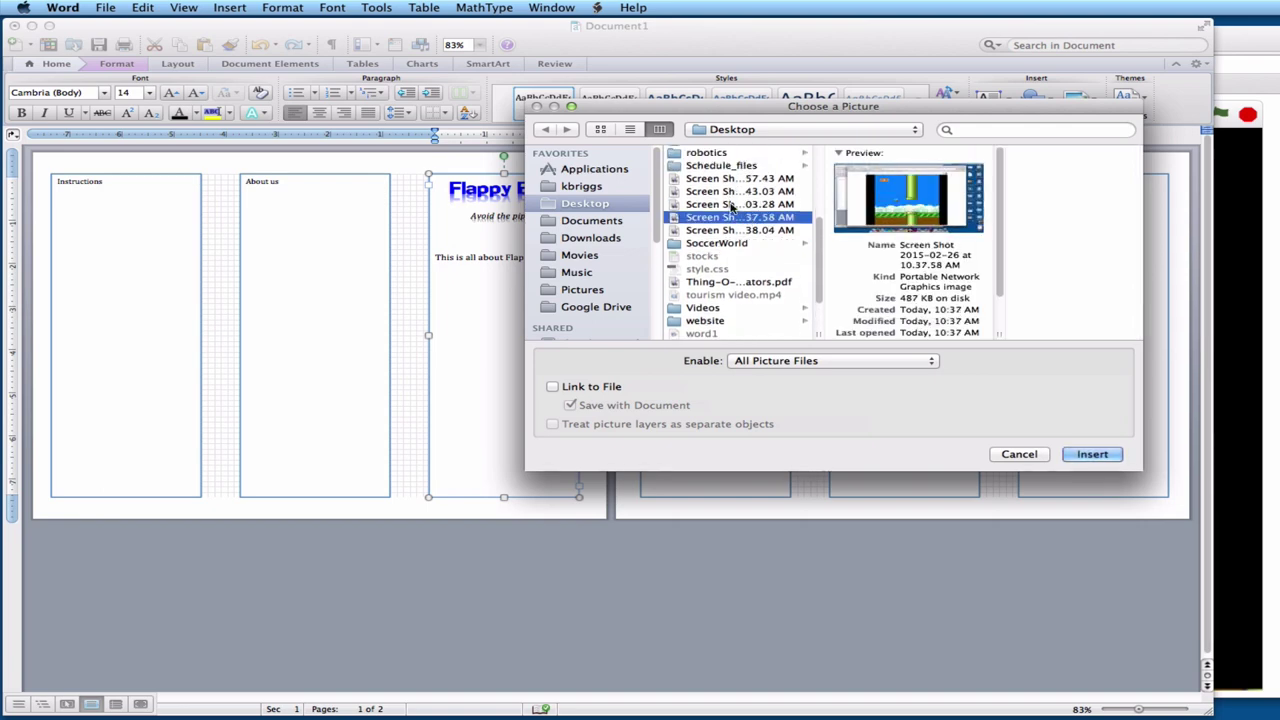
{"action": "left_click", "coordinate": [1095, 454]}
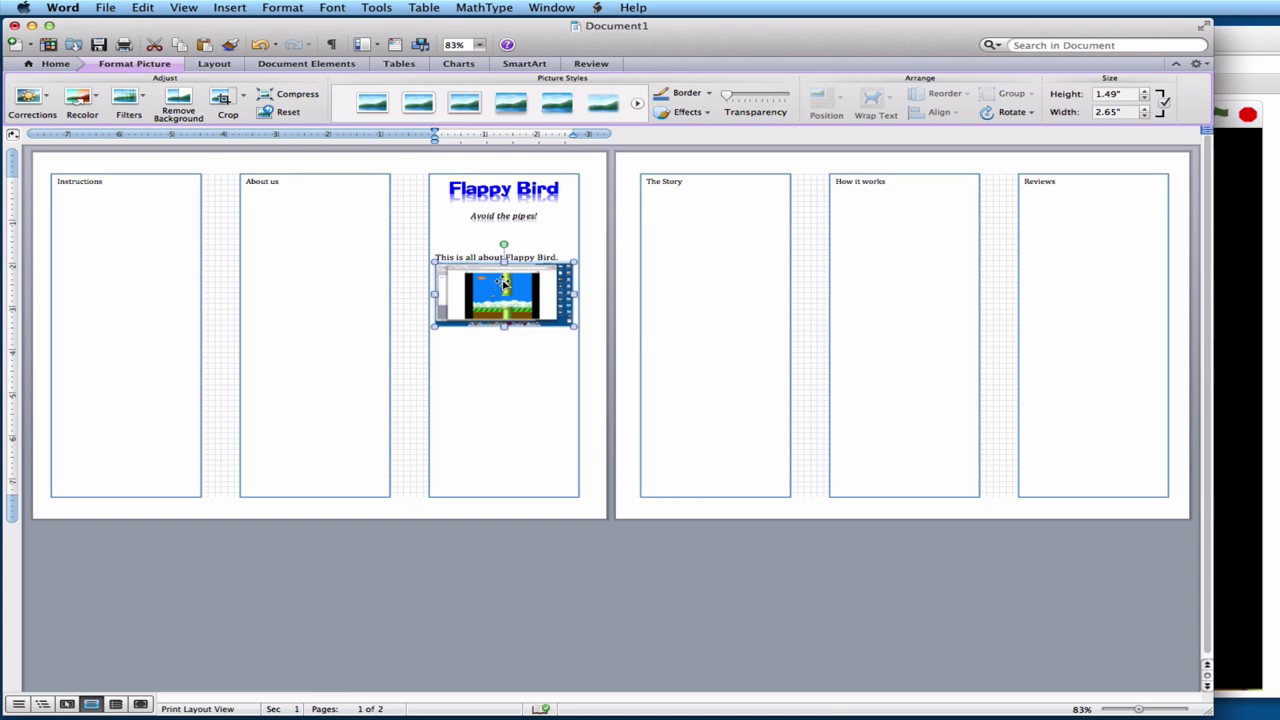
Step: Move the inserted screenshot out of the text boxes and set its text wrapping to In Front of Text
{"action": "left_click_drag", "start_coordinate": [504, 288], "coordinate": [345, 318]}
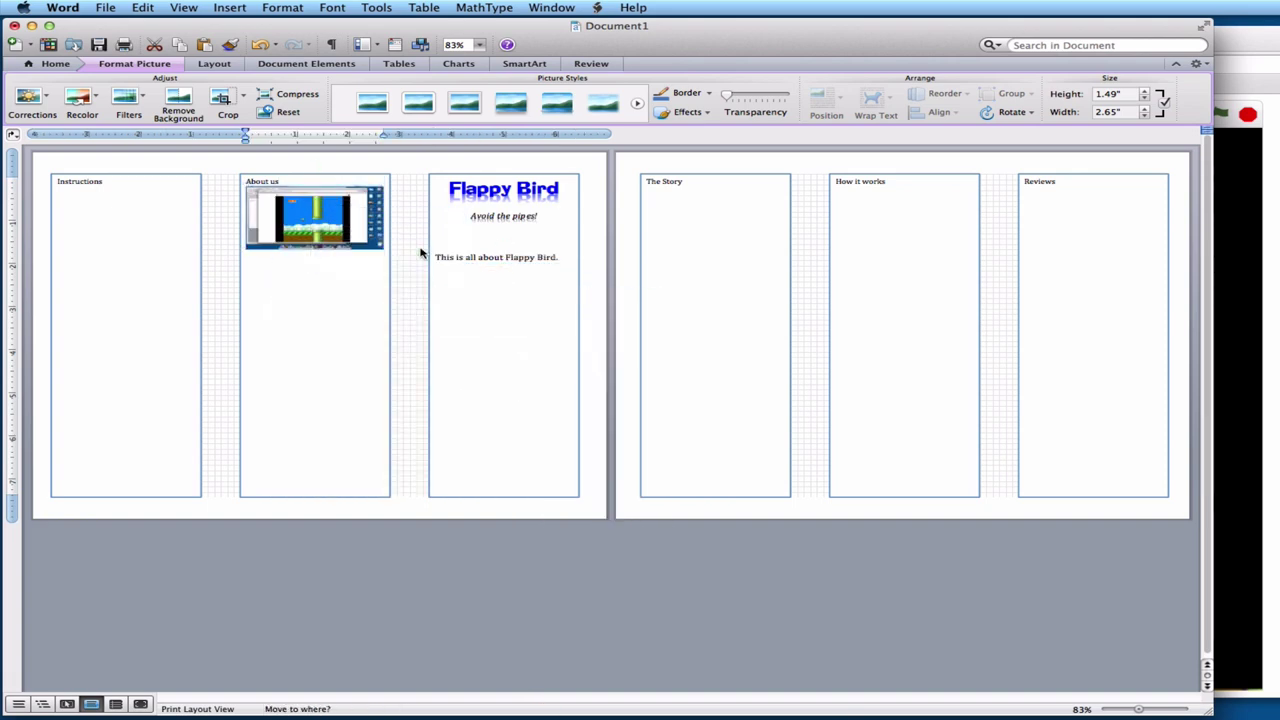
{"action": "left_click_drag", "start_coordinate": [421, 254], "coordinate": [423, 252]}
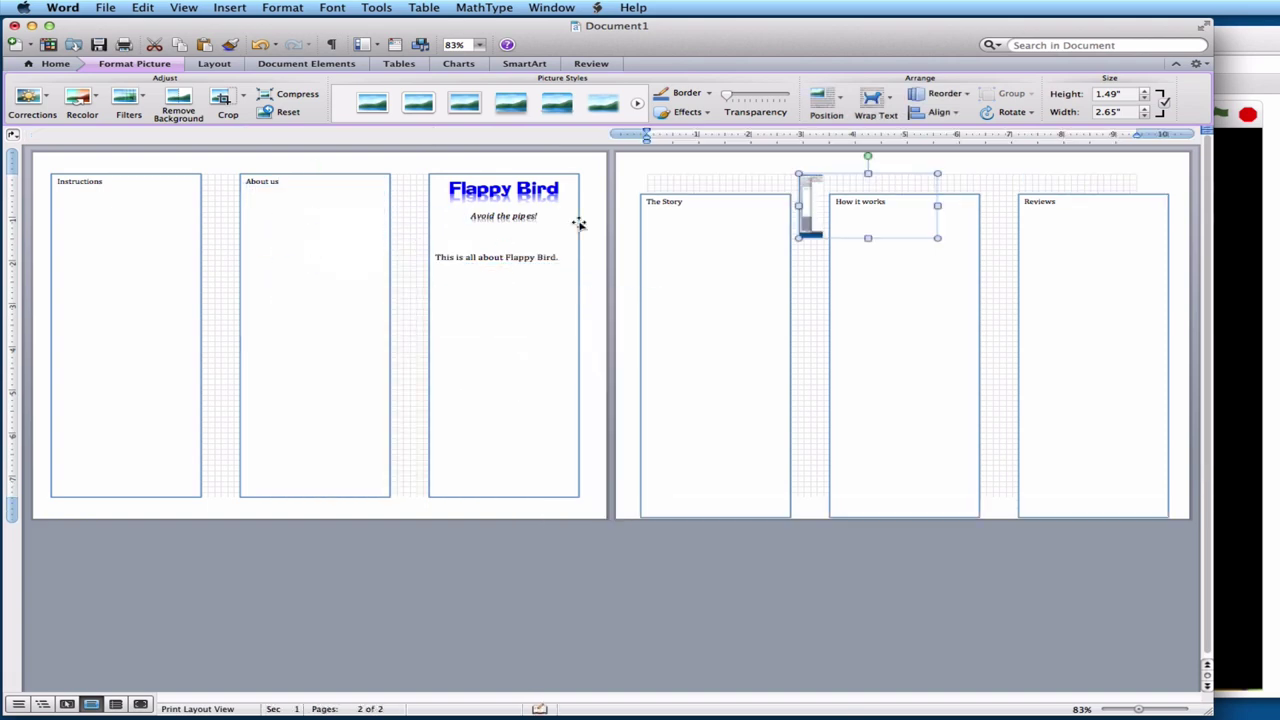
{"action": "left_click", "coordinate": [889, 98]}
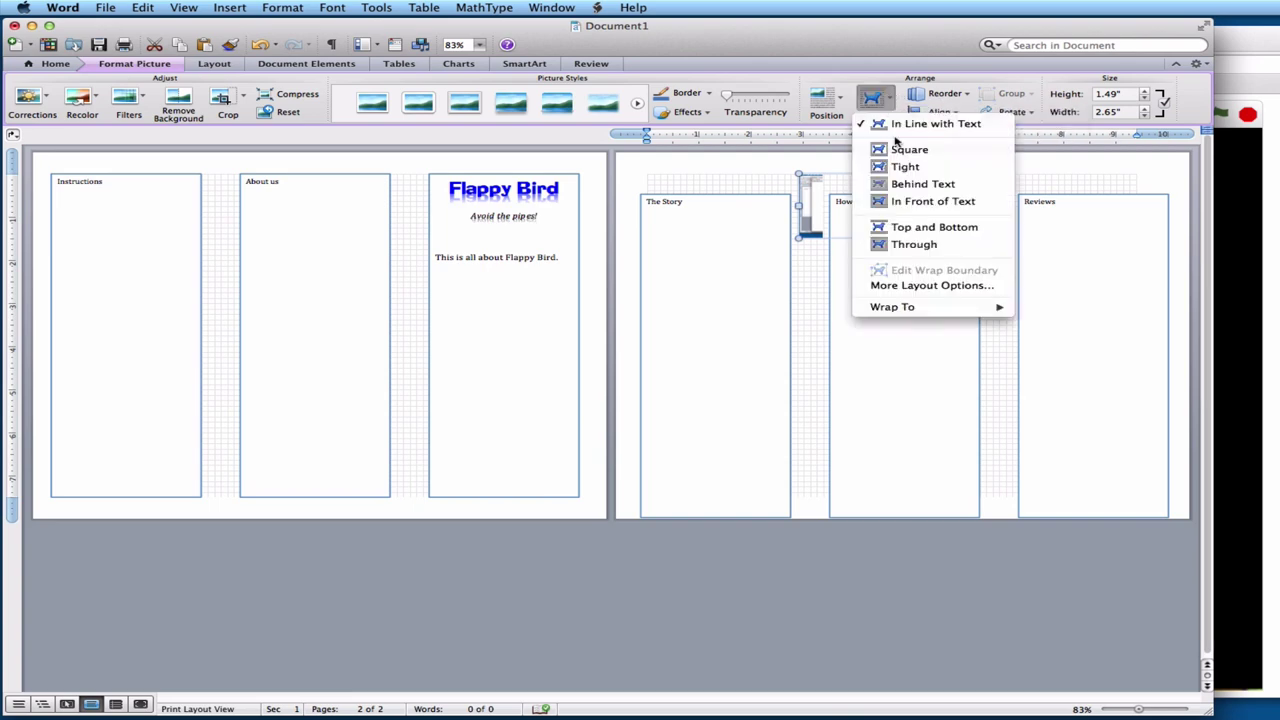
{"action": "left_click", "coordinate": [922, 202]}
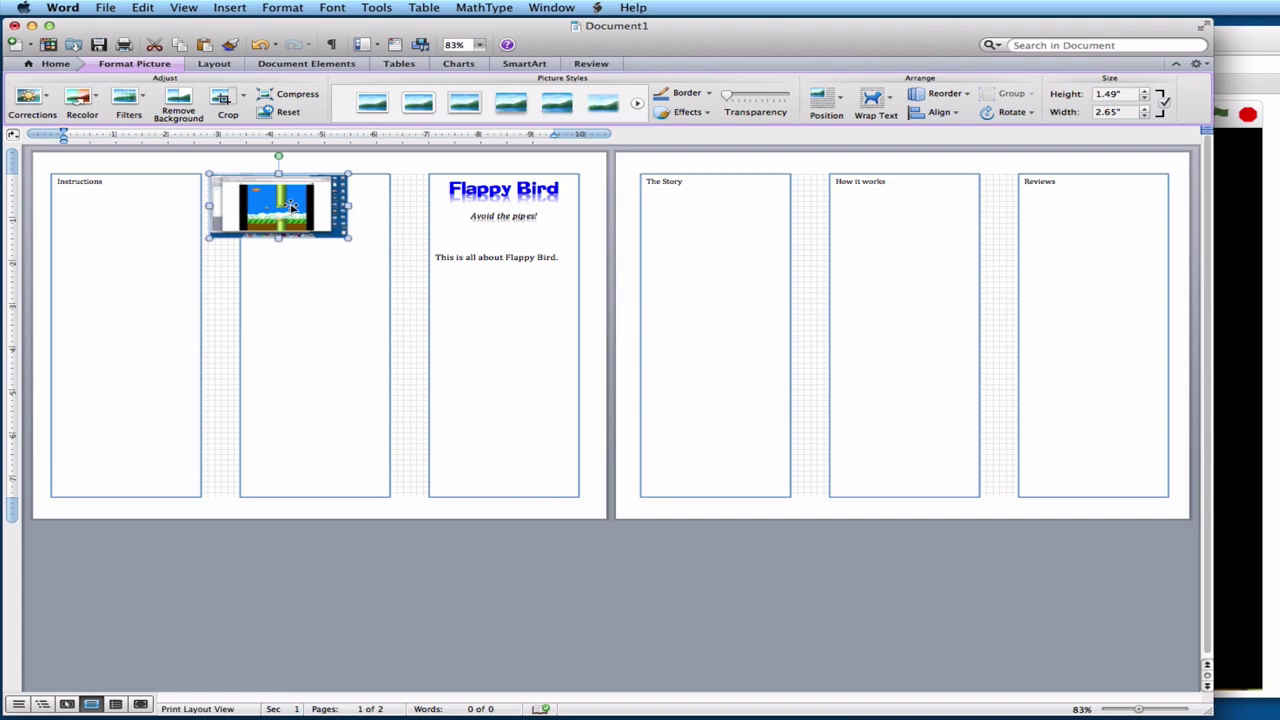
Step: Place the screenshot below the cover panel's text and resize it to about 2" high by 2.89" wide to fit the panel's width
{"action": "left_click_drag", "start_coordinate": [291, 207], "coordinate": [580, 364]}
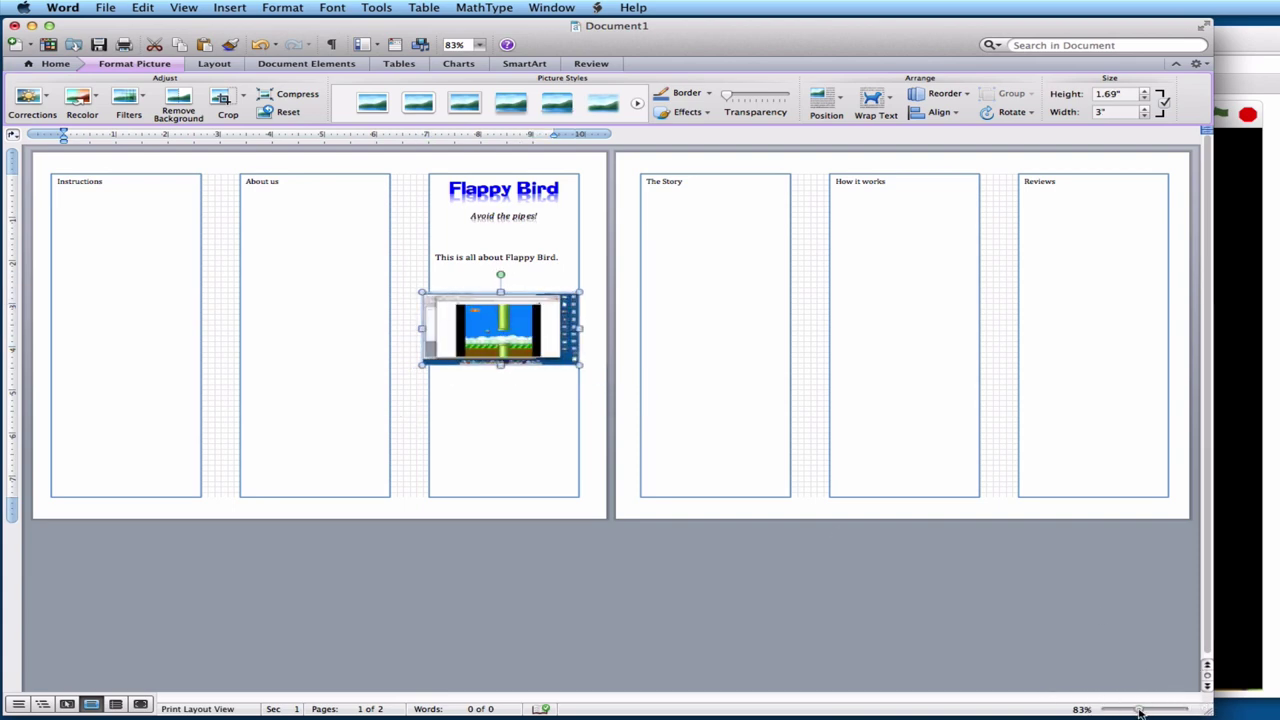
{"action": "left_click_drag", "start_coordinate": [1140, 710], "coordinate": [1147, 710]}
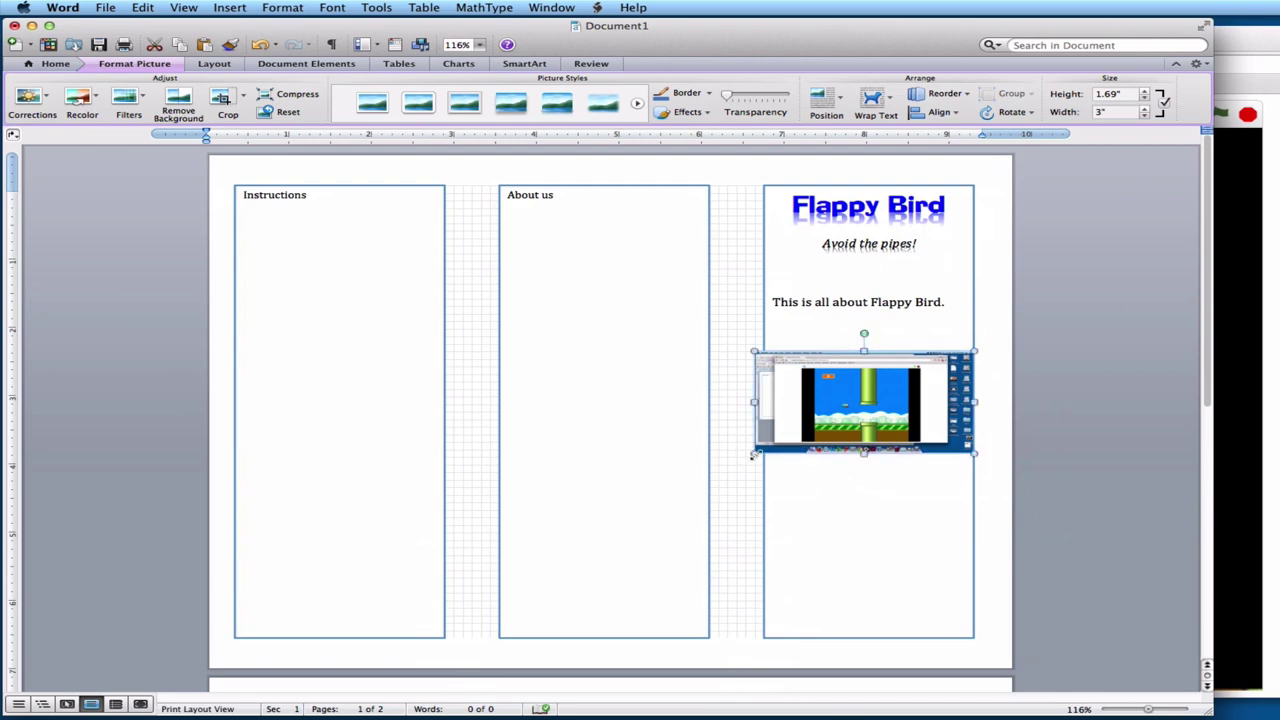
{"action": "mouse_move", "coordinate": [753, 455]}
{"action": "left_mouse_down"}
{"action": "mouse_move", "coordinate": [813, 425]}
{"action": "mouse_move", "coordinate": [766, 448]}
{"action": "left_mouse_up"}
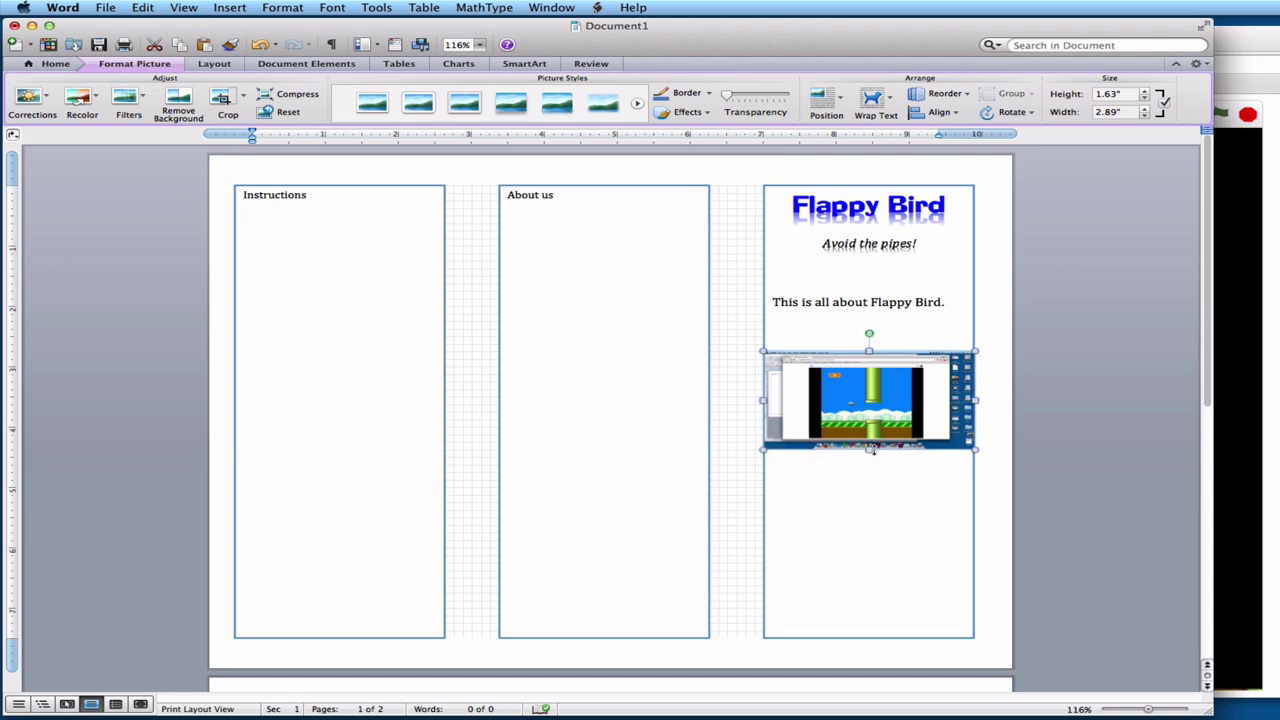
{"action": "left_click_drag", "start_coordinate": [868, 449], "coordinate": [868, 470]}
{"action": "left_click", "coordinate": [871, 511]}
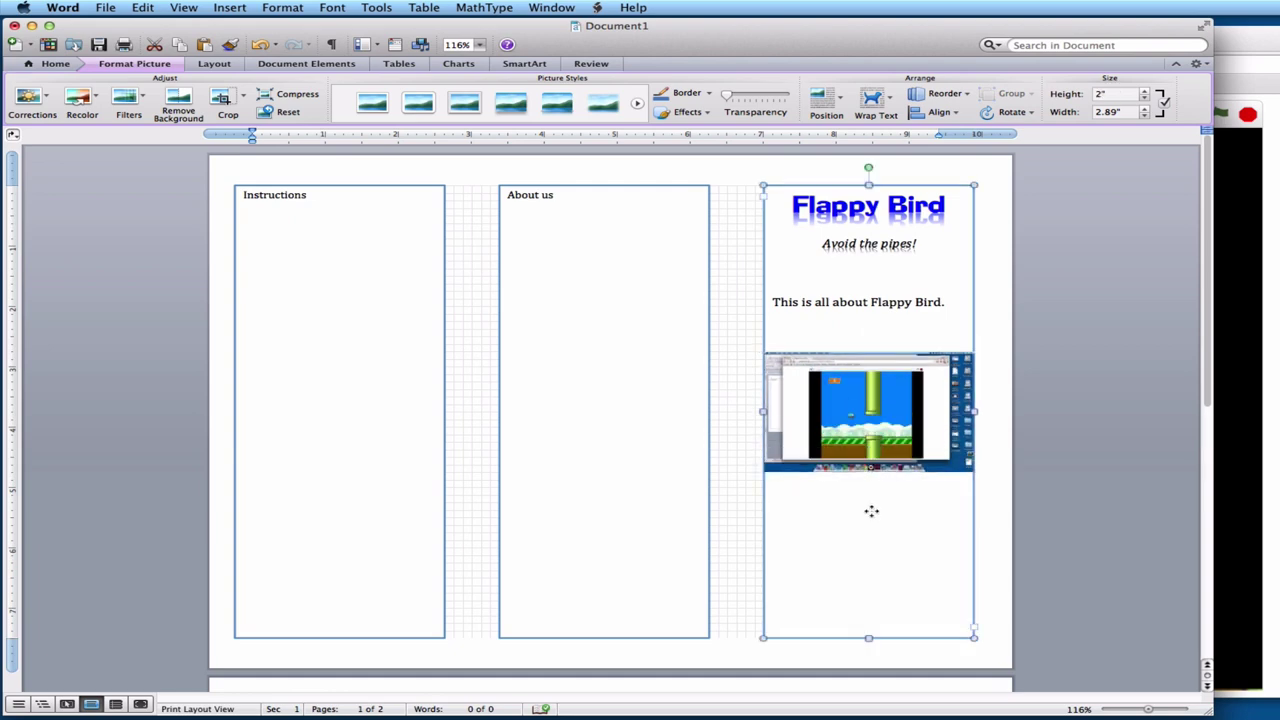
{"action": "left_click", "coordinate": [868, 445]}
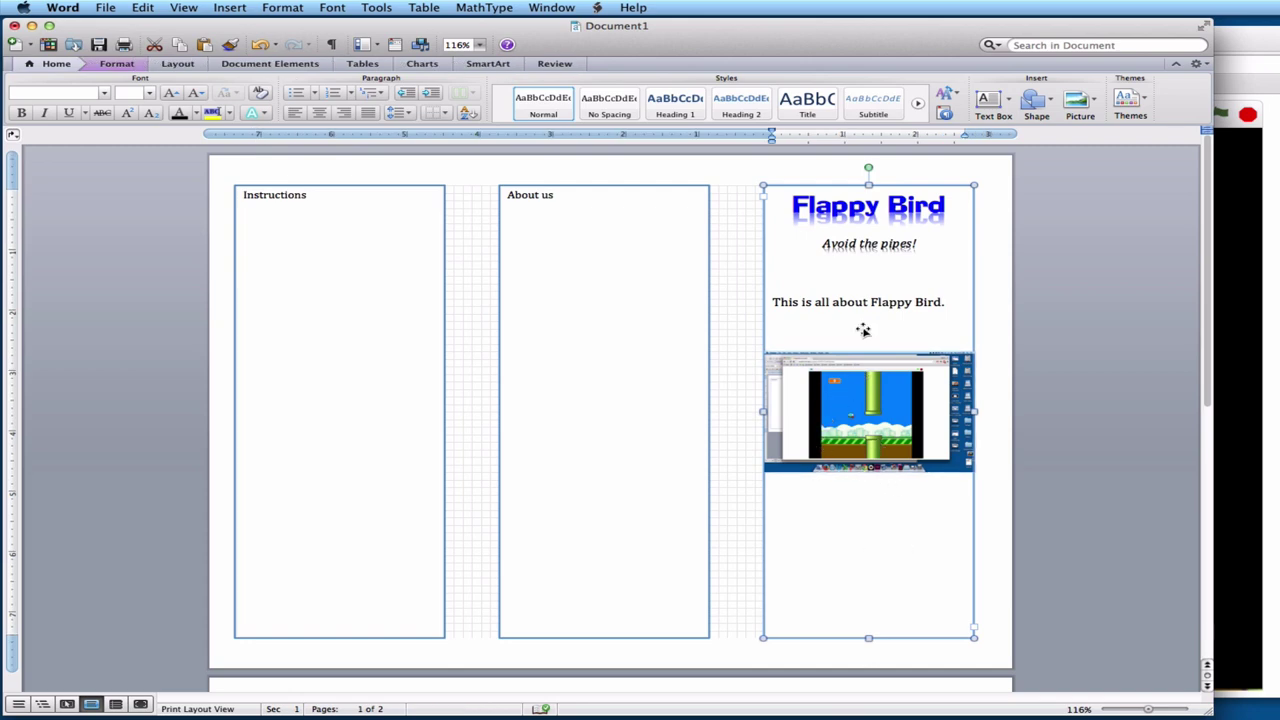
Step: Add the text "Read on for more info about our game!" below the screenshot in the cover panel
{"action": "left_click", "coordinate": [950, 302]}
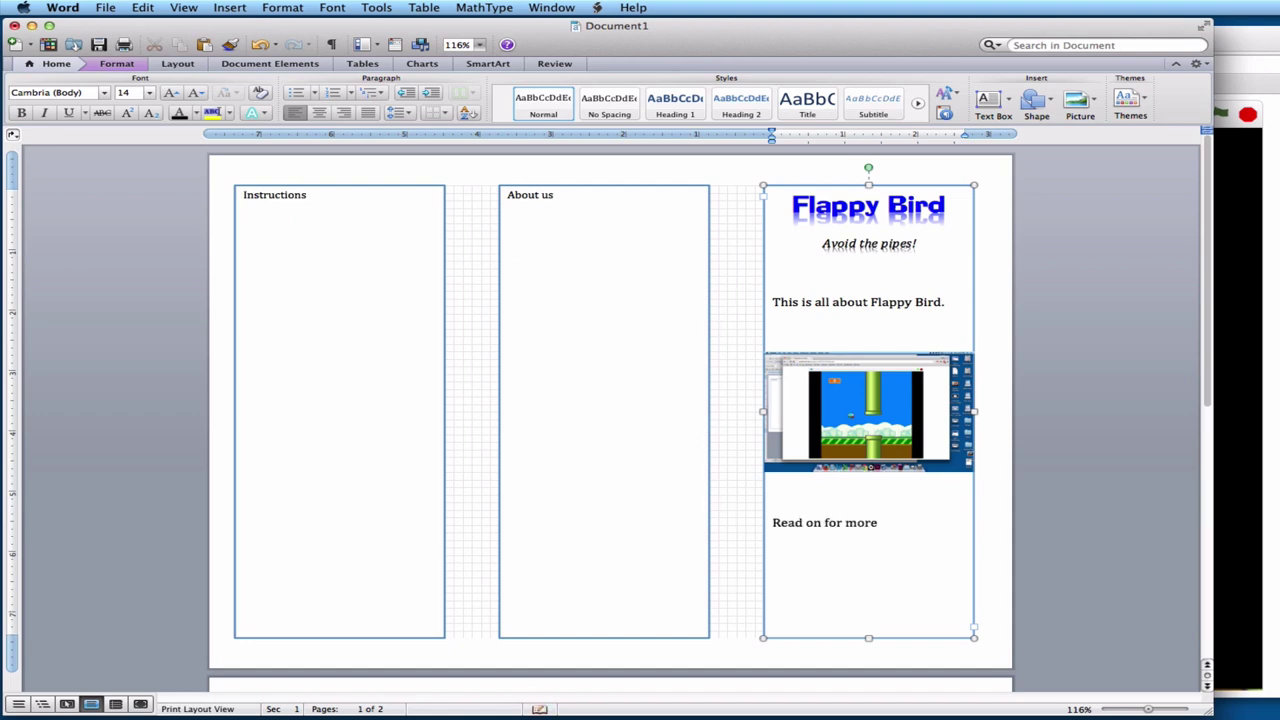
{"action": "type", "text": "t our"}
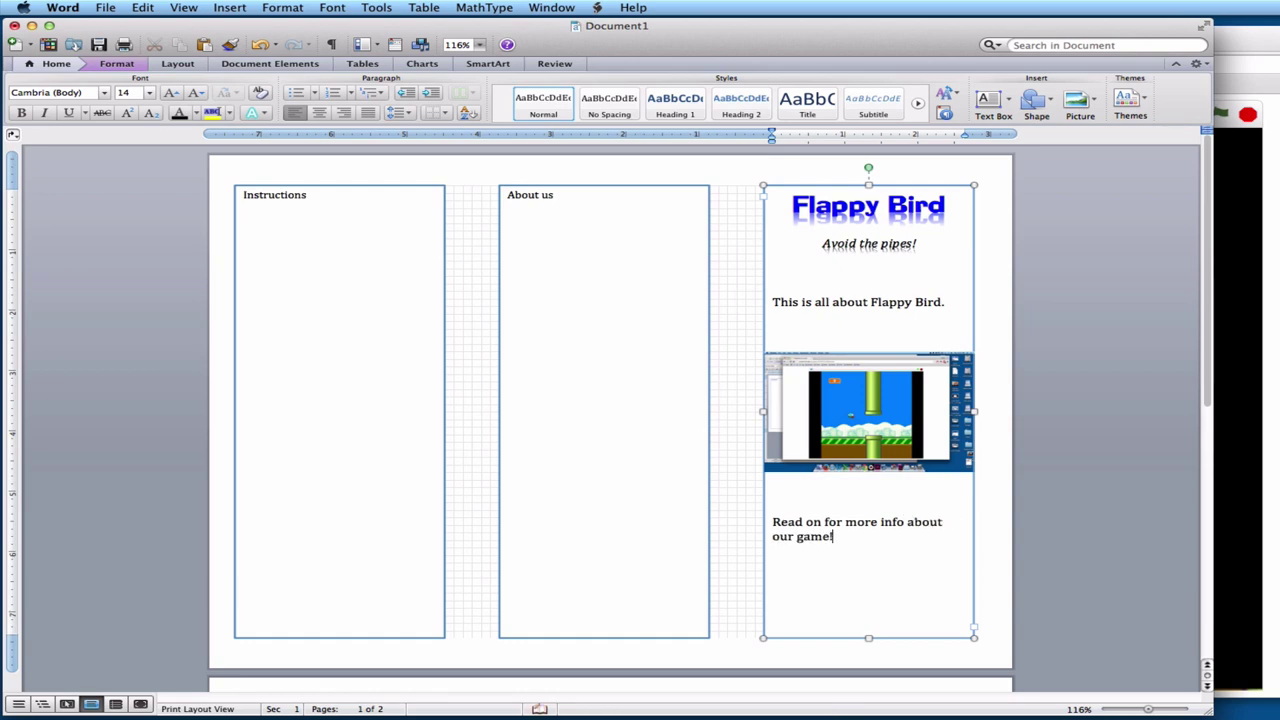
{"action": "type", "text": " game!"}
{"action": "key", "text": "Return"}
{"action": "left_click", "coordinate": [943, 302]}
{"action": "type", "text": "."}
Step: Draw a right block arrow about 0.75" high by 2.5" wide beneath the cover panel's closing text
{"action": "left_click", "coordinate": [1036, 99]}
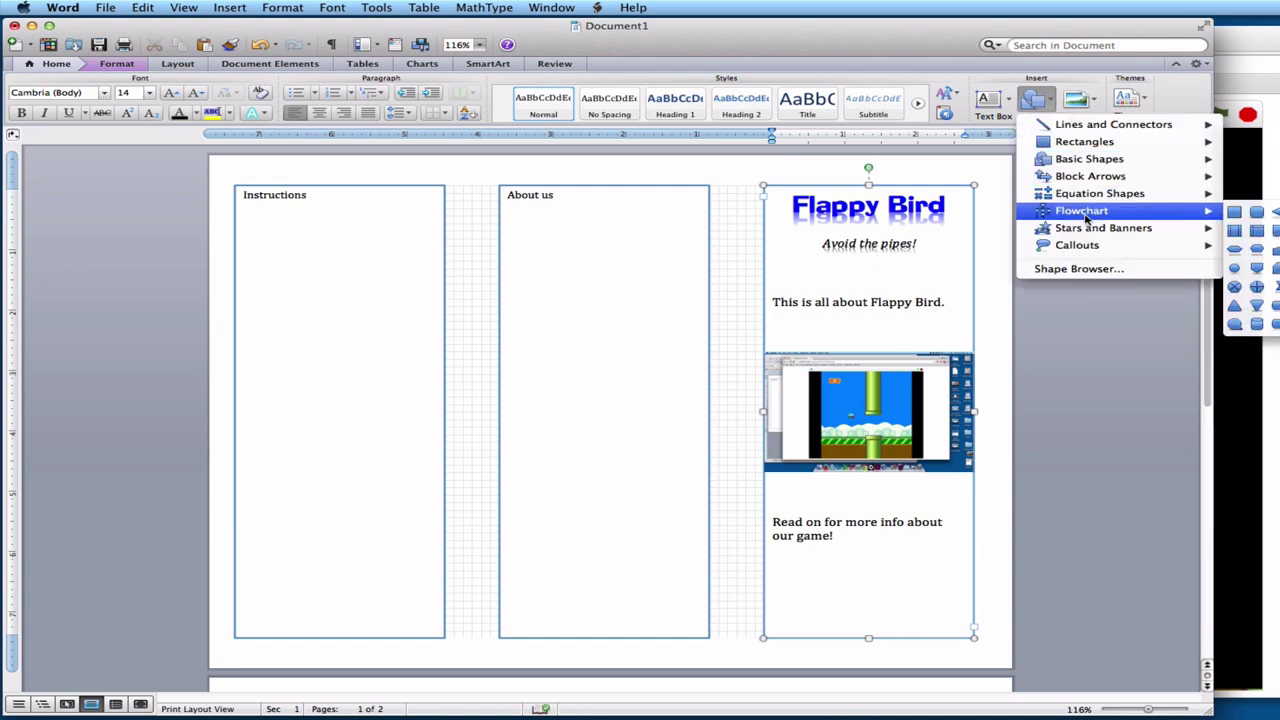
{"action": "mouse_move", "coordinate": [1083, 177]}
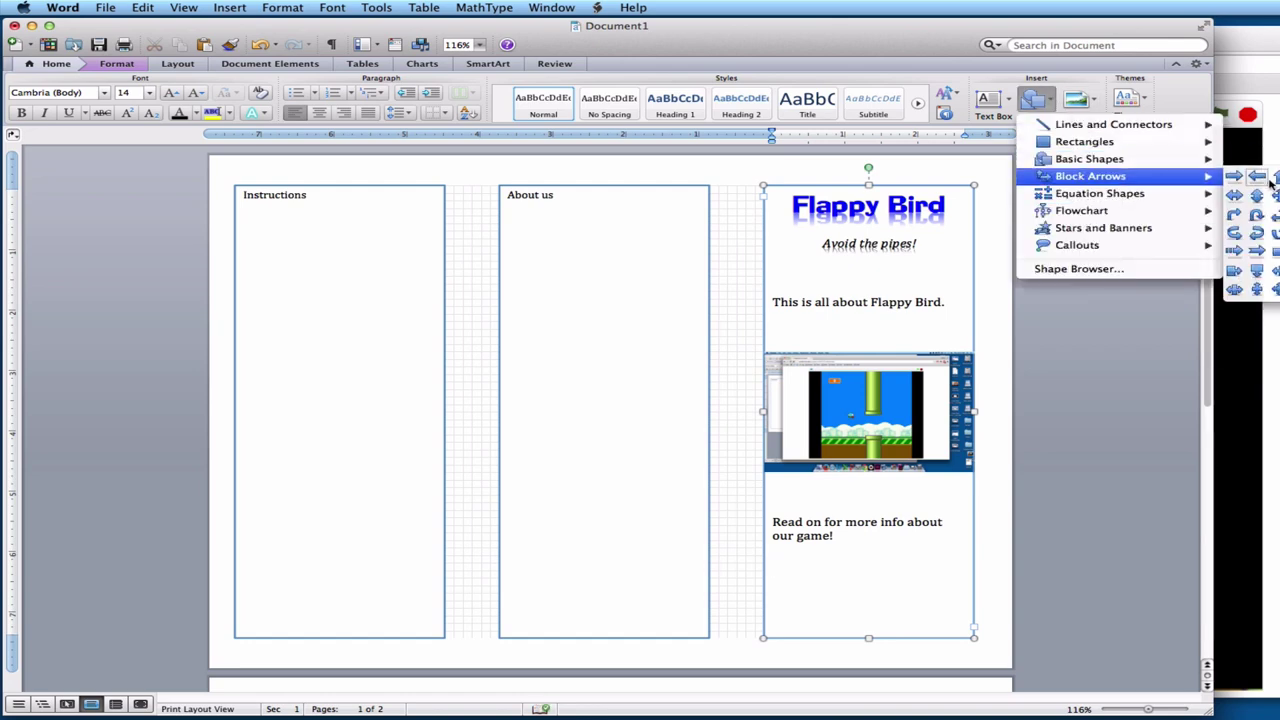
{"action": "left_click", "coordinate": [1233, 179]}
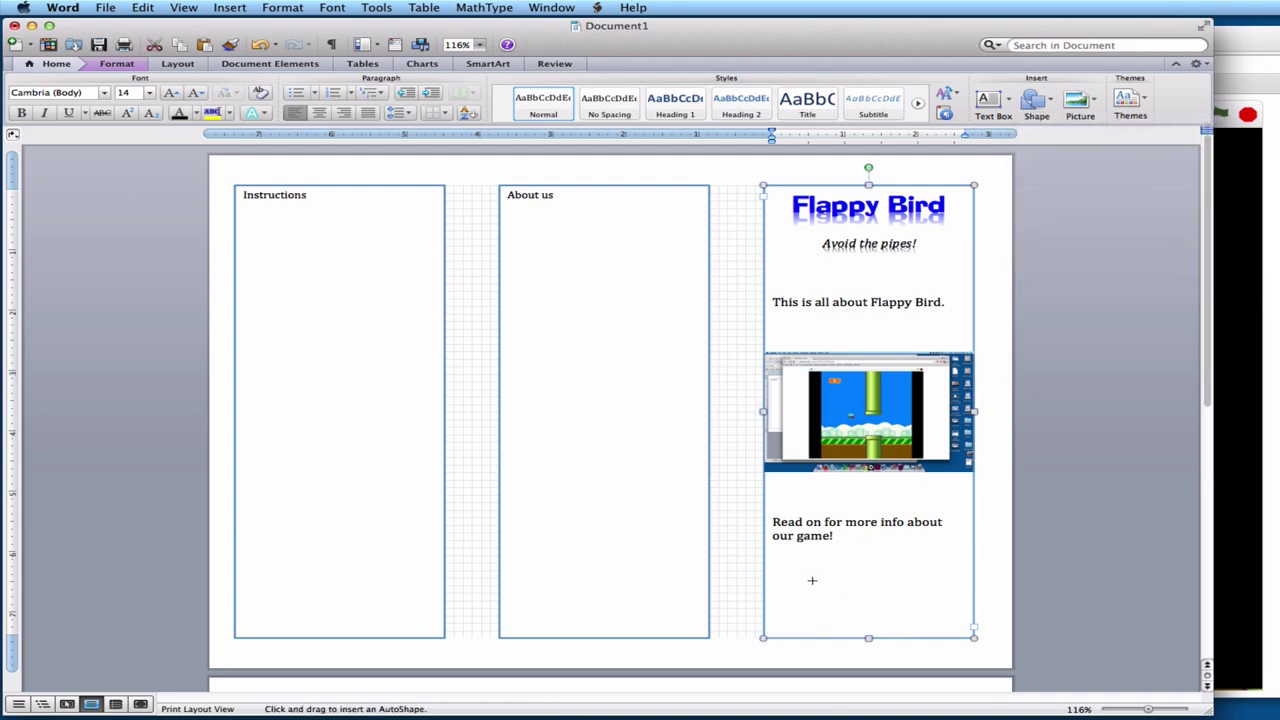
{"action": "left_click_drag", "start_coordinate": [782, 563], "coordinate": [955, 604]}
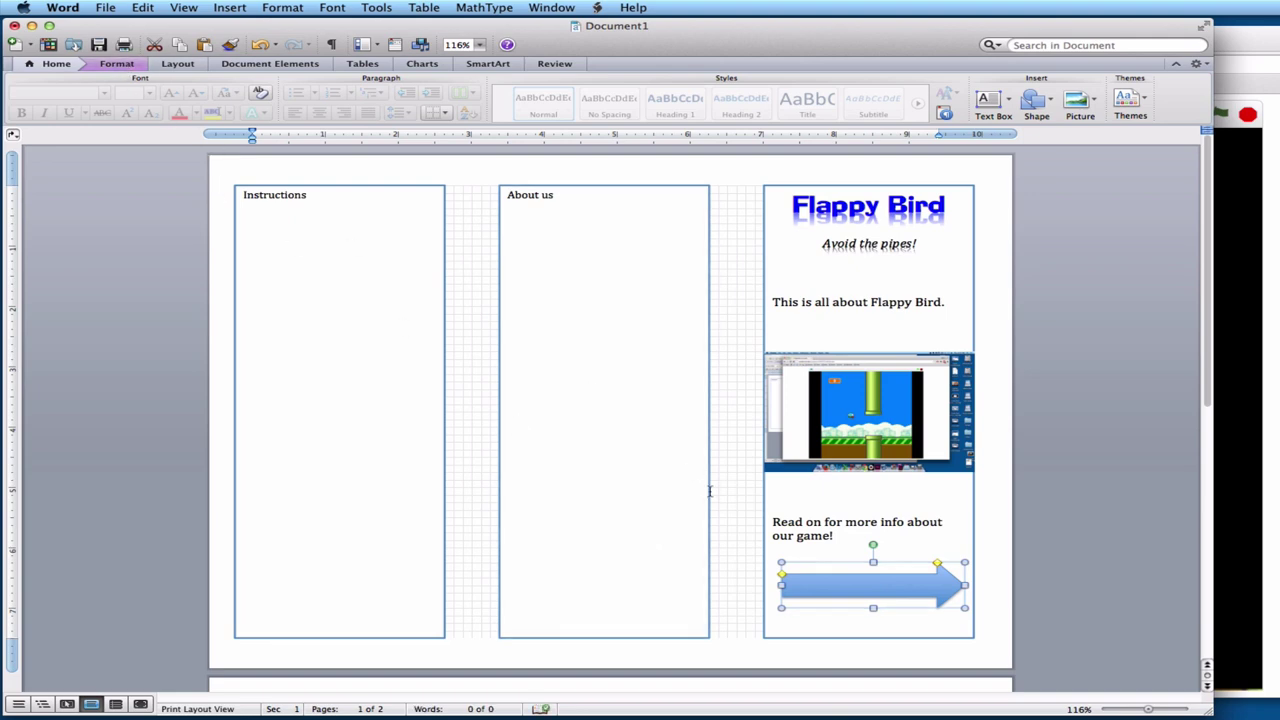
Step: Apply a red shape style to the arrow and add a reflection effect below it
{"action": "left_click", "coordinate": [116, 62]}
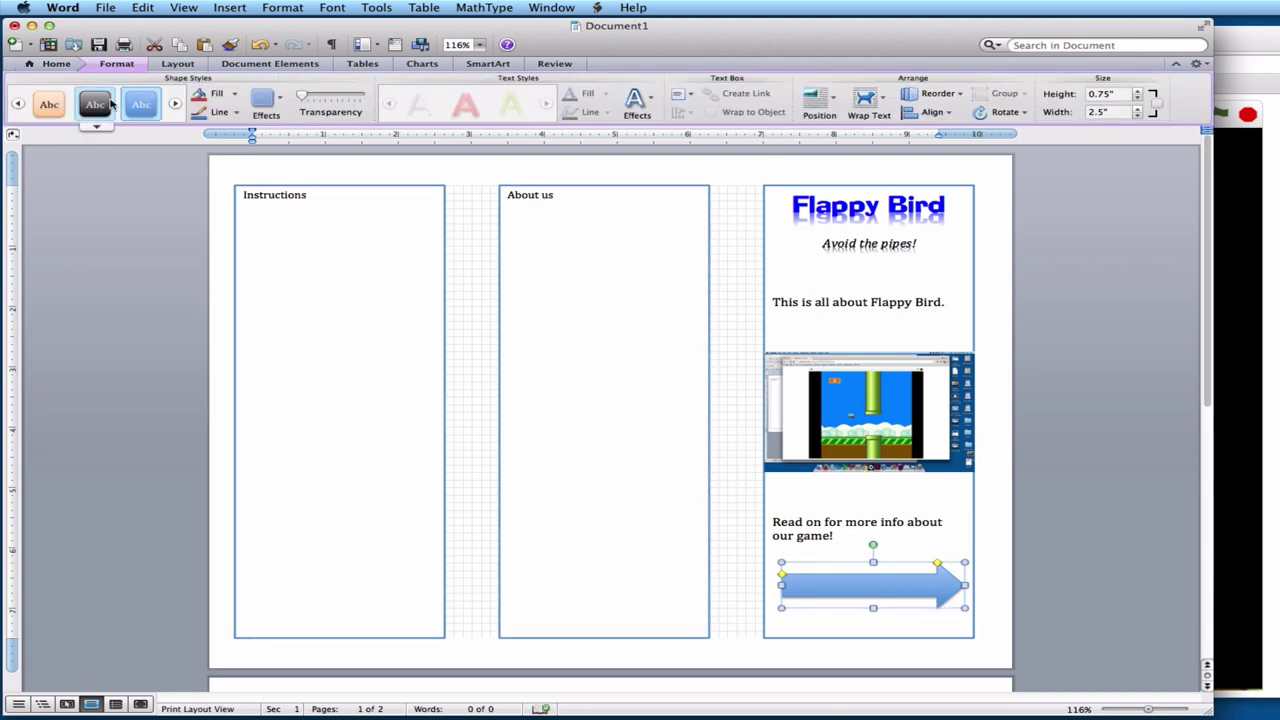
{"action": "left_click", "coordinate": [95, 104]}
{"action": "left_click", "coordinate": [57, 107]}
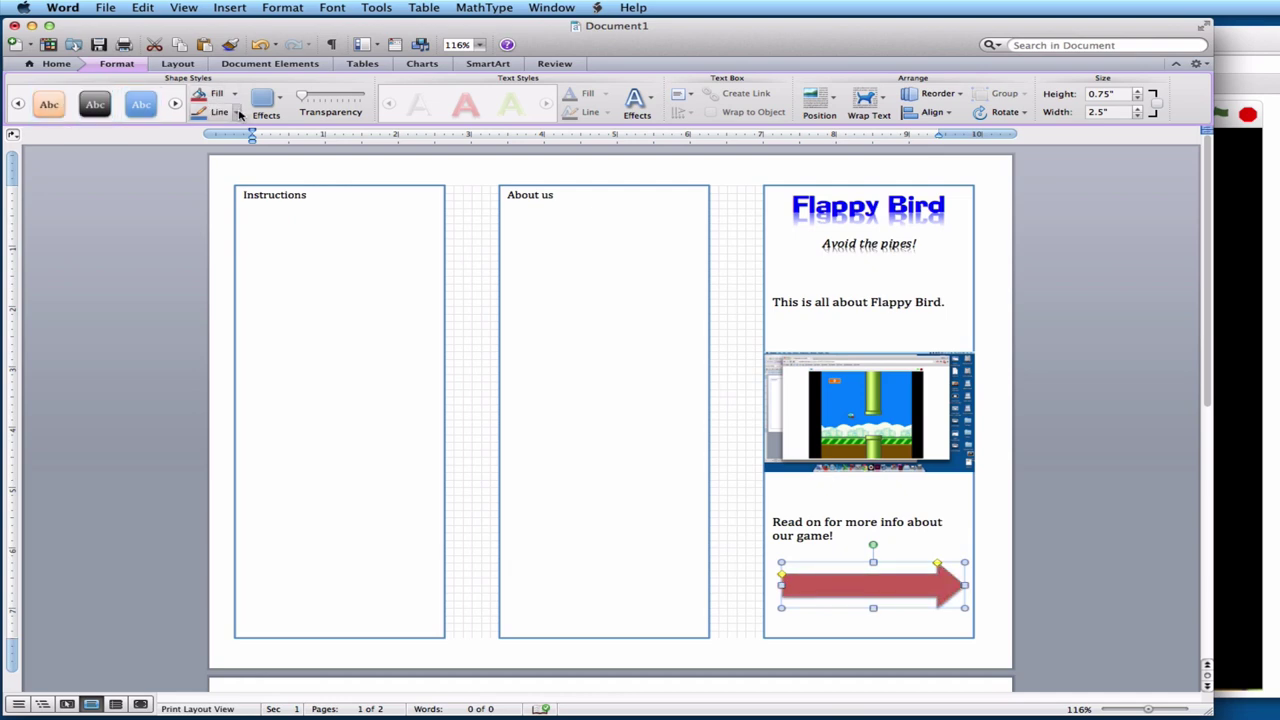
{"action": "left_click", "coordinate": [236, 112]}
{"action": "left_click", "coordinate": [232, 207]}
{"action": "left_click", "coordinate": [266, 104]}
{"action": "mouse_move", "coordinate": [316, 152]}
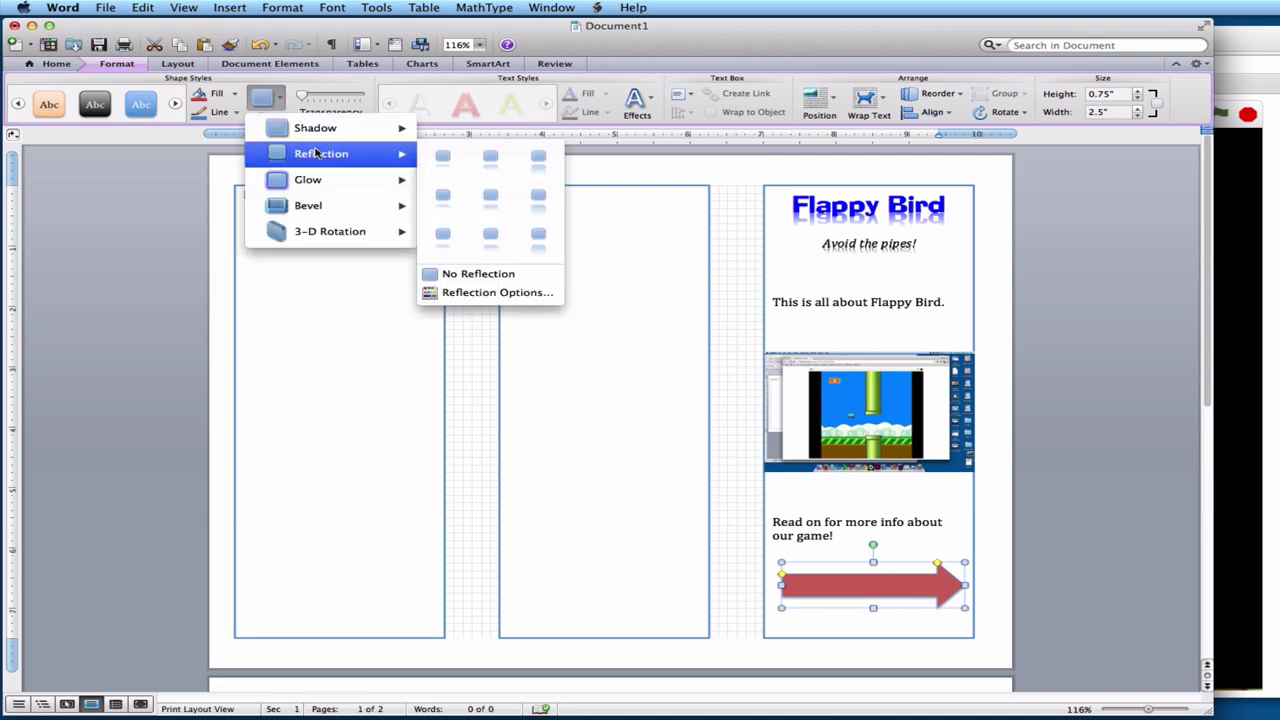
{"action": "left_click", "coordinate": [488, 161]}
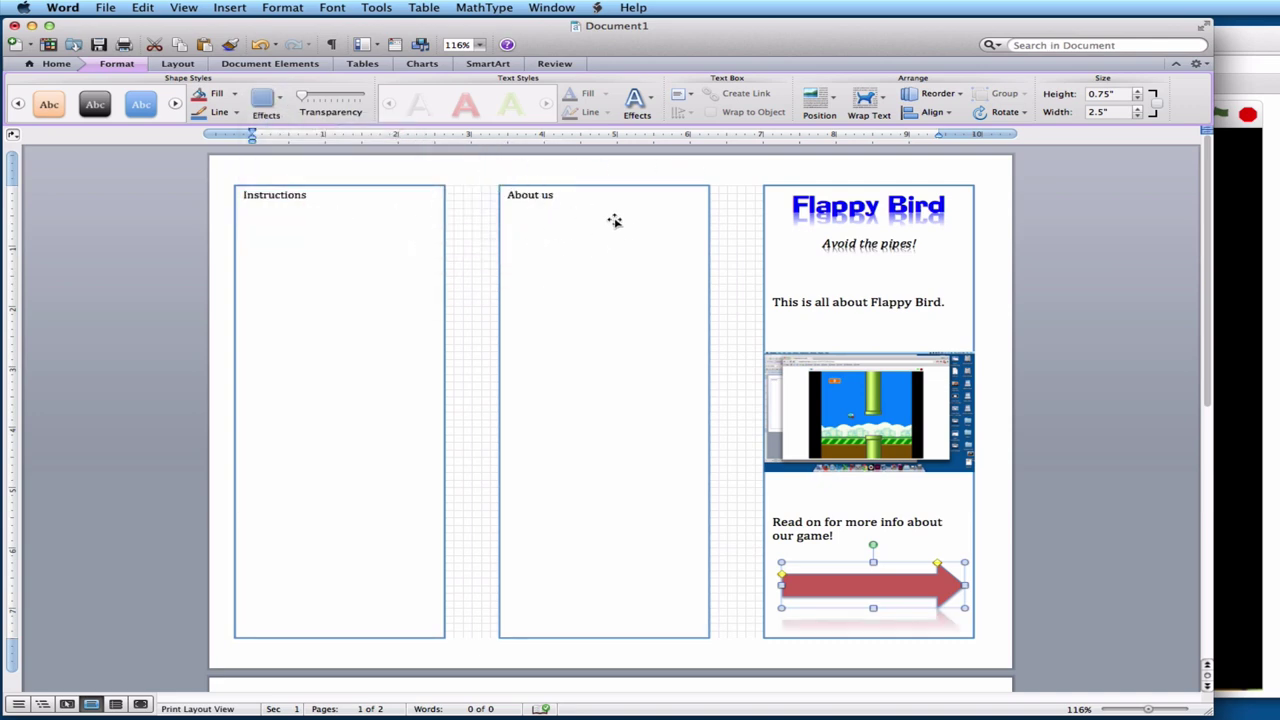
Step: Retype the middle panel's heading as "About Us" with both words capitalized
{"action": "left_click", "coordinate": [527, 231]}
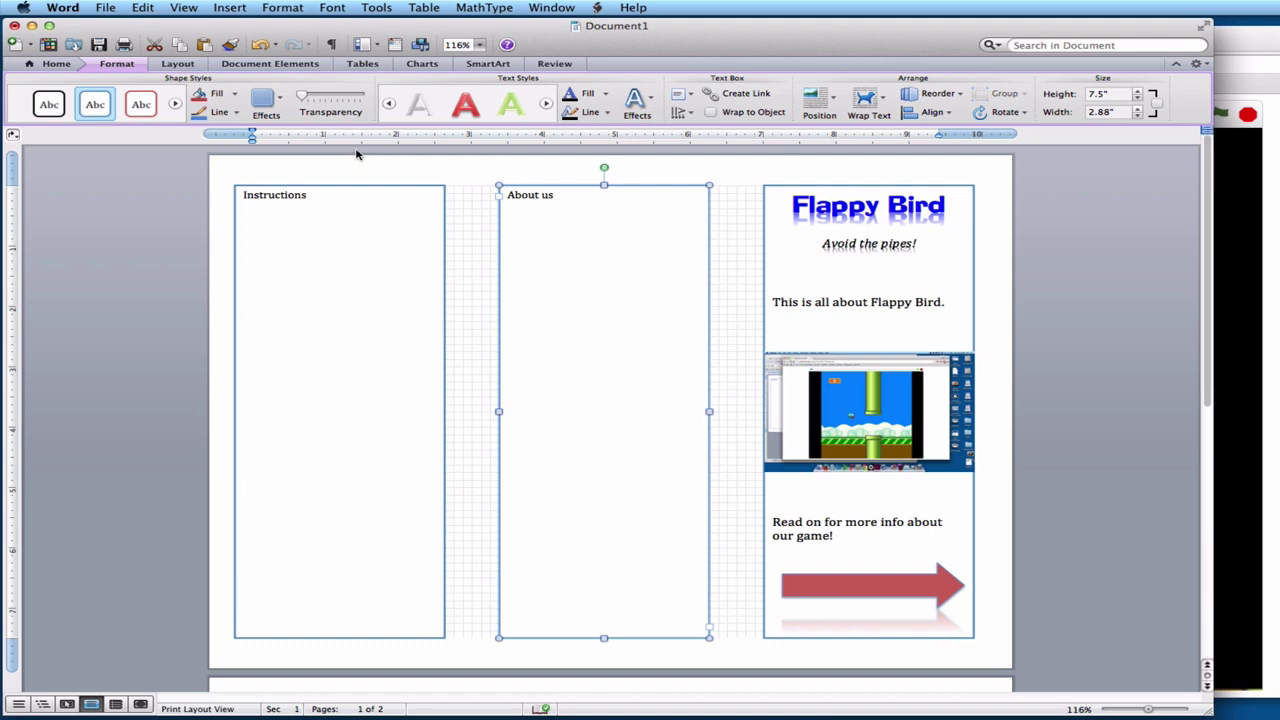
{"action": "double_click", "coordinate": [540, 195]}
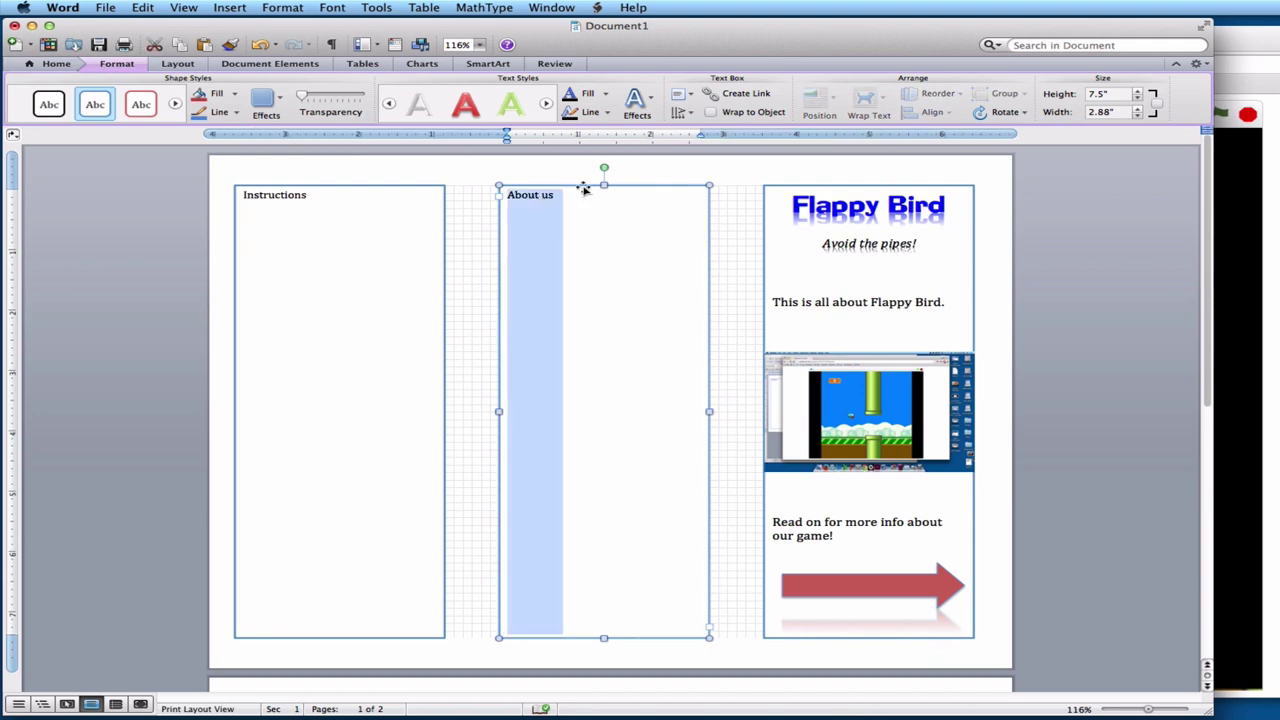
{"action": "type", "text": "About"}
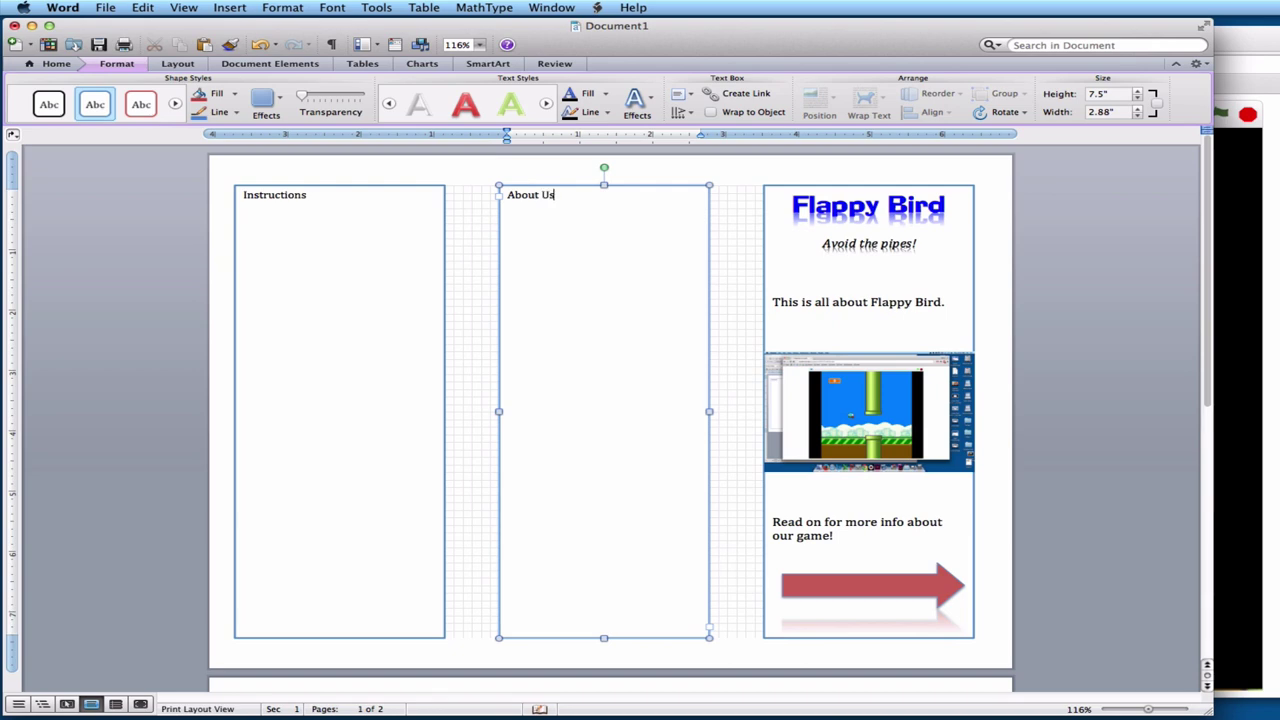
Step: Center the "About Us" heading, format it in AHJ Ad Lib at 24 pt, and start a new line below it
{"action": "key", "text": "super+a"}
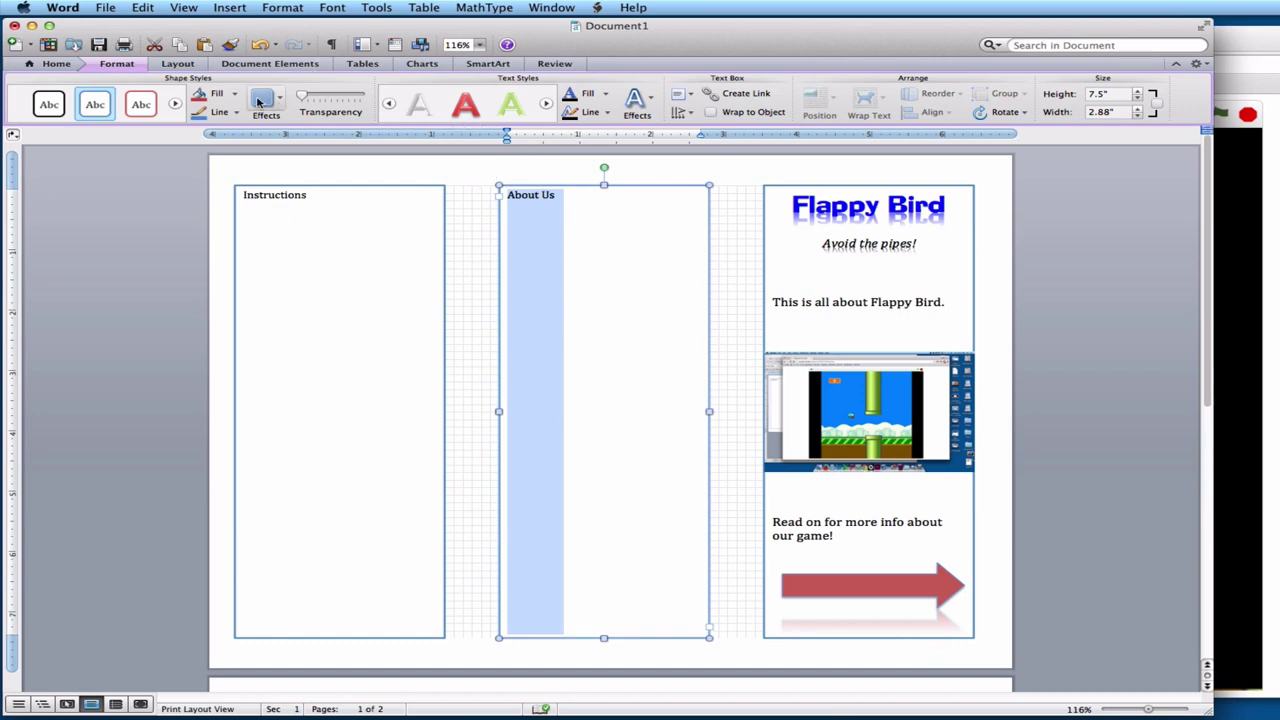
{"action": "left_click", "coordinate": [58, 64]}
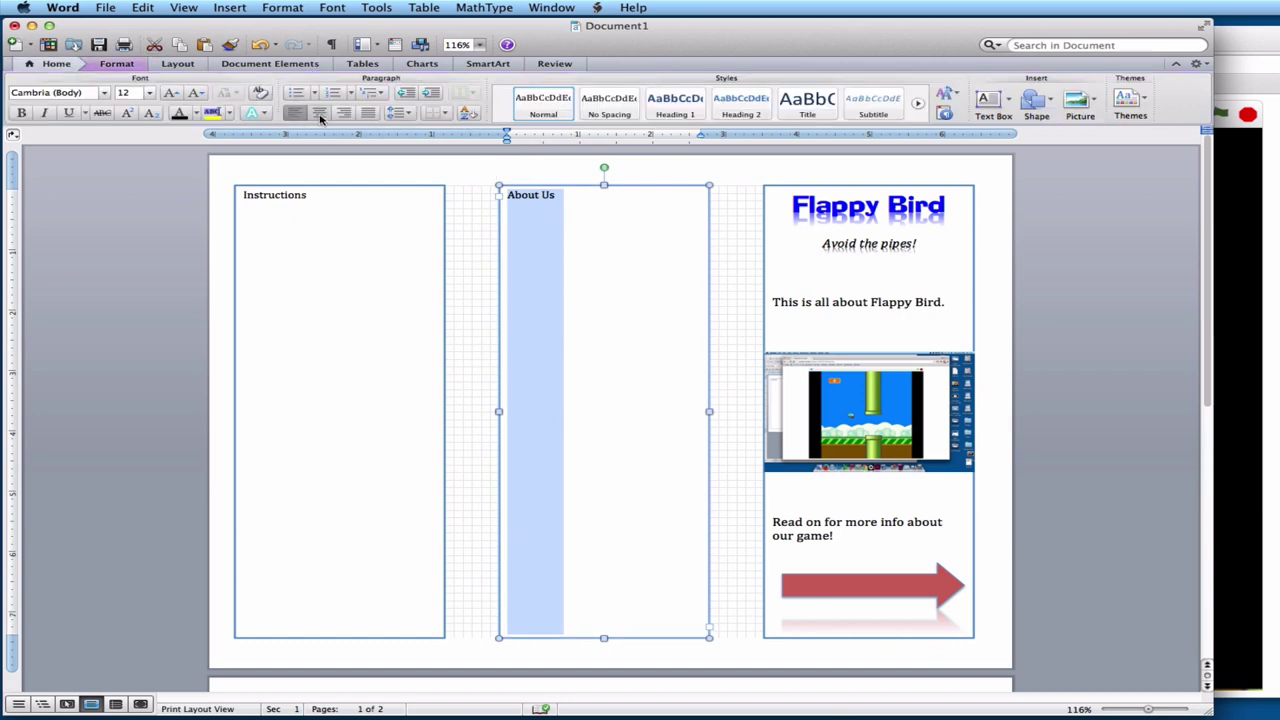
{"action": "left_click", "coordinate": [319, 112]}
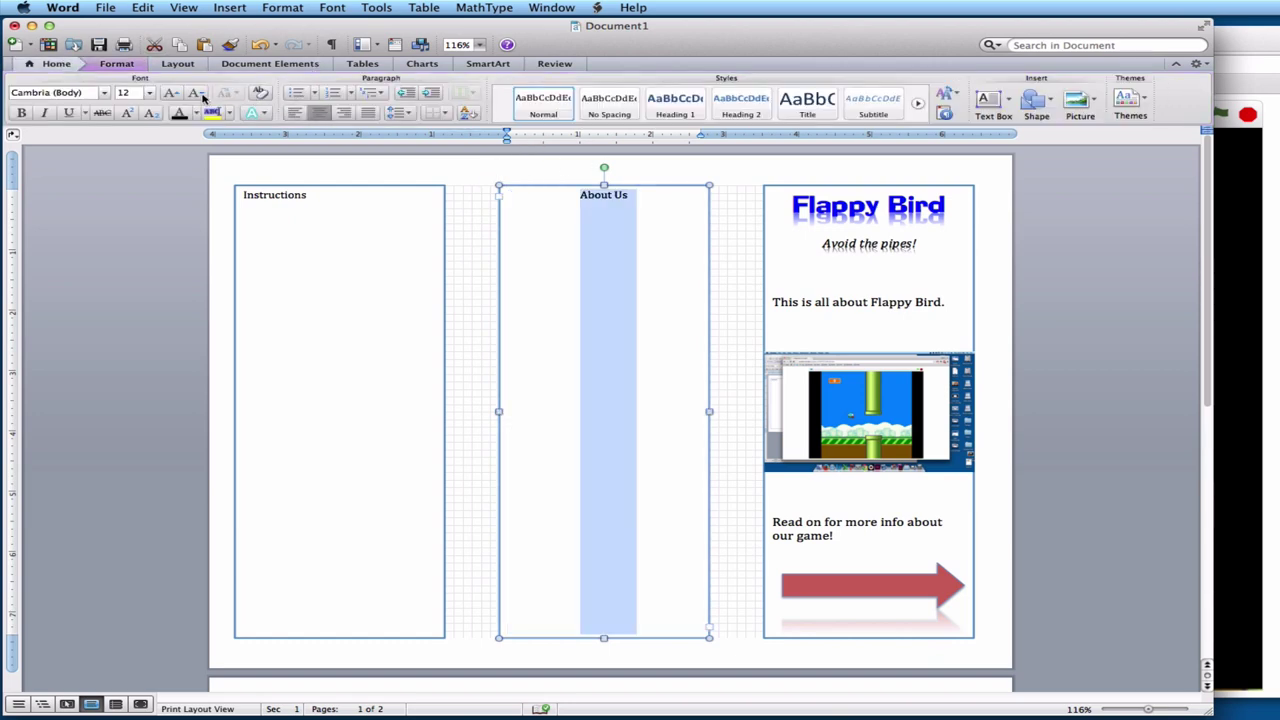
{"action": "left_click", "coordinate": [104, 93]}
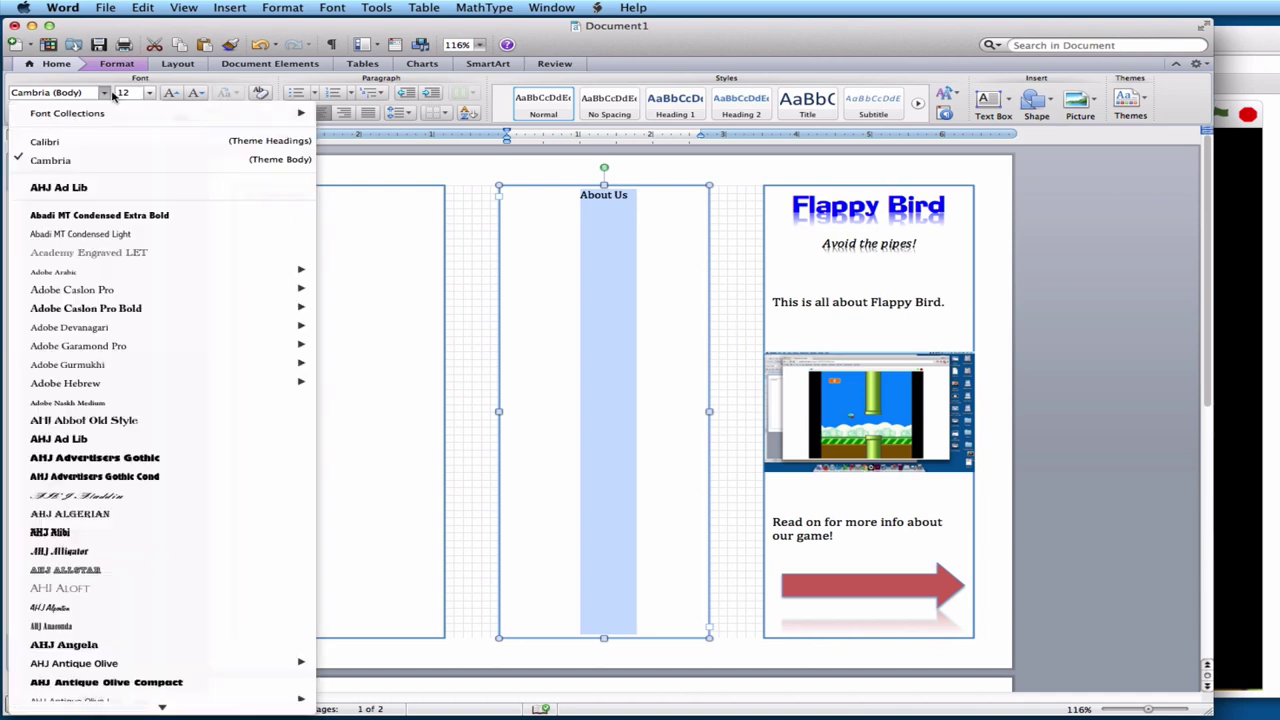
{"action": "left_click", "coordinate": [68, 188]}
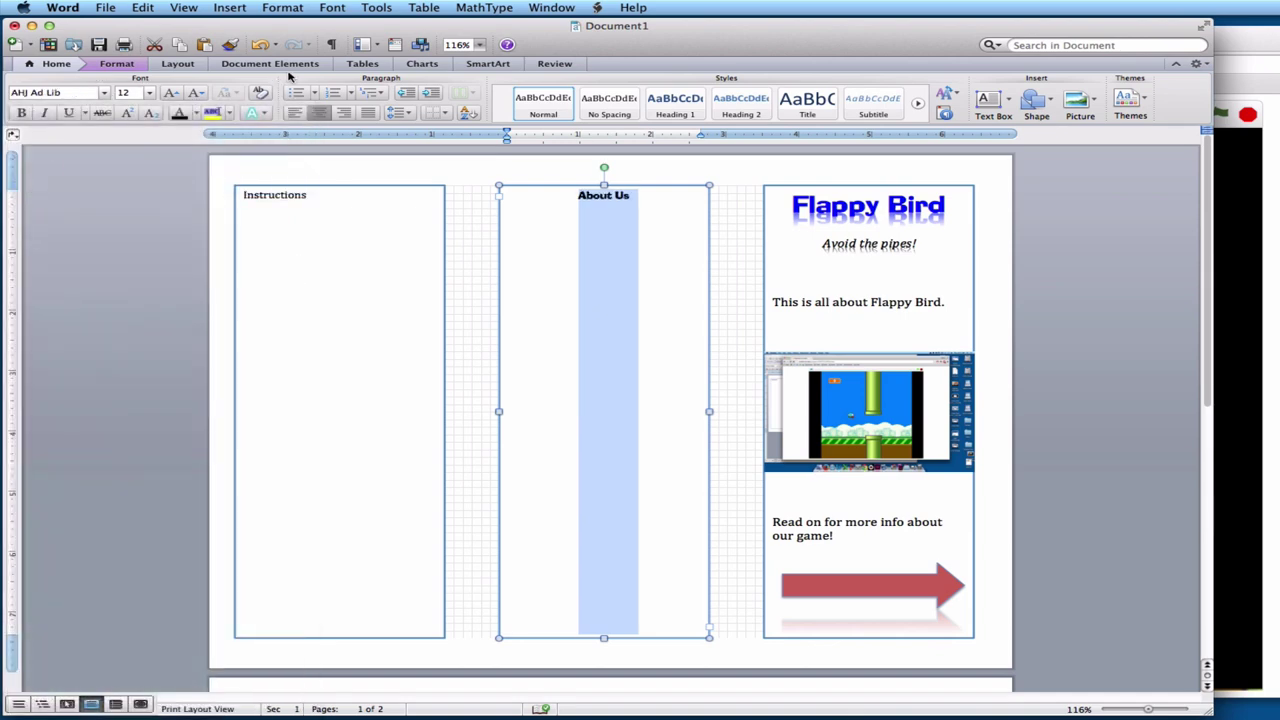
{"action": "left_click", "coordinate": [149, 92]}
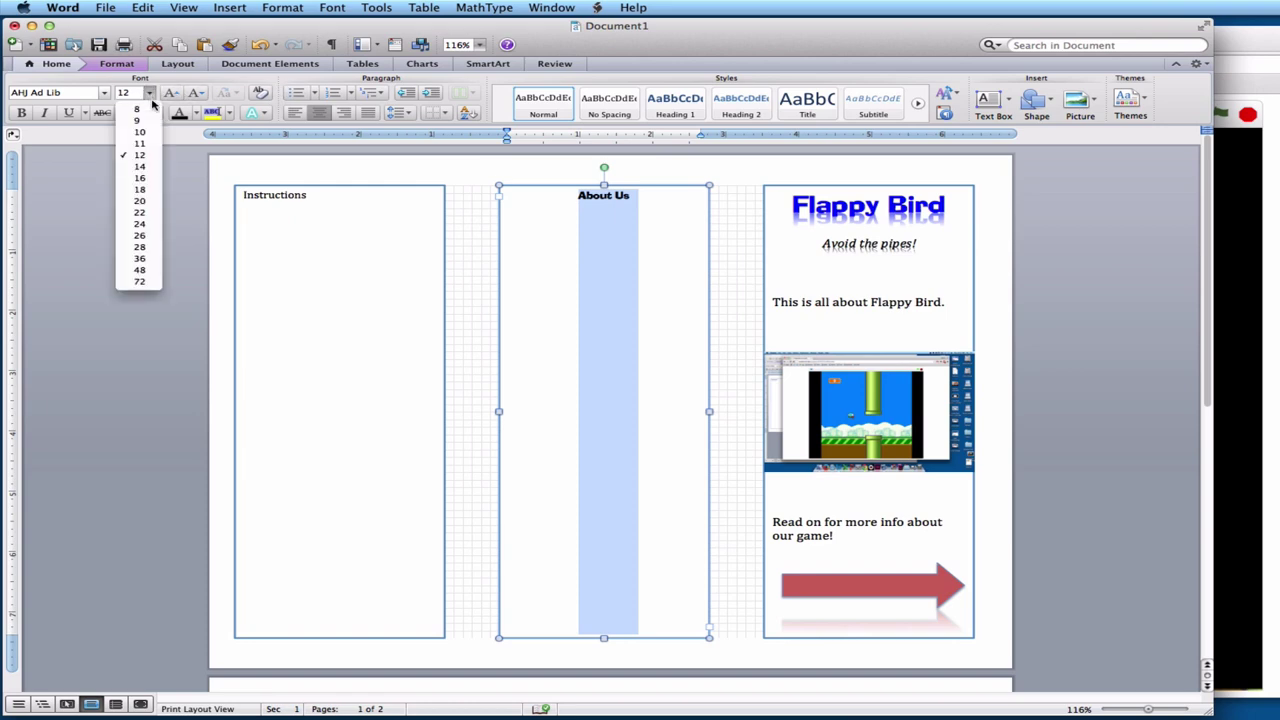
{"action": "left_click", "coordinate": [140, 224]}
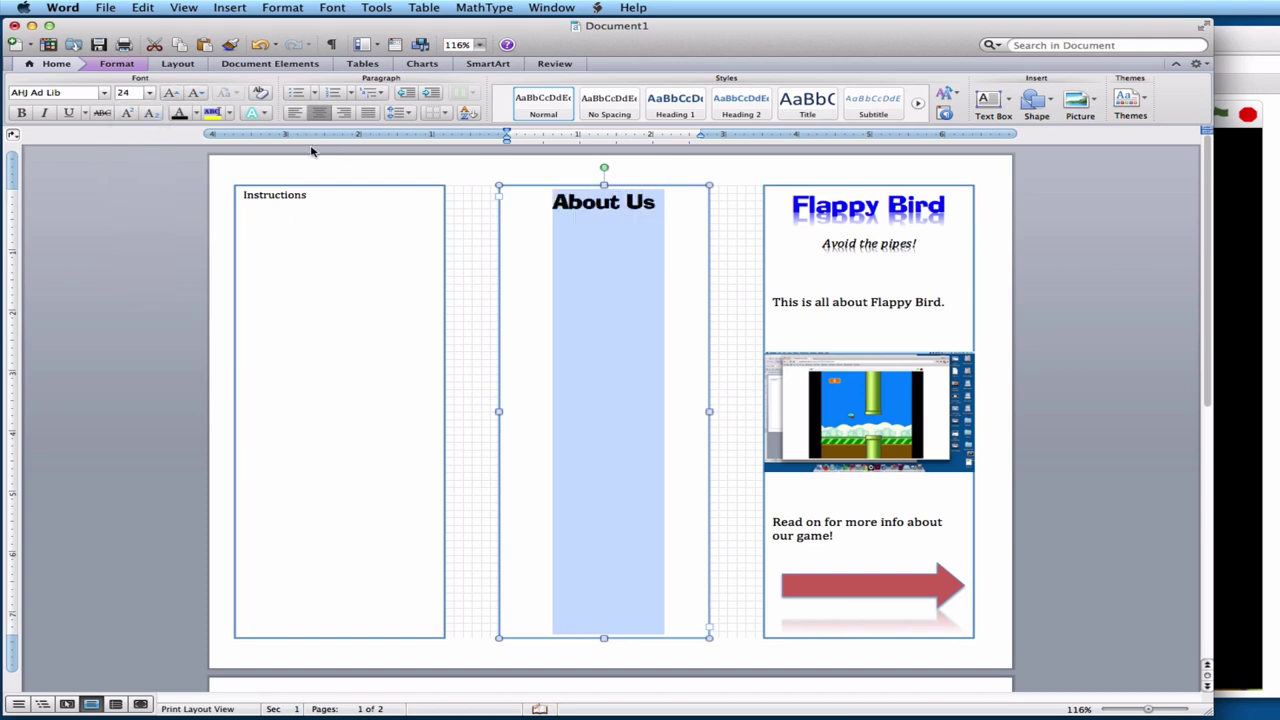
{"action": "left_click", "coordinate": [657, 206]}
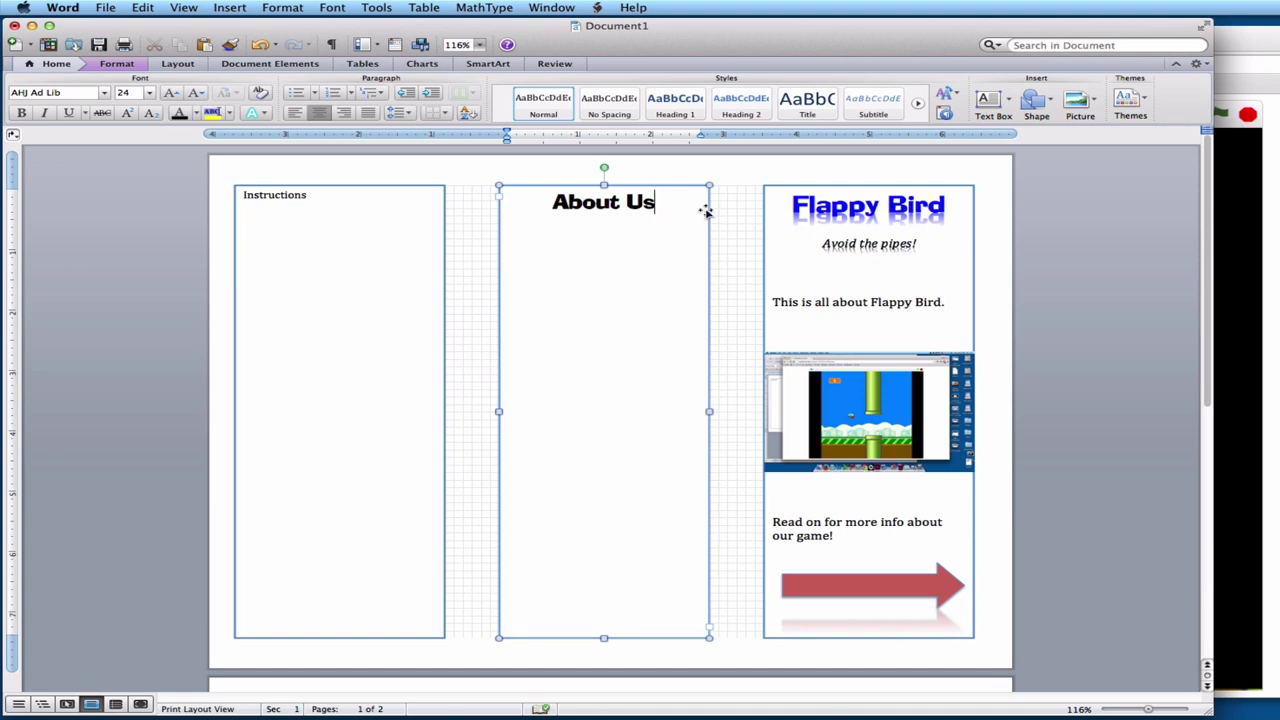
{"action": "key", "text": "Return"}
Step: Open the recent brochure.docx from Google Drive, examine its finished panels as an example, and return to Document1
{"action": "left_click", "coordinate": [106, 8]}
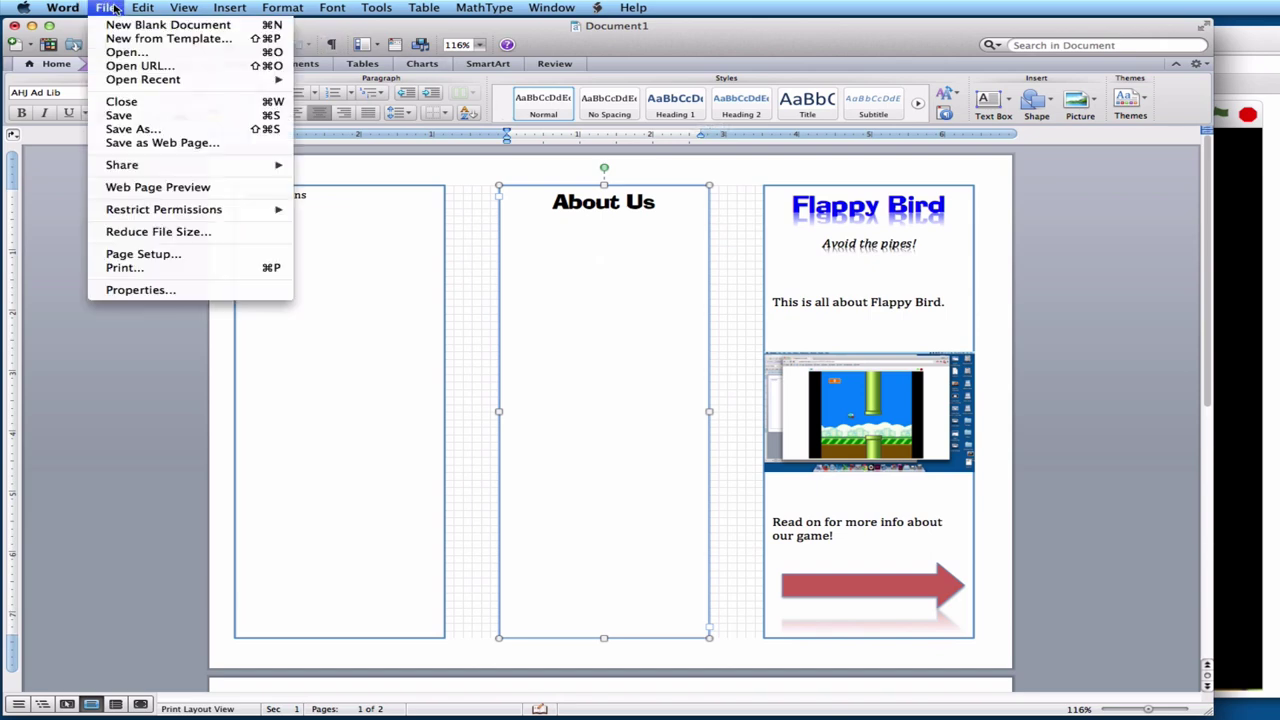
{"action": "mouse_move", "coordinate": [137, 80]}
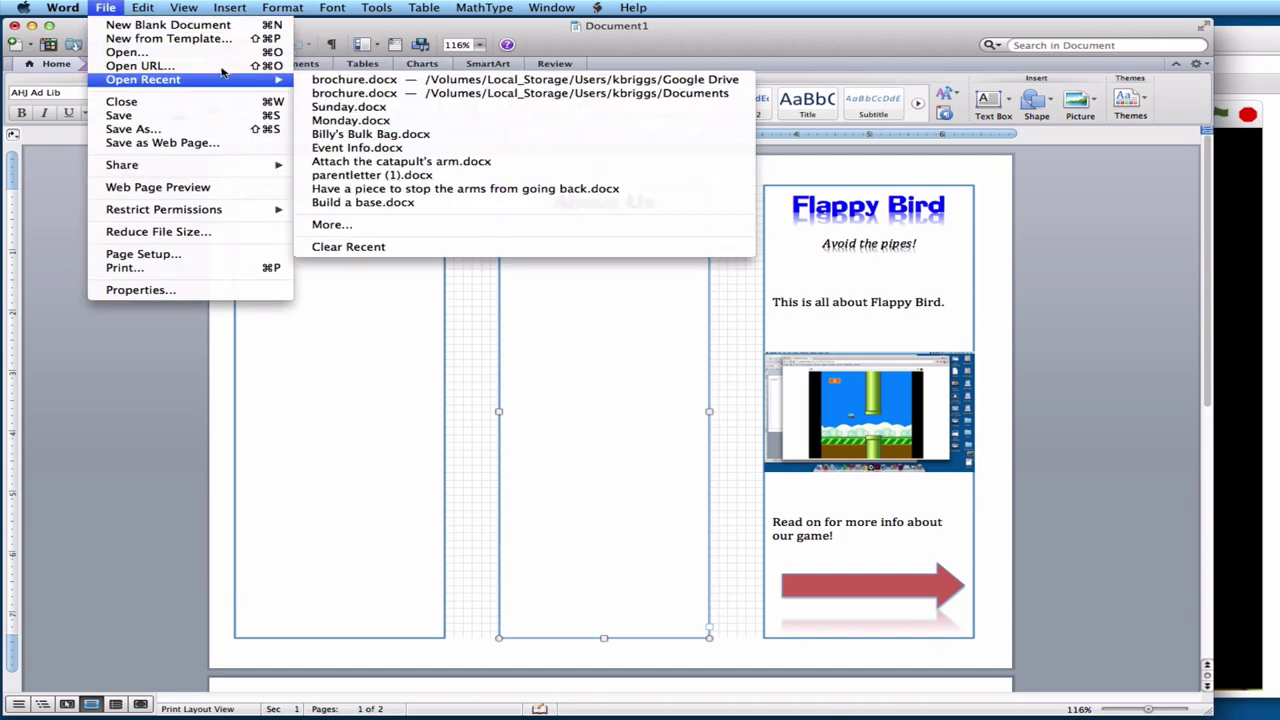
{"action": "left_click", "coordinate": [395, 80]}
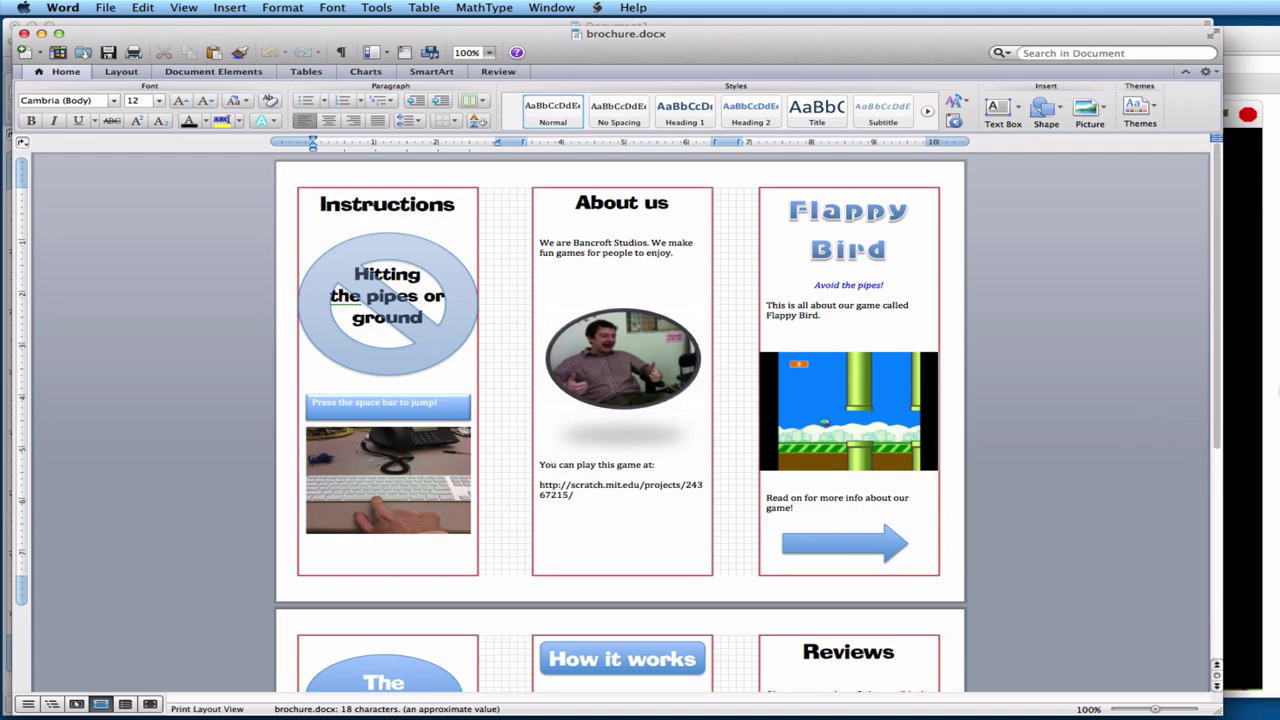
{"action": "left_click", "coordinate": [1240, 400]}
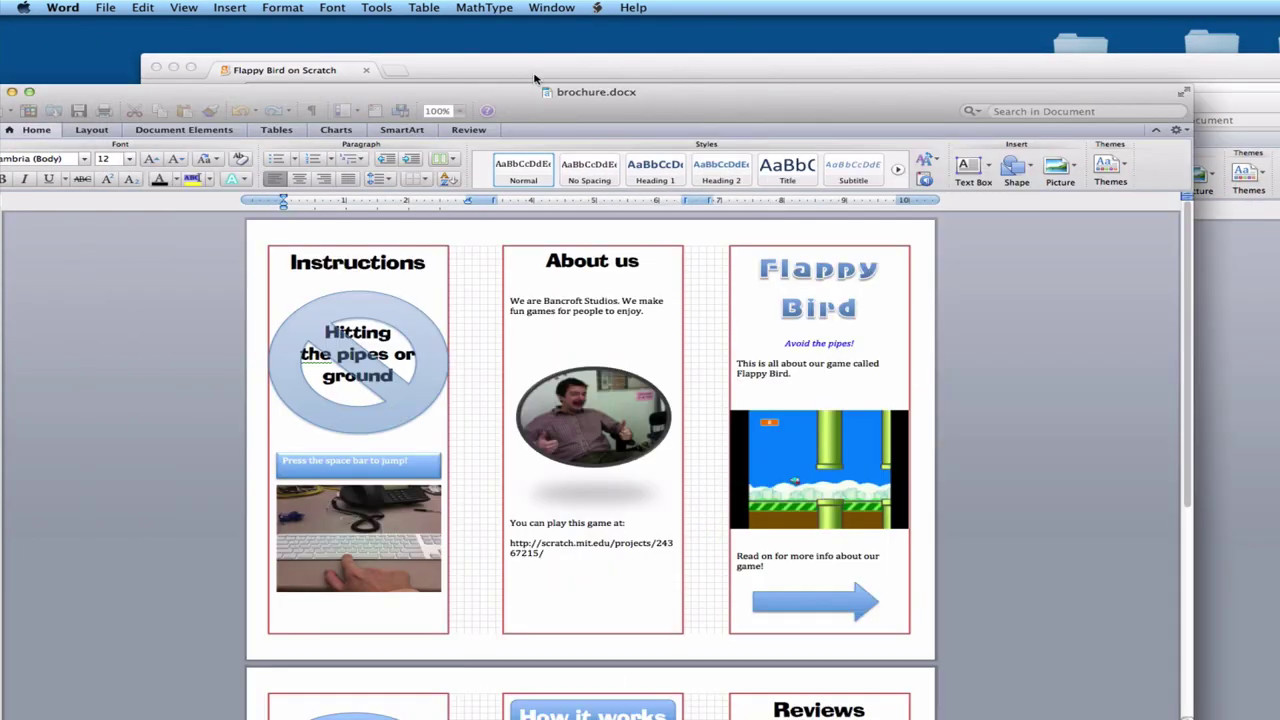
{"action": "left_click_drag", "start_coordinate": [555, 97], "coordinate": [566, 53]}
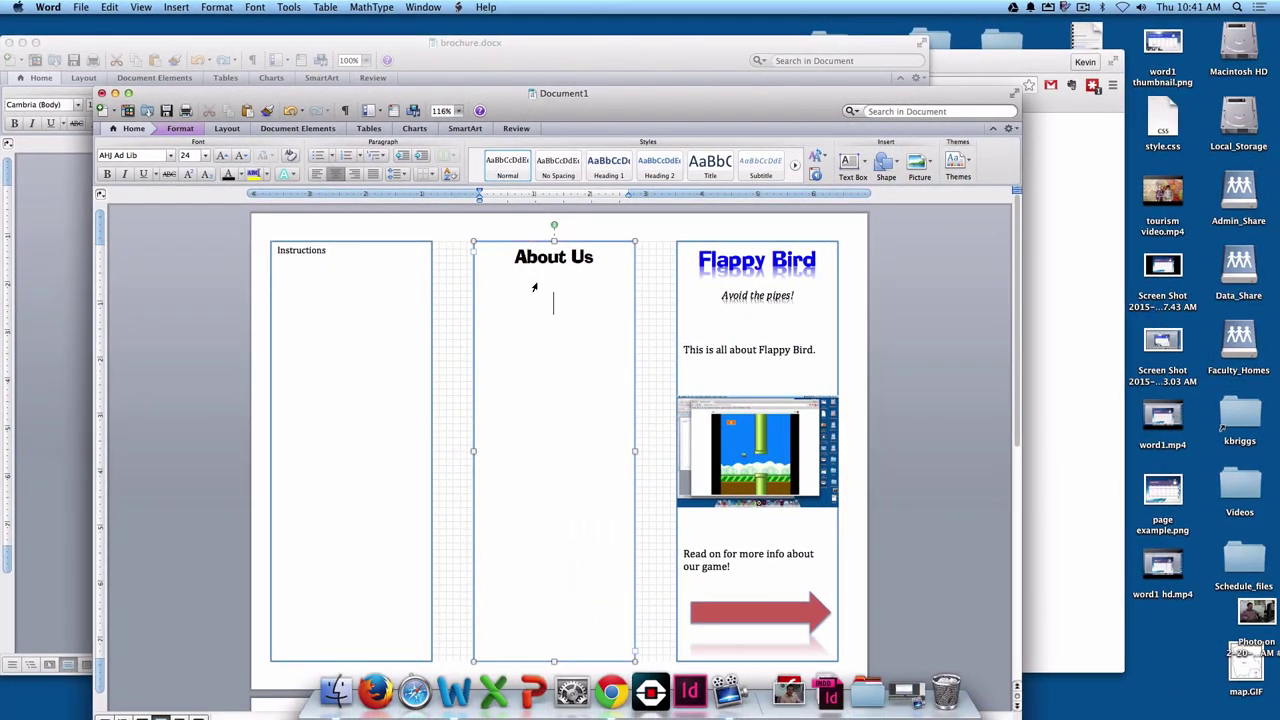
Step: Find Photo Booth among the installed applications and launch it
{"action": "left_click", "coordinate": [867, 692]}
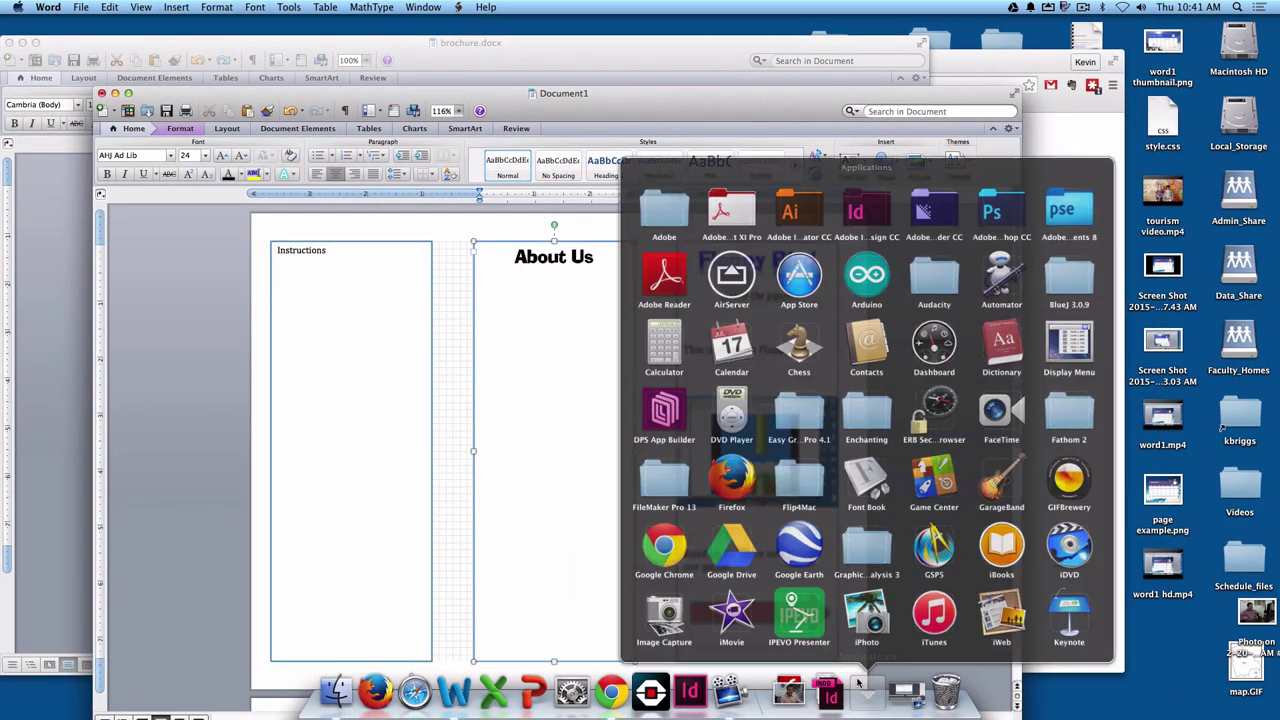
{"action": "scroll", "coordinate": [870, 370], "scroll_direction": "down", "scroll_amount": 5}
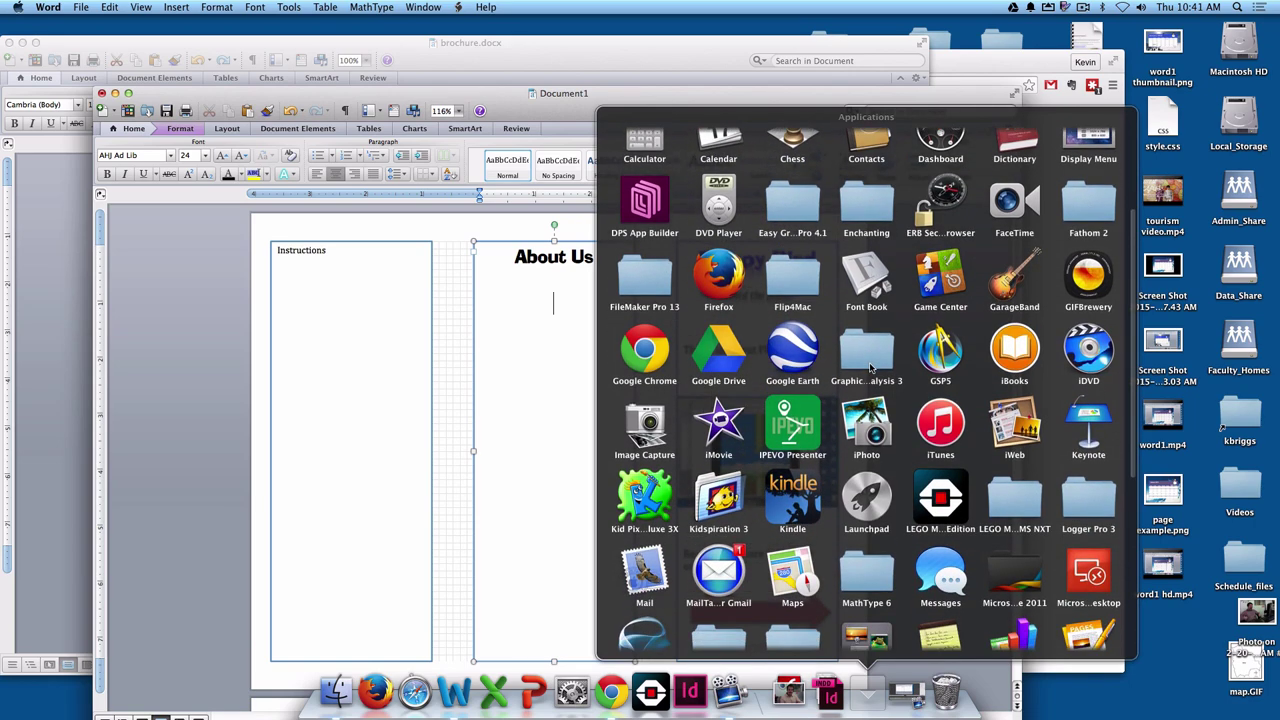
{"action": "scroll", "coordinate": [870, 368], "scroll_direction": "down", "scroll_amount": 3}
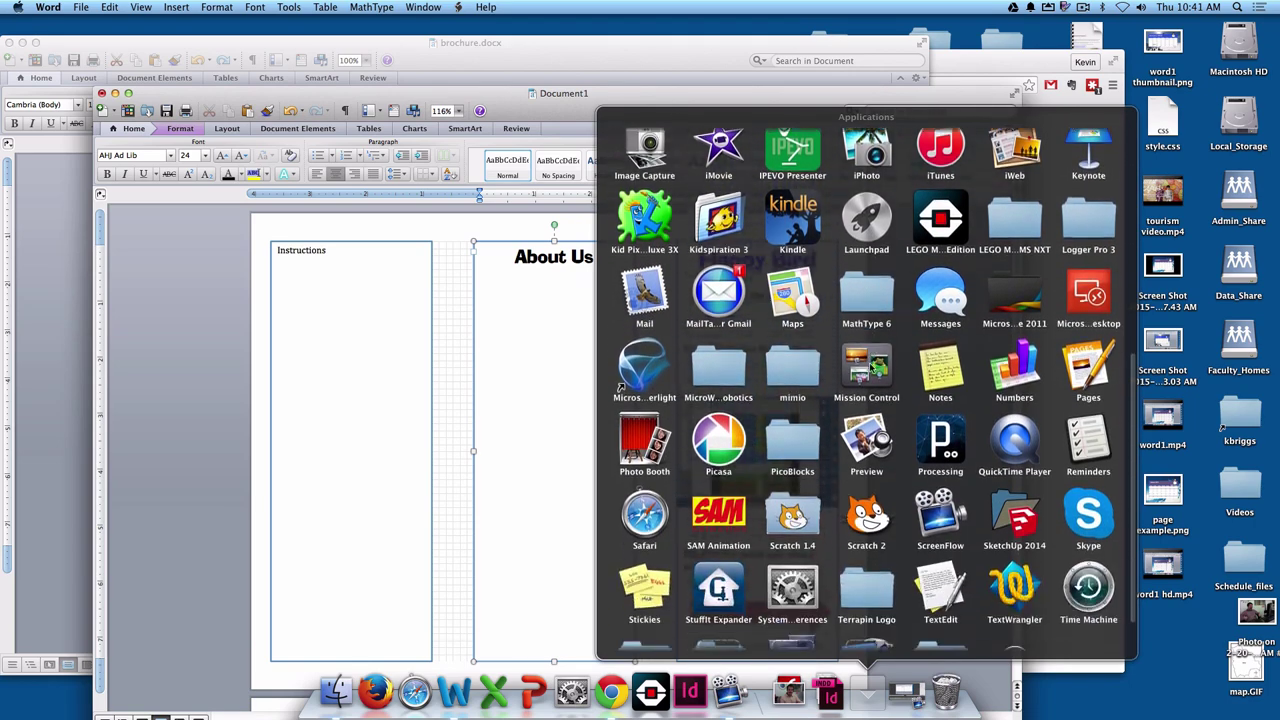
{"action": "scroll", "coordinate": [870, 368], "scroll_direction": "up", "scroll_amount": 5}
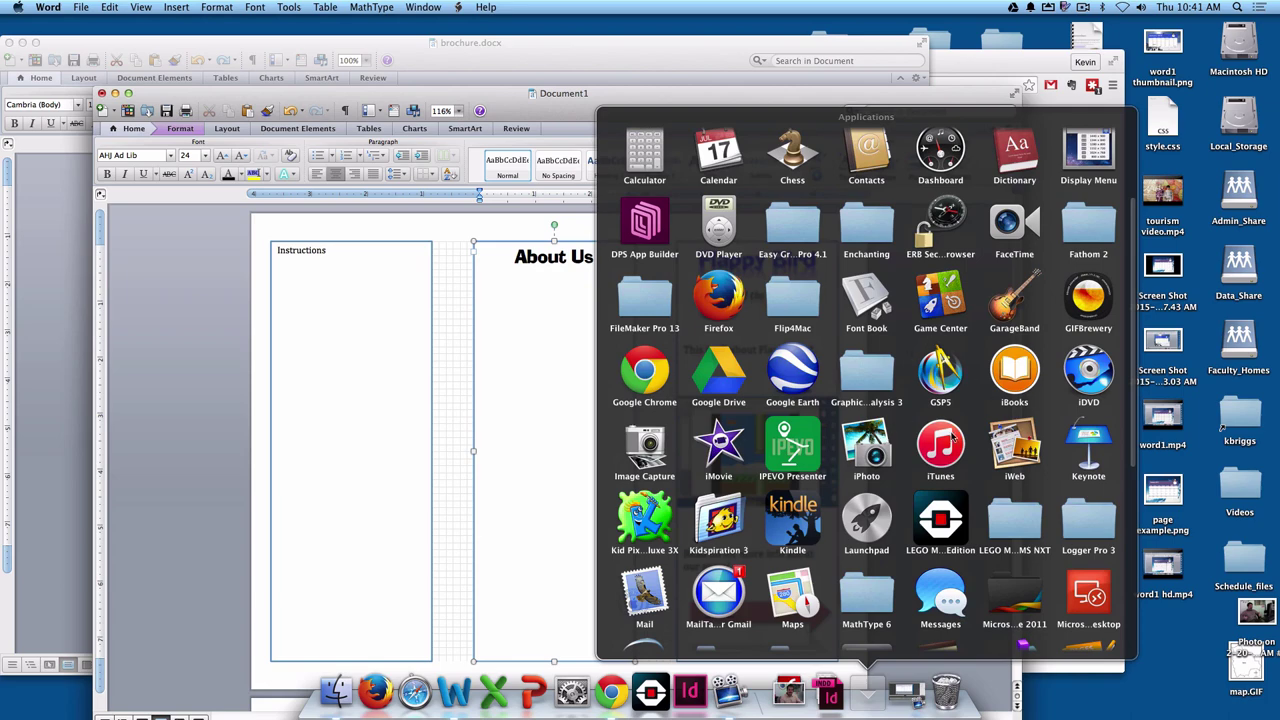
{"action": "scroll", "coordinate": [910, 372], "scroll_direction": "down", "scroll_amount": 3}
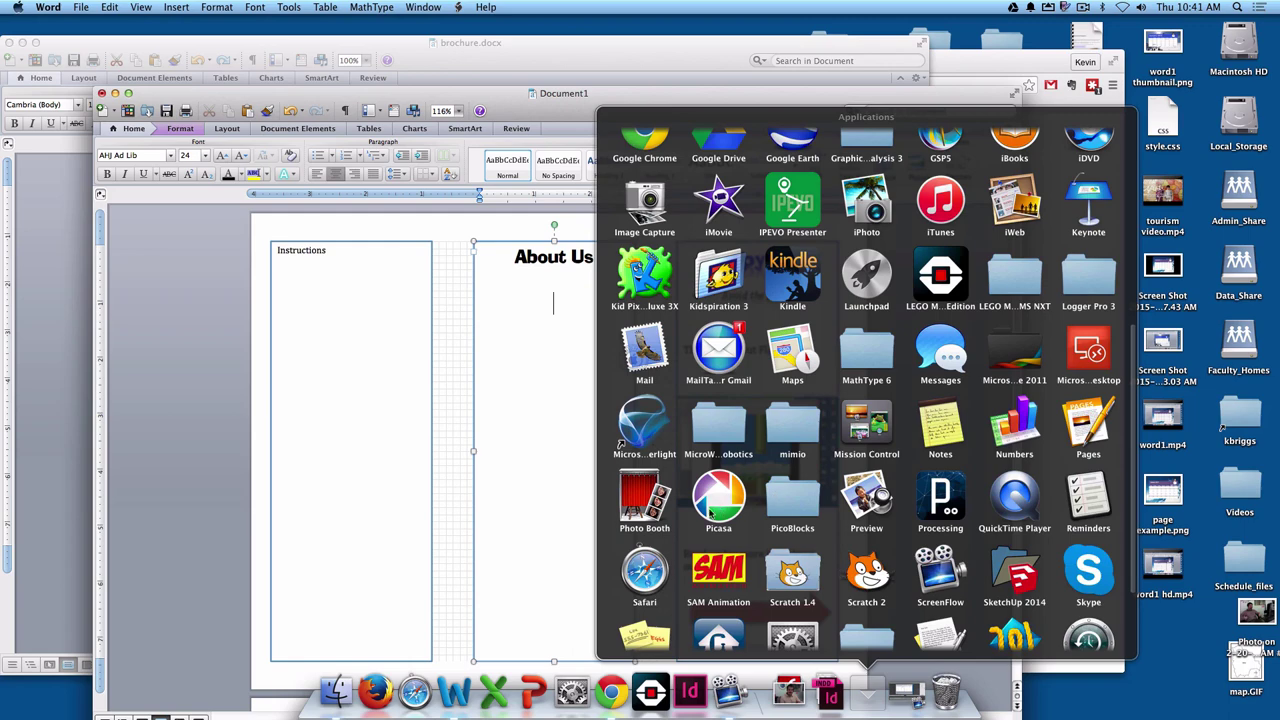
{"action": "left_click", "coordinate": [644, 498]}
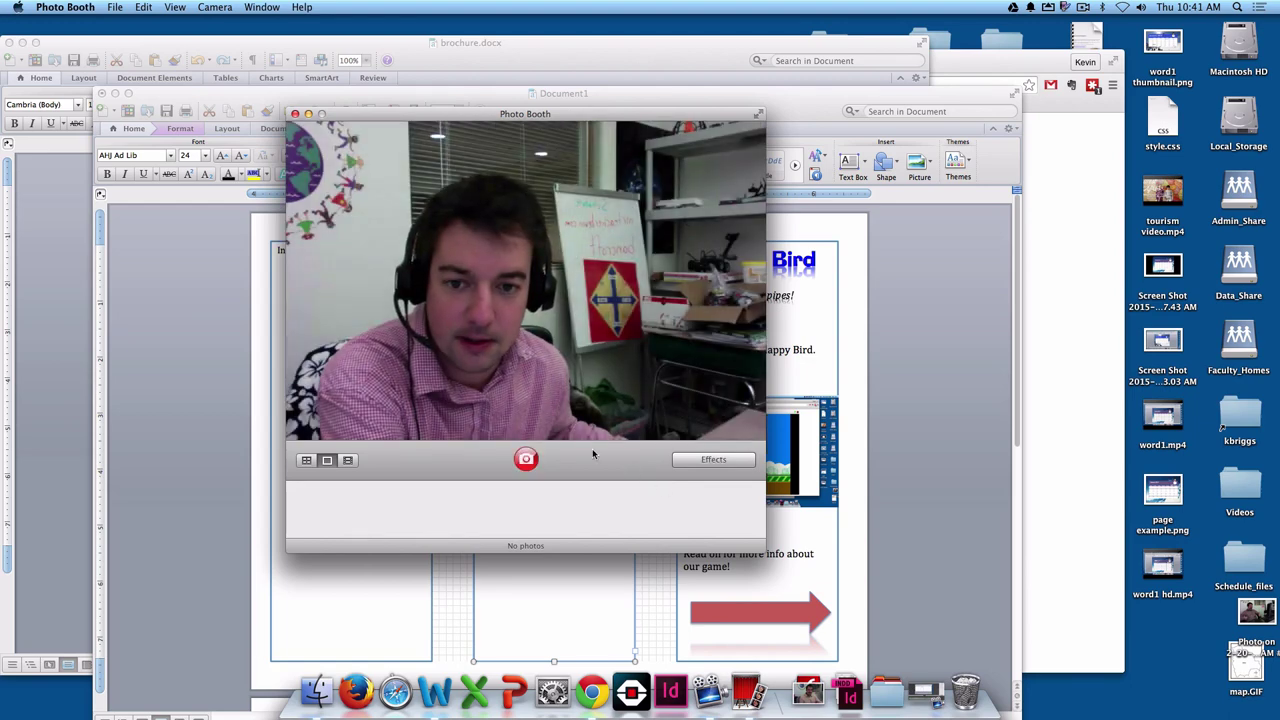
Step: Take a single webcam photo in Photo Booth and place a copy of it on the Desktop
{"action": "left_click", "coordinate": [526, 459]}
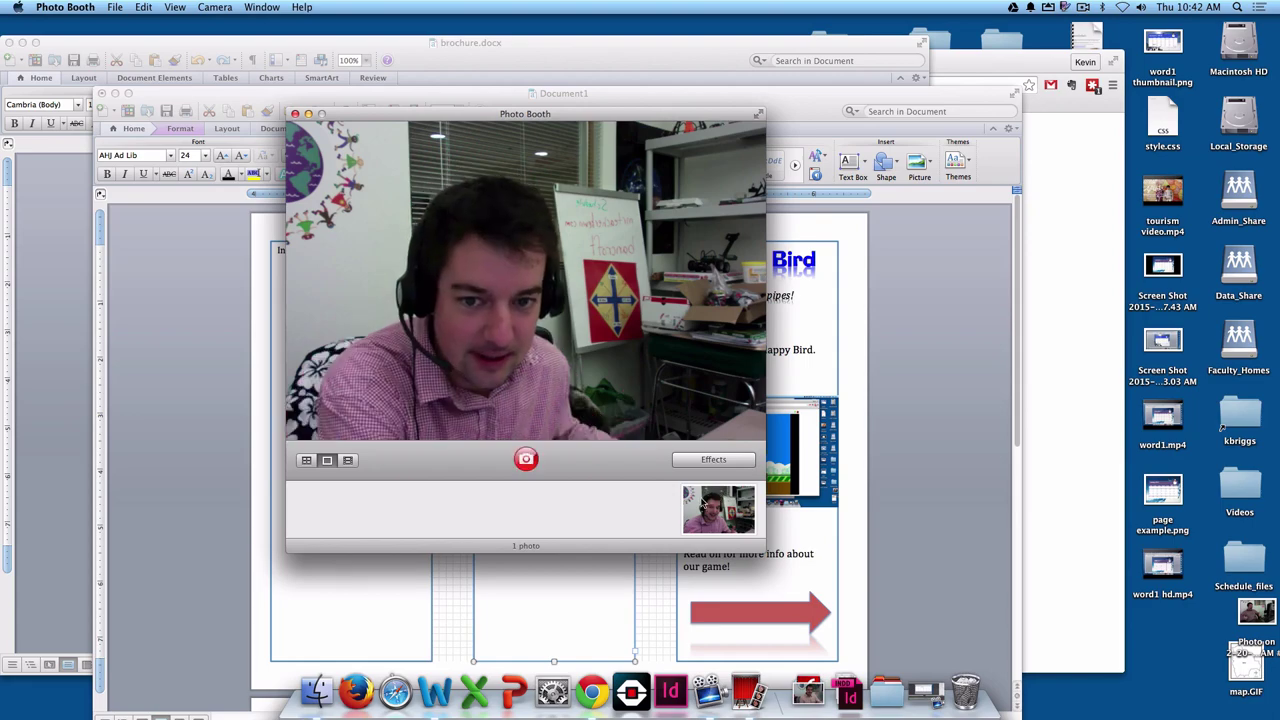
{"action": "left_click_drag", "start_coordinate": [701, 507], "coordinate": [1122, 630]}
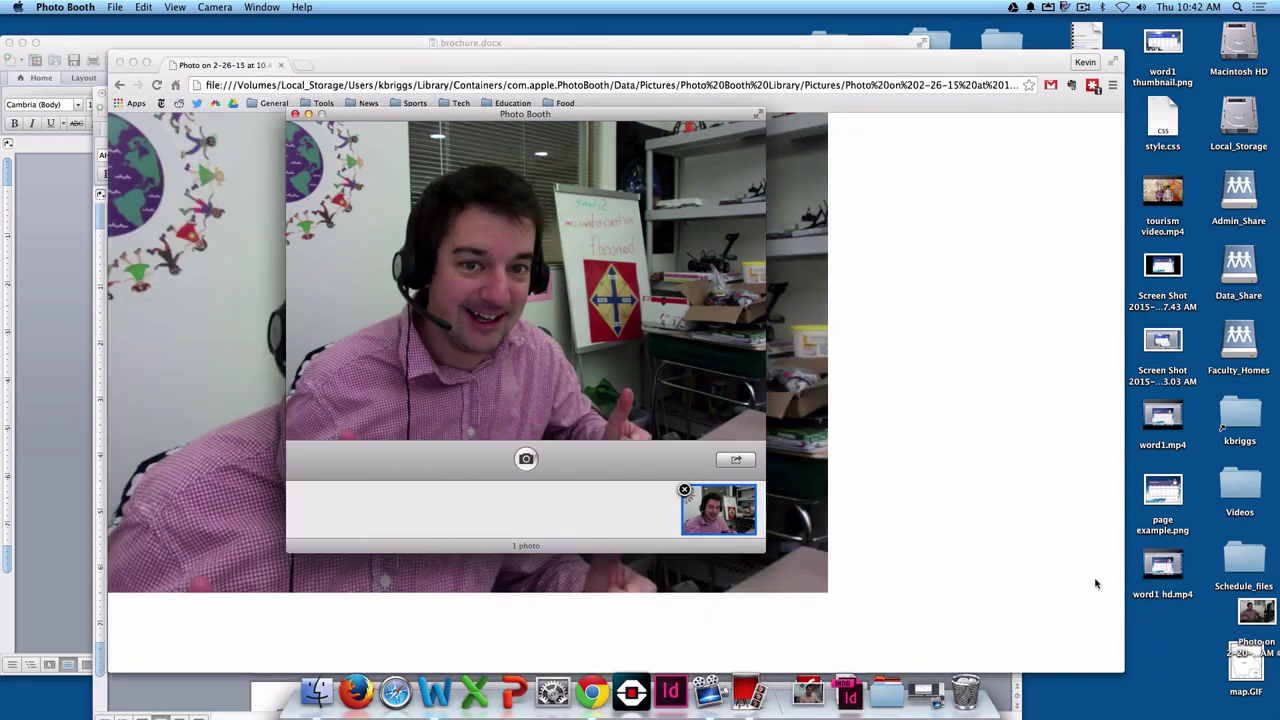
{"action": "left_click_drag", "start_coordinate": [728, 515], "coordinate": [1205, 635]}
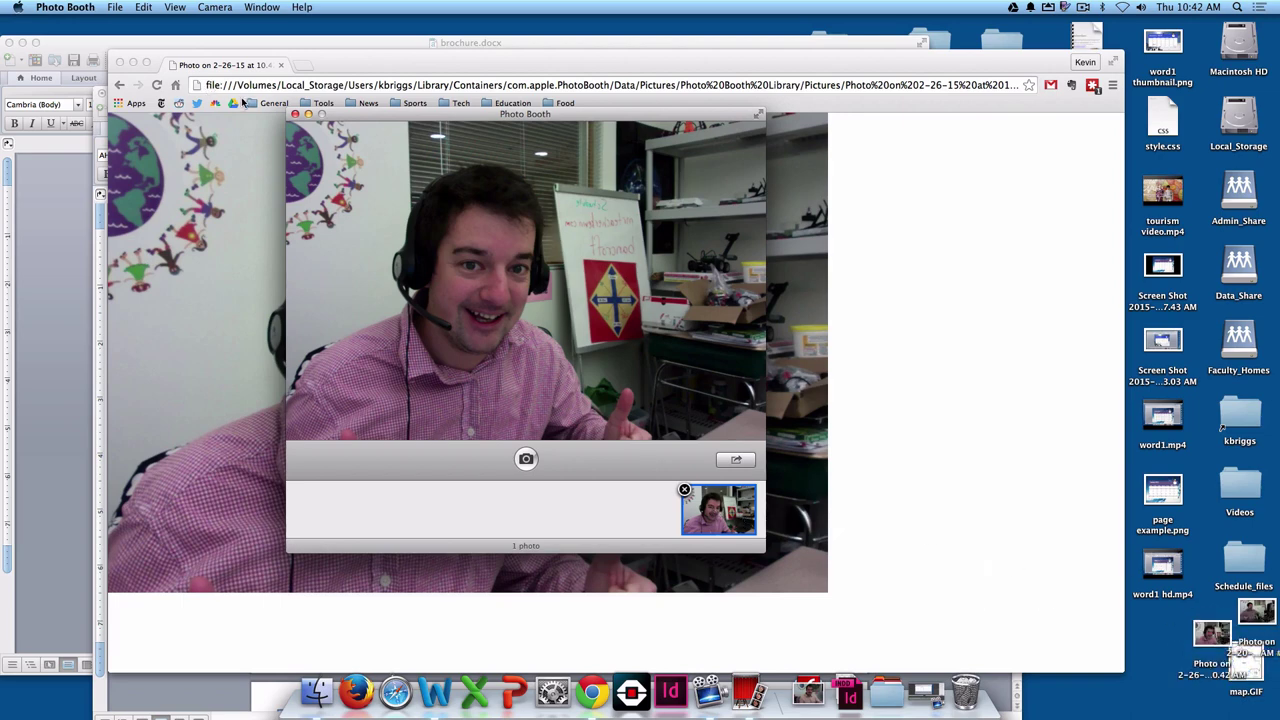
Step: Close Photo Booth and choose the new 10.42 AM webcam photo from the Desktop as the picture for the About Us panel
{"action": "left_click", "coordinate": [295, 114]}
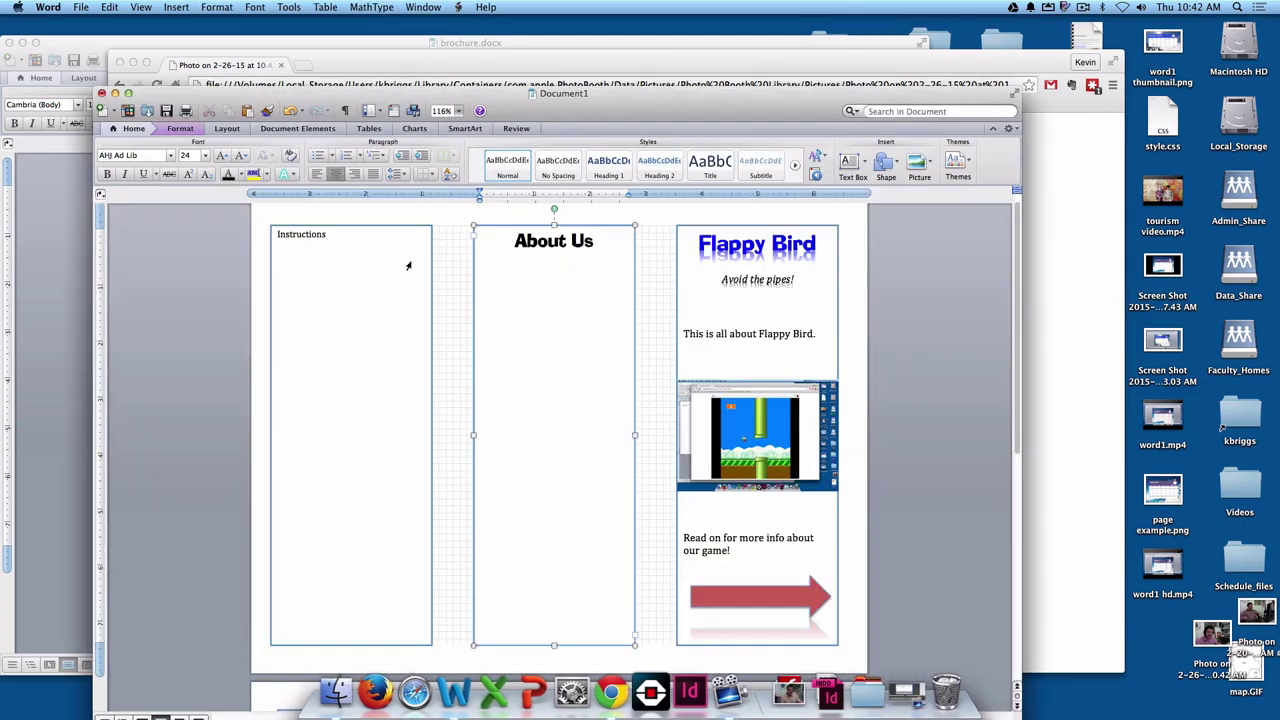
{"action": "left_click", "coordinate": [920, 164]}
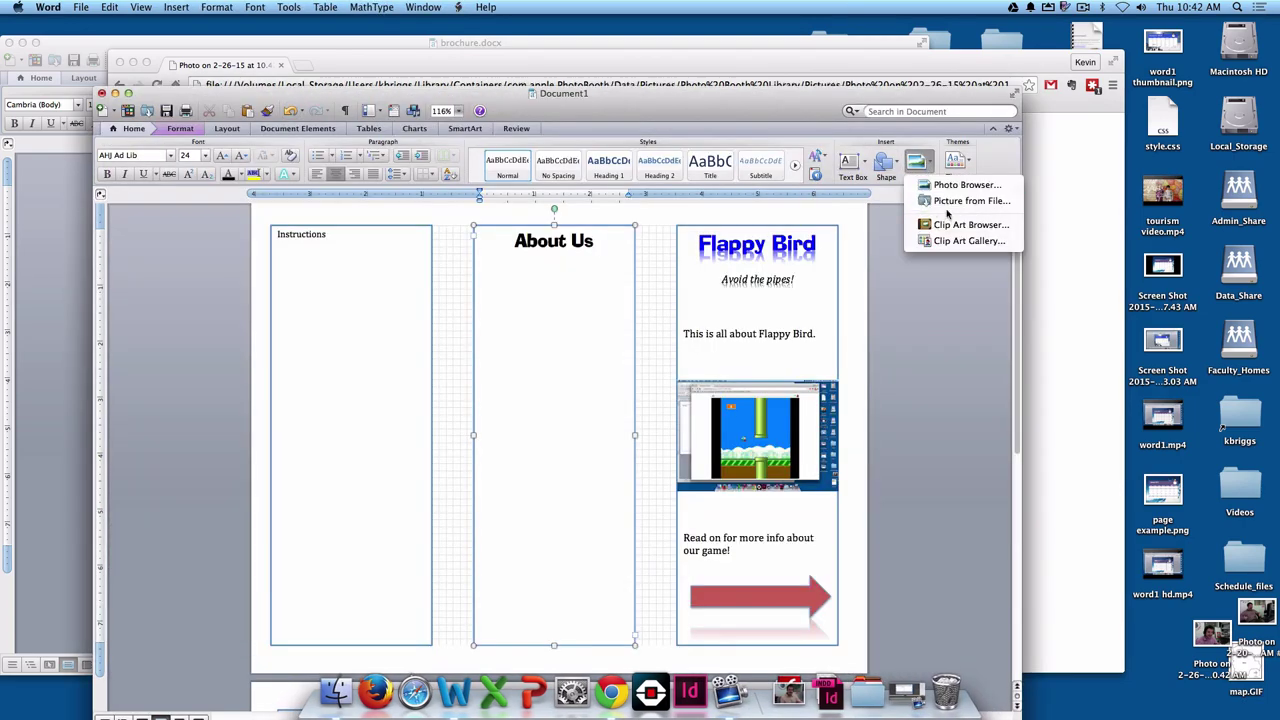
{"action": "left_click", "coordinate": [962, 200]}
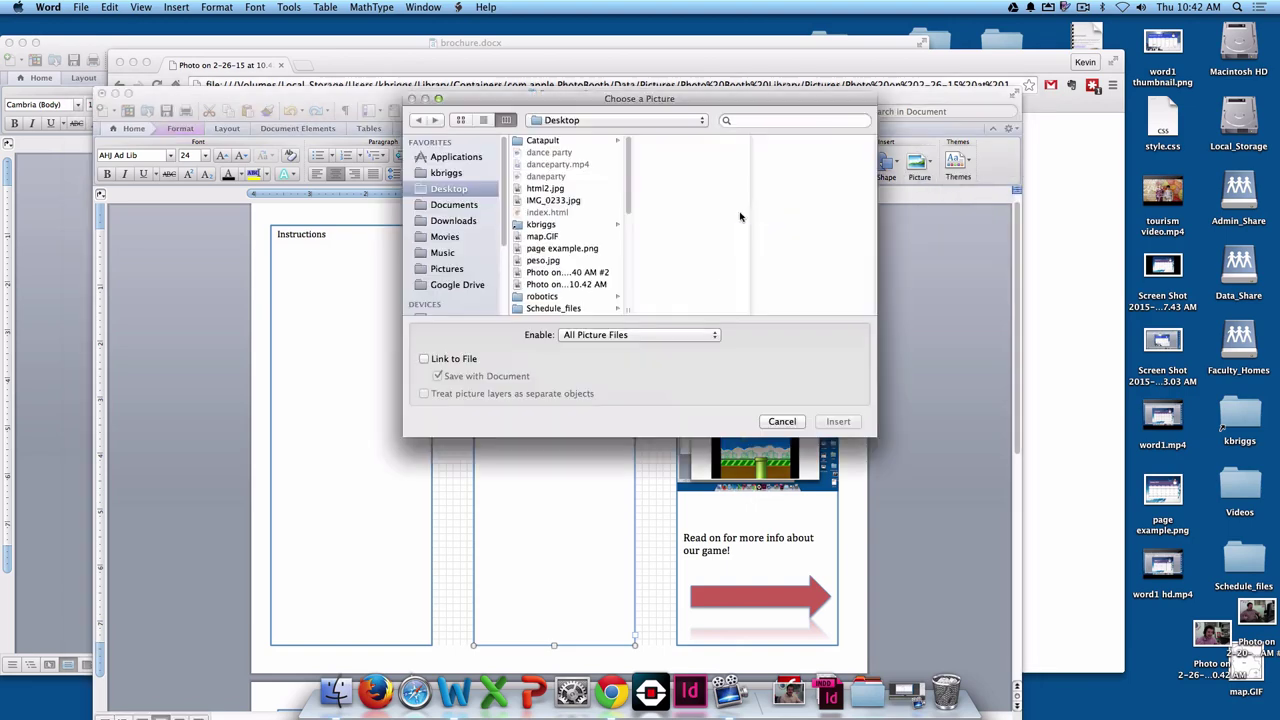
{"action": "scroll", "coordinate": [560, 208], "scroll_direction": "down", "scroll_amount": 10}
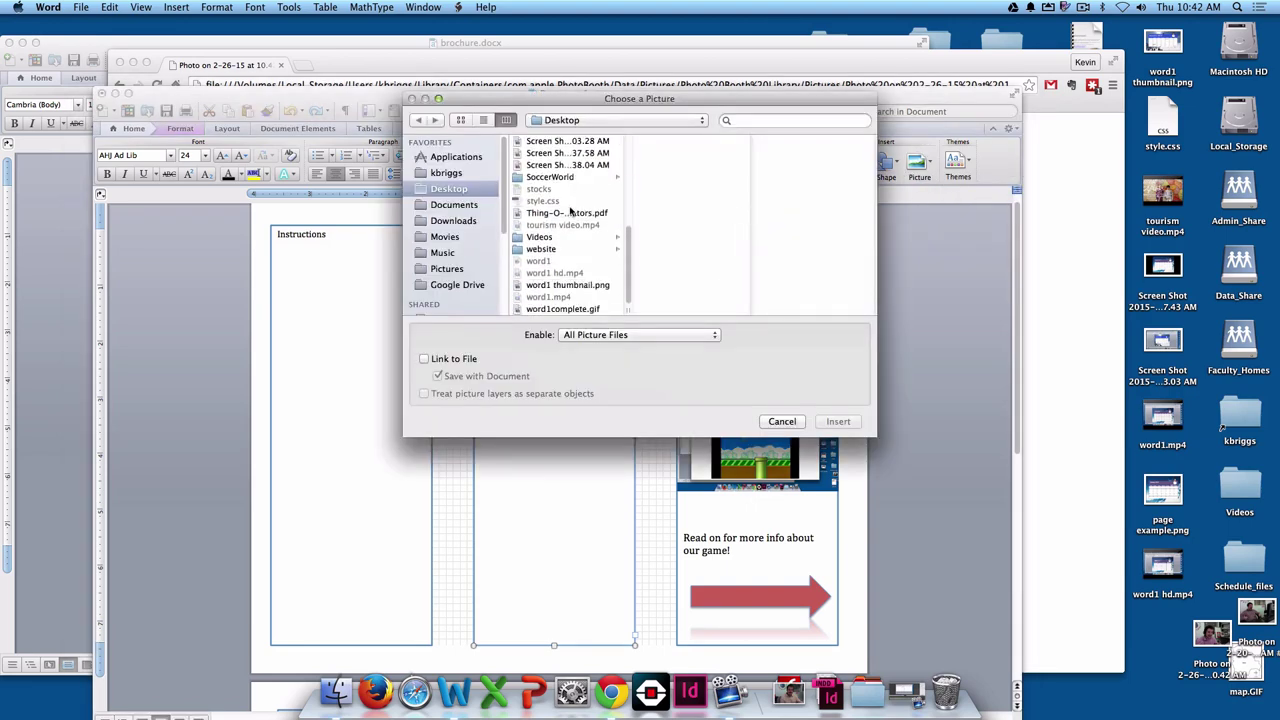
{"action": "scroll", "coordinate": [565, 220], "scroll_direction": "up", "scroll_amount": 10}
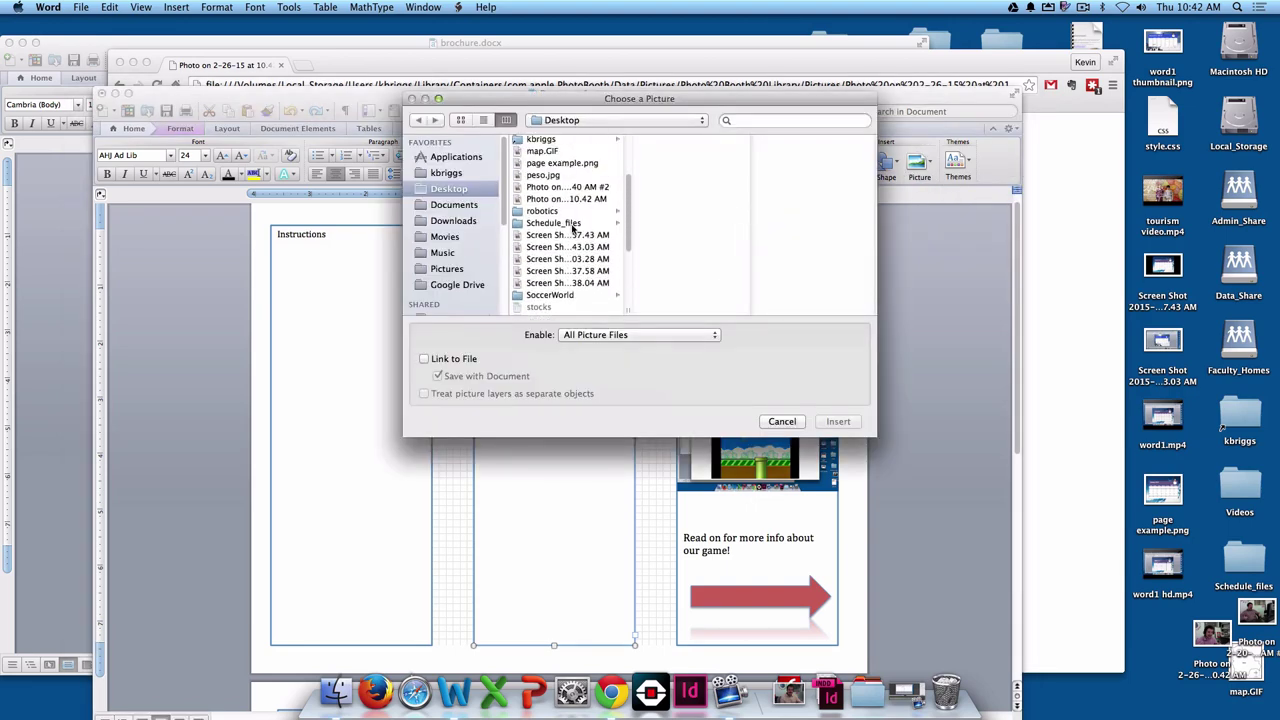
{"action": "left_click", "coordinate": [549, 198]}
{"action": "left_click", "coordinate": [555, 209]}
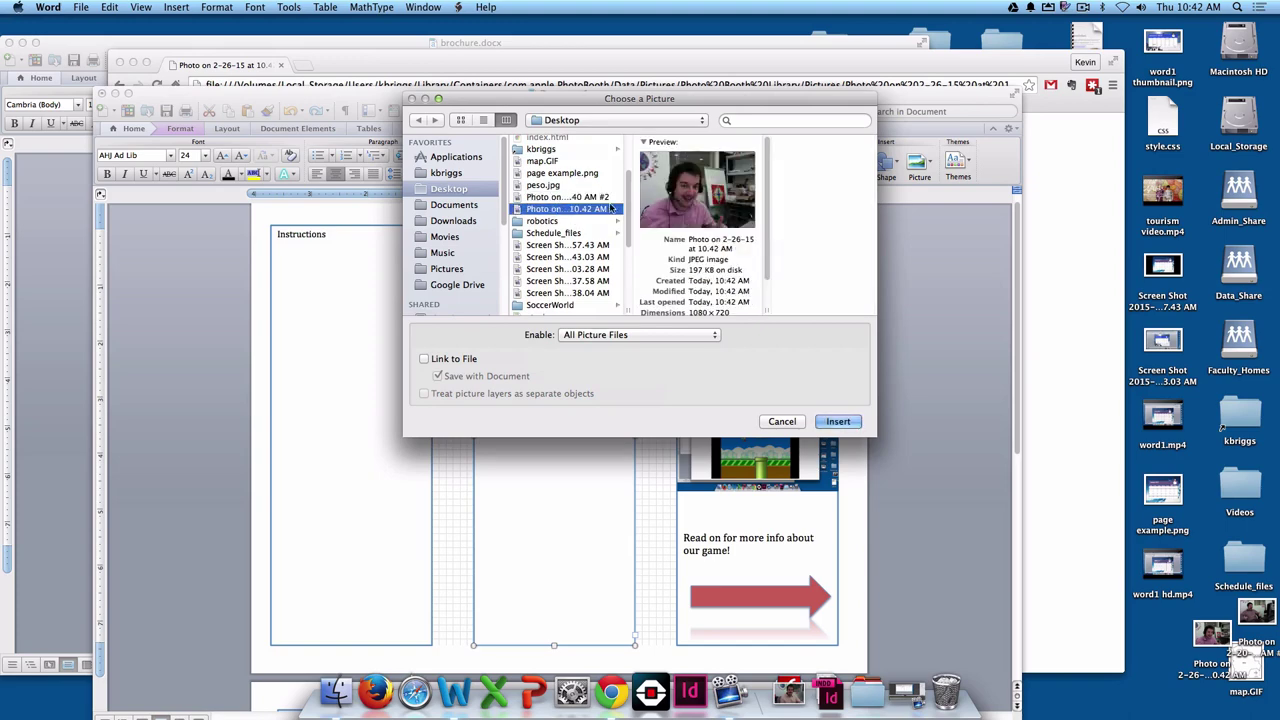
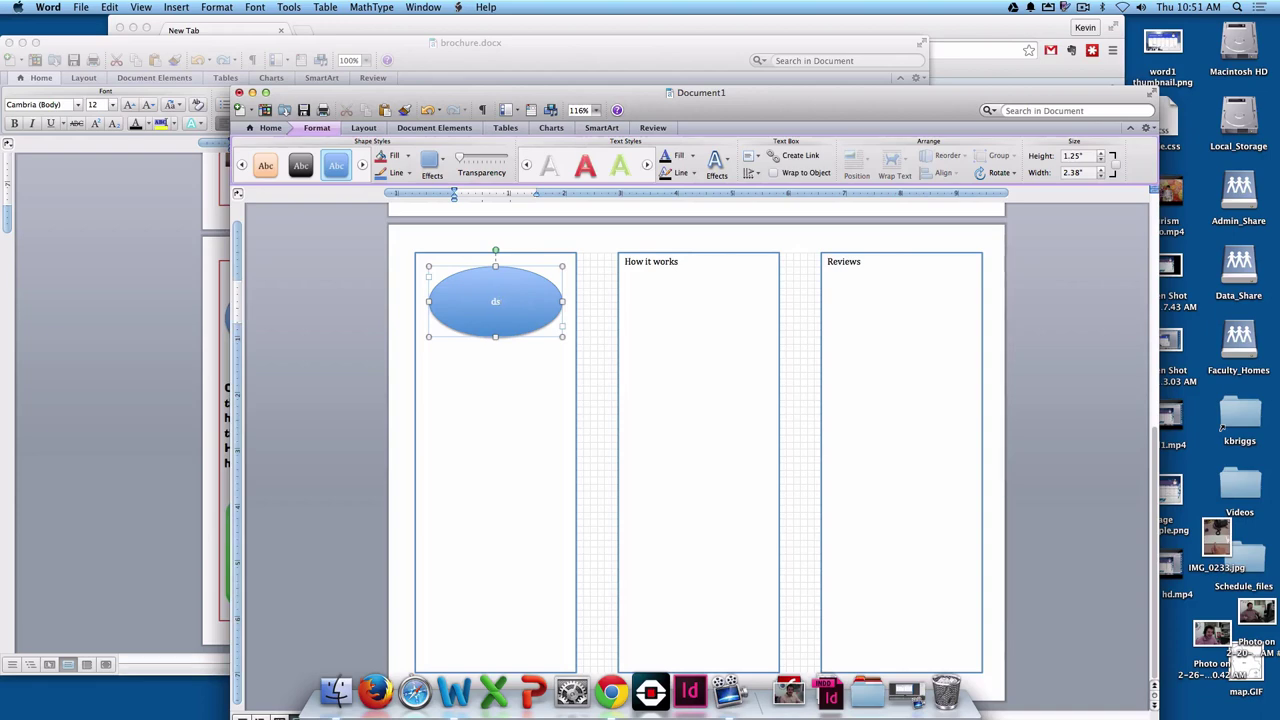
Step: Label the blue oval "The Story" and format the title in AHJ Ad Lib at 24 pt
{"action": "type", "text": "Tor"}
{"action": "left_click_drag", "start_coordinate": [516, 301], "coordinate": [474, 302]}
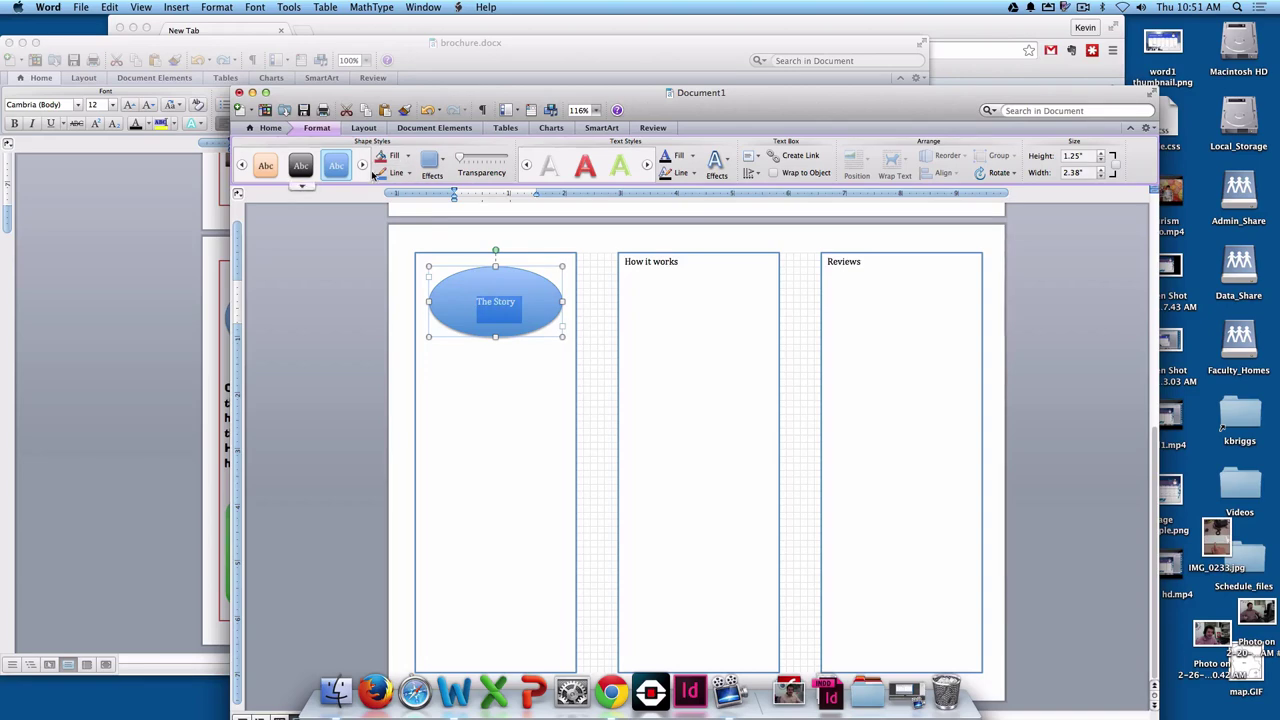
{"action": "left_click", "coordinate": [270, 128]}
{"action": "left_click", "coordinate": [341, 155]}
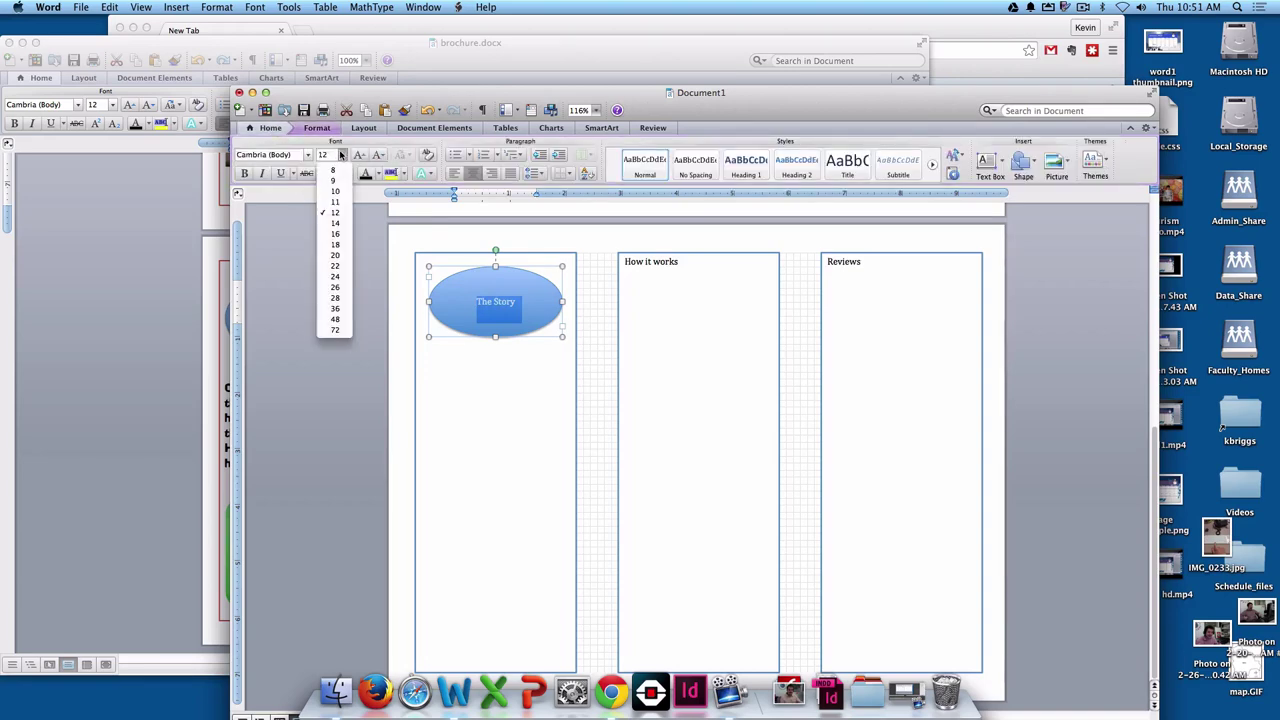
{"action": "left_click", "coordinate": [335, 276]}
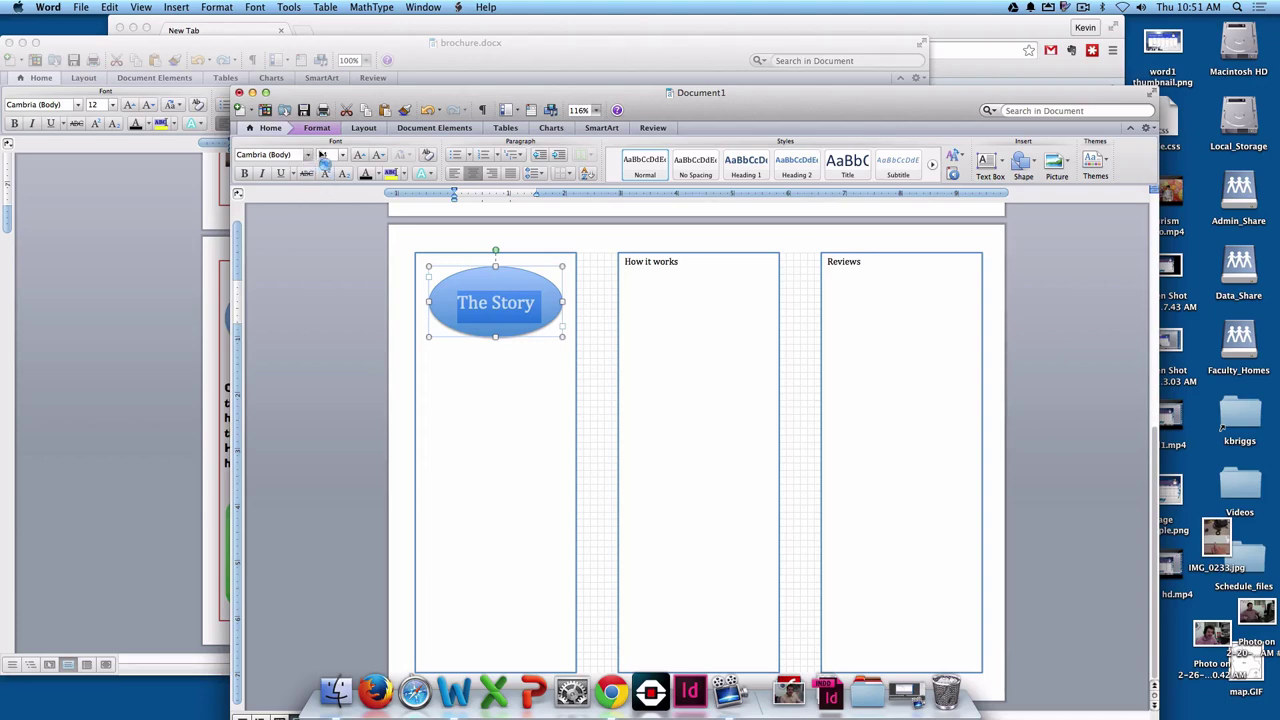
{"action": "left_click", "coordinate": [309, 155]}
{"action": "left_click", "coordinate": [288, 238]}
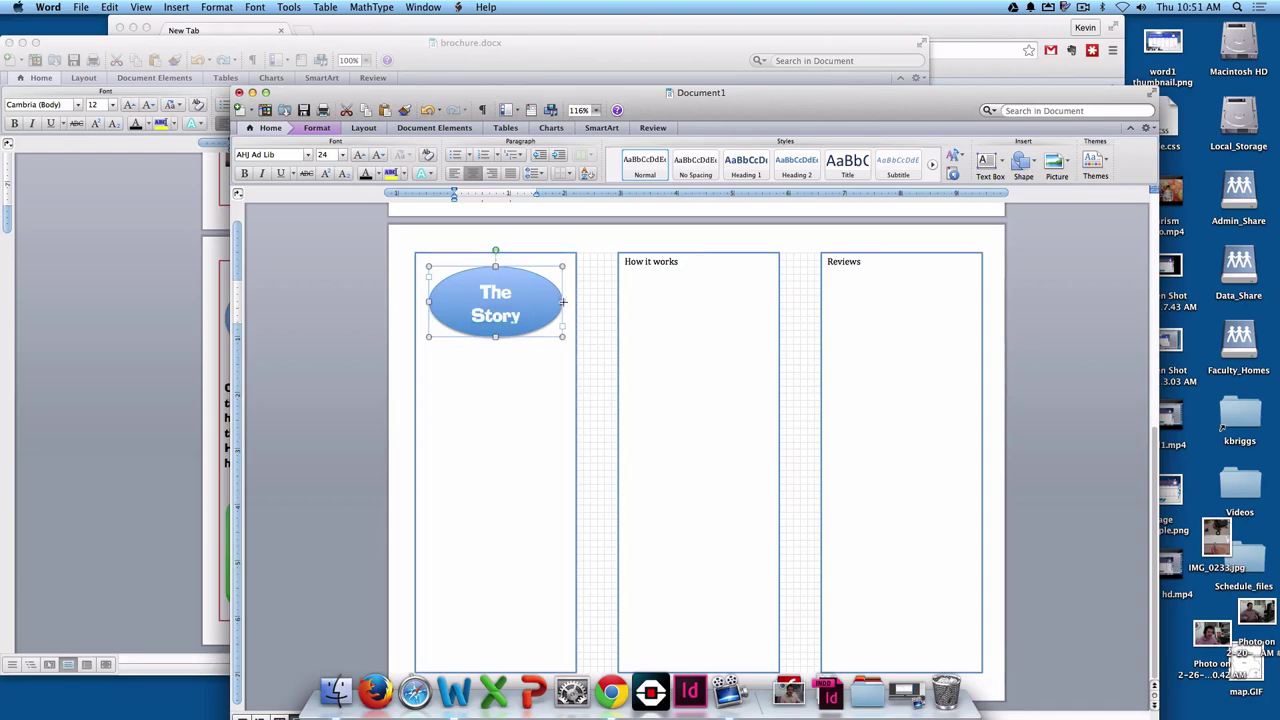
Step: Widen the oval slightly so "The Story" fits on one line, and recenter it within its panel
{"action": "left_click_drag", "start_coordinate": [562, 301], "coordinate": [569, 301]}
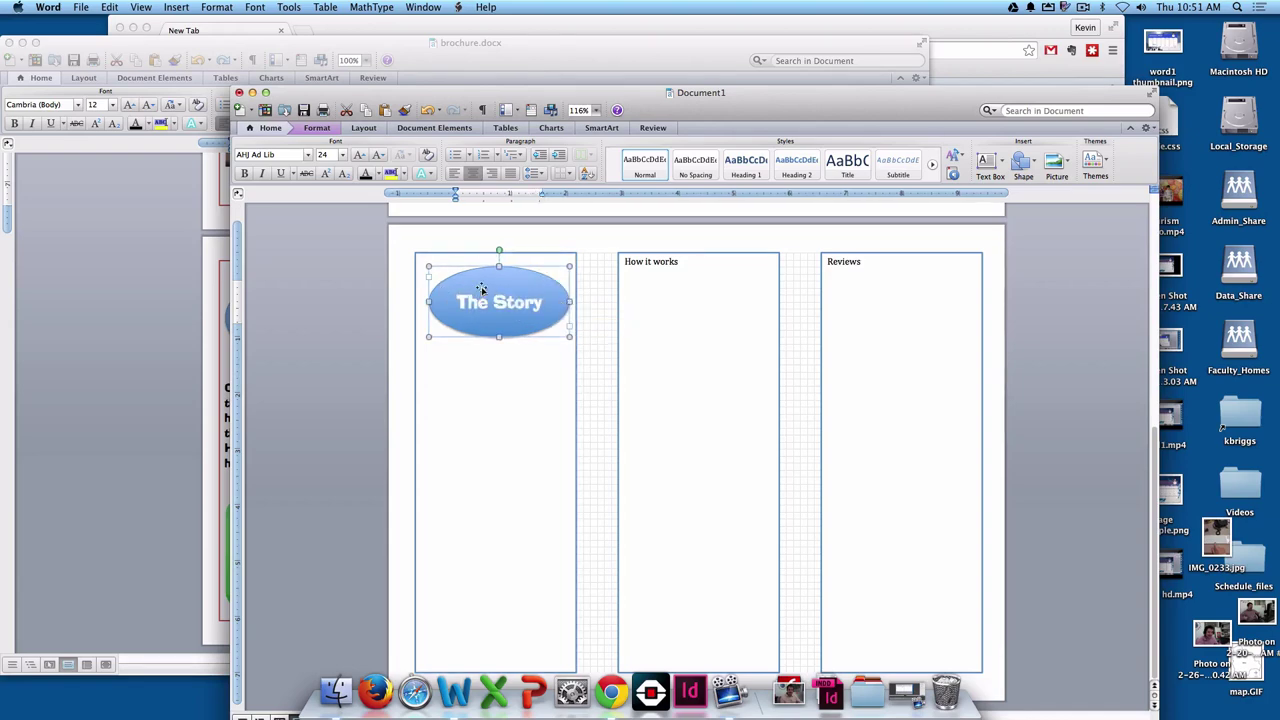
{"action": "left_click_drag", "start_coordinate": [441, 288], "coordinate": [434, 295]}
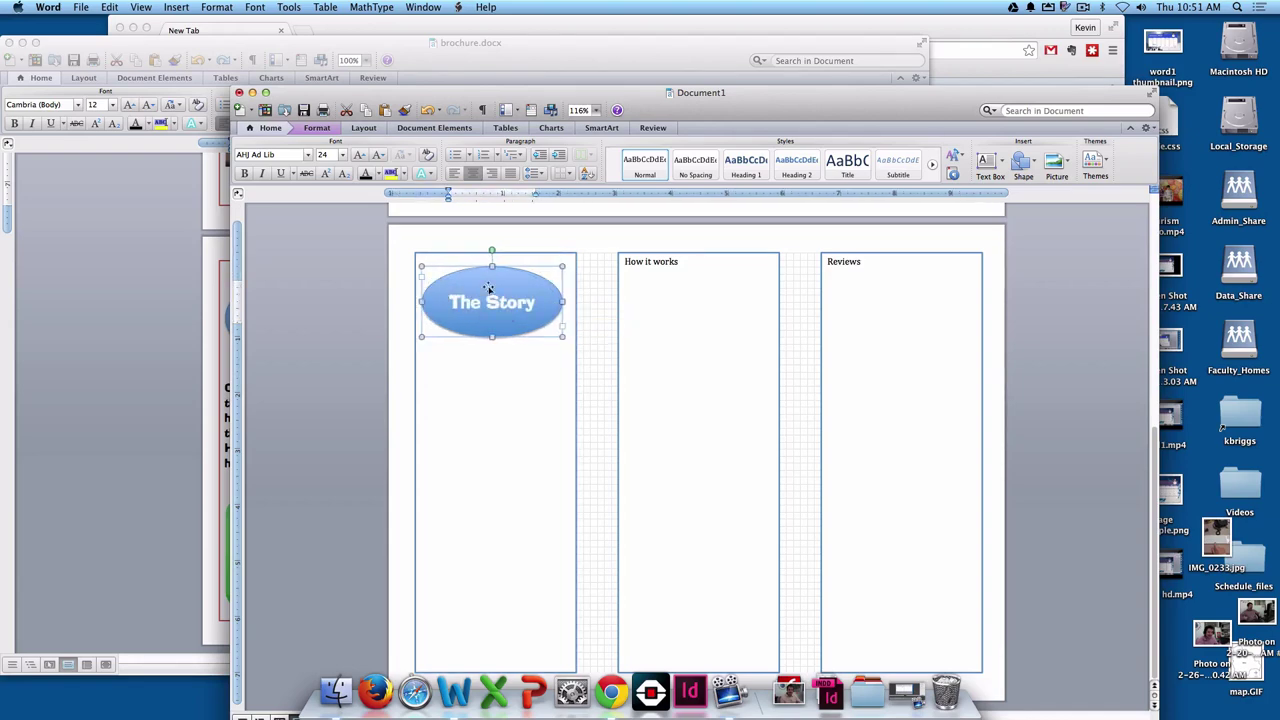
{"action": "left_click", "coordinate": [566, 330]}
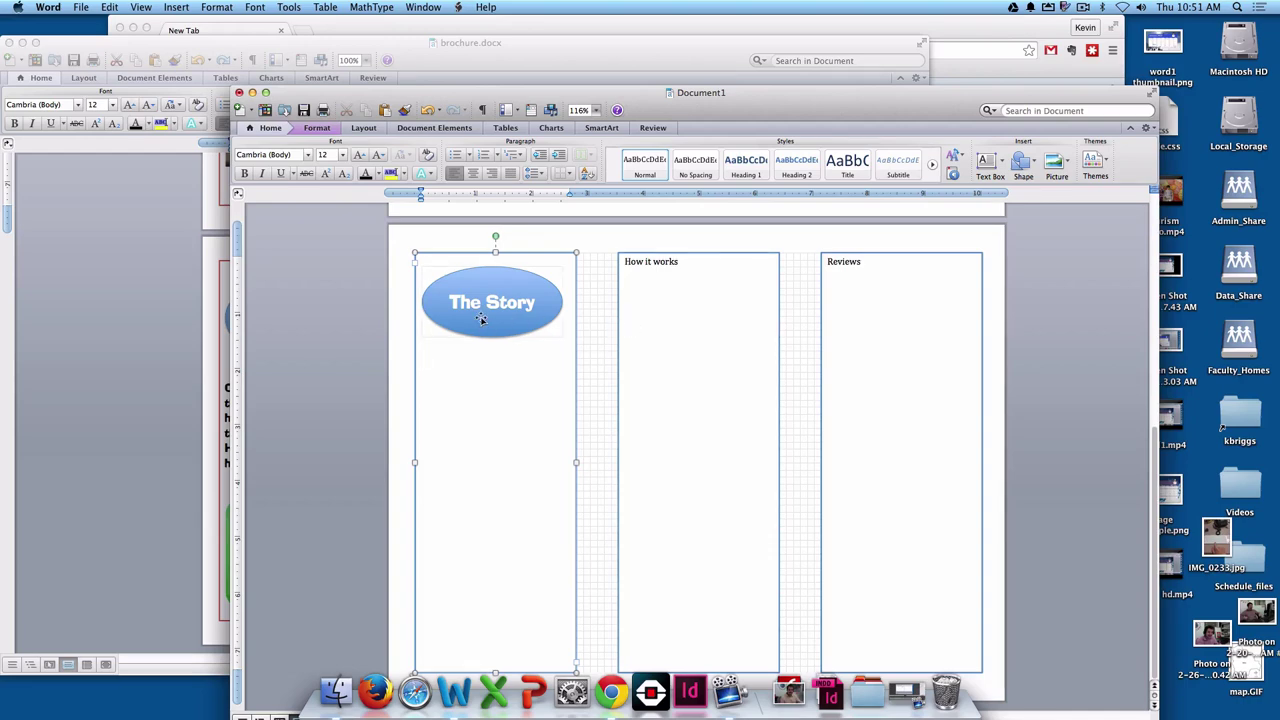
Step: Set the body text below the oval to AHJ Ad Lib at 20 pt, using the story text in brochure.docx as reference
{"action": "left_click", "coordinate": [342, 154]}
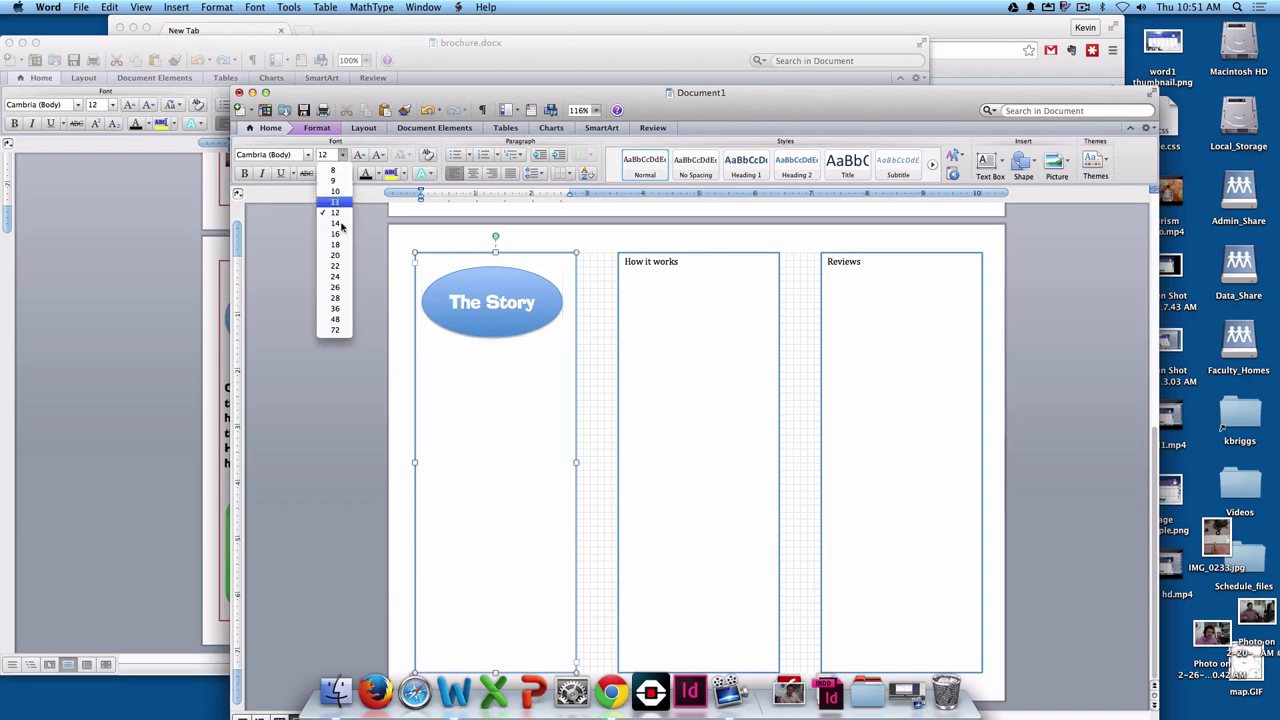
{"action": "left_click", "coordinate": [338, 276]}
{"action": "left_click", "coordinate": [222, 387]}
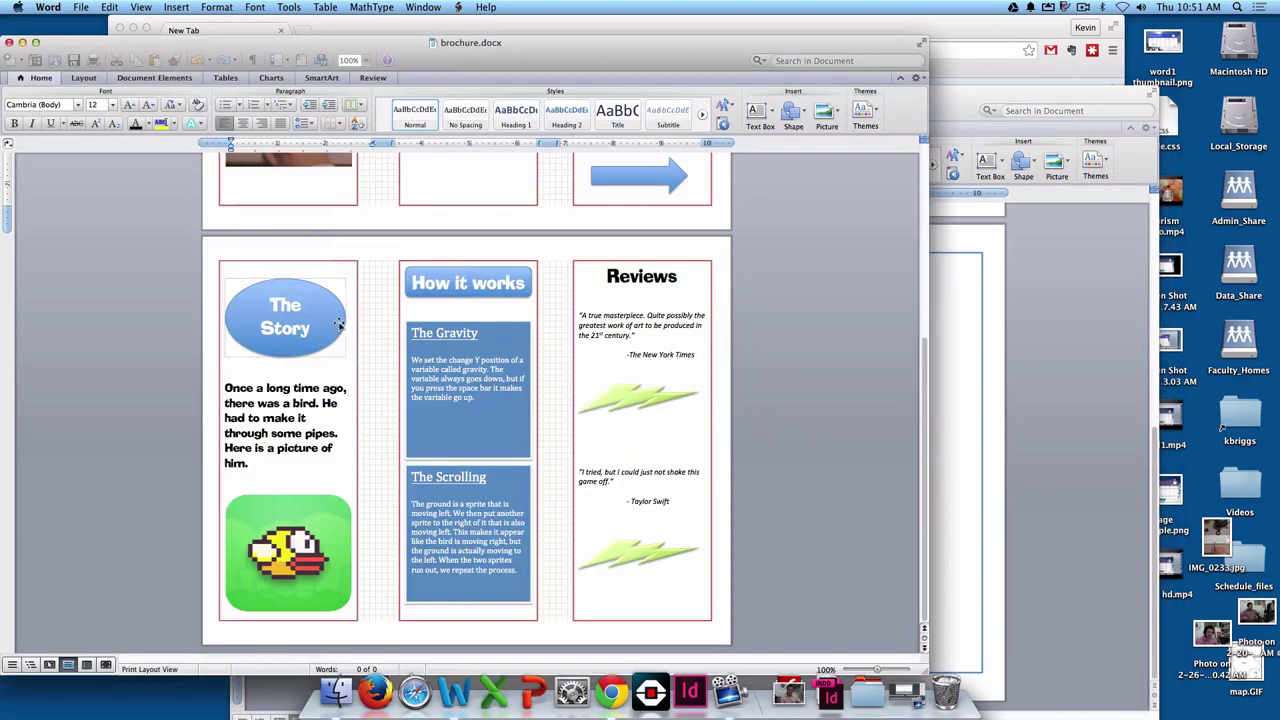
{"action": "left_click", "coordinate": [222, 450]}
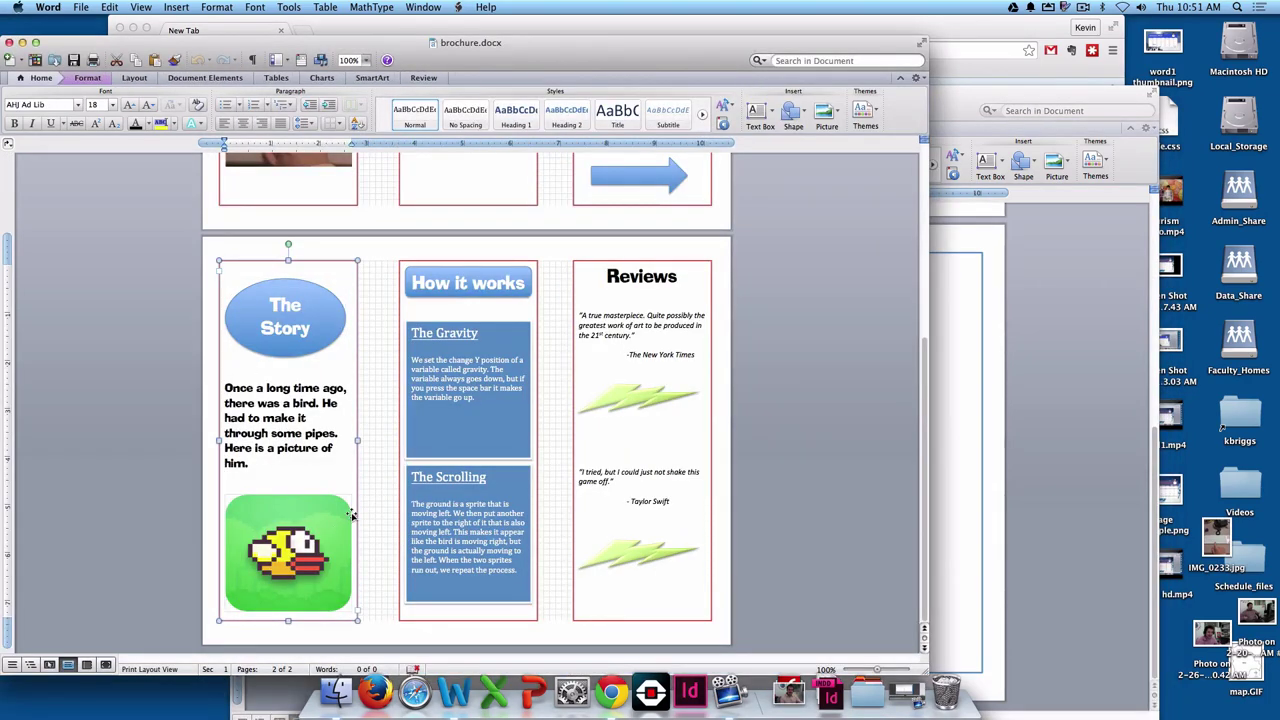
{"action": "left_click", "coordinate": [946, 508]}
{"action": "left_click", "coordinate": [454, 368]}
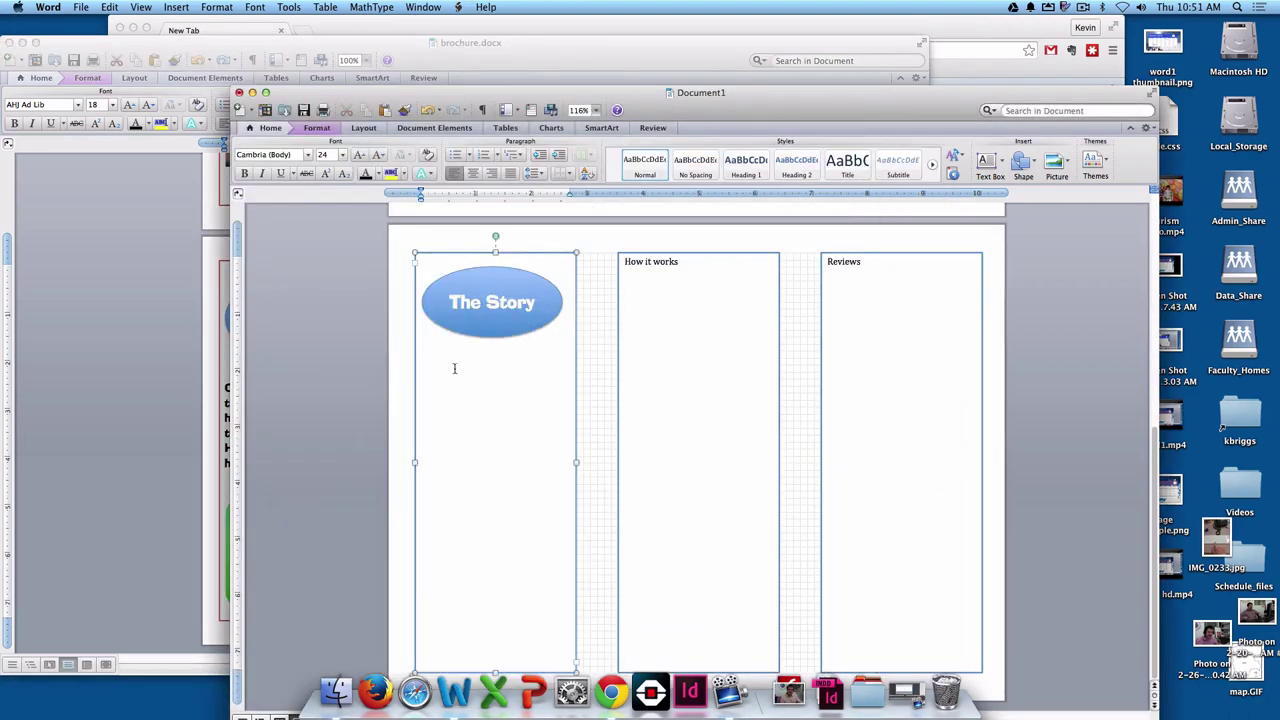
{"action": "left_click", "coordinate": [307, 155]}
{"action": "left_click", "coordinate": [280, 242]}
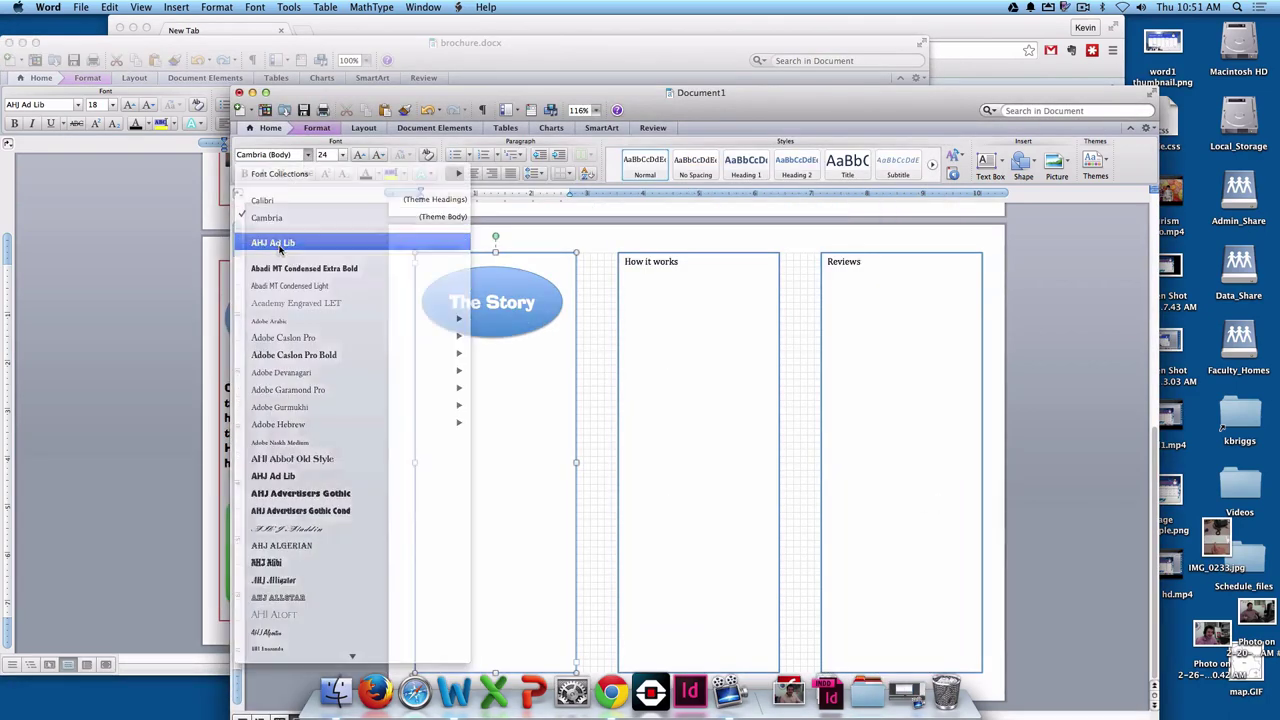
{"action": "type", "text": "O"}
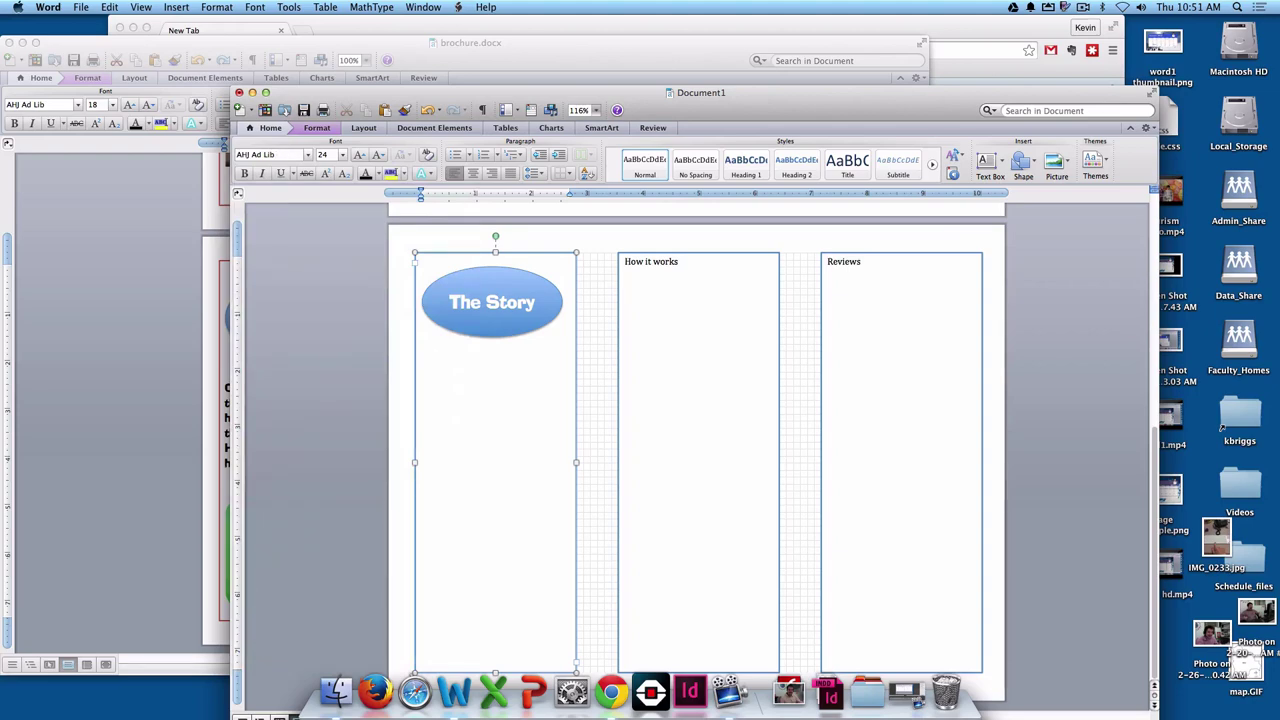
{"action": "left_click", "coordinate": [342, 155]}
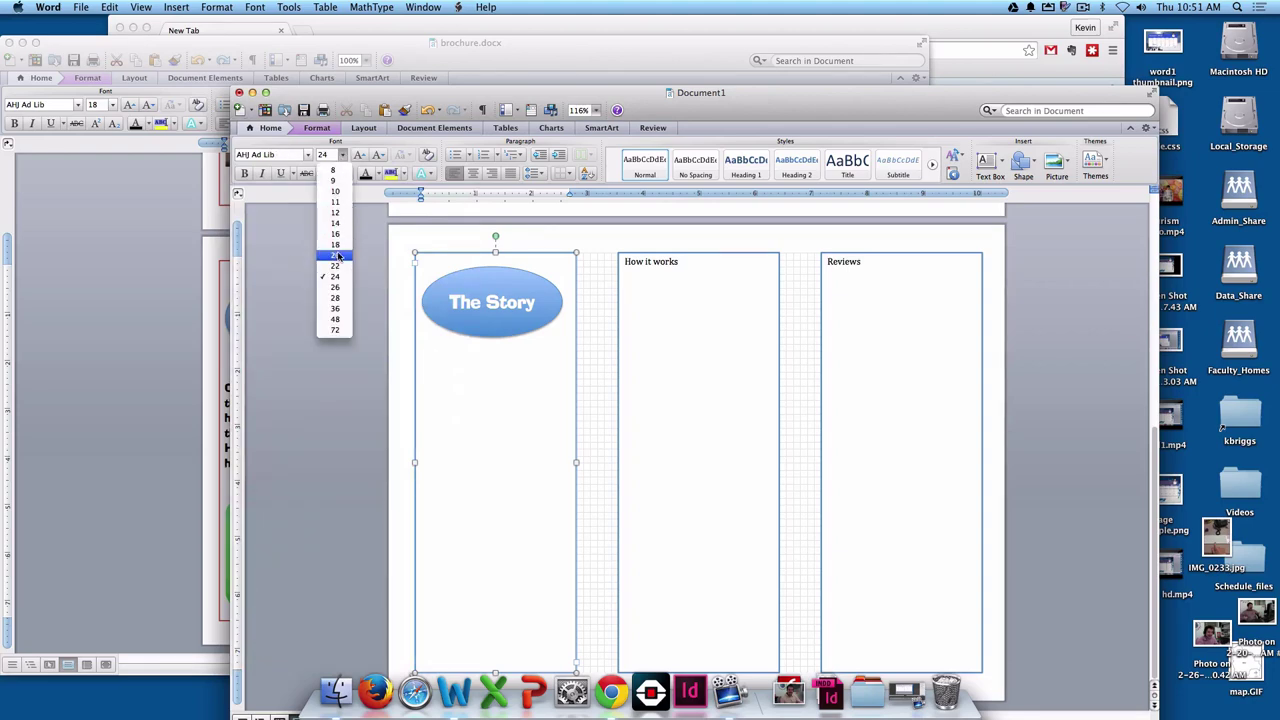
{"action": "left_click", "coordinate": [337, 256]}
Step: Write "Once upon a time, there was a bird. He couldn't hit pipes. Here is a picture of him." below the oval, correcting the spelling
{"action": "type", "text": "Once up"}
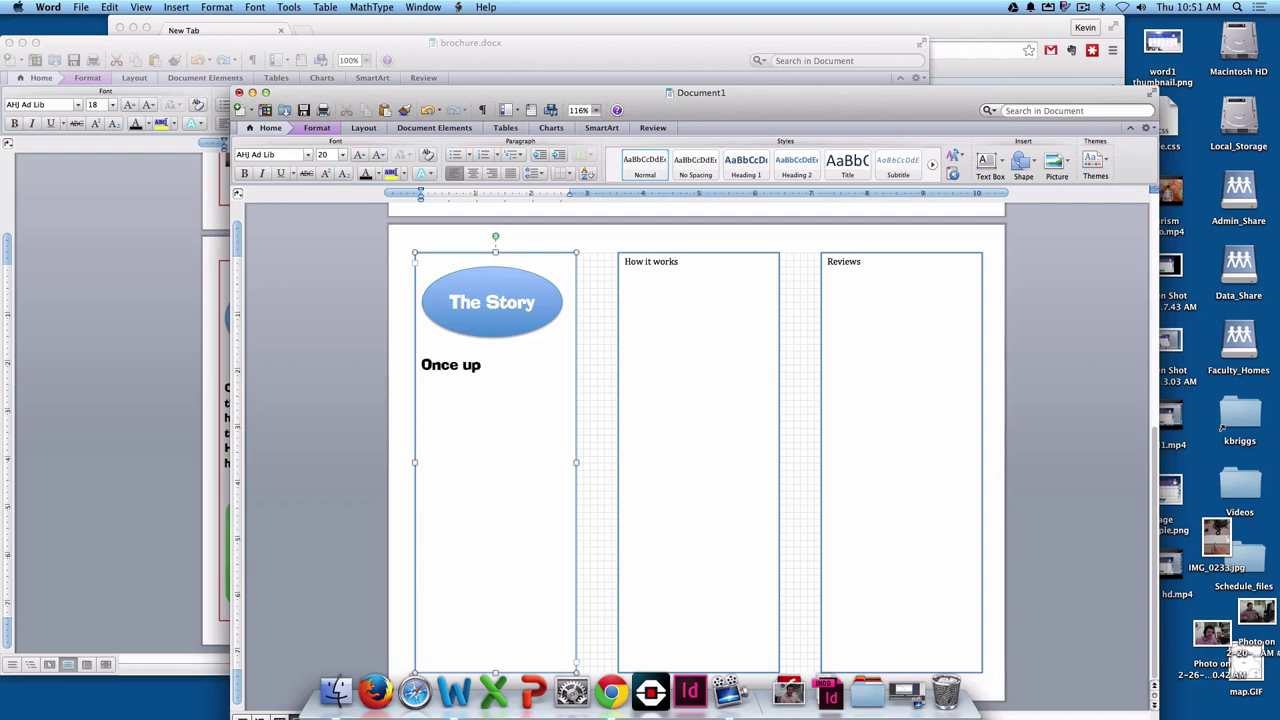
{"action": "type", "text": "on a time th"}
{"action": "type", "text": ", there was a bird. H"}
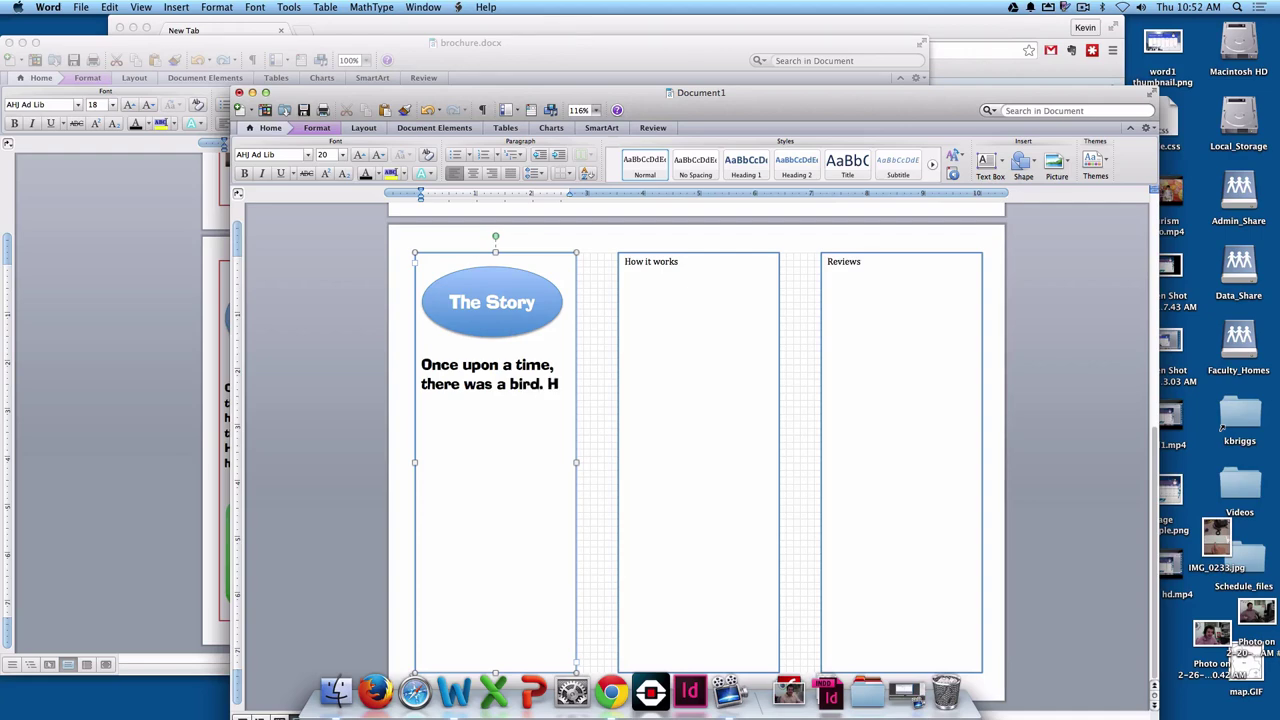
{"action": "type", "text": "e couldnt hit p"}
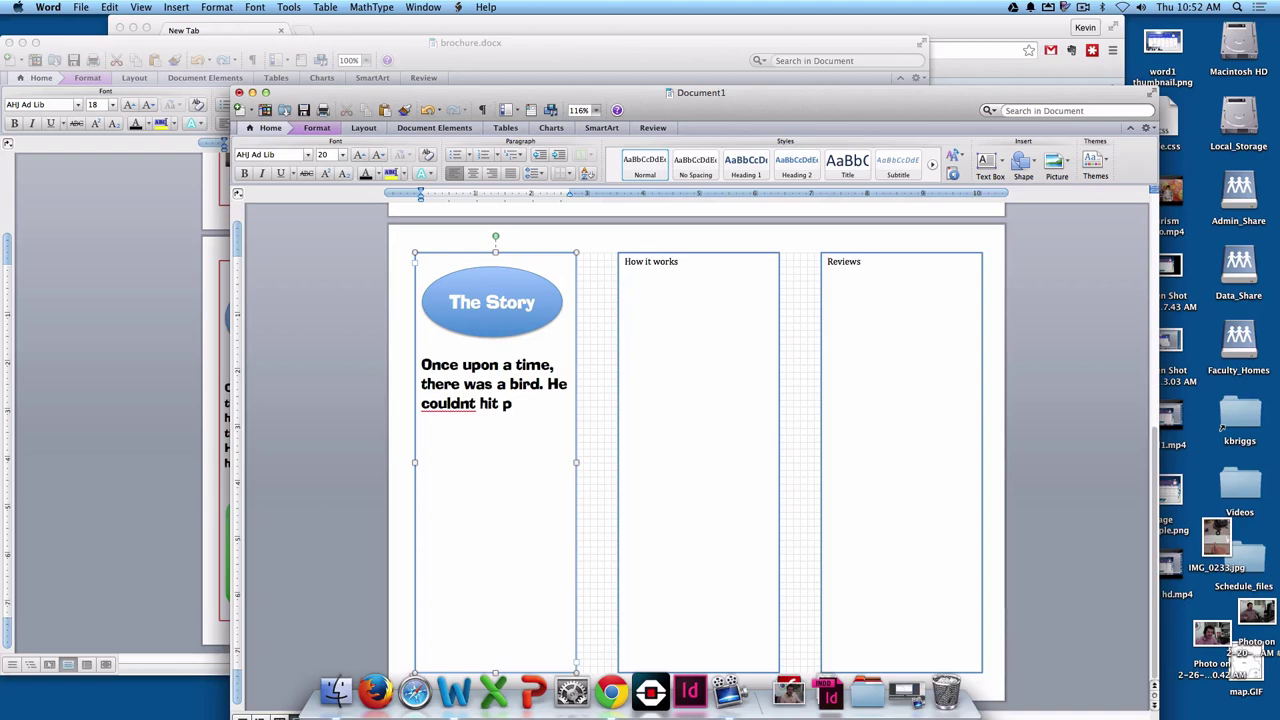
{"action": "type", "text": "ipes. Here is"}
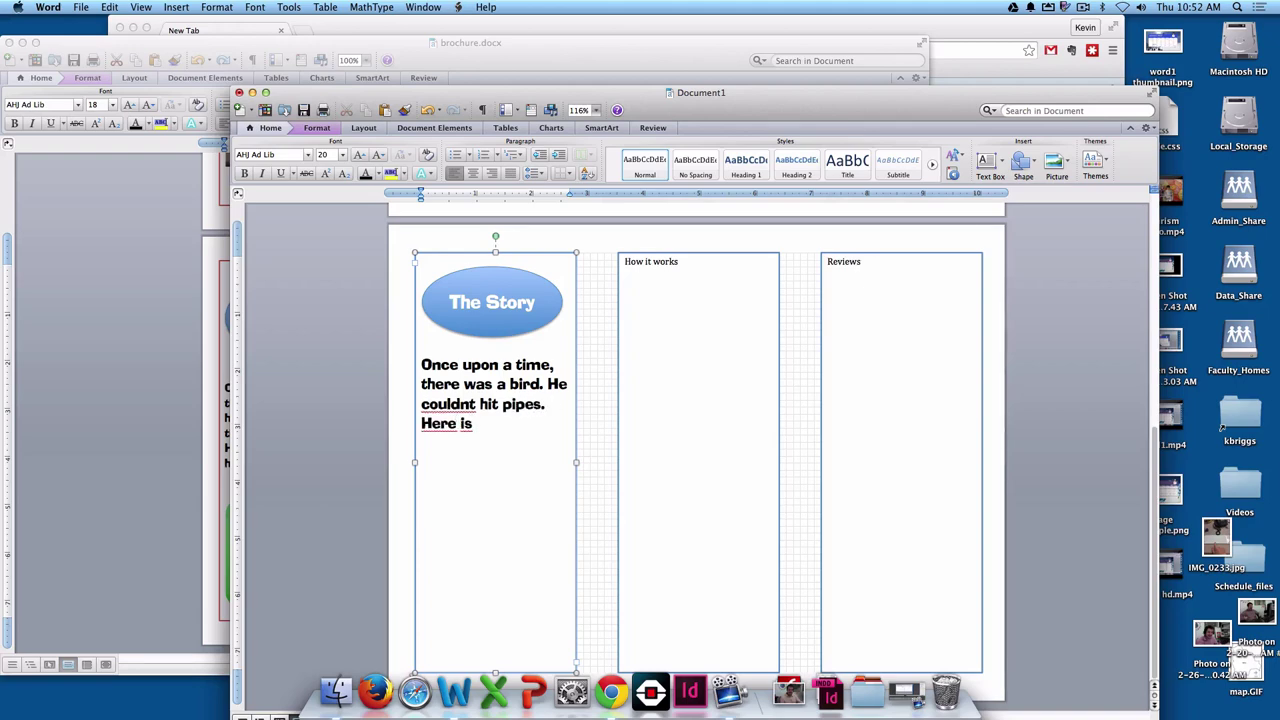
{"action": "type", "text": " a picture of him."}
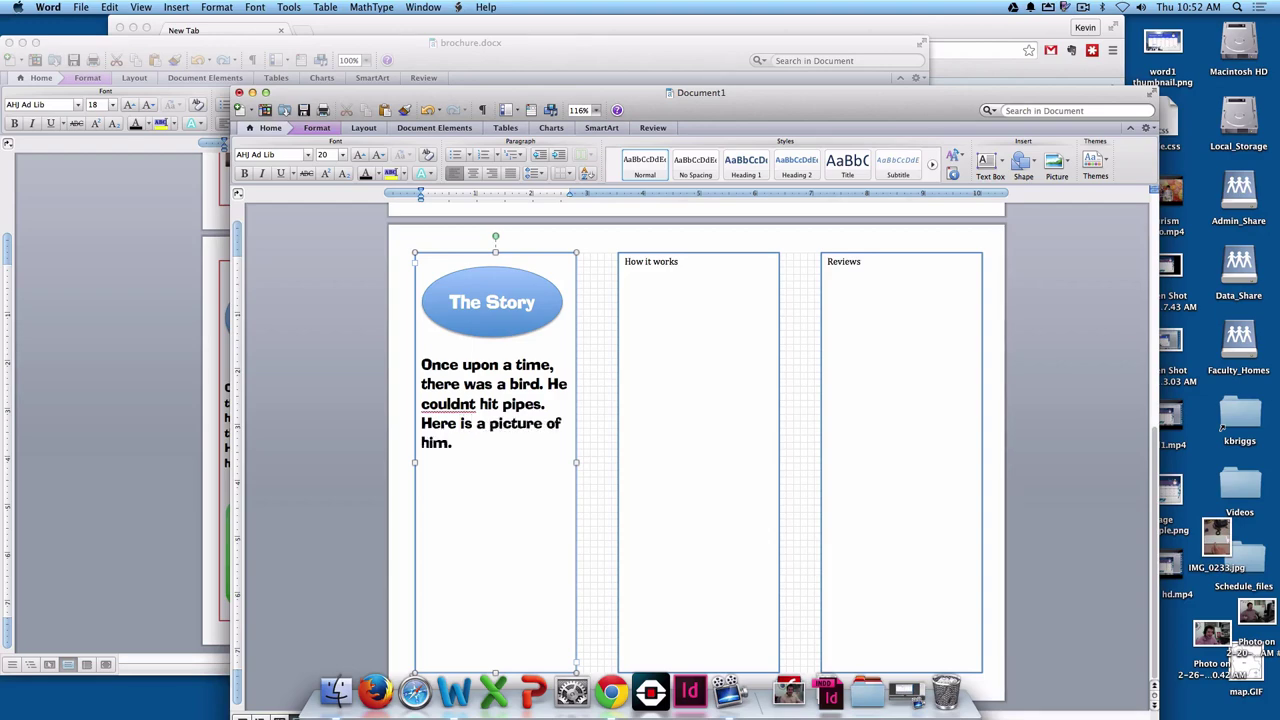
{"action": "right_click", "coordinate": [440, 404]}
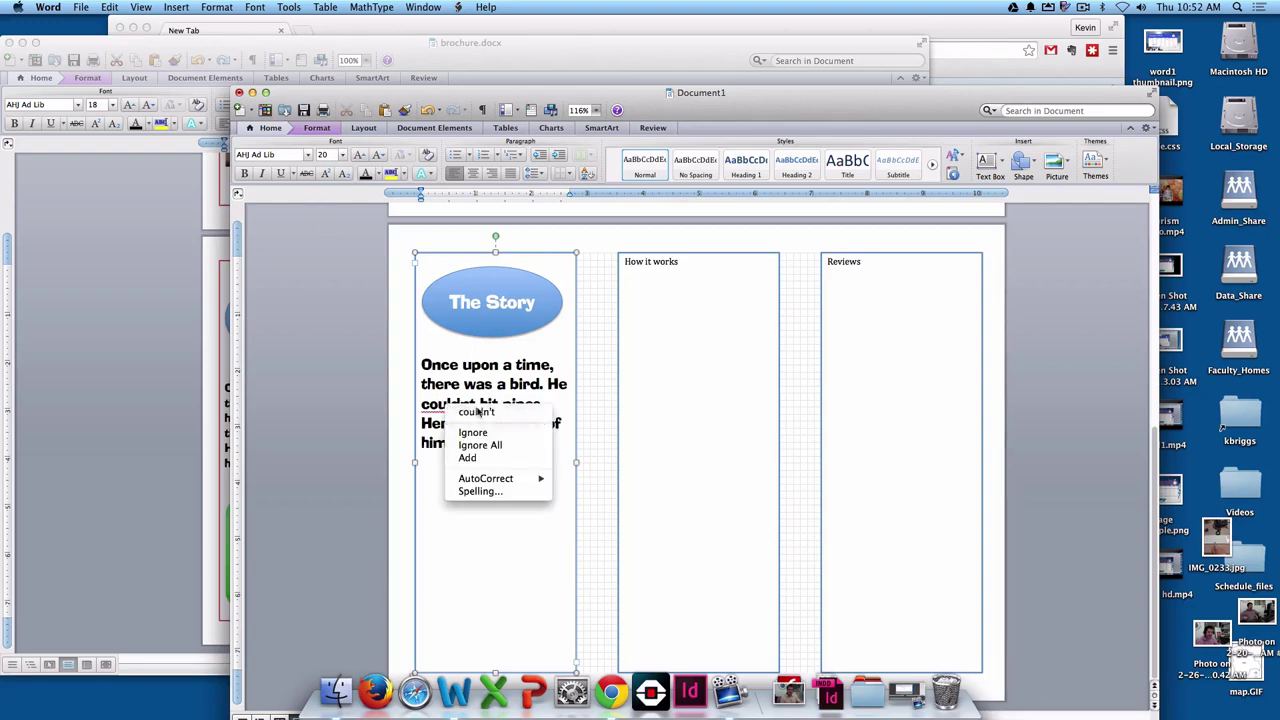
{"action": "left_click", "coordinate": [457, 417]}
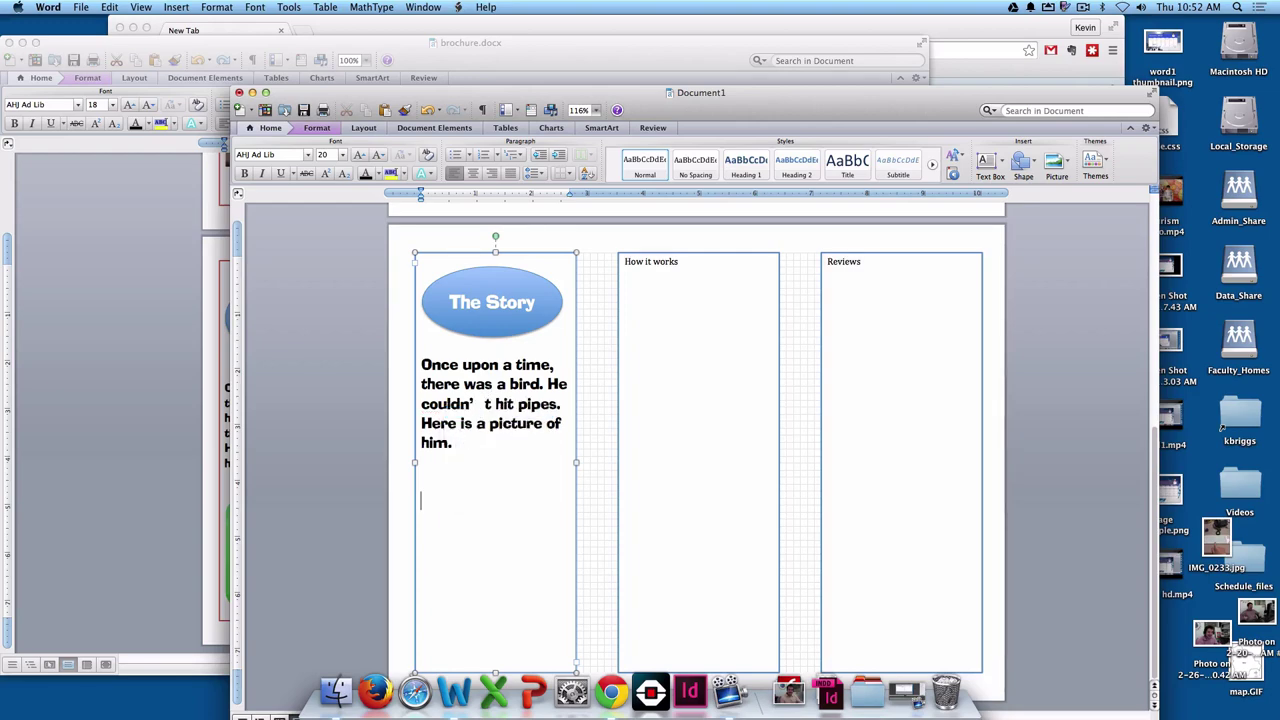
Step: Check the bird picture in brochure.docx, switch to Chrome, and search Google Images for "flappy bird"
{"action": "left_click", "coordinate": [211, 424]}
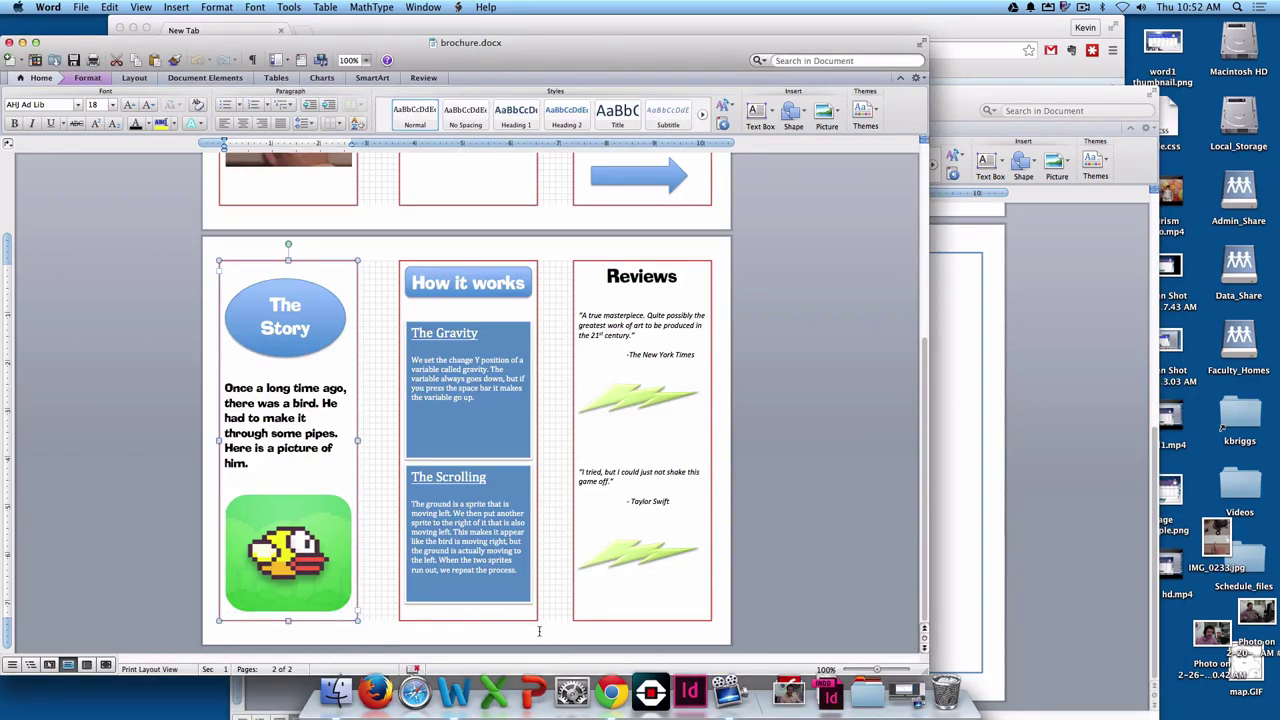
{"action": "left_click", "coordinate": [611, 692]}
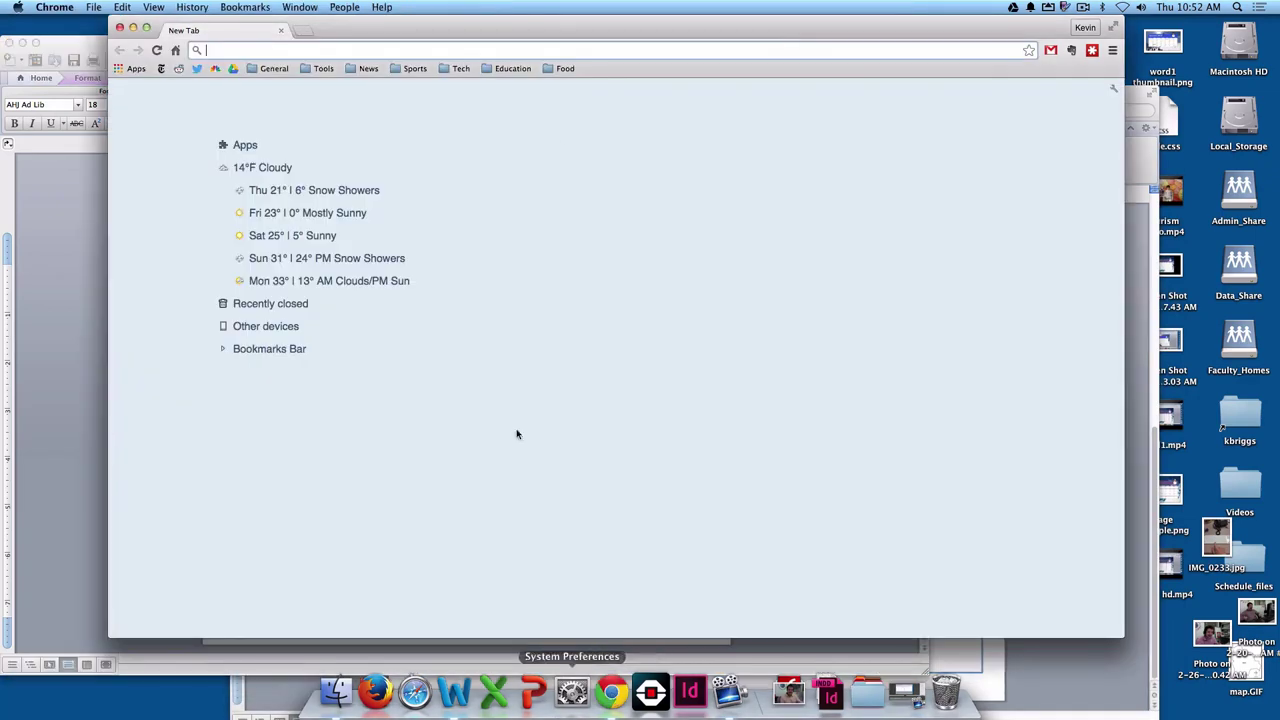
{"action": "left_click_drag", "start_coordinate": [534, 23], "coordinate": [704, 79]}
{"action": "type", "text": "f"}
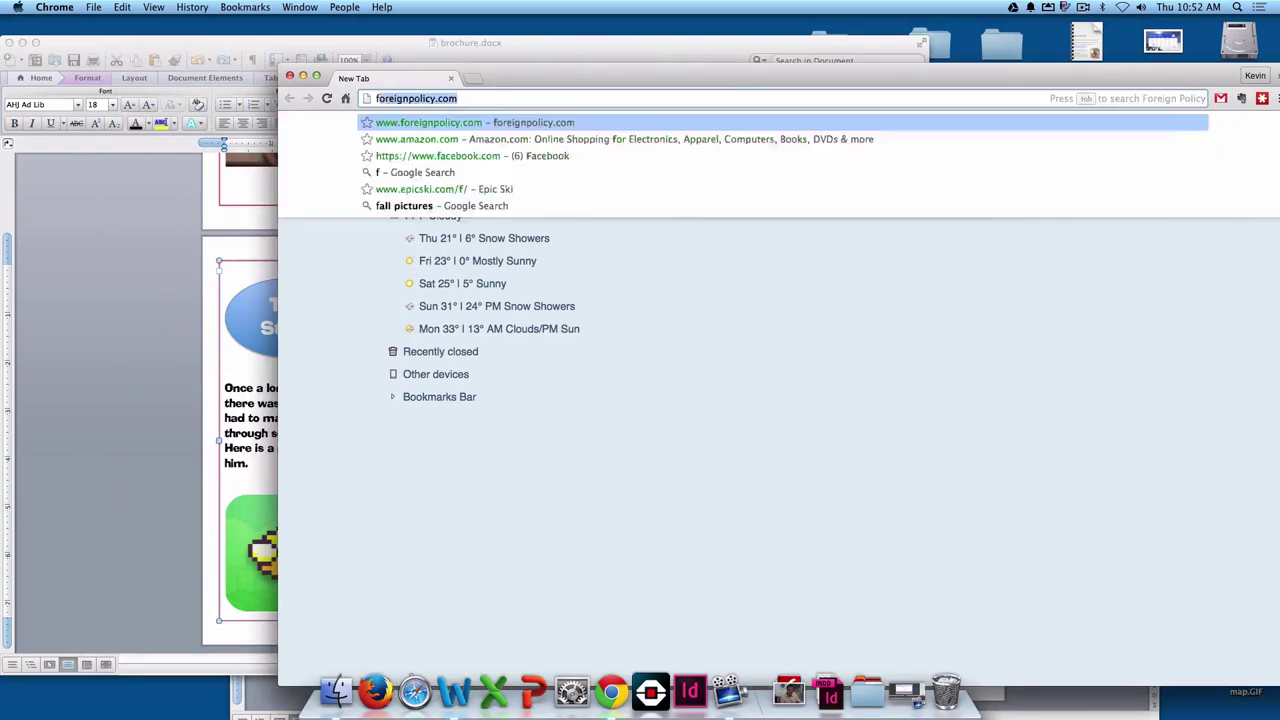
{"action": "type", "text": "lappy bird"}
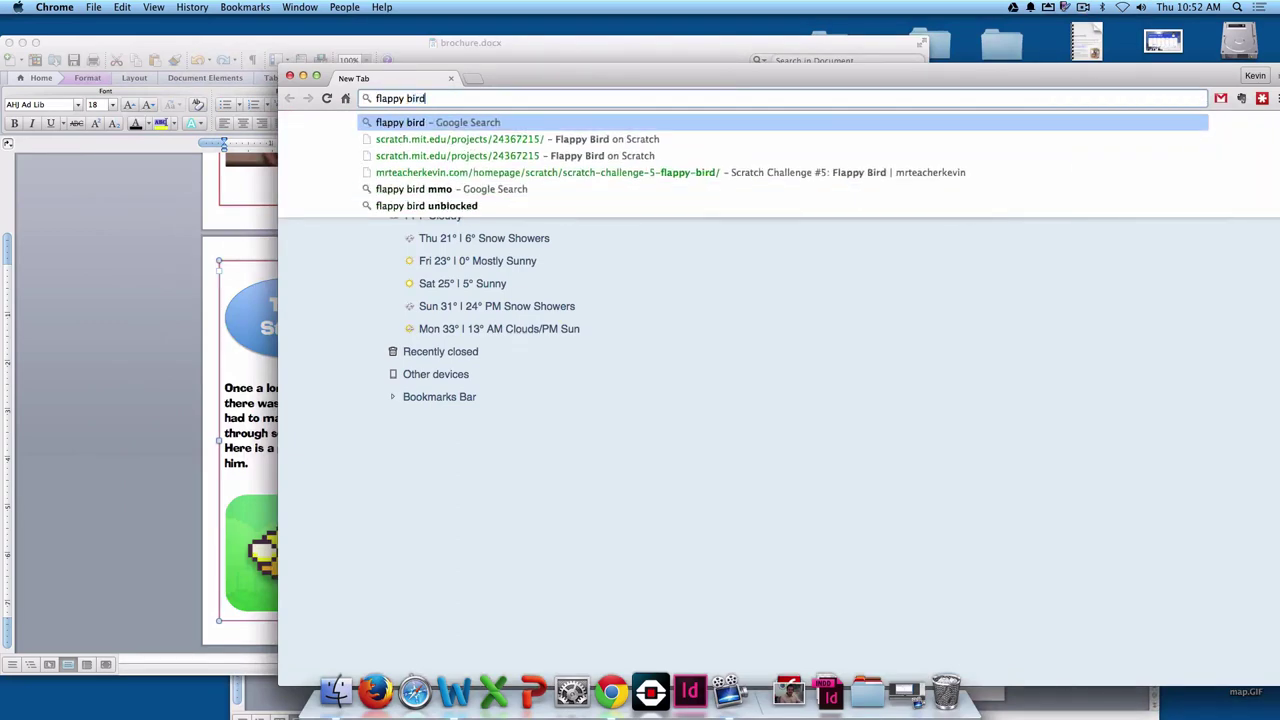
{"action": "key", "text": "Return"}
{"action": "left_click_drag", "start_coordinate": [555, 64], "coordinate": [649, 45]}
{"action": "left_click", "coordinate": [597, 168]}
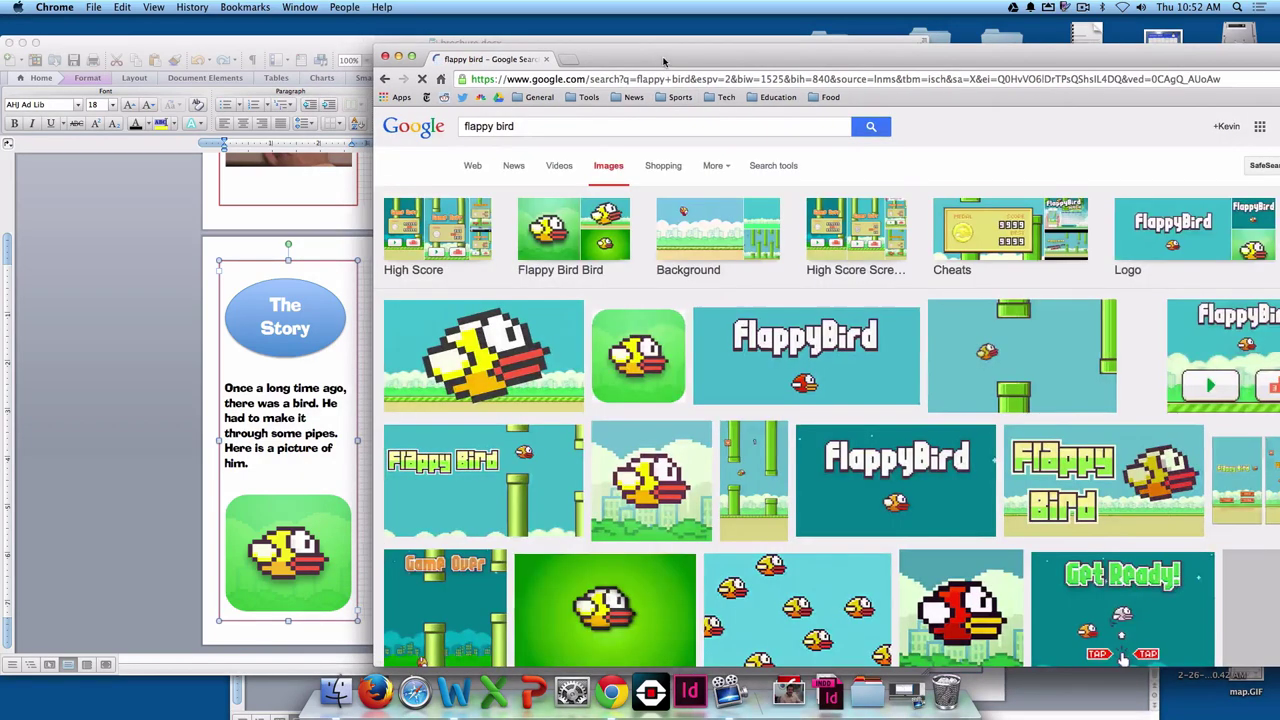
Step: Arrange the Chrome and Document1 windows side by side so the story panel and the image results are both accessible
{"action": "left_click_drag", "start_coordinate": [658, 50], "coordinate": [859, 16]}
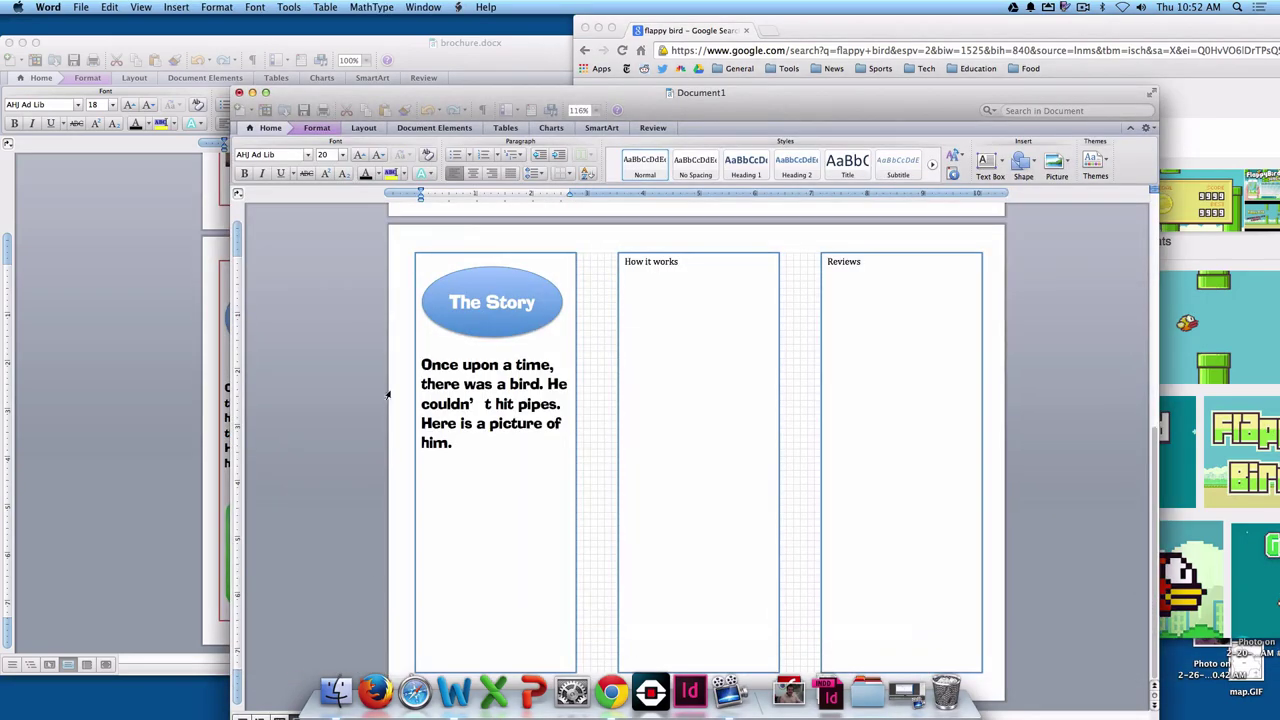
{"action": "left_click_drag", "start_coordinate": [521, 104], "coordinate": [273, 77]}
{"action": "left_click", "coordinate": [990, 320]}
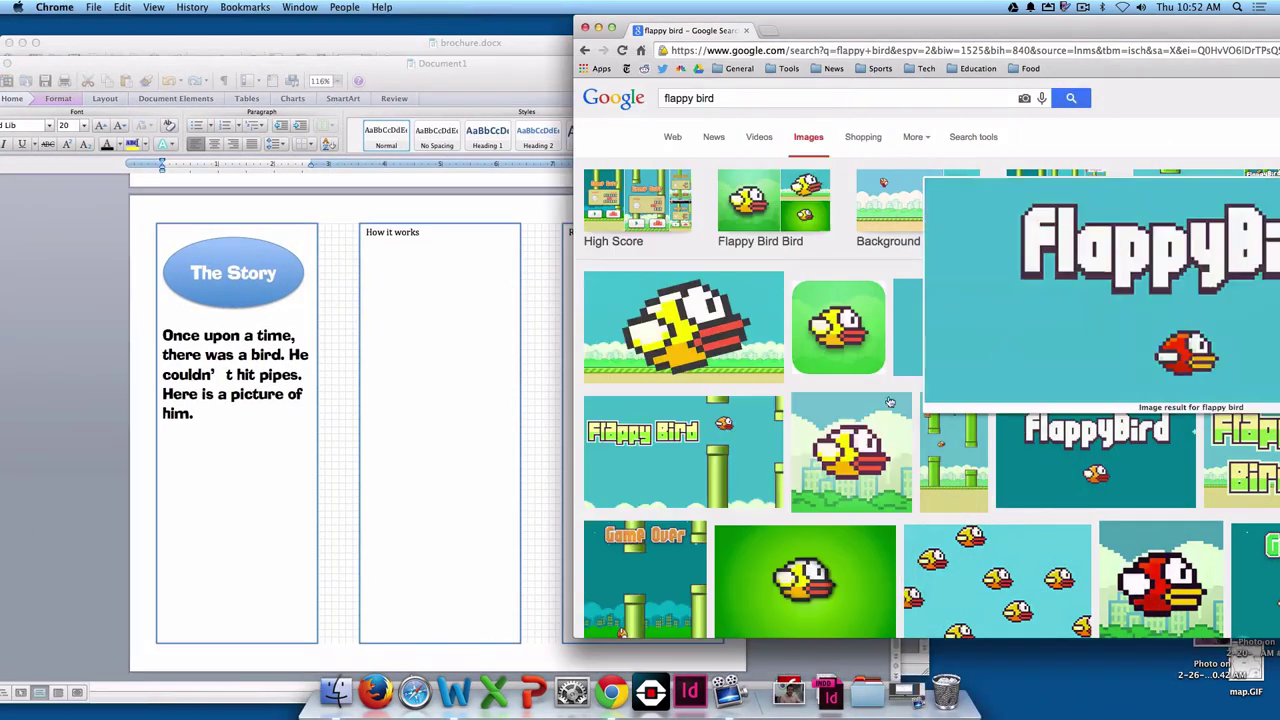
Step: Find the green rounded app-icon bird in the image results and place it in Document1's story panel below the text
{"action": "scroll", "coordinate": [836, 343], "scroll_direction": "down", "scroll_amount": 3}
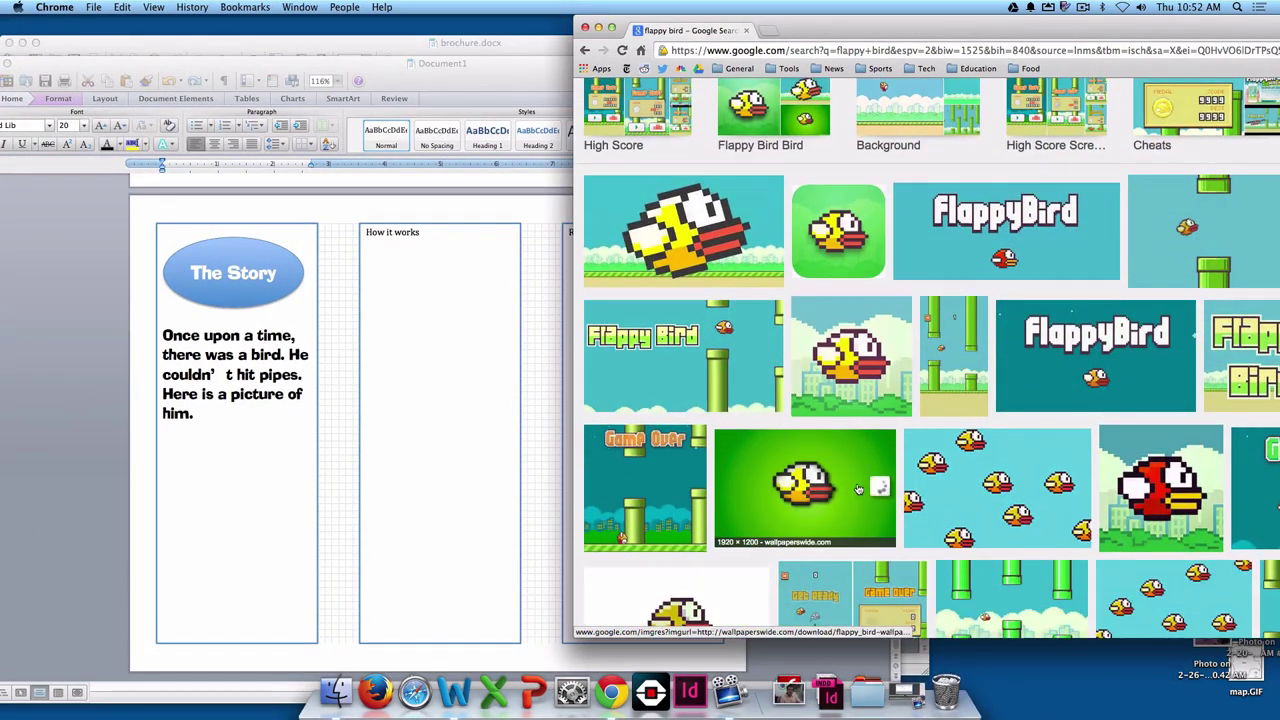
{"action": "scroll", "coordinate": [832, 428], "scroll_direction": "up", "scroll_amount": 1}
{"action": "left_click", "coordinate": [848, 268]}
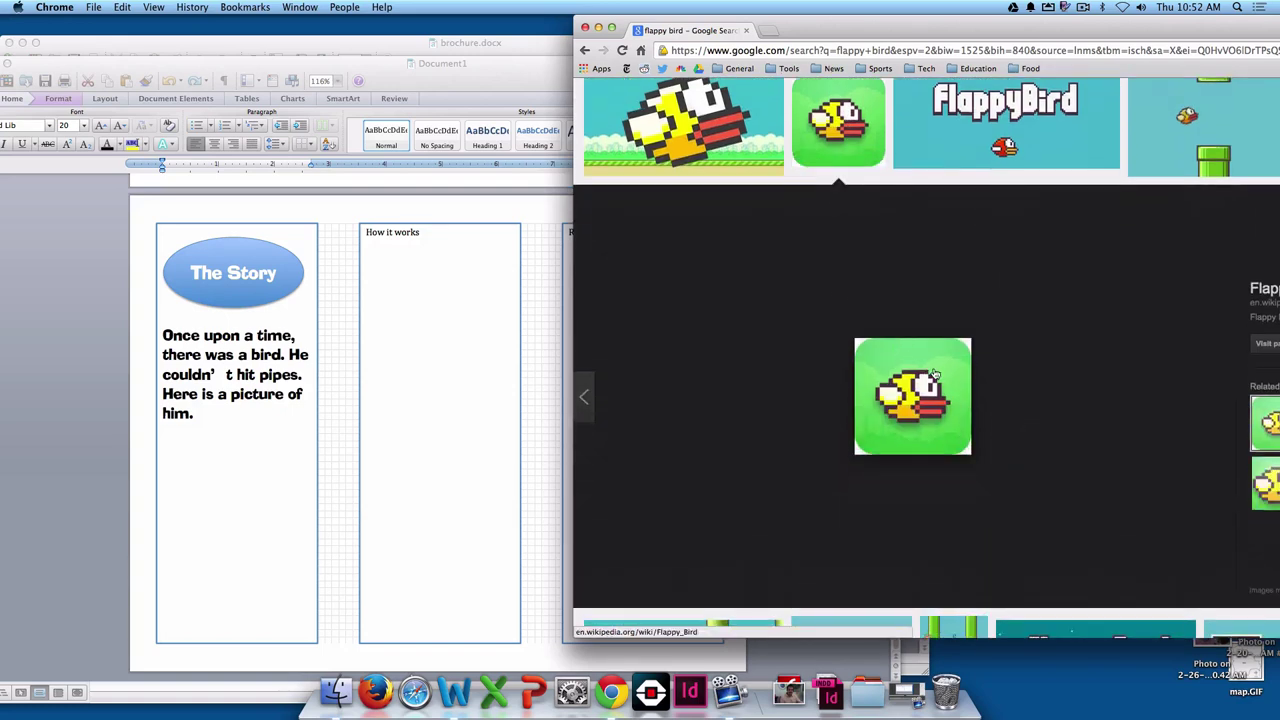
{"action": "left_click_drag", "start_coordinate": [935, 372], "coordinate": [245, 497]}
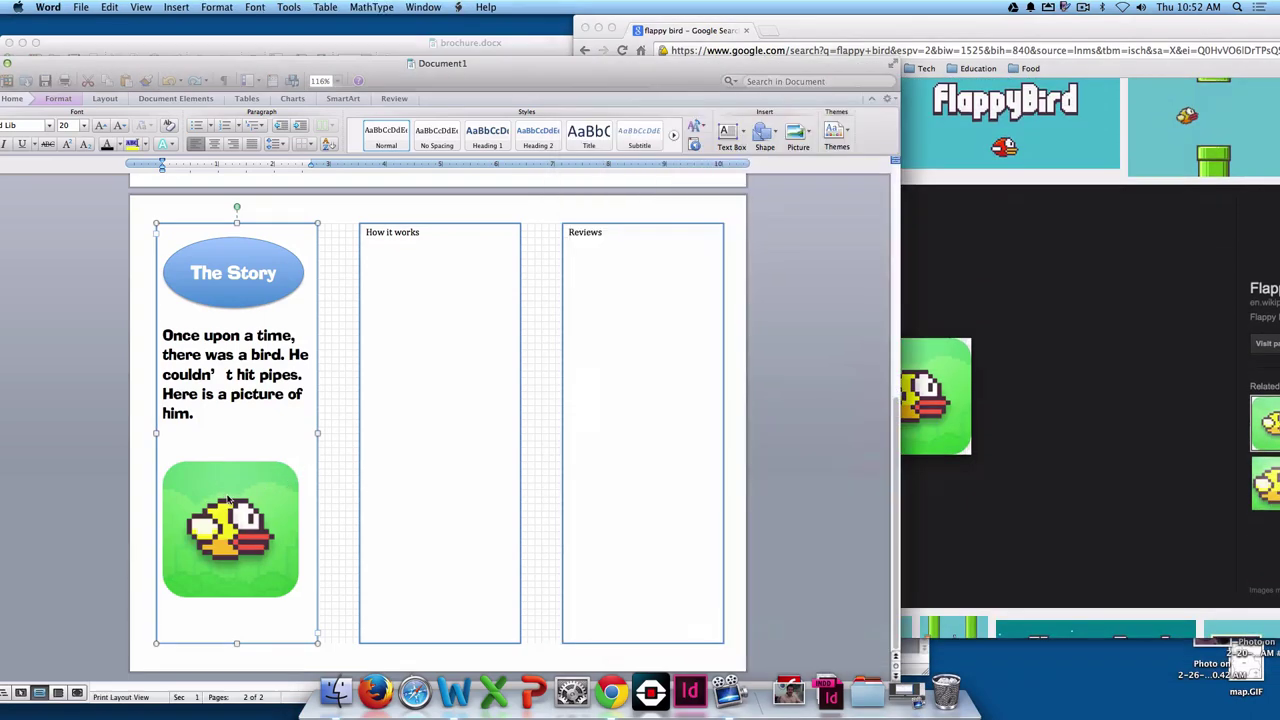
{"action": "left_click", "coordinate": [222, 492]}
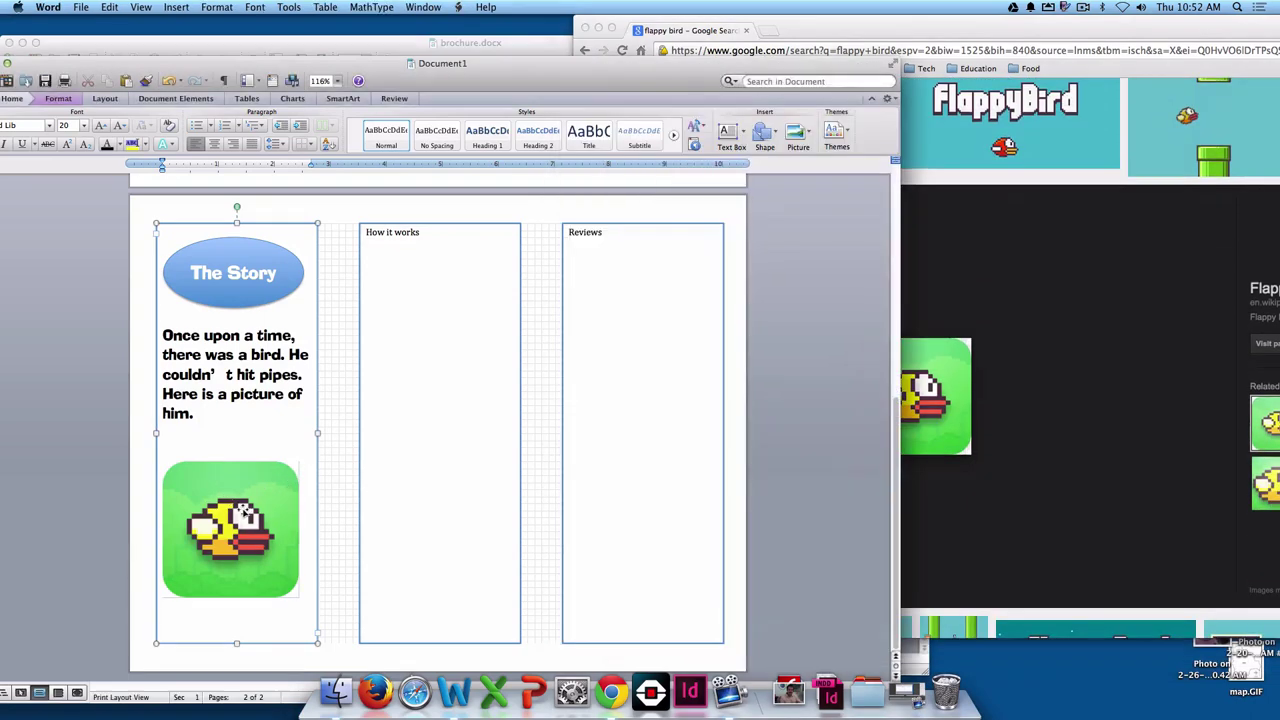
Step: Stretch the bird picture horizontally to the edge of The Story panel
{"action": "left_click", "coordinate": [296, 530]}
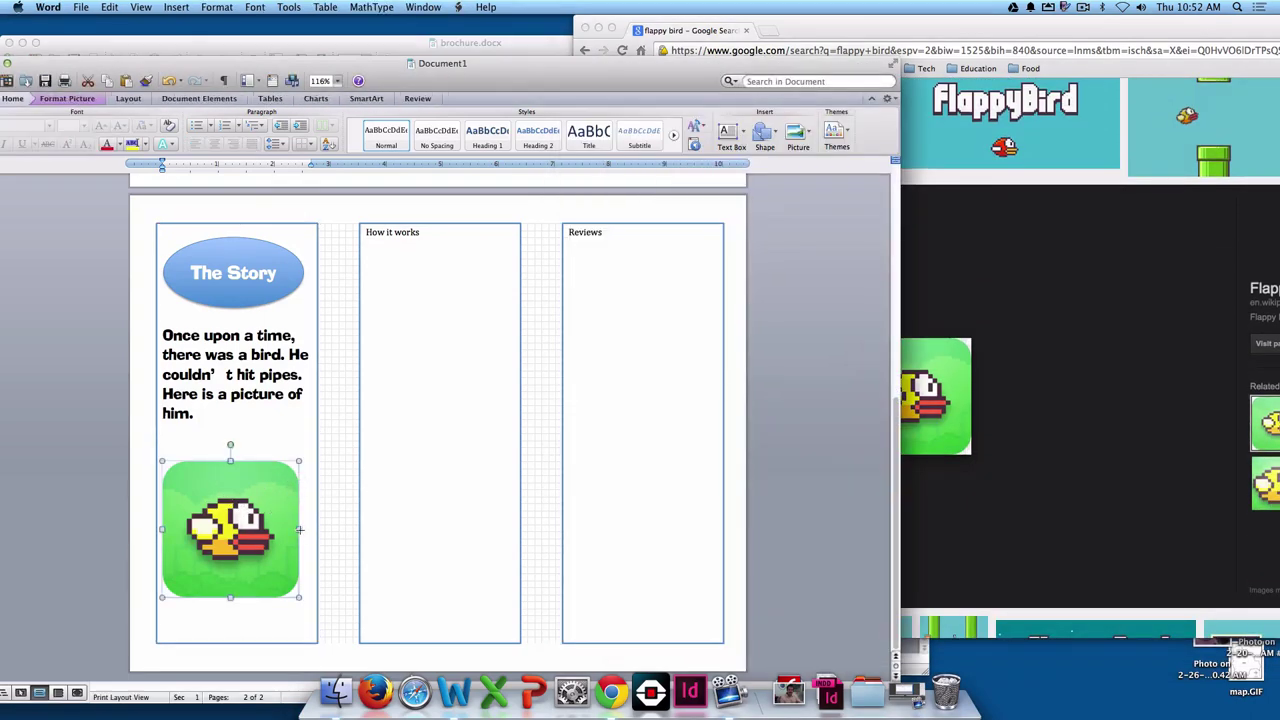
{"action": "left_click_drag", "start_coordinate": [300, 530], "coordinate": [318, 530]}
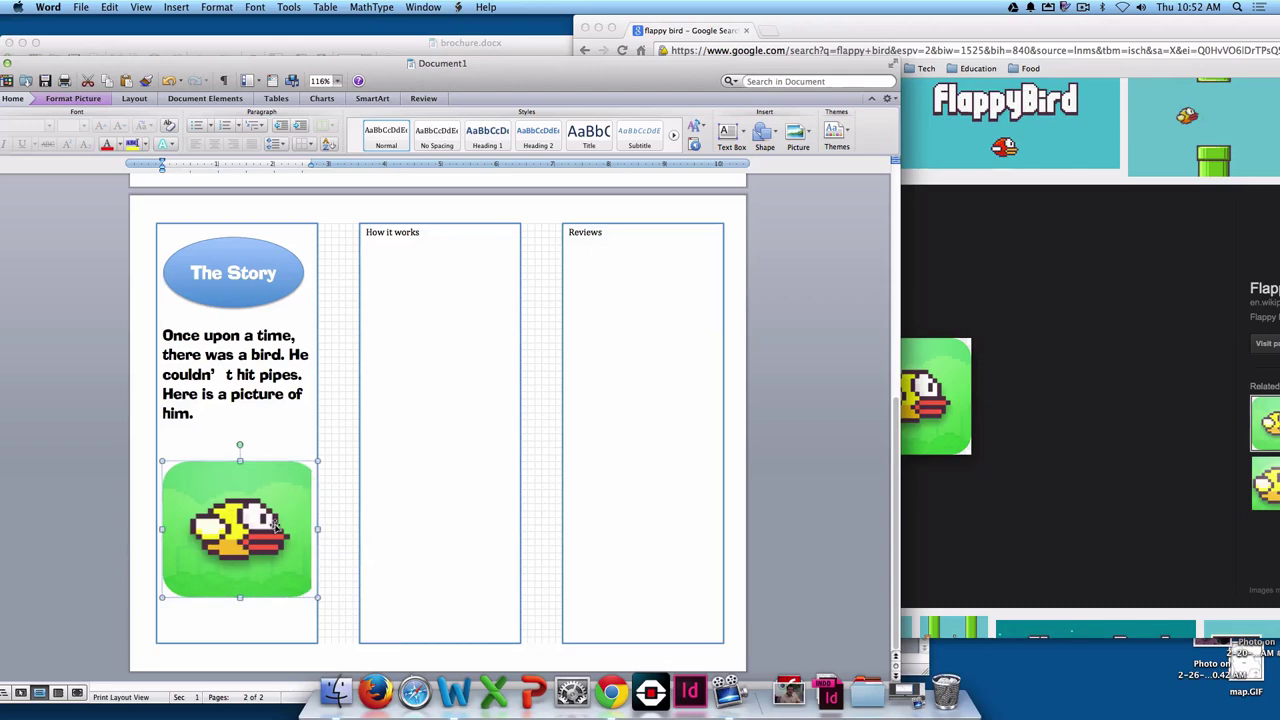
{"action": "left_click", "coordinate": [246, 440]}
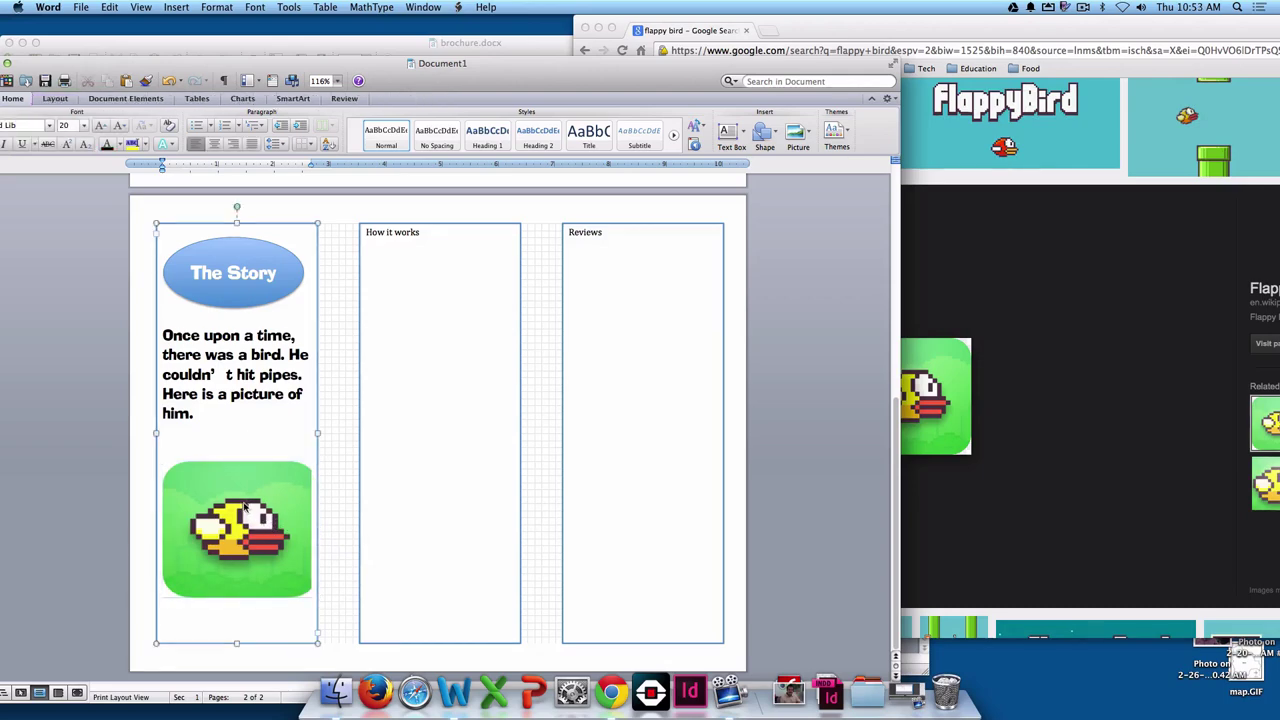
{"action": "left_click_drag", "start_coordinate": [240, 505], "coordinate": [238, 510]}
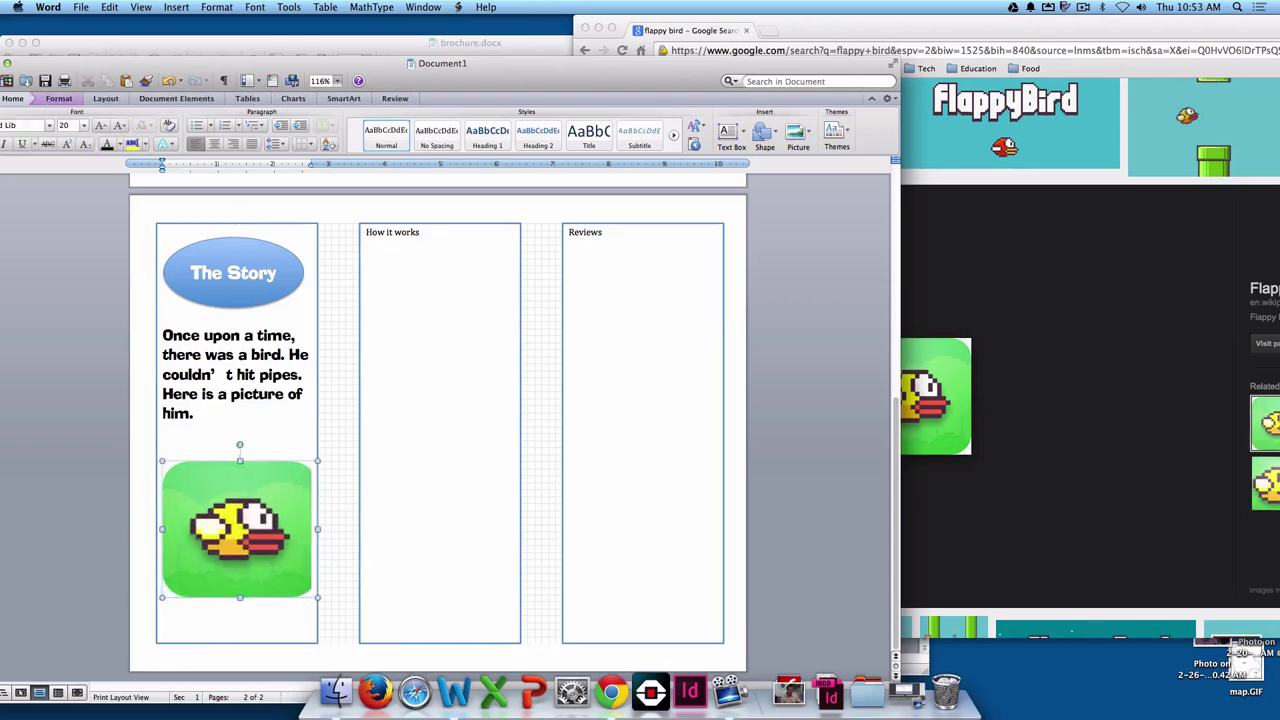
Step: Close the Chrome image results and move the Document1 window so that brochure.docx is accessible behind it
{"action": "left_click", "coordinate": [408, 235]}
{"action": "left_click_drag", "start_coordinate": [408, 235], "coordinate": [427, 630]}
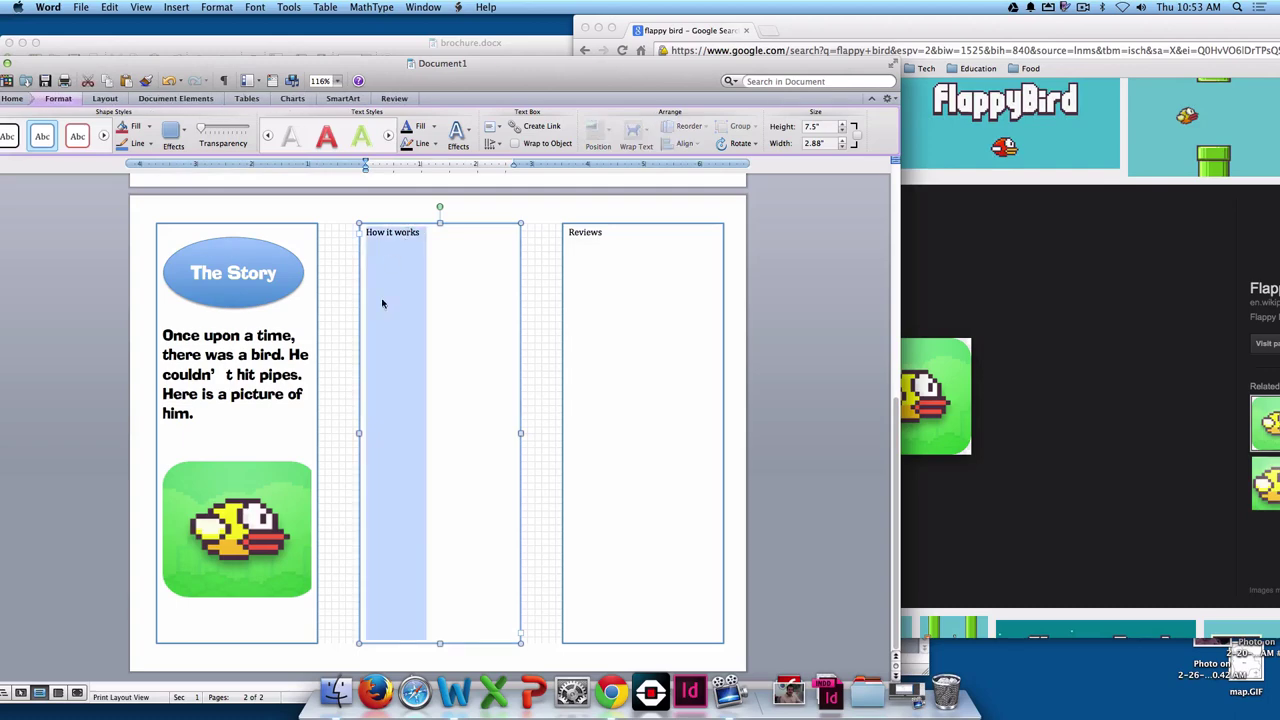
{"action": "left_click", "coordinate": [1031, 271]}
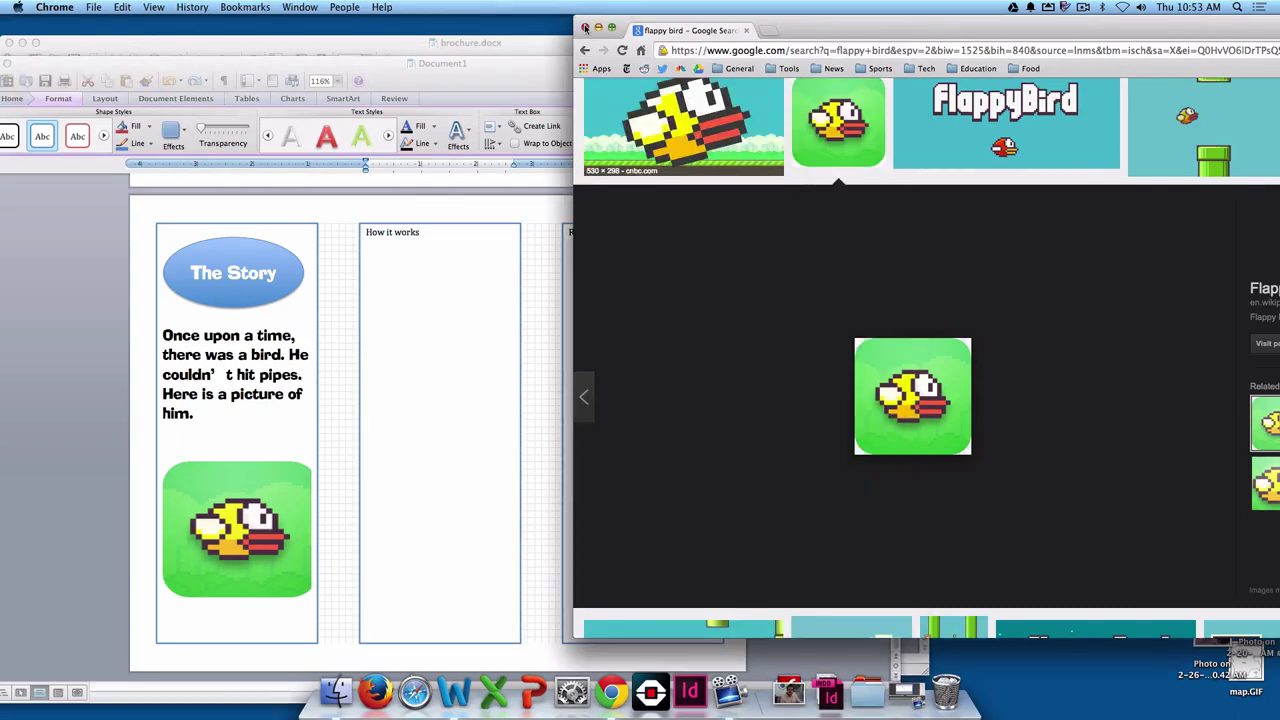
{"action": "key", "text": "super+w"}
{"action": "left_click_drag", "start_coordinate": [493, 74], "coordinate": [738, 160]}
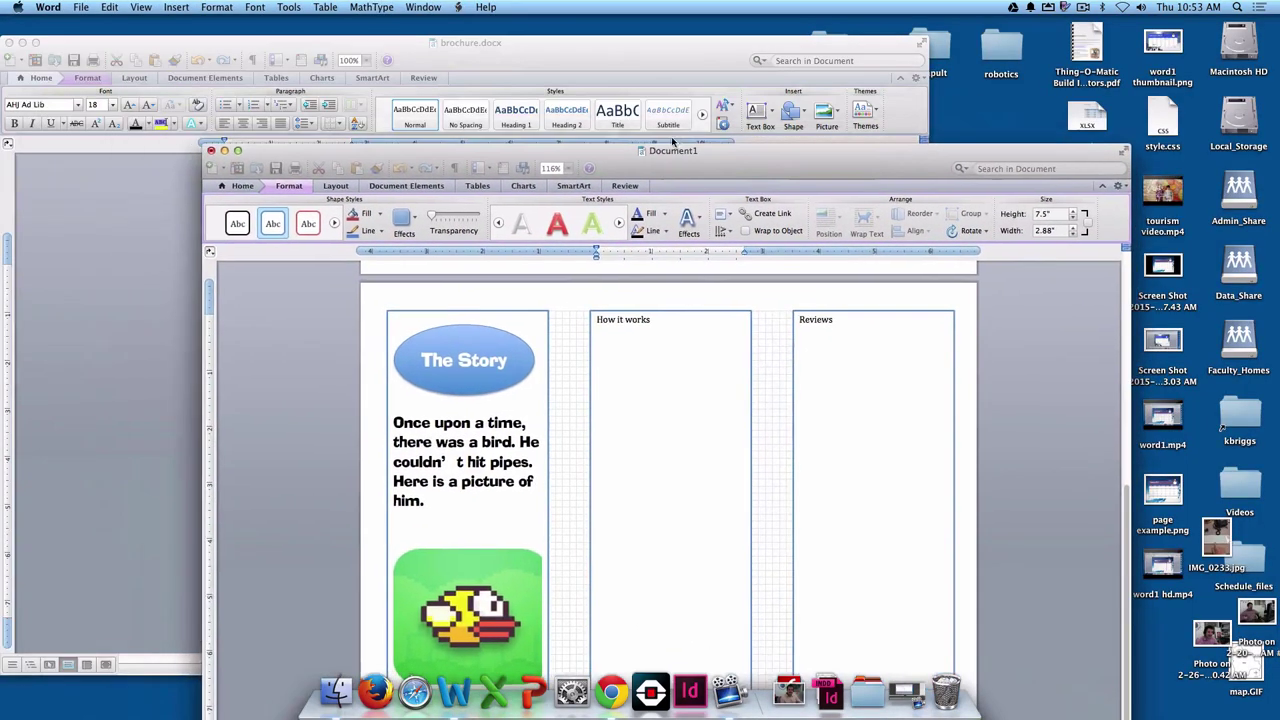
{"action": "left_click", "coordinate": [526, 62]}
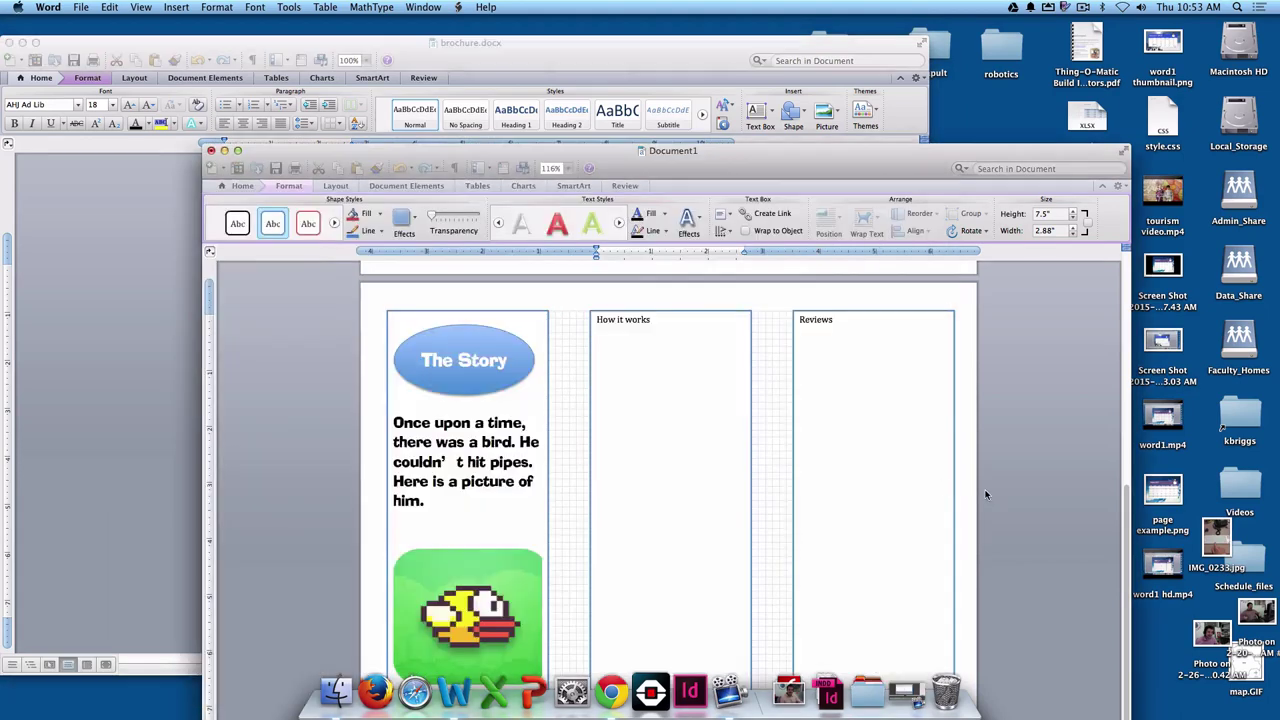
Step: Draw a rounded rectangle about 2.38" wide and 1" high below the heading text in the How it works panel
{"action": "left_click", "coordinate": [614, 373]}
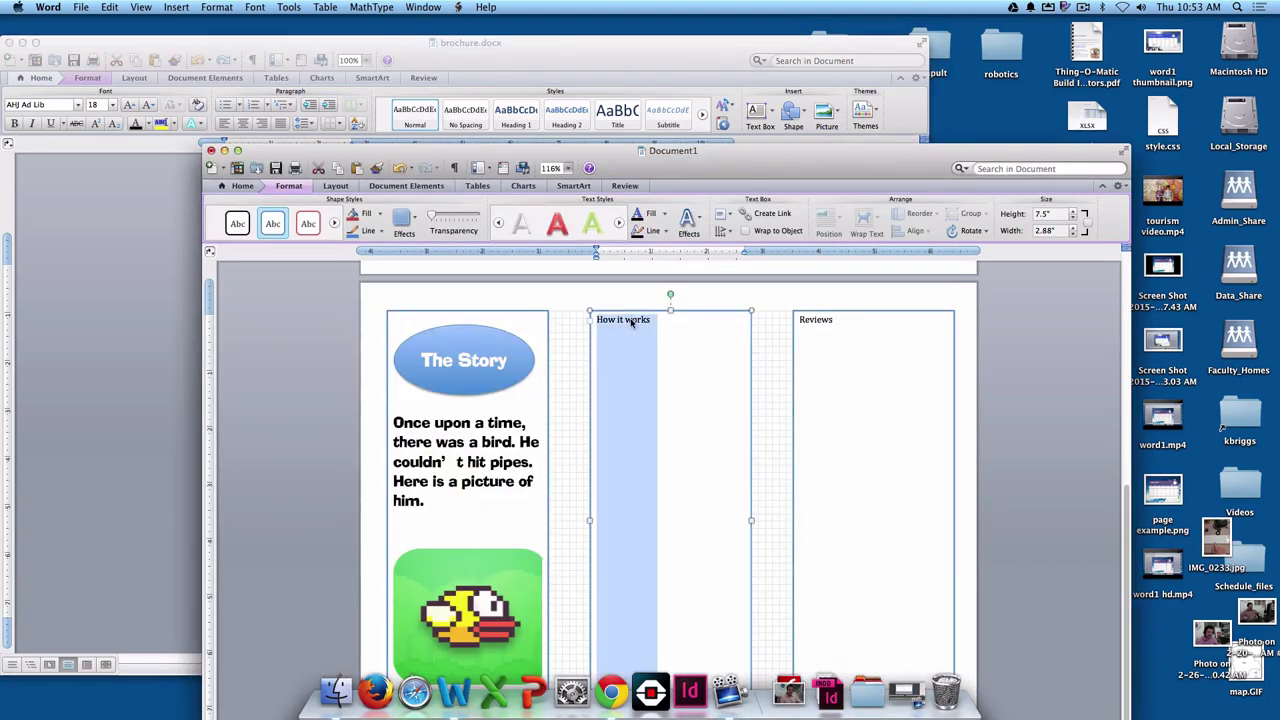
{"action": "left_click", "coordinate": [335, 186]}
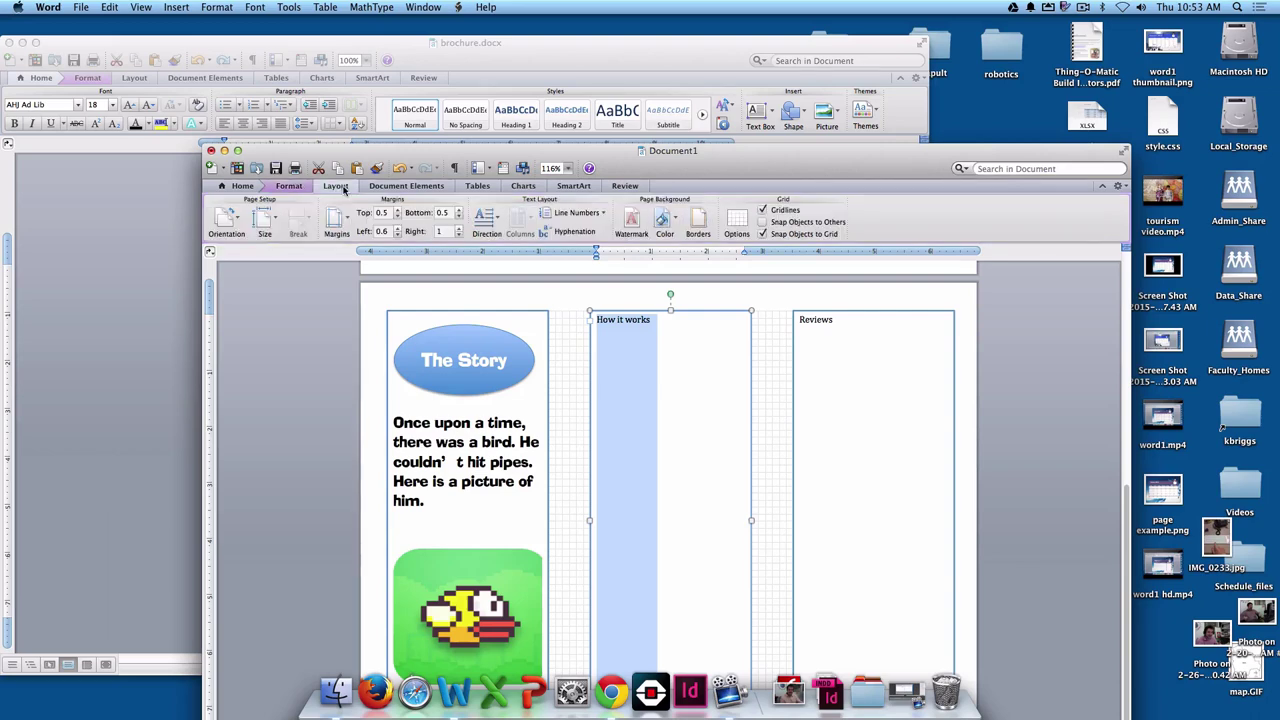
{"action": "left_click", "coordinate": [242, 186]}
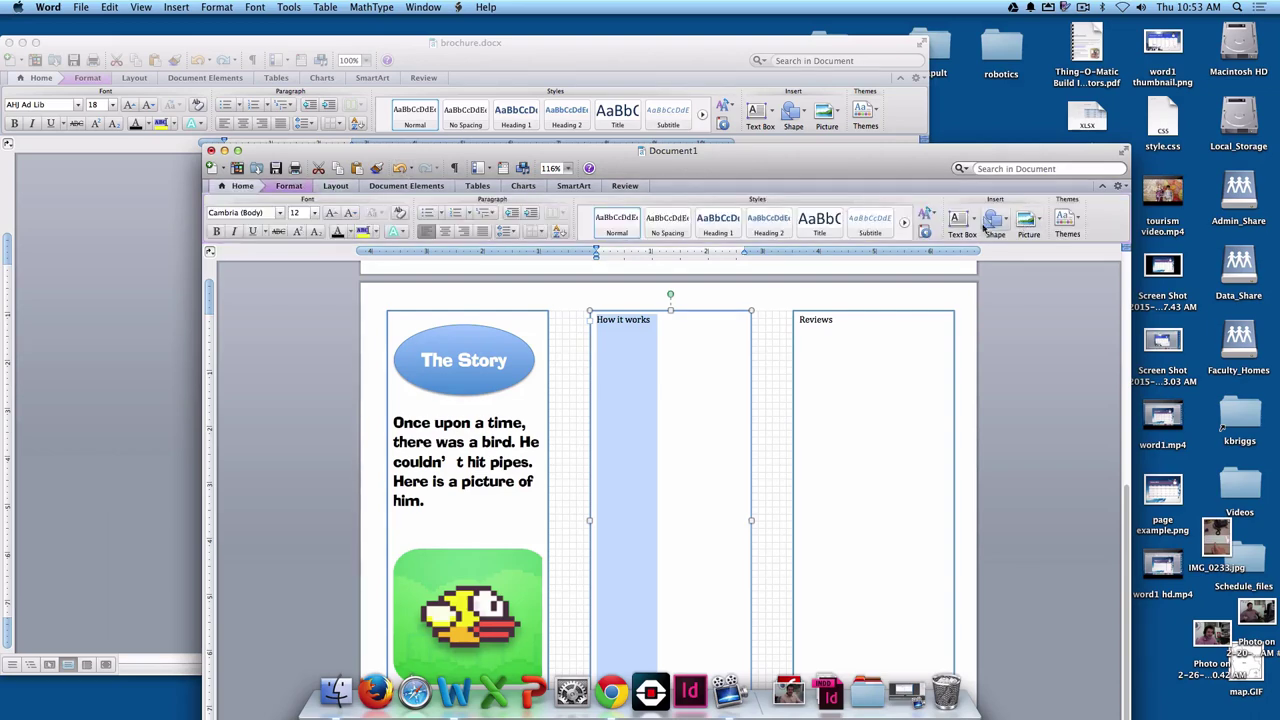
{"action": "left_click", "coordinate": [992, 220]}
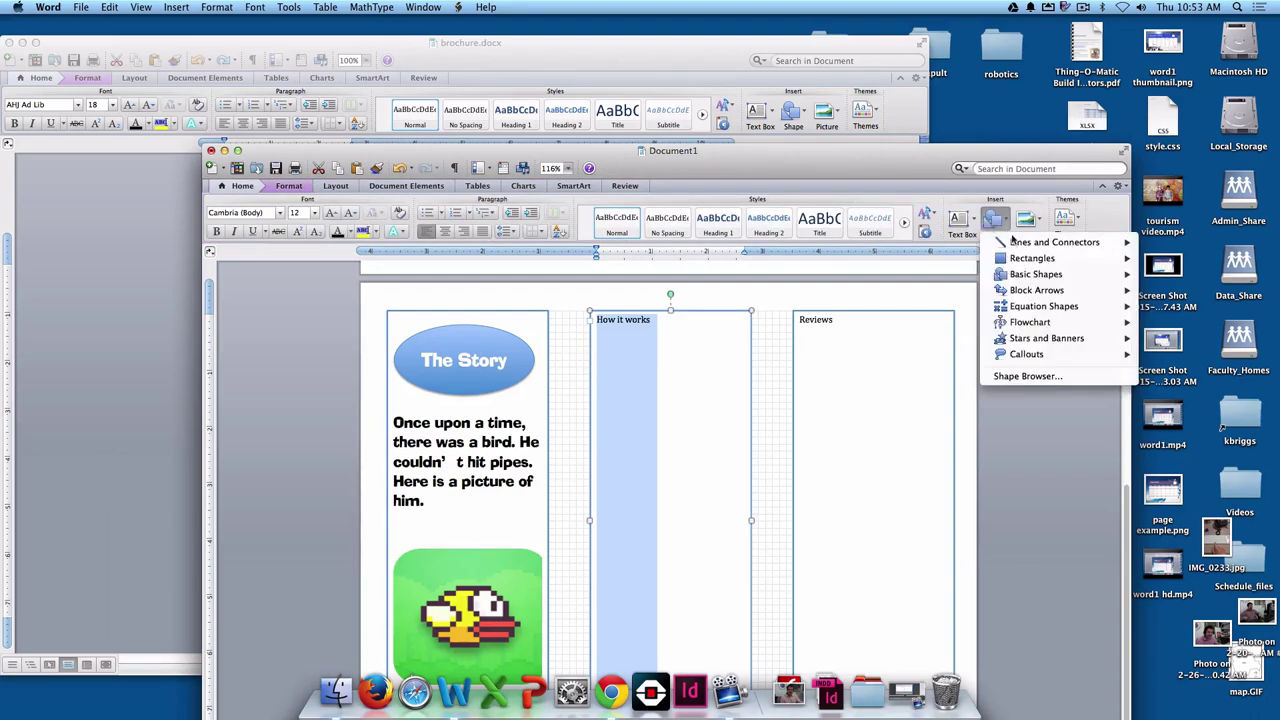
{"action": "left_click", "coordinate": [968, 219]}
{"action": "left_click", "coordinate": [992, 220]}
{"action": "mouse_move", "coordinate": [1022, 260]}
{"action": "left_click", "coordinate": [1183, 259]}
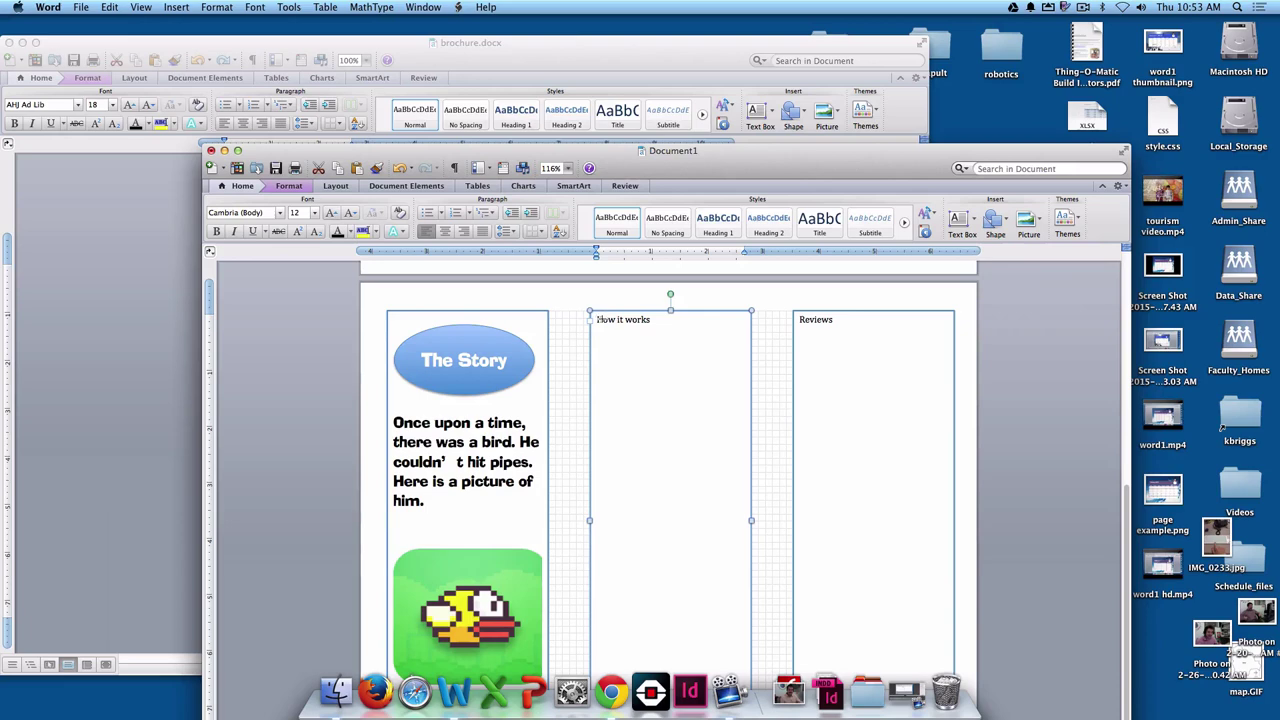
{"action": "left_click", "coordinate": [599, 318]}
{"action": "left_click_drag", "start_coordinate": [661, 345], "coordinate": [739, 345]}
{"action": "left_click_drag", "start_coordinate": [650, 340], "coordinate": [650, 402]}
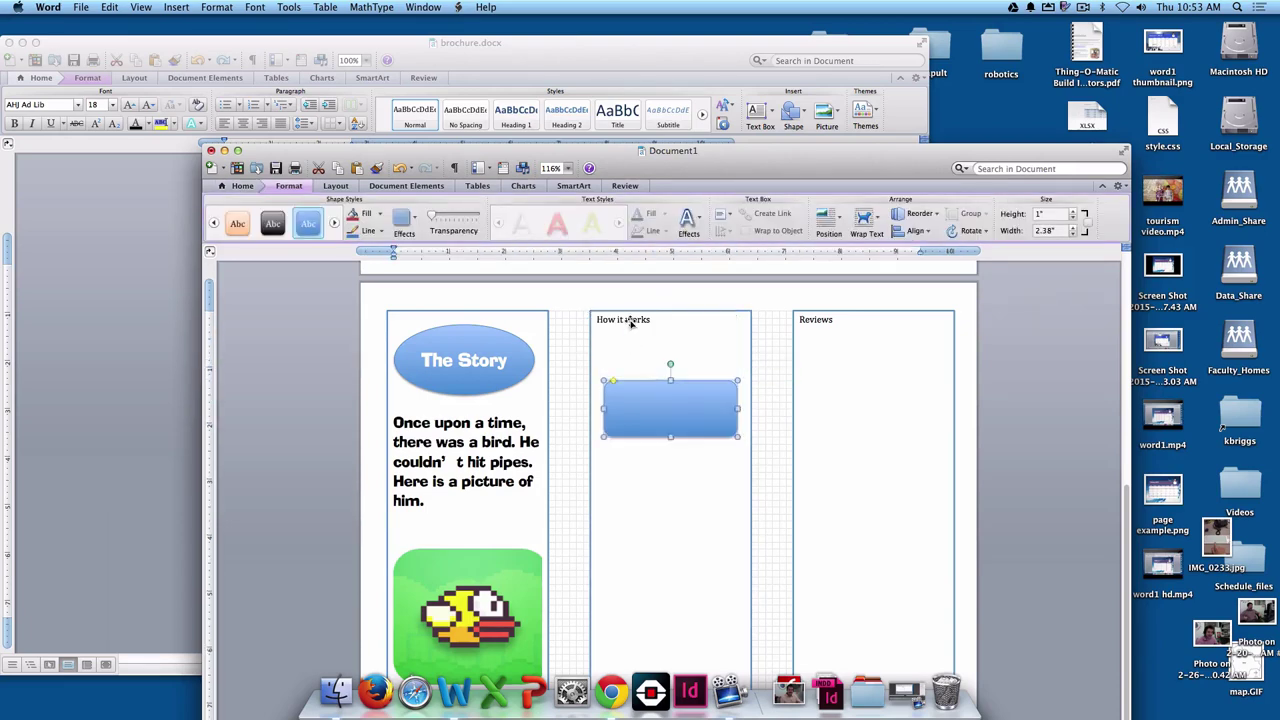
Step: Remove the plain heading from the middle panel and write "How it works" inside the rounded rectangle
{"action": "left_click", "coordinate": [636, 319]}
{"action": "double_click", "coordinate": [636, 319]}
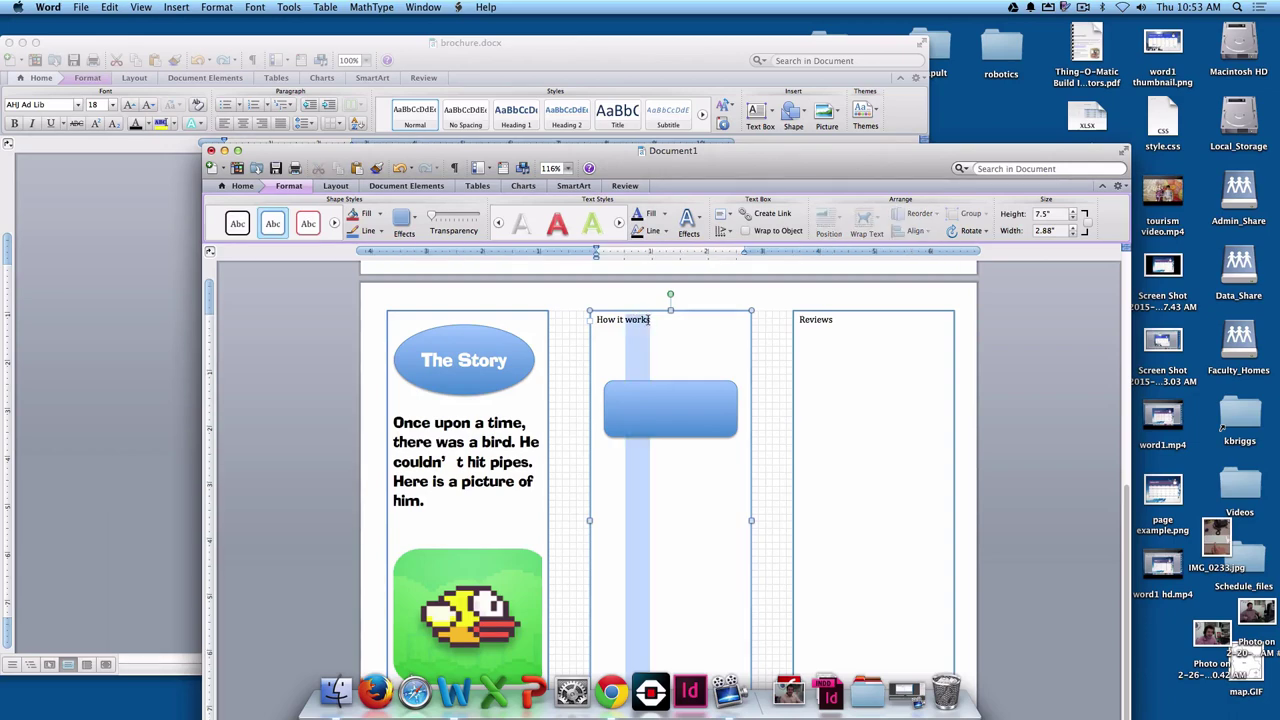
{"action": "key", "text": "BackSpace"}
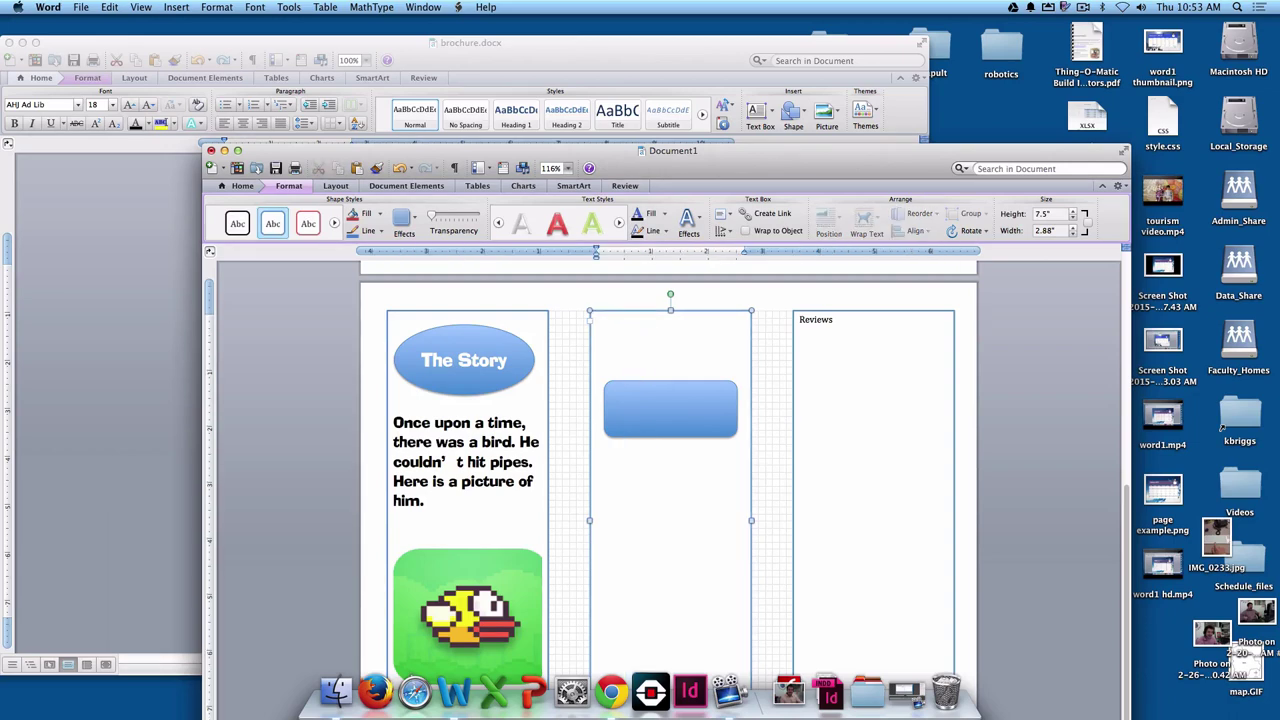
{"action": "left_click", "coordinate": [656, 408]}
{"action": "type", "text": "Ho"}
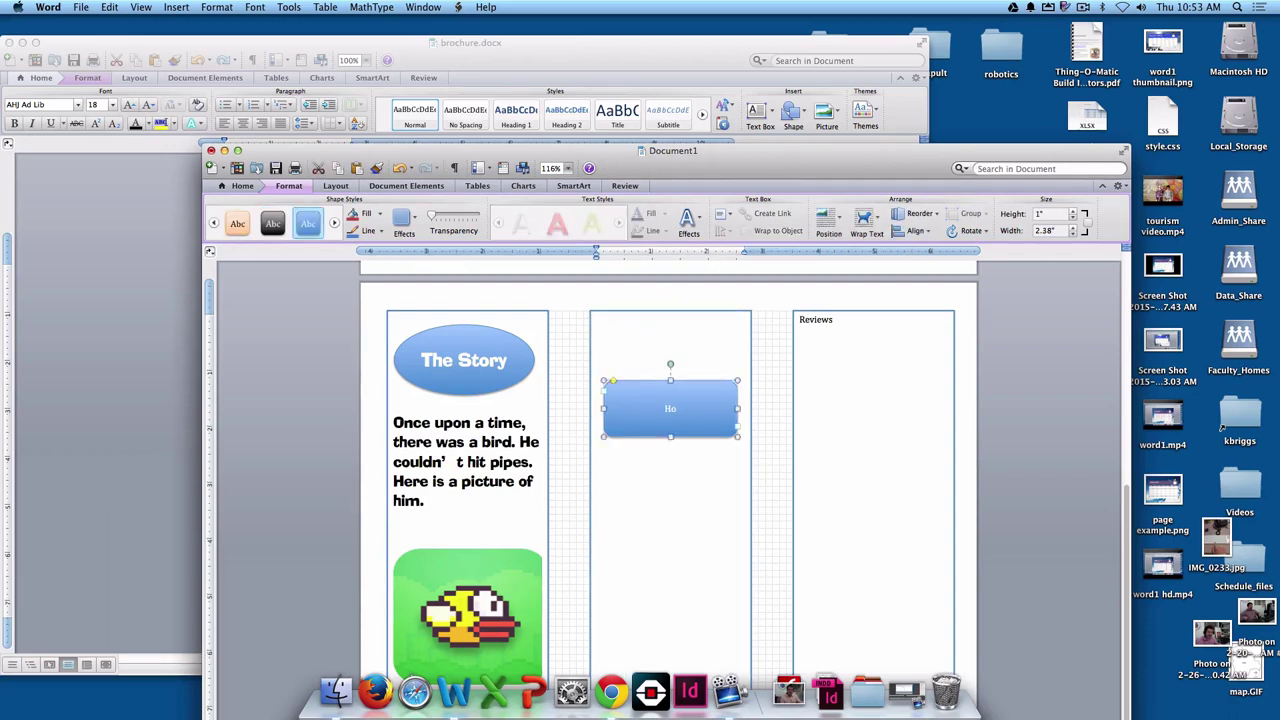
{"action": "type", "text": "w it works"}
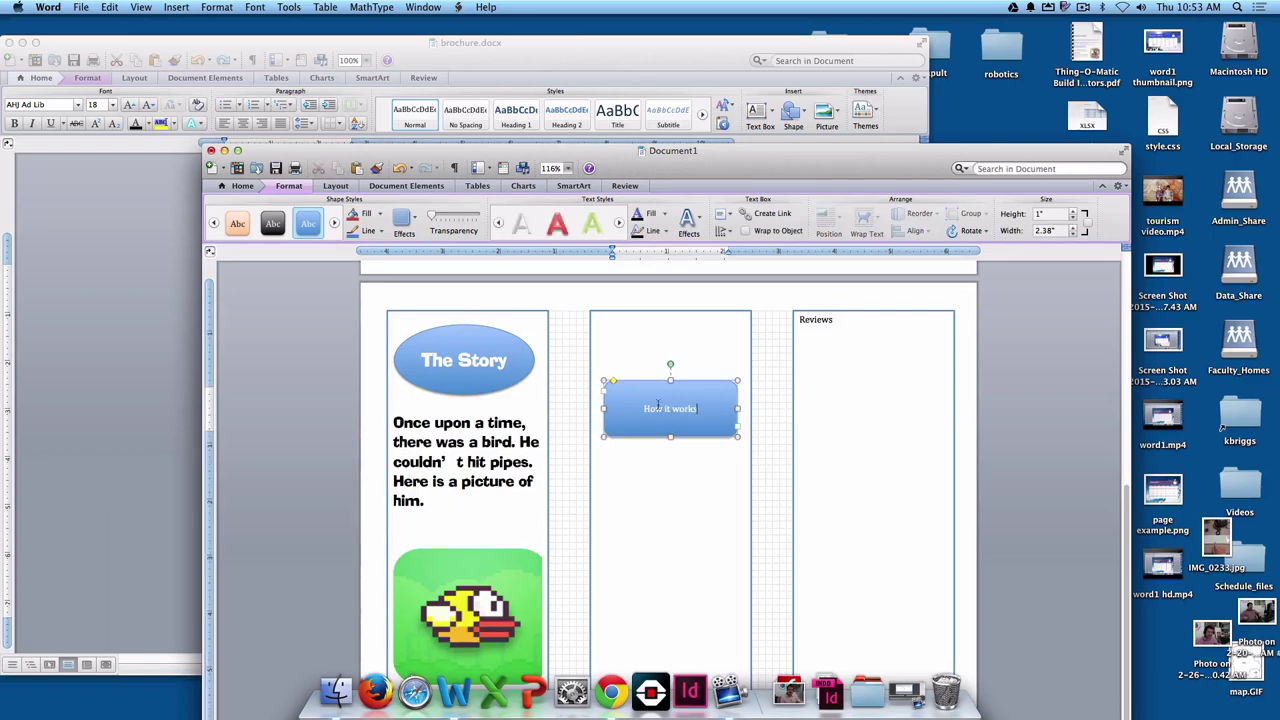
Step: Set the "How it works" title to AHJ Ad Lib at 26 pt, widen its rectangle to fit one line and move it up
{"action": "left_click_drag", "start_coordinate": [704, 409], "coordinate": [638, 406]}
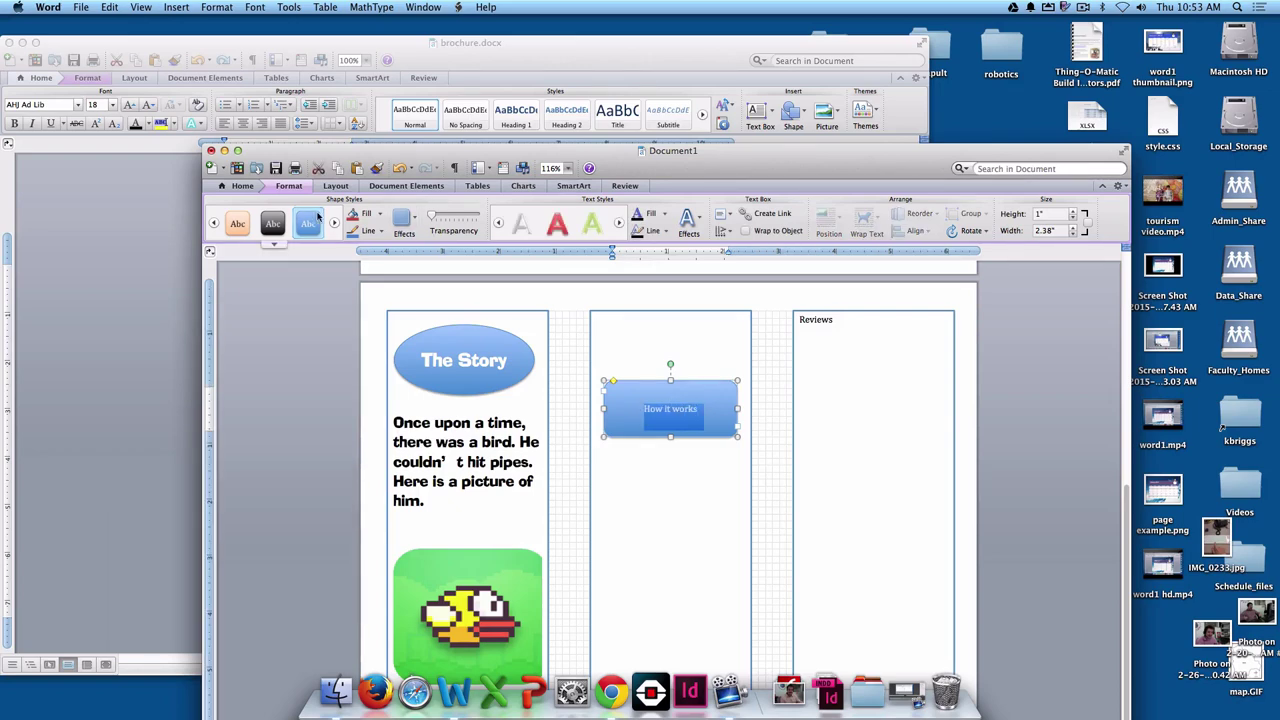
{"action": "left_click", "coordinate": [243, 187]}
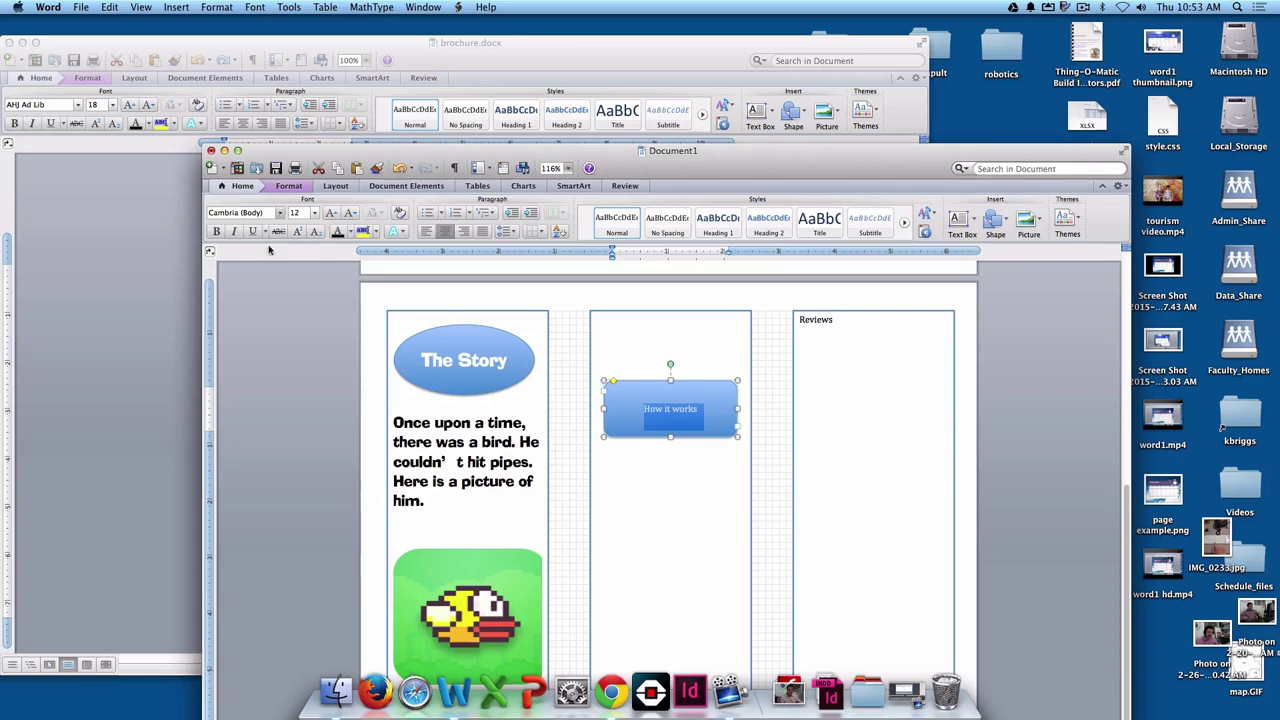
{"action": "left_click", "coordinate": [280, 213]}
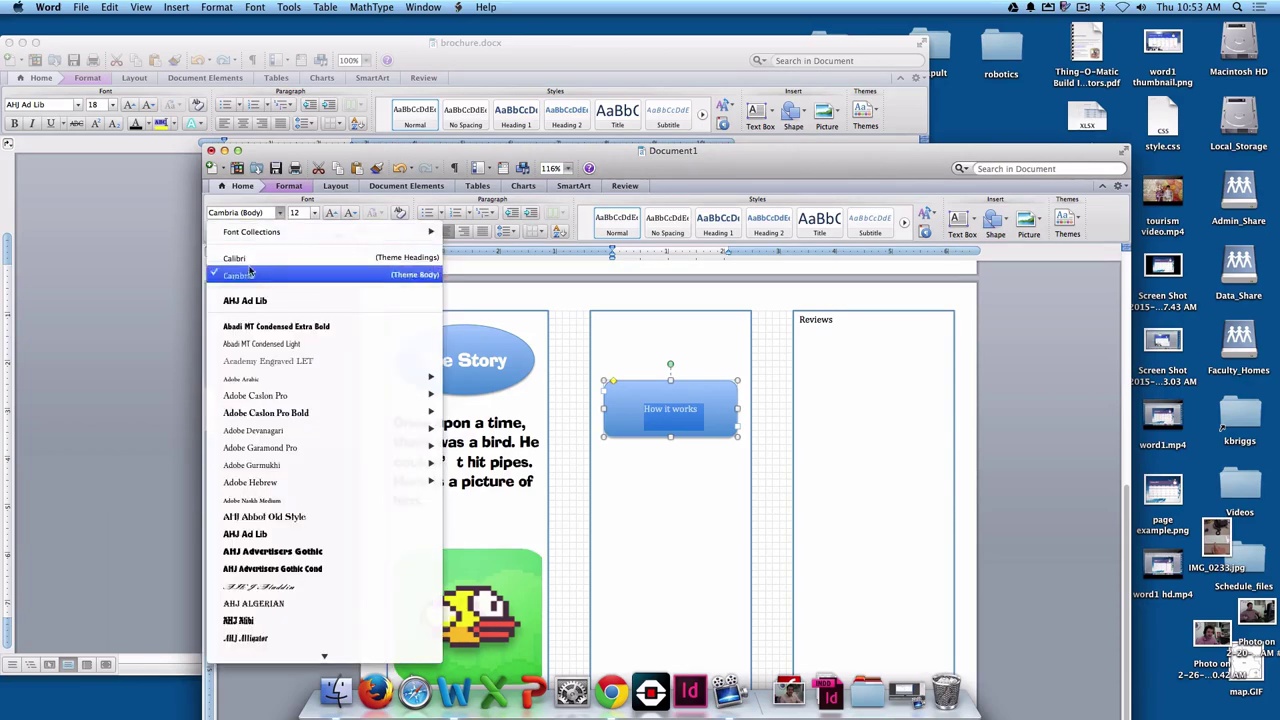
{"action": "left_click", "coordinate": [258, 300]}
{"action": "left_click", "coordinate": [314, 213]}
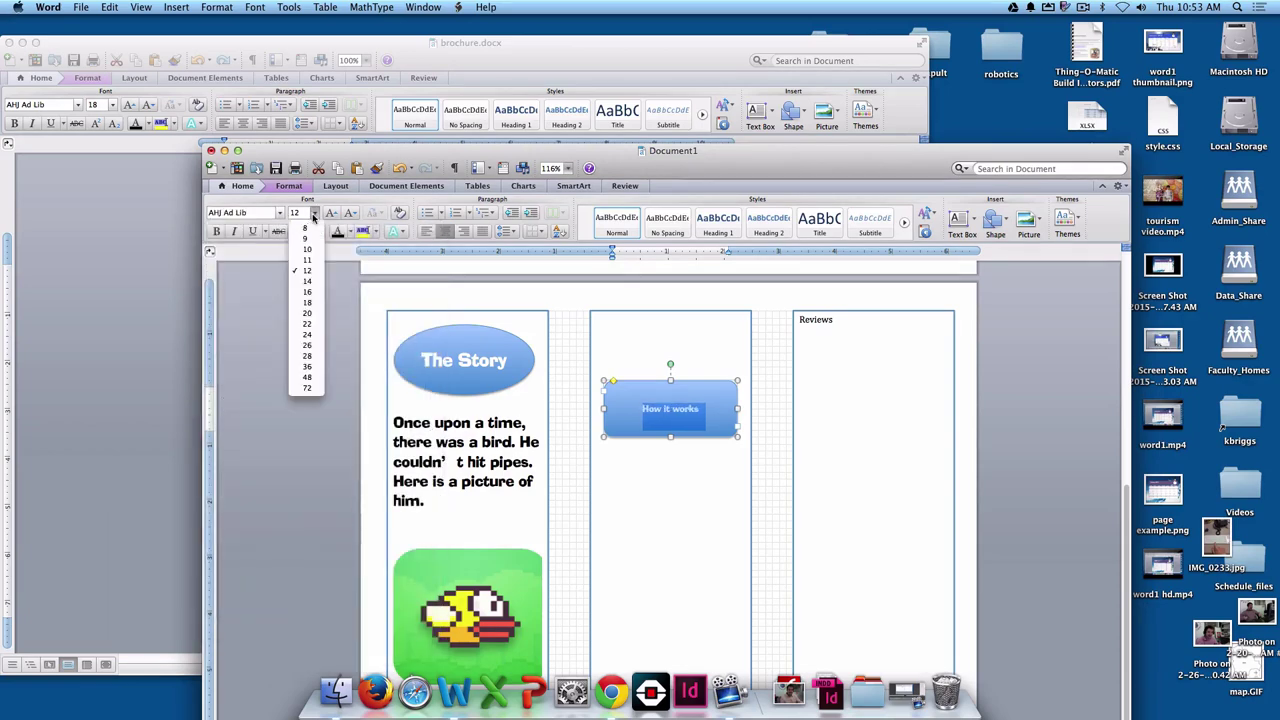
{"action": "left_click", "coordinate": [308, 345]}
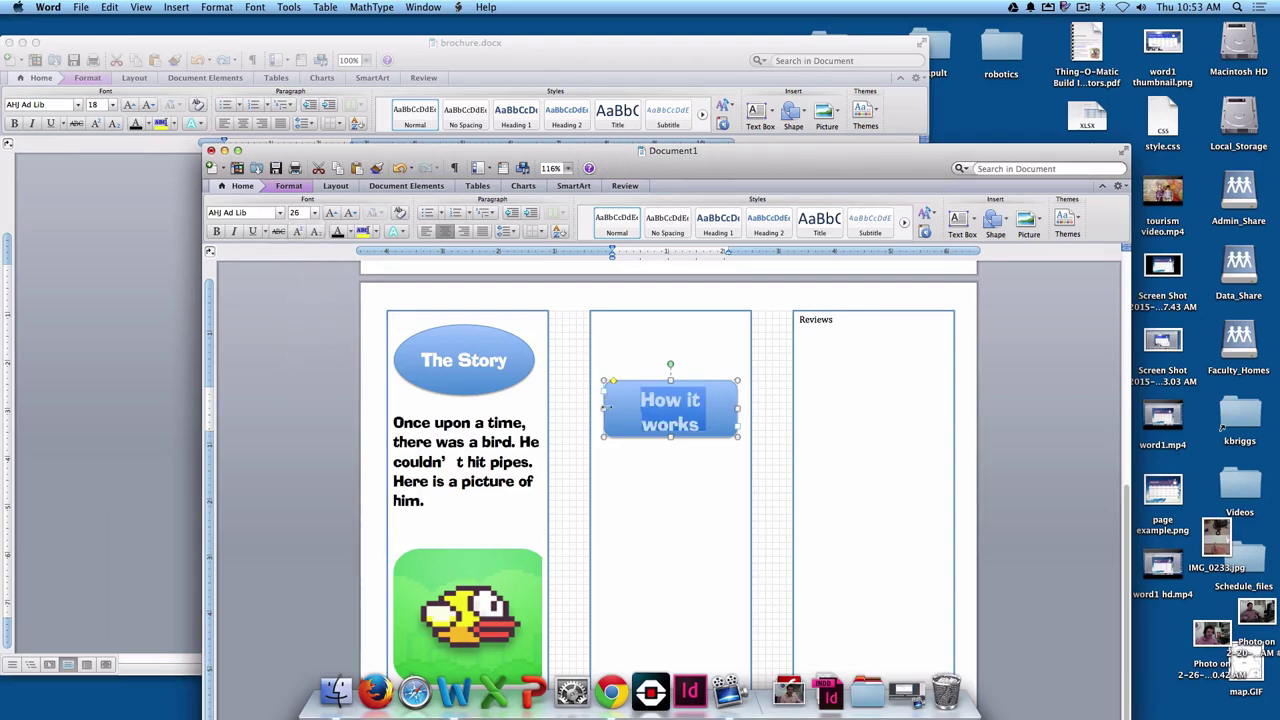
{"action": "left_click_drag", "start_coordinate": [603, 408], "coordinate": [590, 408]}
{"action": "left_click_drag", "start_coordinate": [669, 396], "coordinate": [680, 357]}
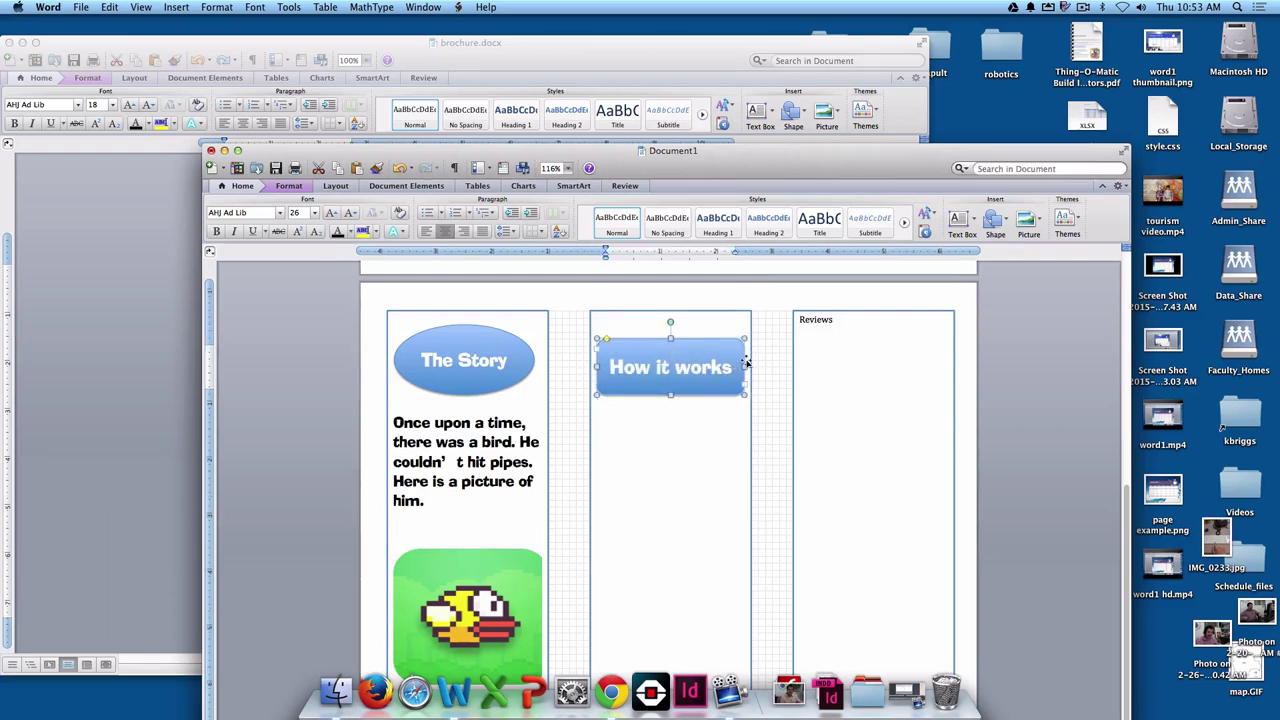
Step: Draw a small, narrow text box below the "How it works" title
{"action": "left_click", "coordinate": [969, 223]}
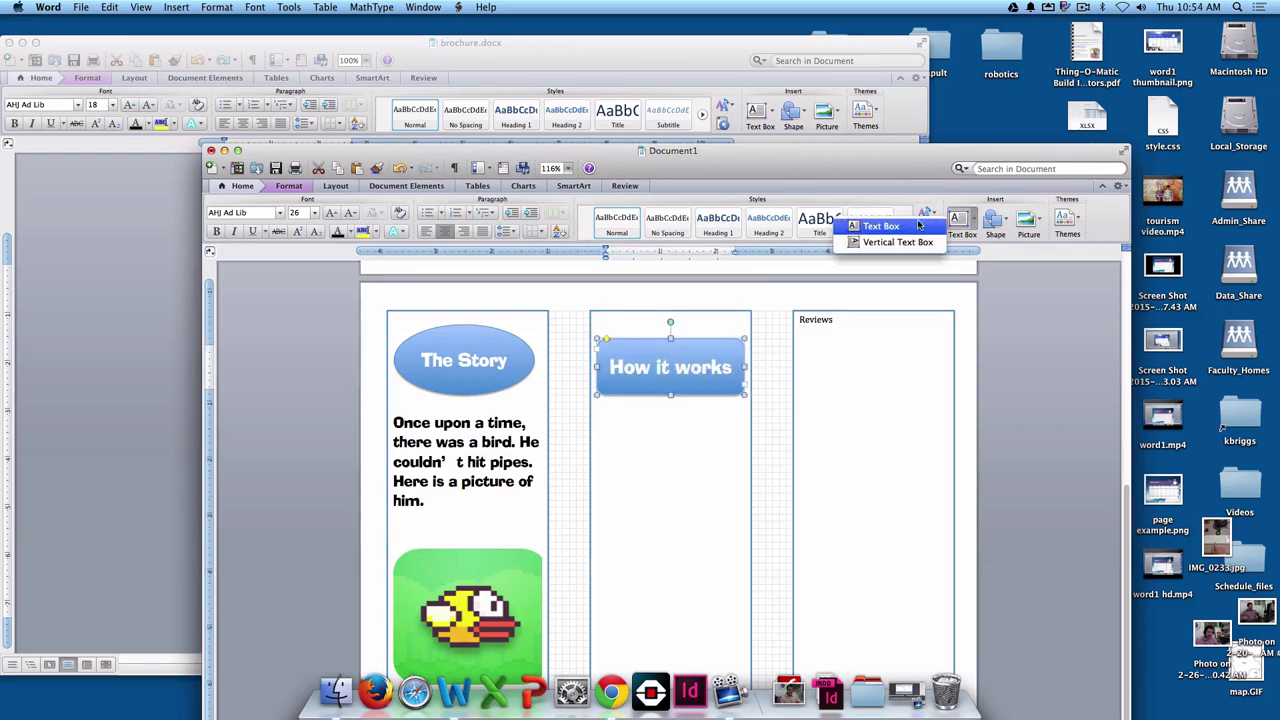
{"action": "left_click", "coordinate": [917, 227]}
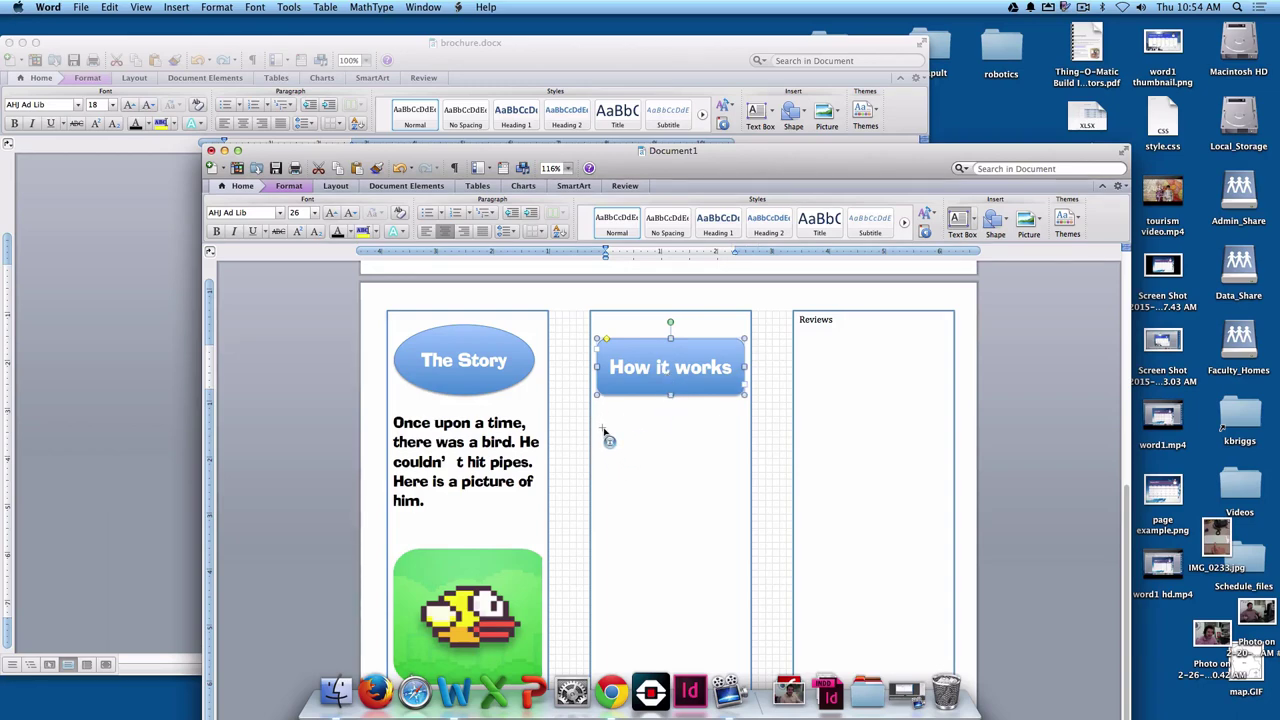
{"action": "mouse_move", "coordinate": [604, 430]}
{"action": "left_mouse_down"}
{"action": "mouse_move", "coordinate": [637, 460]}
{"action": "mouse_move", "coordinate": [654, 521]}
{"action": "left_mouse_up"}
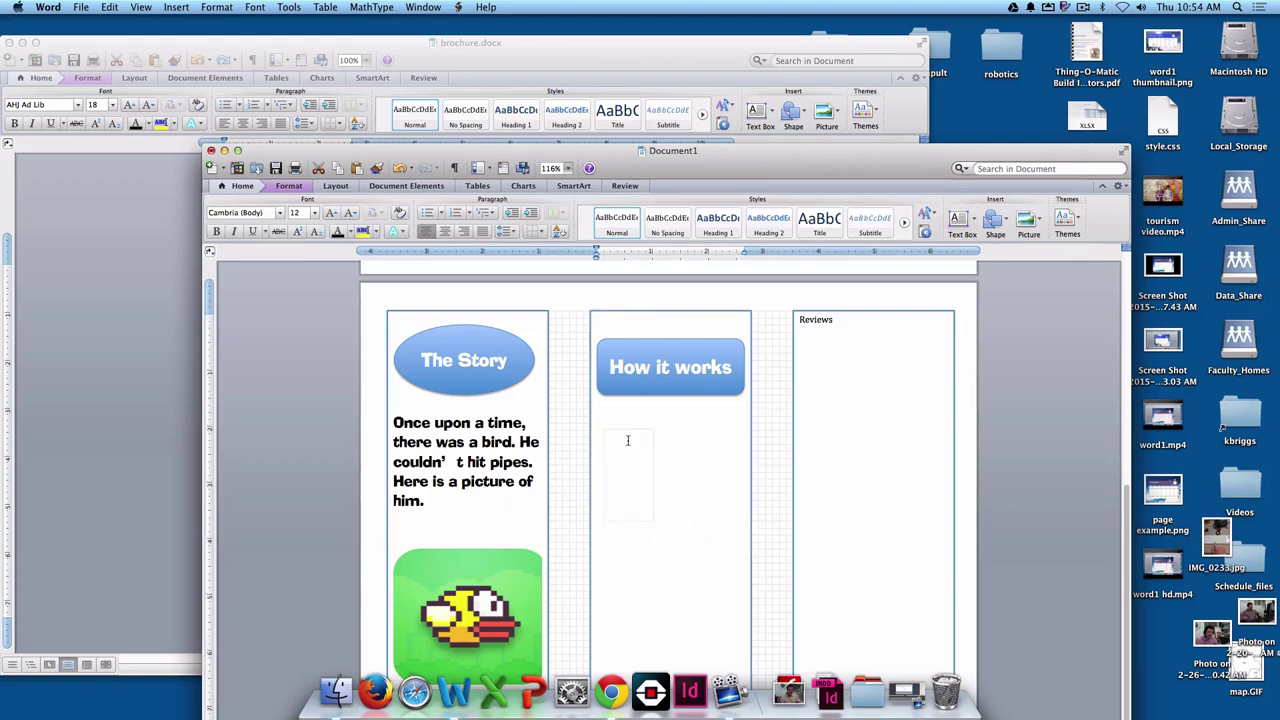
Step: Test line wrapping in the narrow text box with random filler letters and clear them
{"action": "type", "text": "fsfdsafda"}
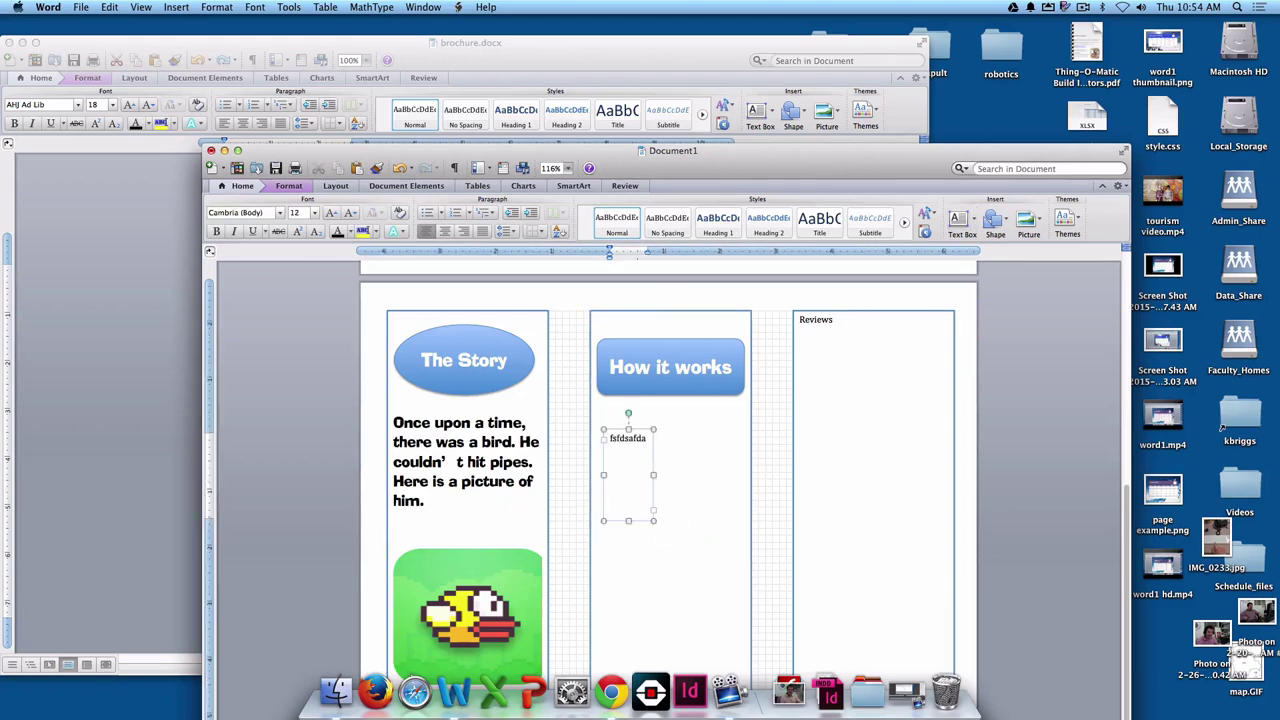
{"action": "type", "text": "fdsfadsfdasfsdfasdfadsfdsafdsafdfdsafdsf"}
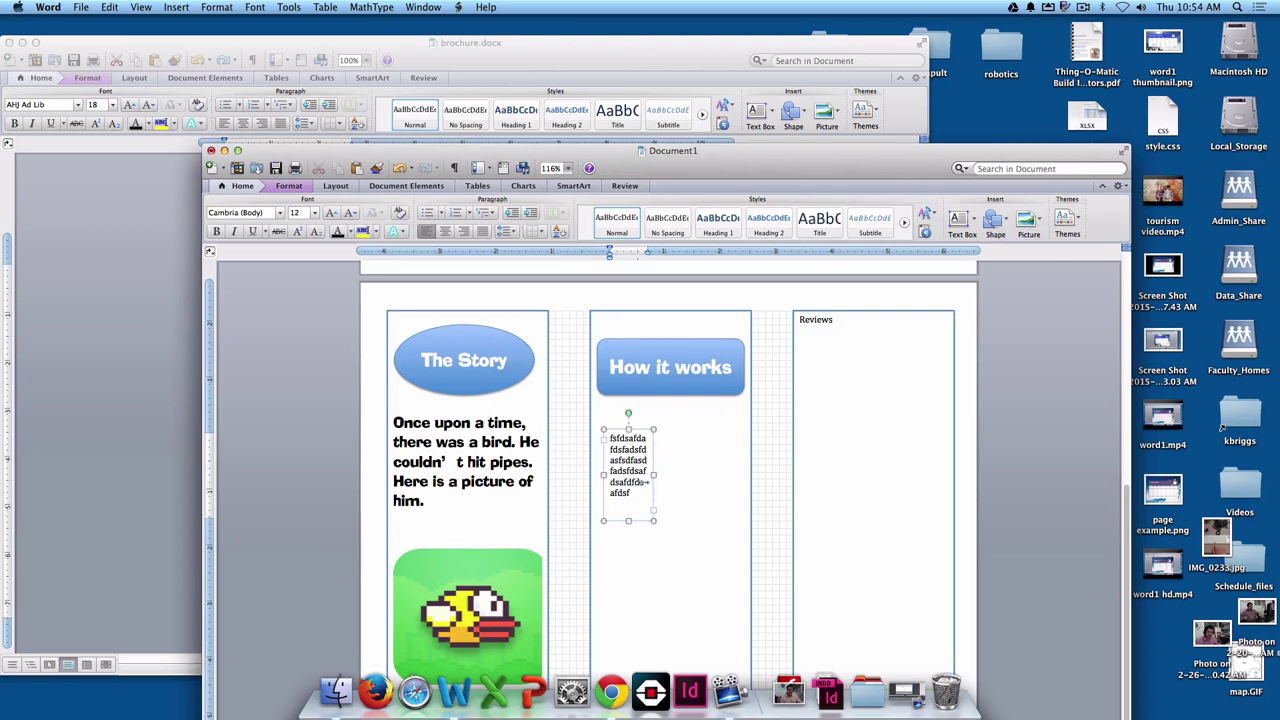
{"action": "left_click_drag", "start_coordinate": [632, 492], "coordinate": [604, 447]}
{"action": "key", "text": "BackSpace"}
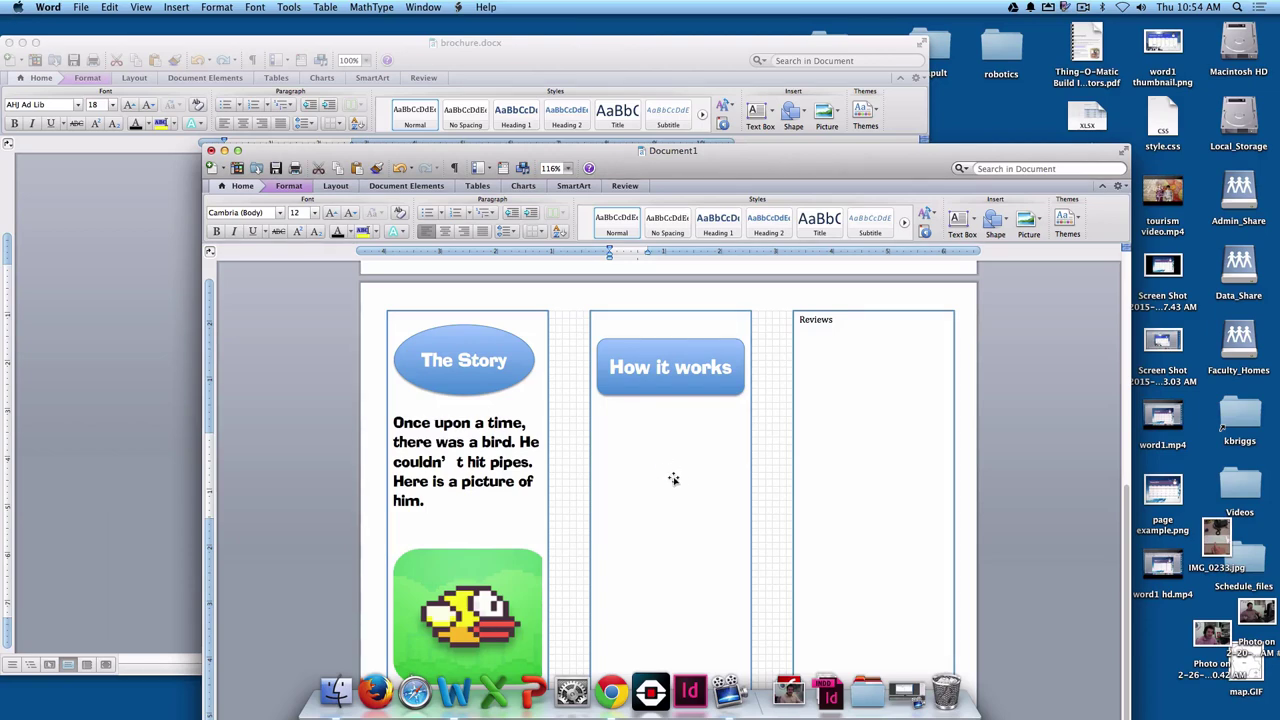
{"action": "left_click", "coordinate": [631, 440]}
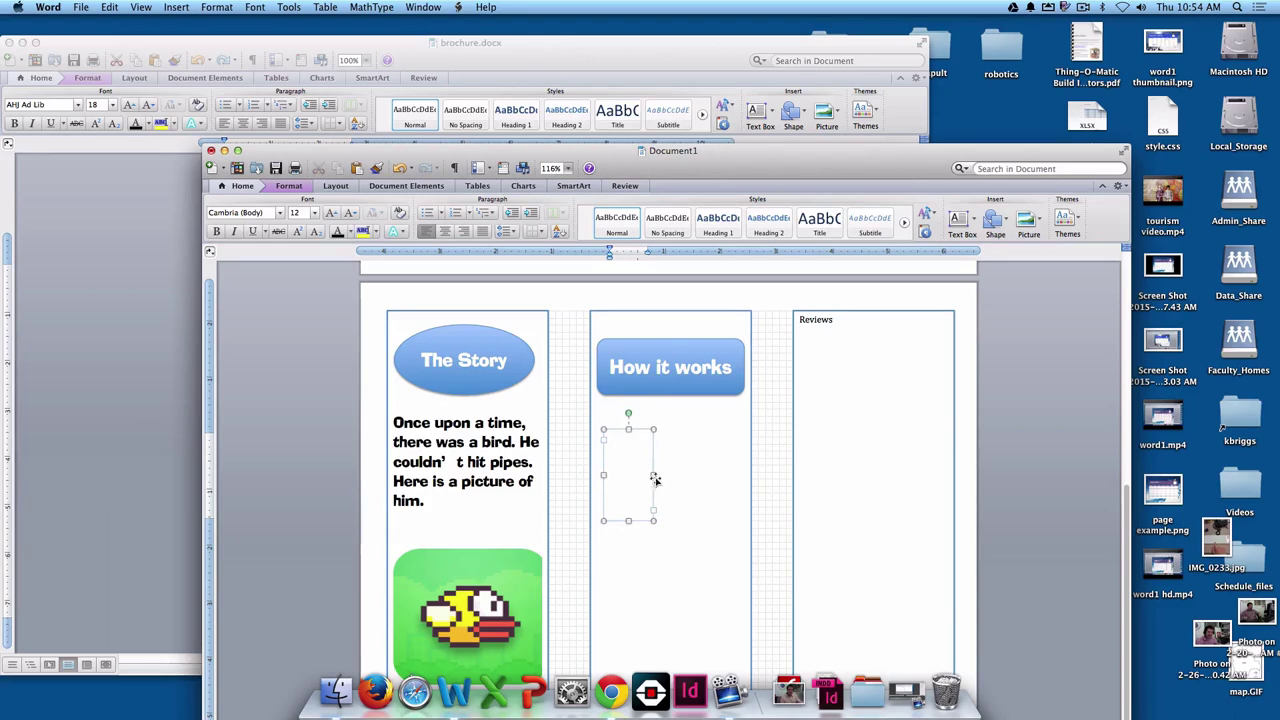
Step: Widen the empty text box to match the "How it works" title, and copy The Gravity heading and paragraph from brochure.docx
{"action": "left_click_drag", "start_coordinate": [653, 474], "coordinate": [741, 472]}
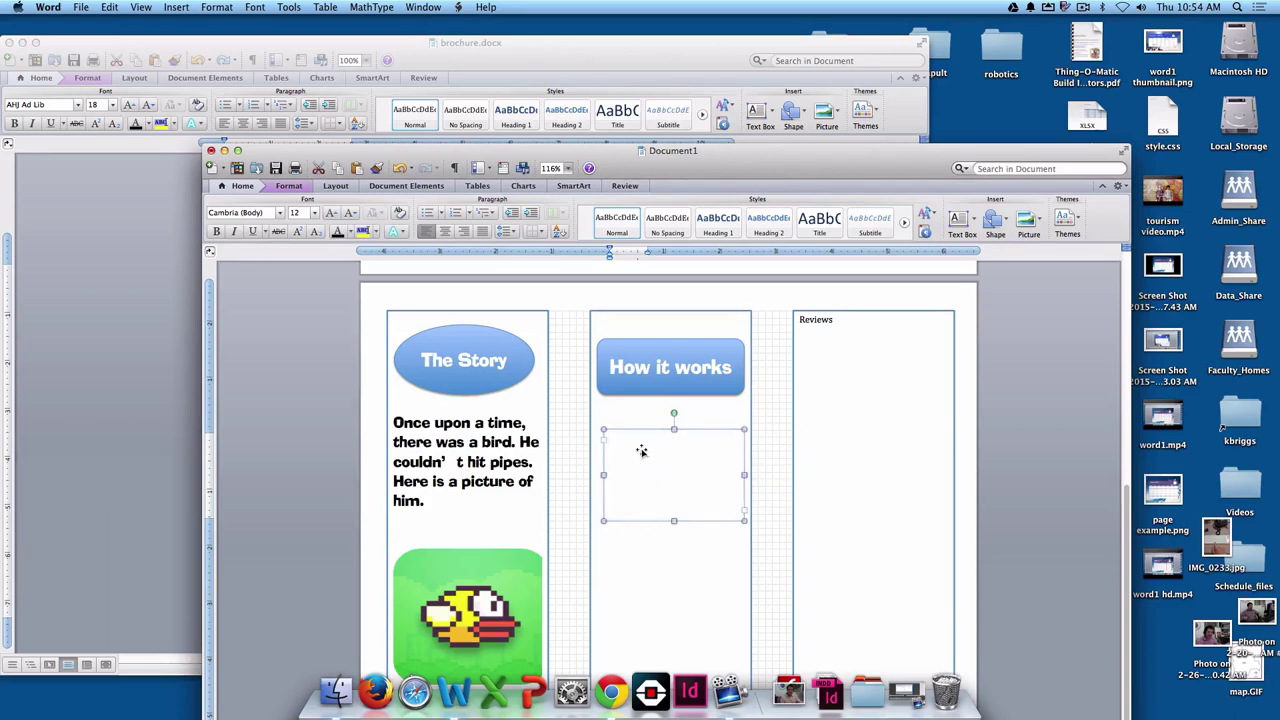
{"action": "left_click", "coordinate": [126, 402]}
{"action": "left_click", "coordinate": [440, 363]}
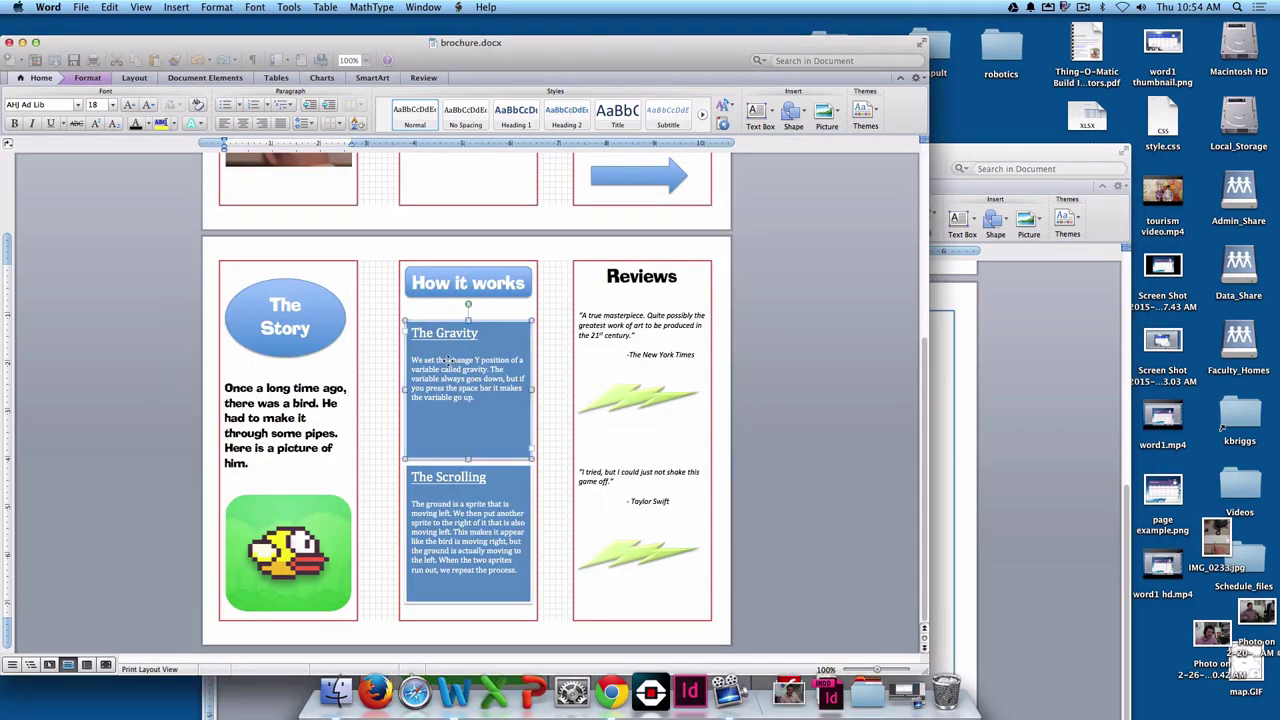
{"action": "double_click", "coordinate": [474, 369]}
{"action": "left_click_drag", "start_coordinate": [478, 400], "coordinate": [420, 337]}
{"action": "key", "text": "super+c"}
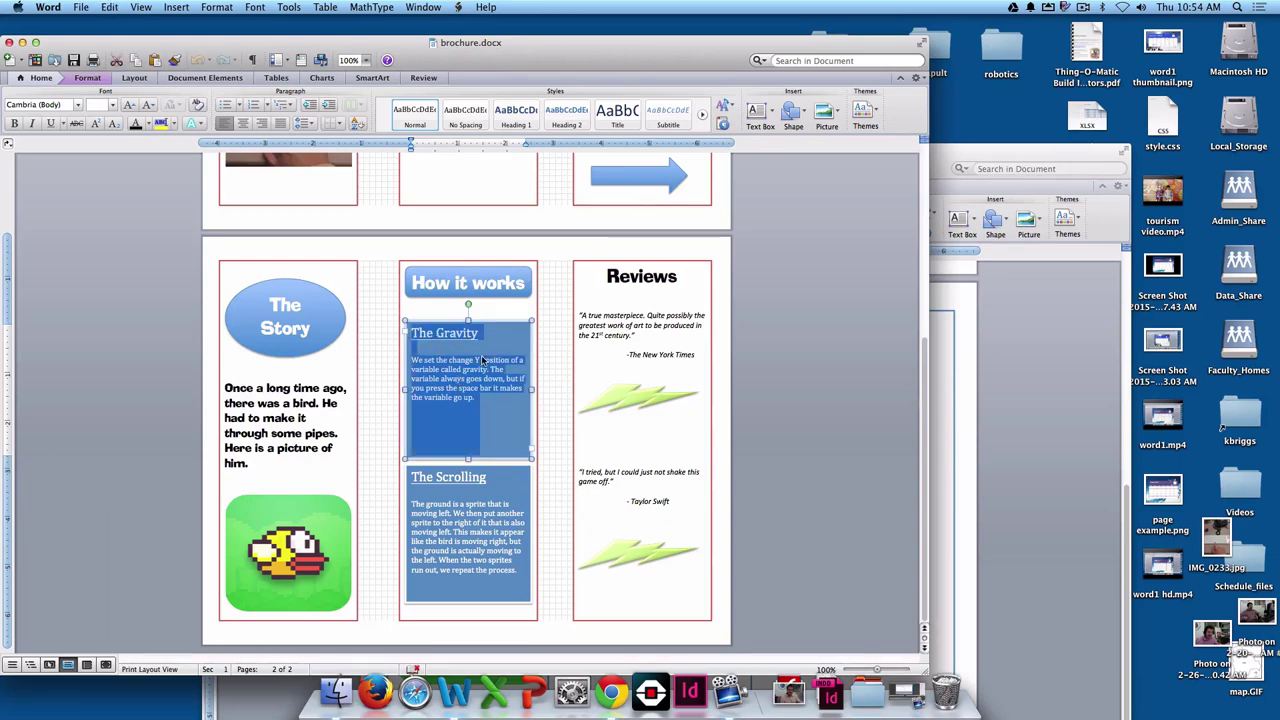
Step: Paste The Gravity text into the empty text box in Document1 and extend the box to 2.13" high so all the text fits
{"action": "left_click", "coordinate": [981, 428]}
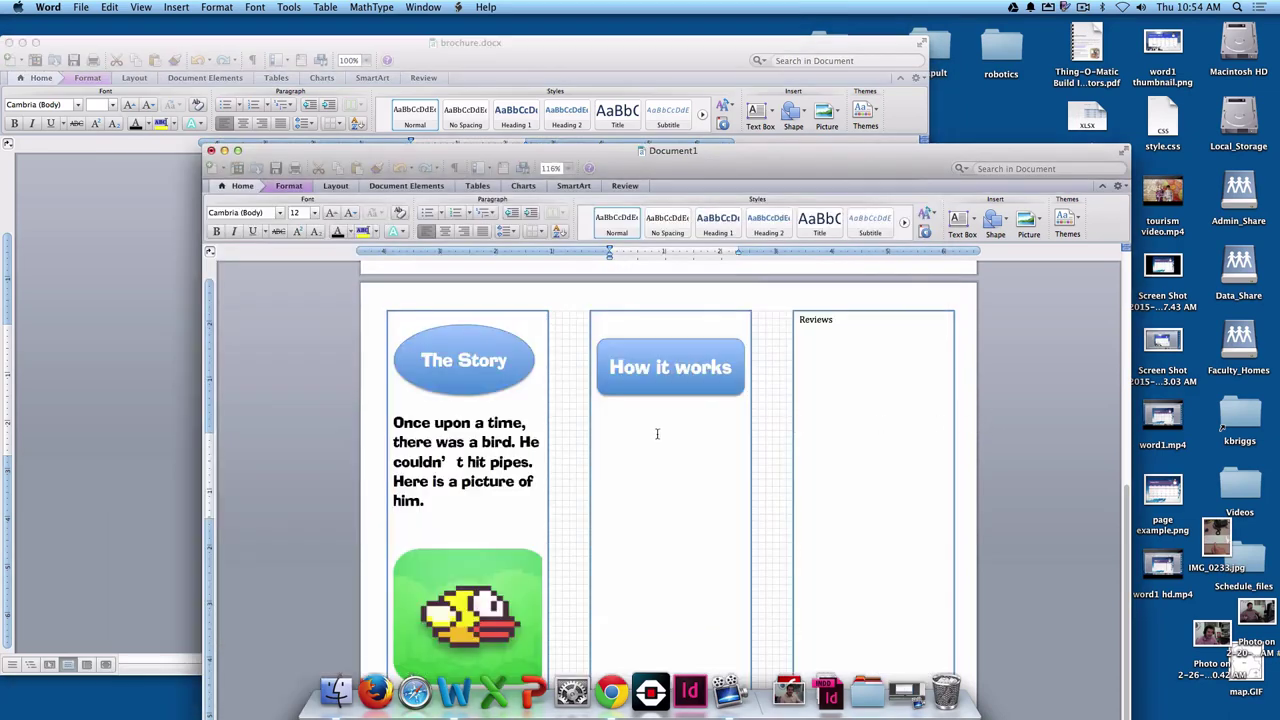
{"action": "left_click", "coordinate": [645, 436]}
{"action": "key", "text": "super+v"}
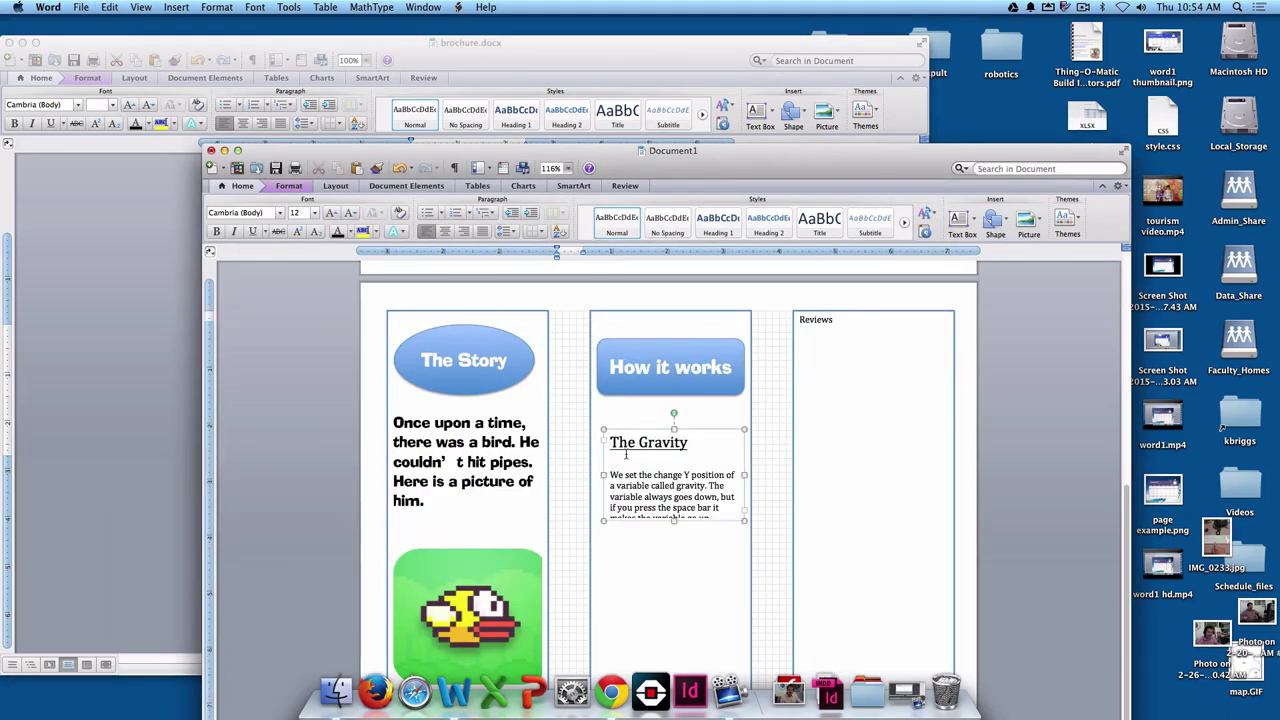
{"action": "left_click_drag", "start_coordinate": [744, 518], "coordinate": [744, 547]}
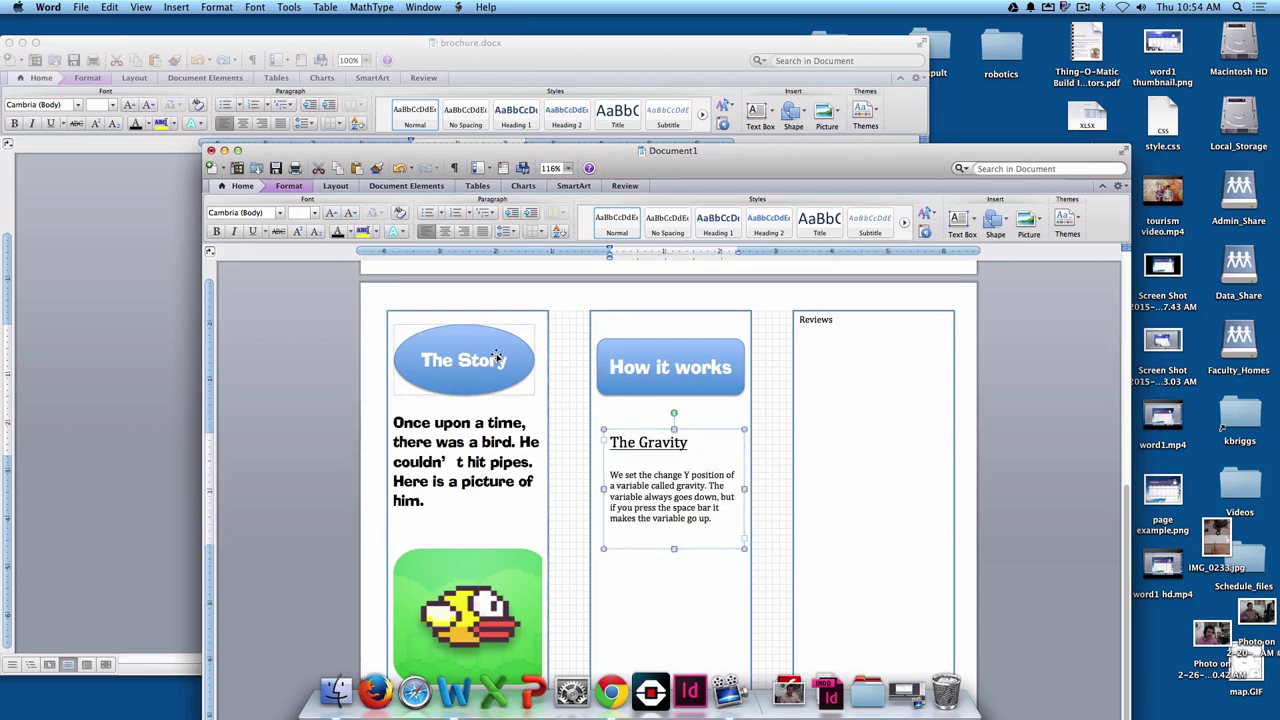
Step: Try blue, orange and green shape styles on The Gravity text box and settle on the red gradient style
{"action": "left_click", "coordinate": [289, 187]}
{"action": "left_click", "coordinate": [302, 222]}
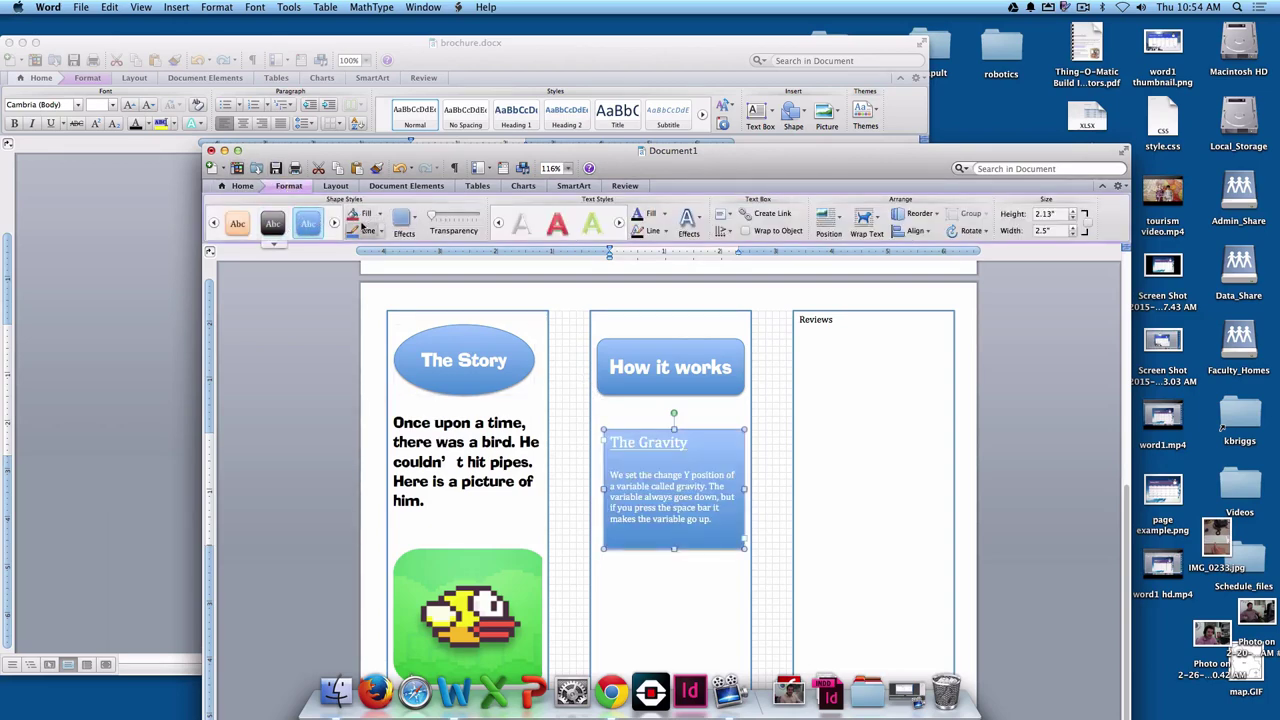
{"action": "left_click", "coordinate": [238, 222]}
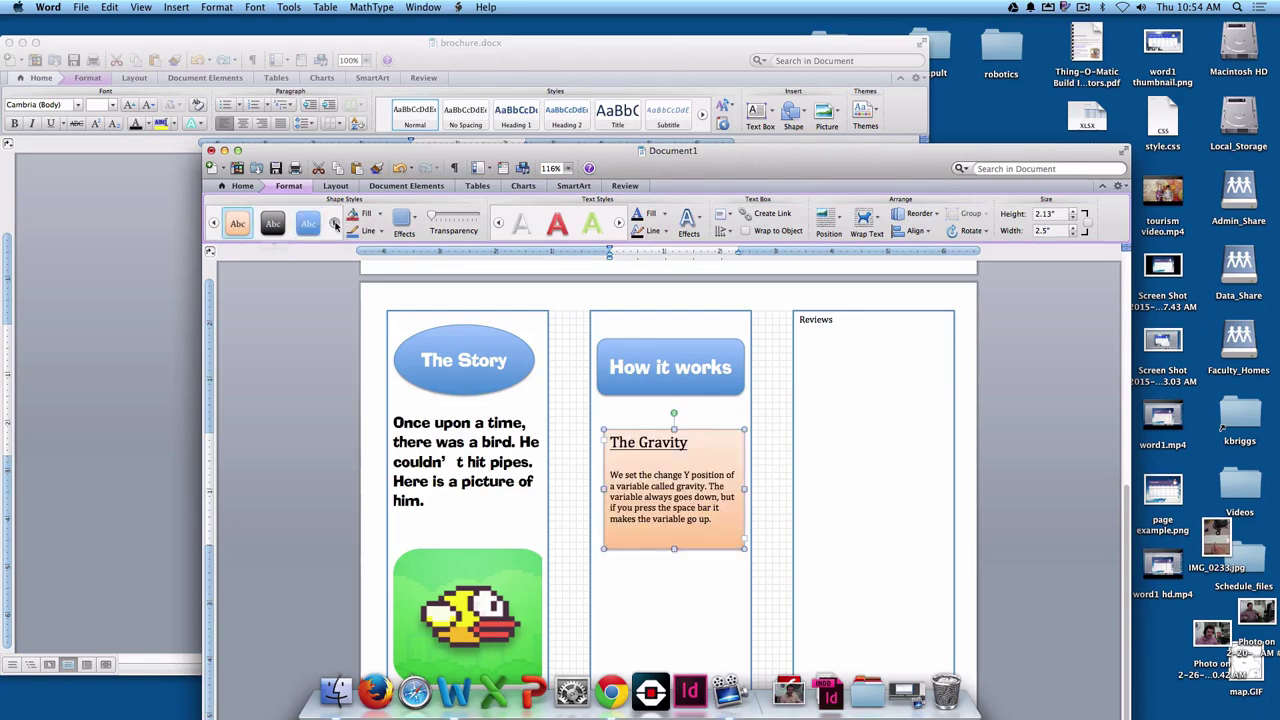
{"action": "left_click", "coordinate": [334, 222]}
{"action": "left_click", "coordinate": [272, 222]}
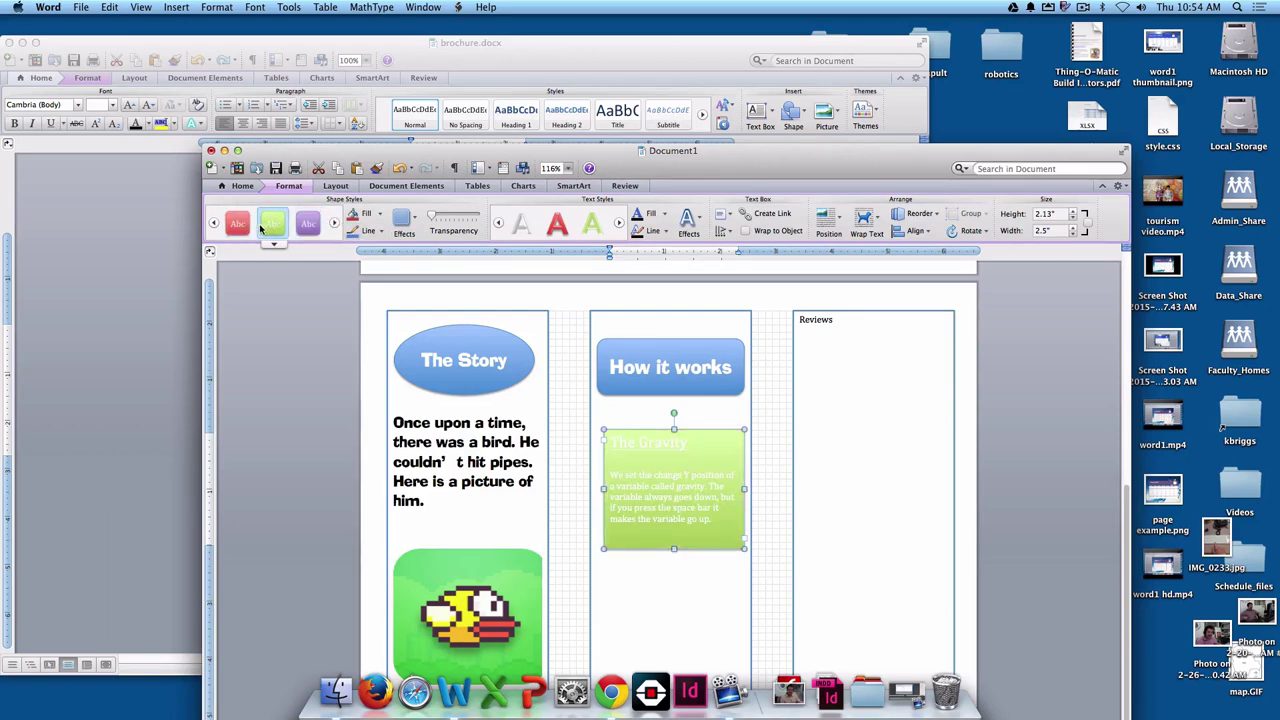
{"action": "left_click", "coordinate": [236, 222]}
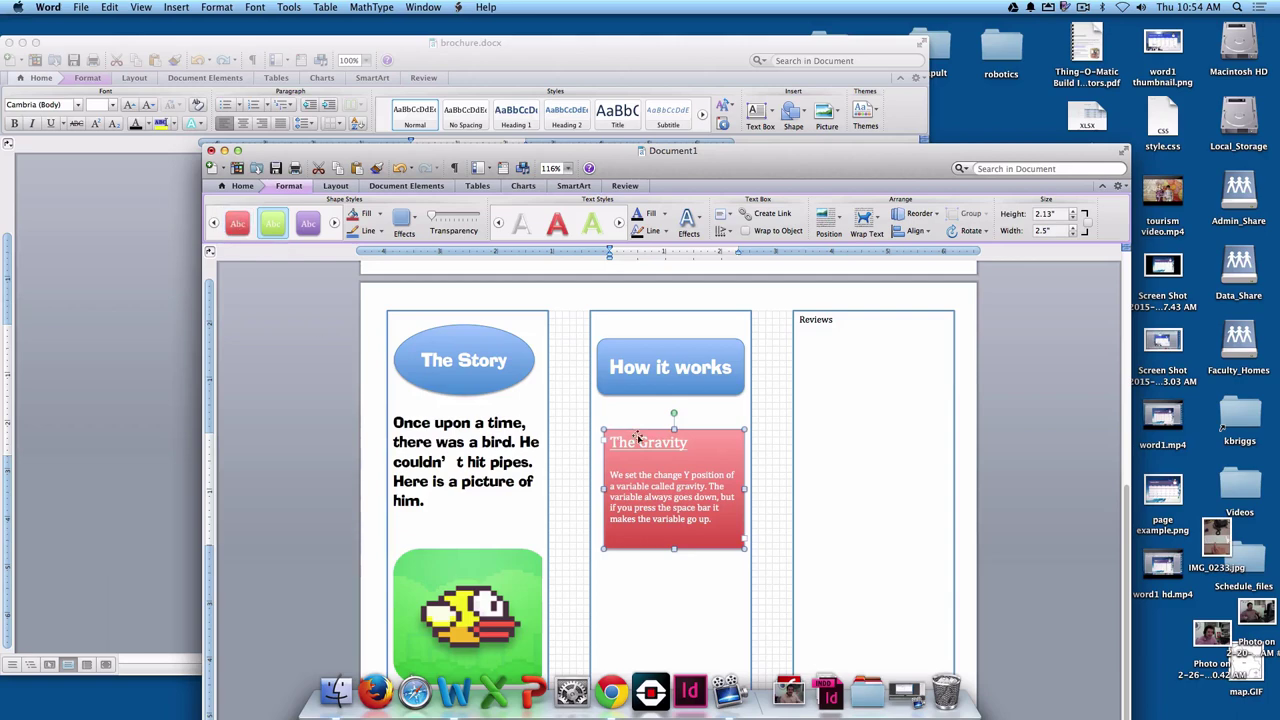
Step: Align The Gravity box with the left edge of the "How it works" title and widen it to 2.63"
{"action": "left_click", "coordinate": [657, 460]}
{"action": "left_click_drag", "start_coordinate": [657, 460], "coordinate": [650, 460]}
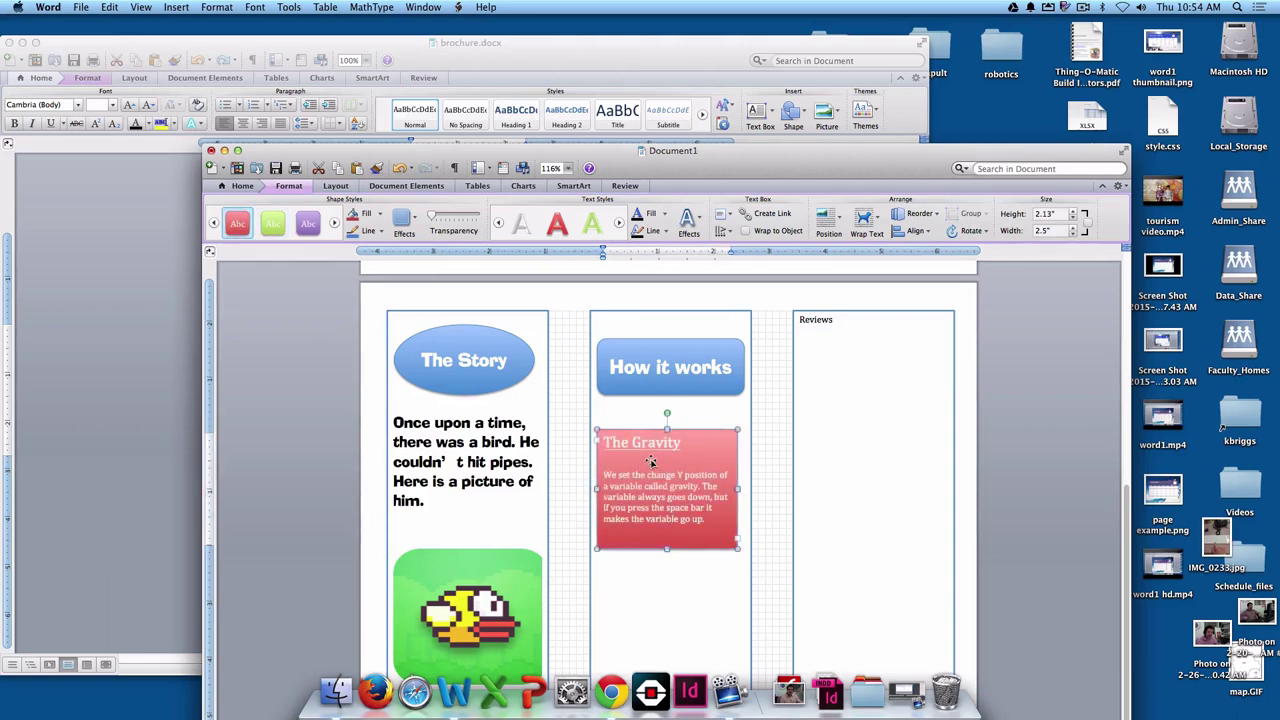
{"action": "left_click_drag", "start_coordinate": [740, 489], "coordinate": [746, 489]}
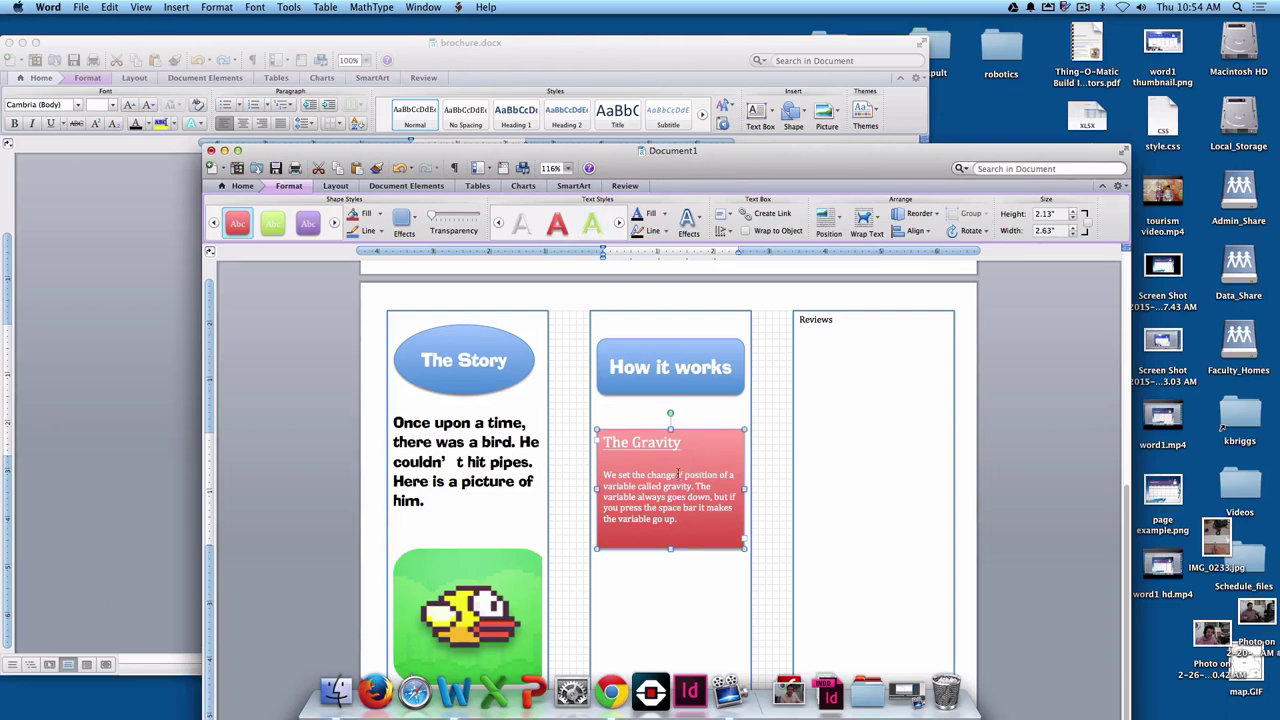
Step: Select the paragraph below The Gravity heading and look for its formatting options
{"action": "left_click_drag", "start_coordinate": [680, 520], "coordinate": [604, 474]}
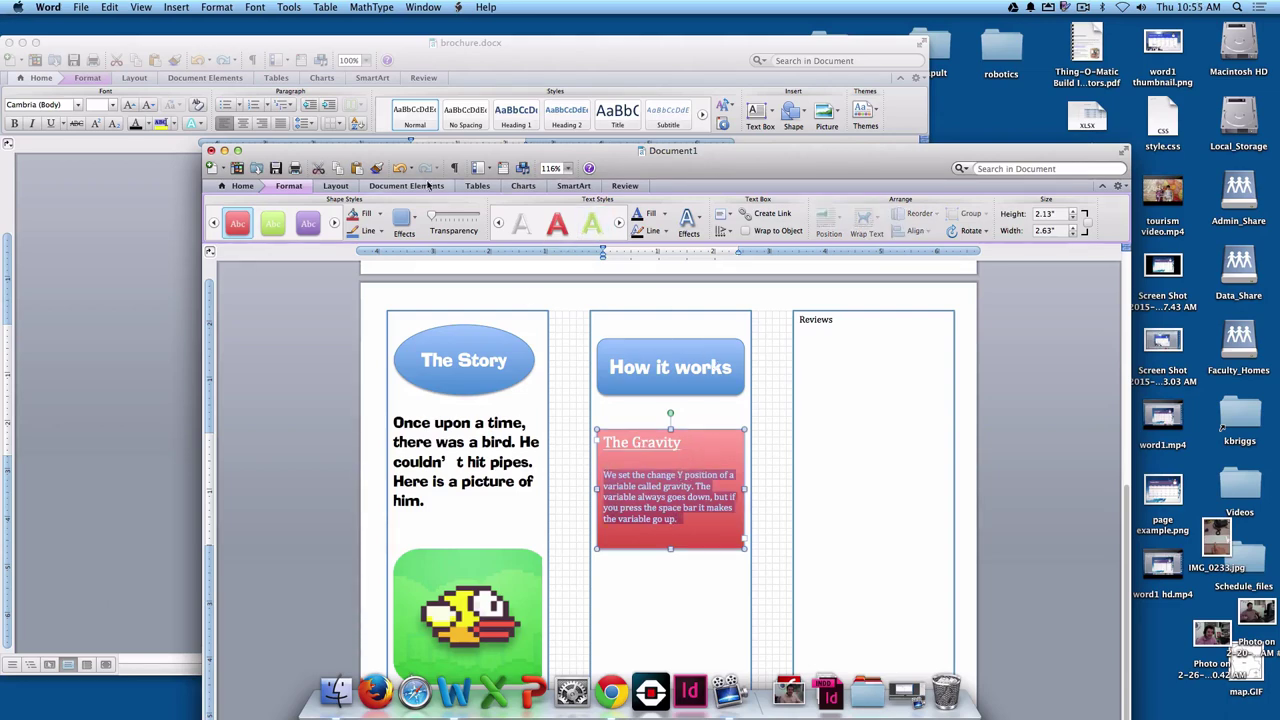
{"action": "left_click", "coordinate": [340, 186]}
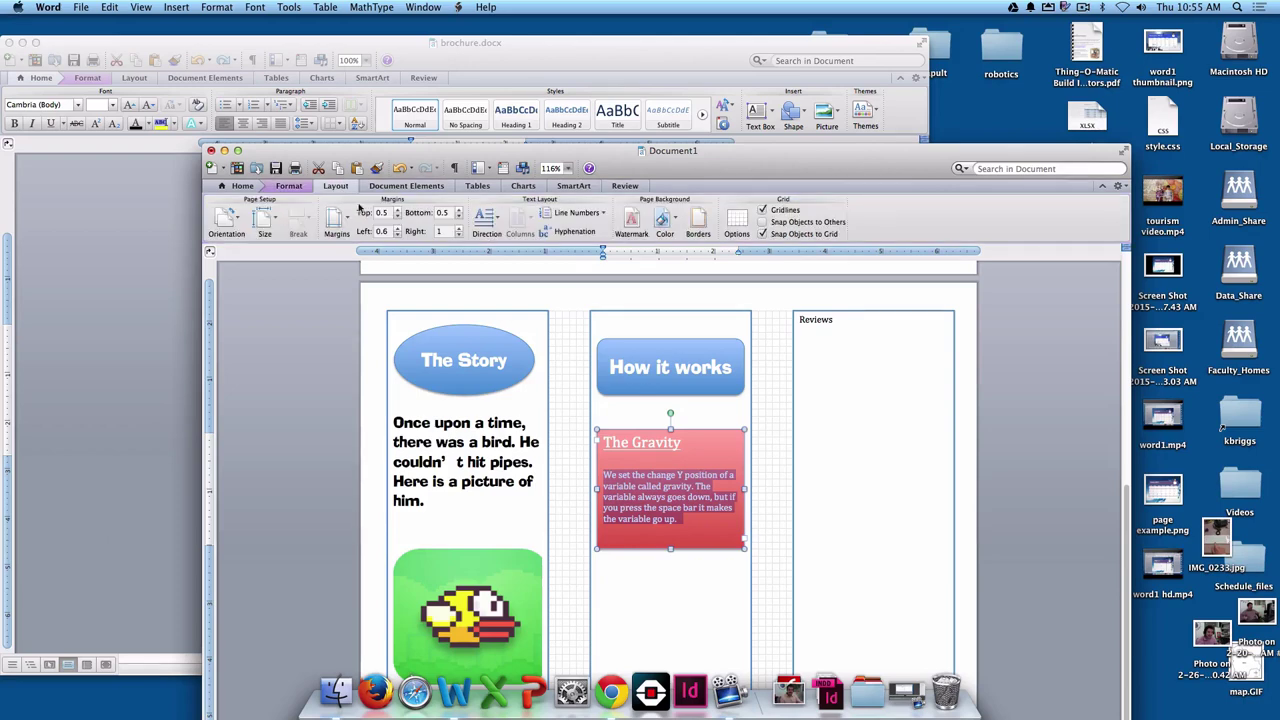